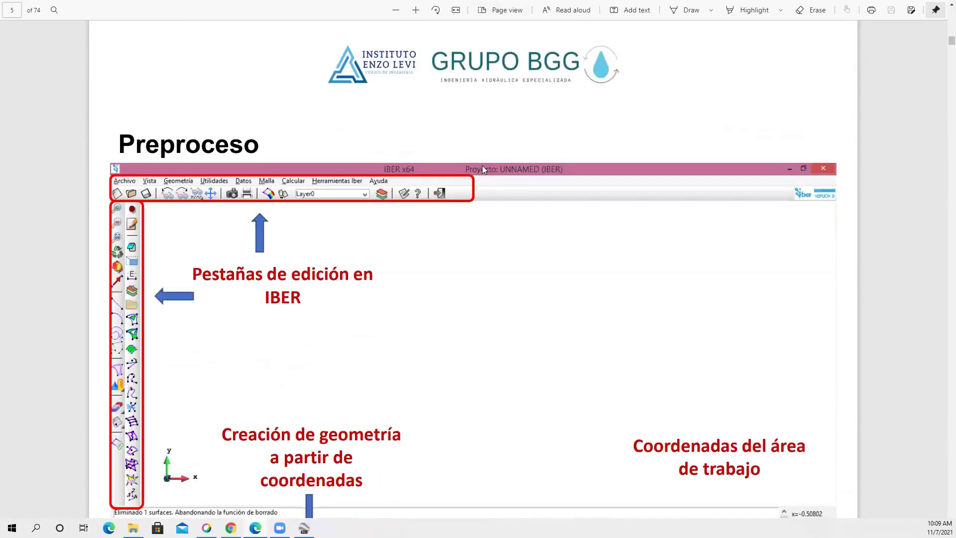
# Step: Read through the Preproceso pages of the PDF covering the Iber interface and the creation or import of geometry
pyautogui.scroll(-1, 482, 168)
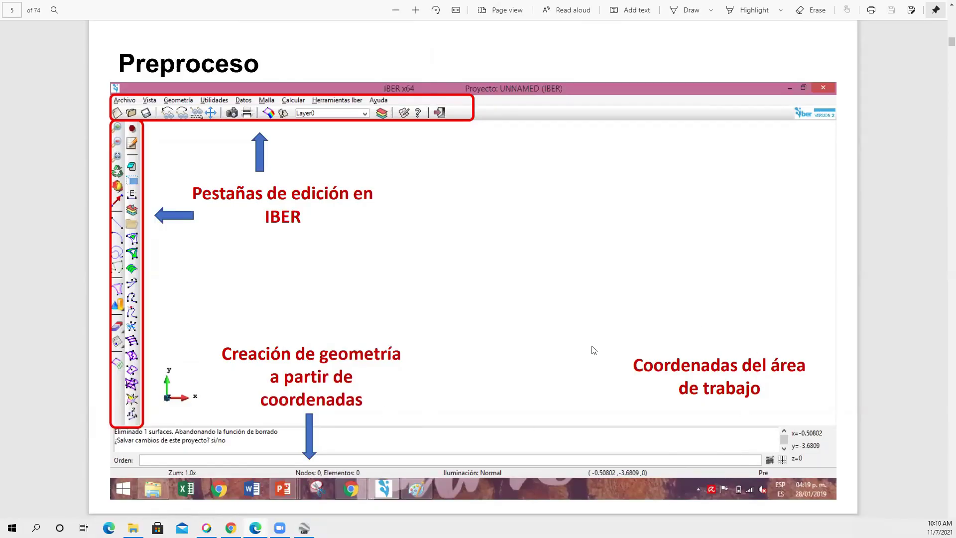
pyautogui.scroll(-5, 465, 315)
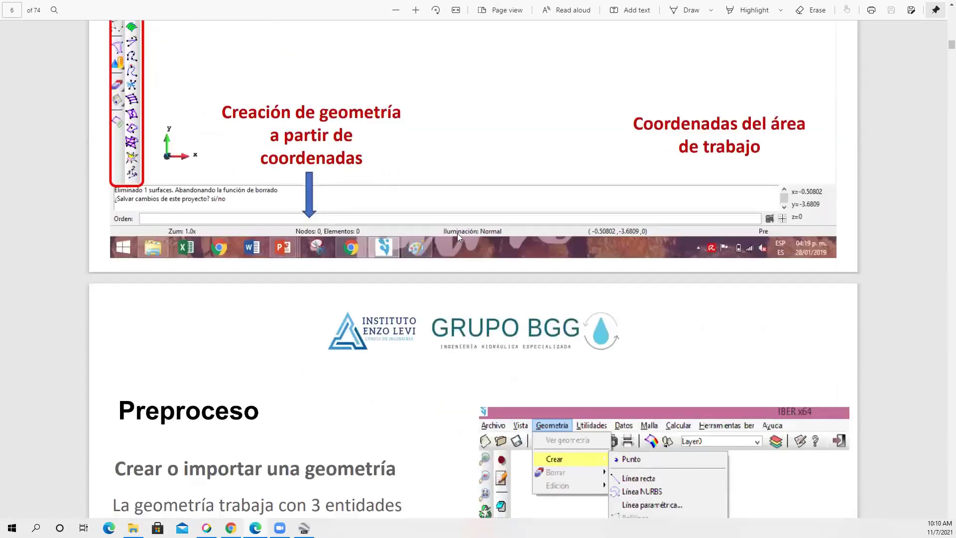
pyautogui.scroll(2, 457, 233)
pyautogui.scroll(-9, 463, 233)
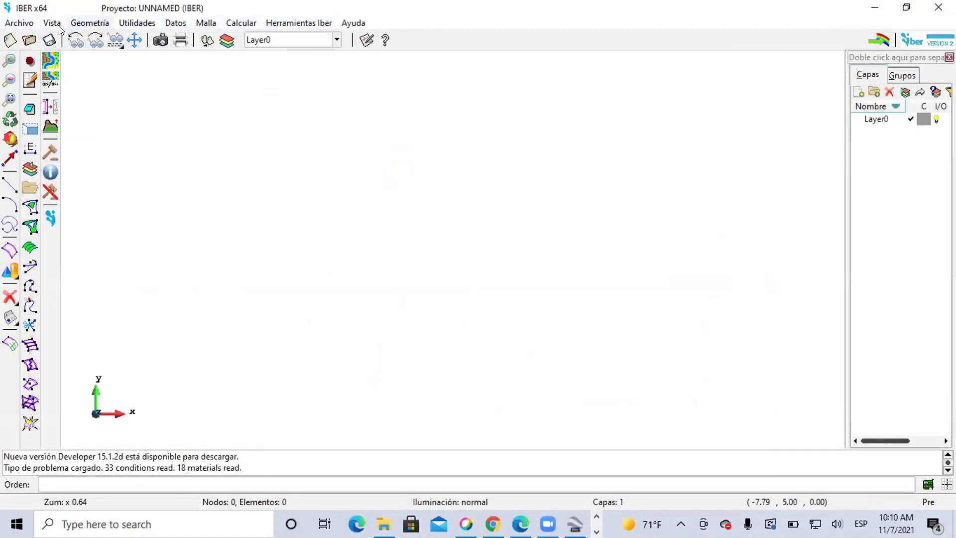
# Step: Switch to Iber and examine the file, import, view and geometry creation commands
pyautogui.click(22, 24)
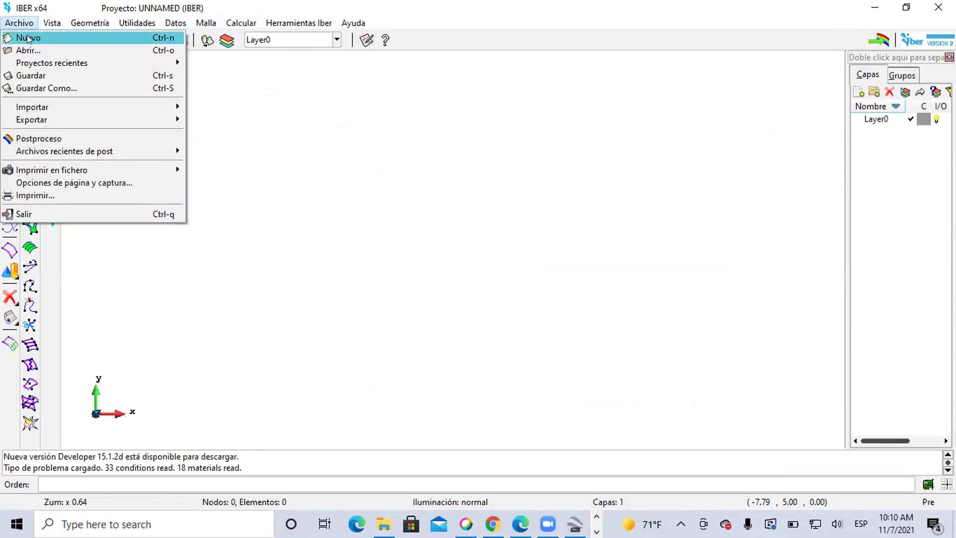
pyautogui.moveTo(57, 63)
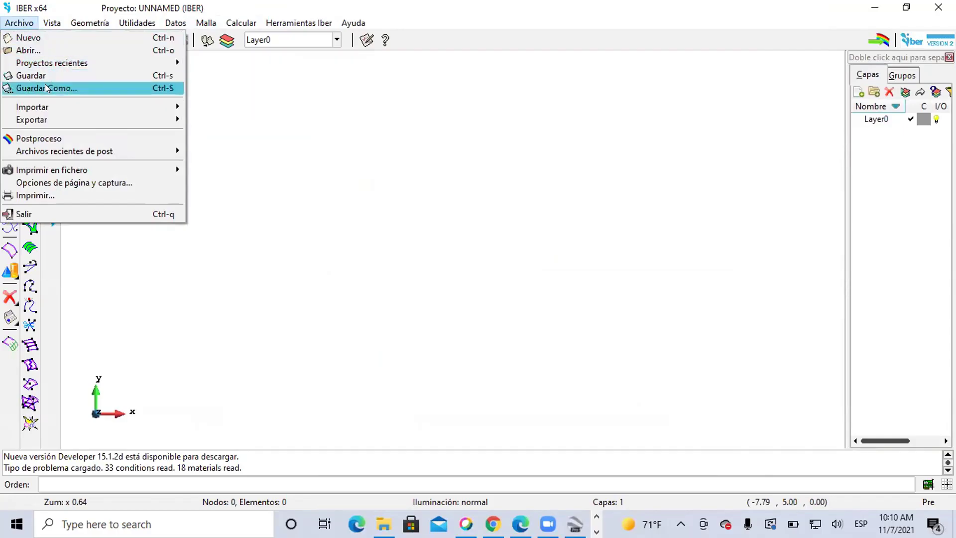
pyautogui.moveTo(47, 105)
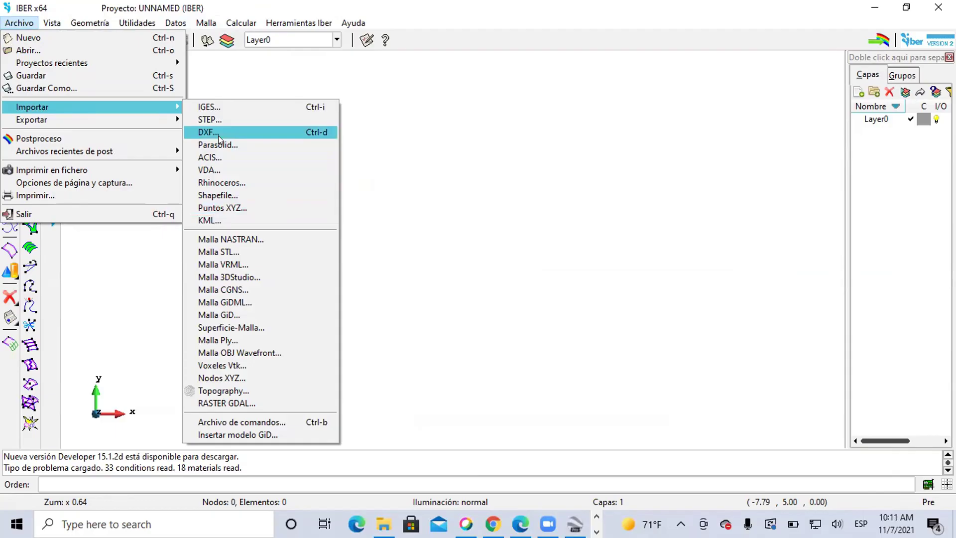
pyautogui.moveTo(148, 121)
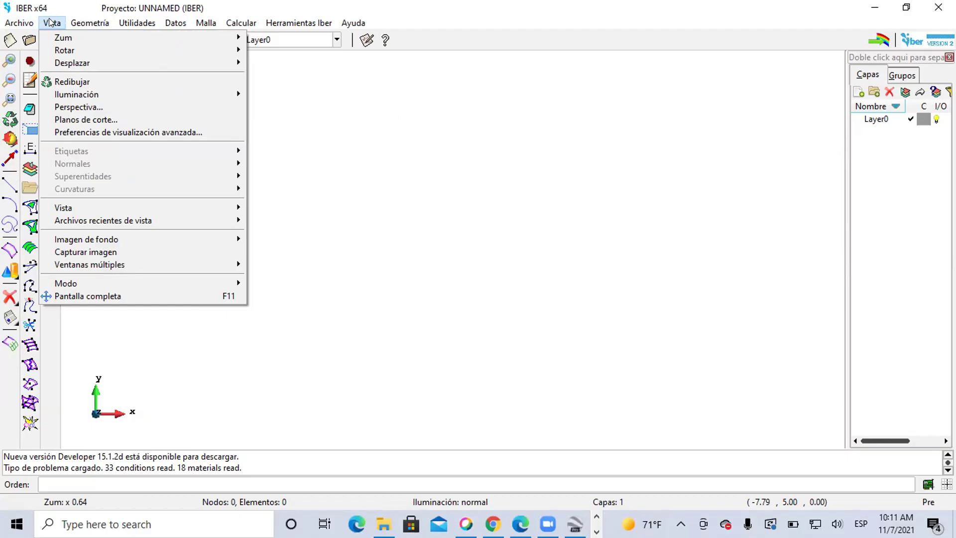
pyautogui.moveTo(89, 23)
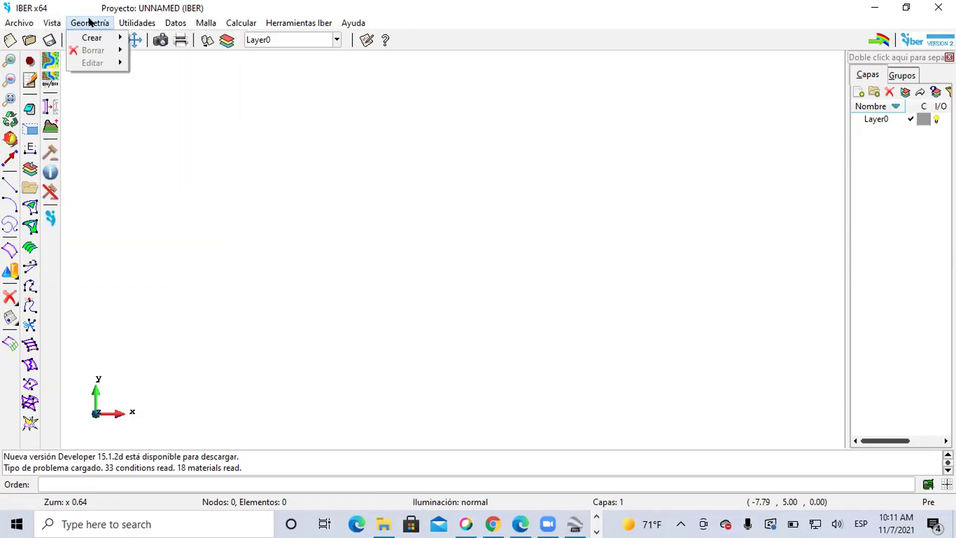
pyautogui.moveTo(92, 40)
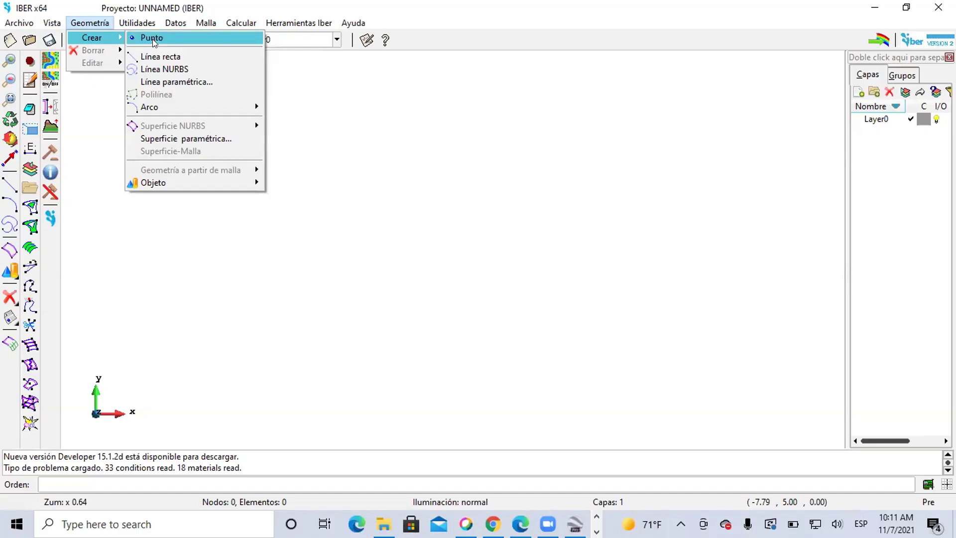
# Step: Open the preferences, try English as the message language and set it back to Spanish
pyautogui.moveTo(136, 23)
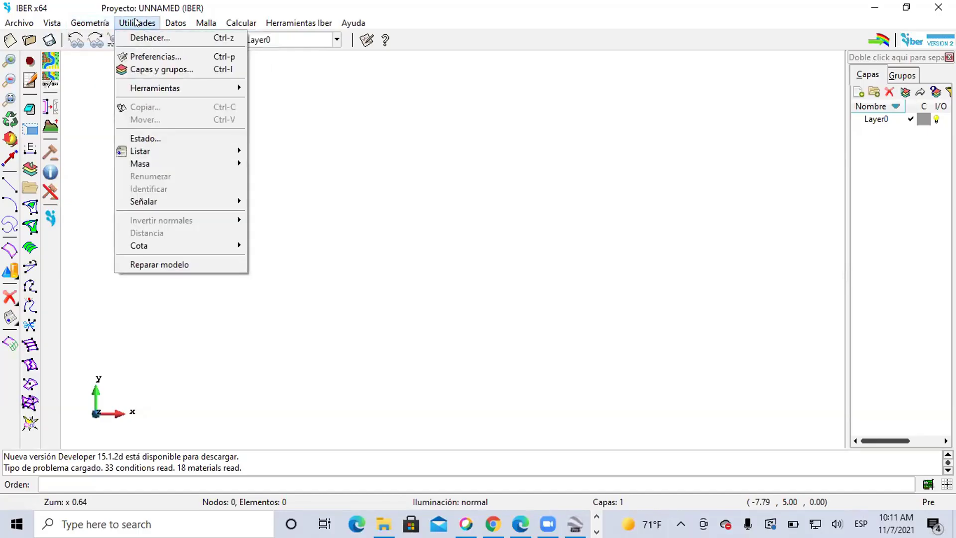
pyautogui.click(159, 57)
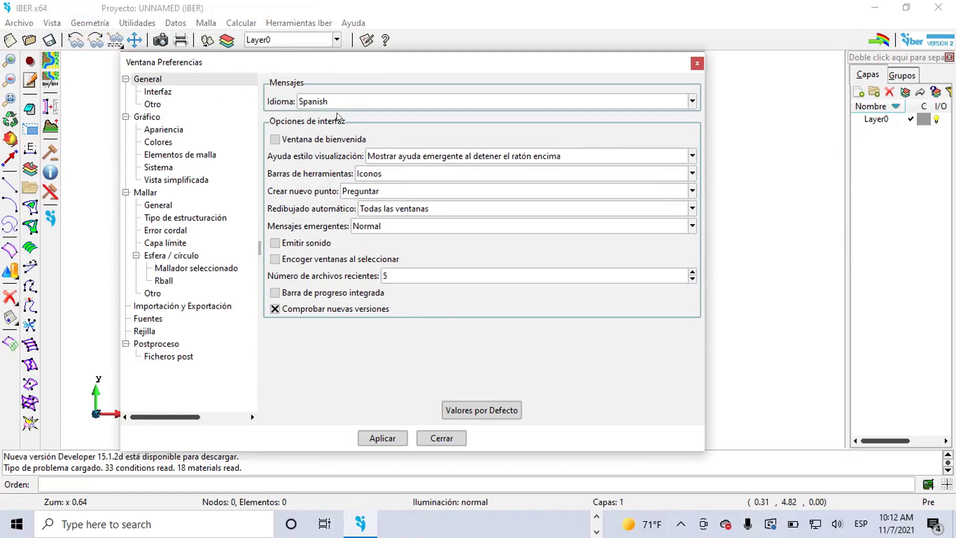
pyautogui.moveTo(621, 99)
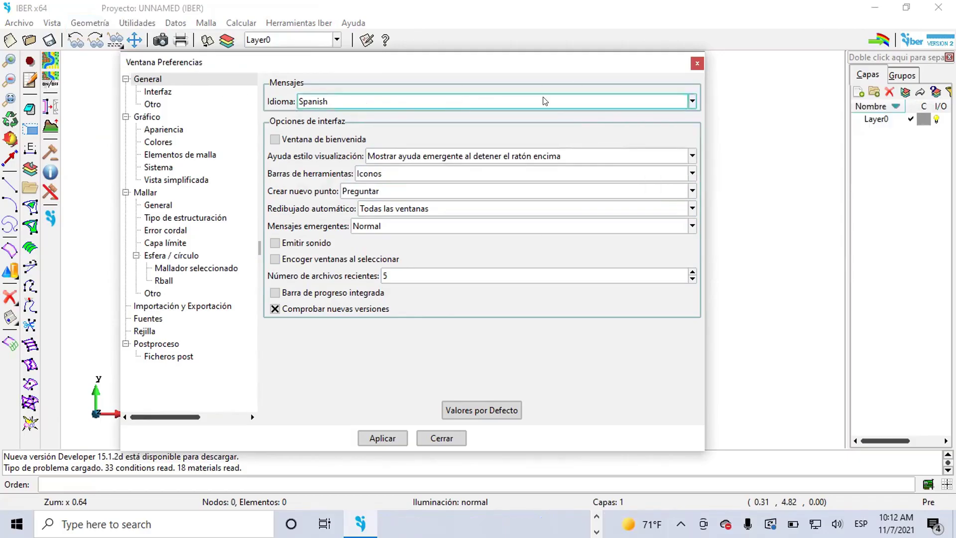
pyautogui.click(691, 101)
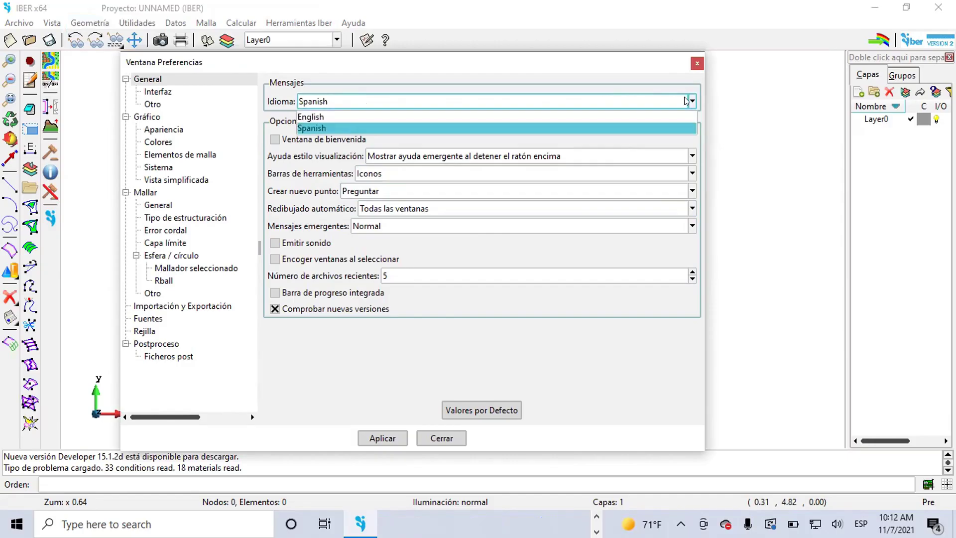
pyautogui.click(326, 119)
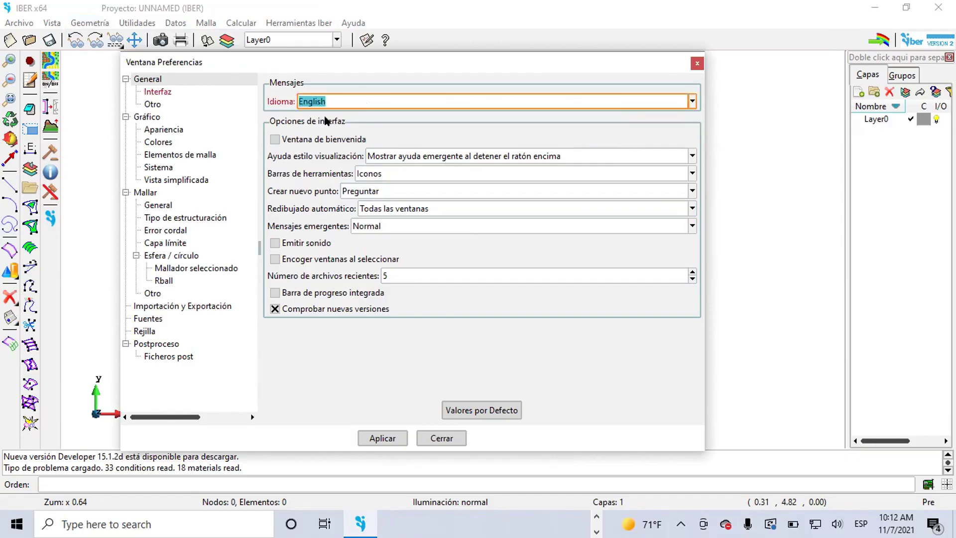
pyautogui.click(691, 102)
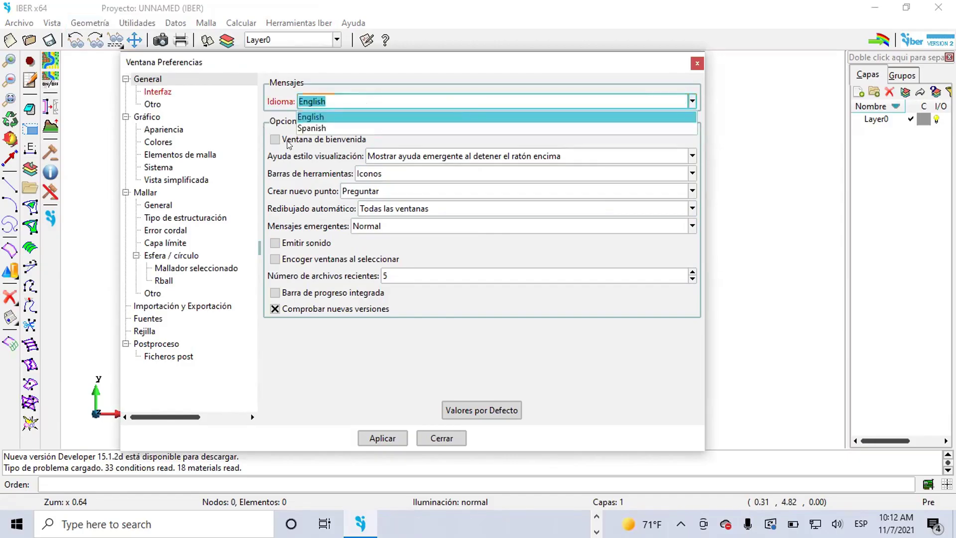
pyautogui.click(327, 129)
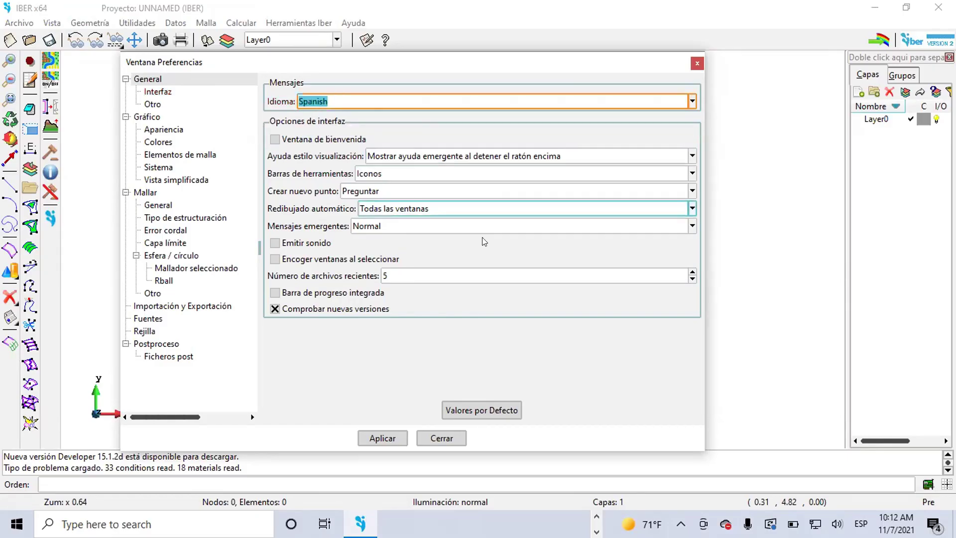
# Step: Examine the graphics preferences for the legend, scalar label and vector label result formats, and close the preferences
pyautogui.click(158, 117)
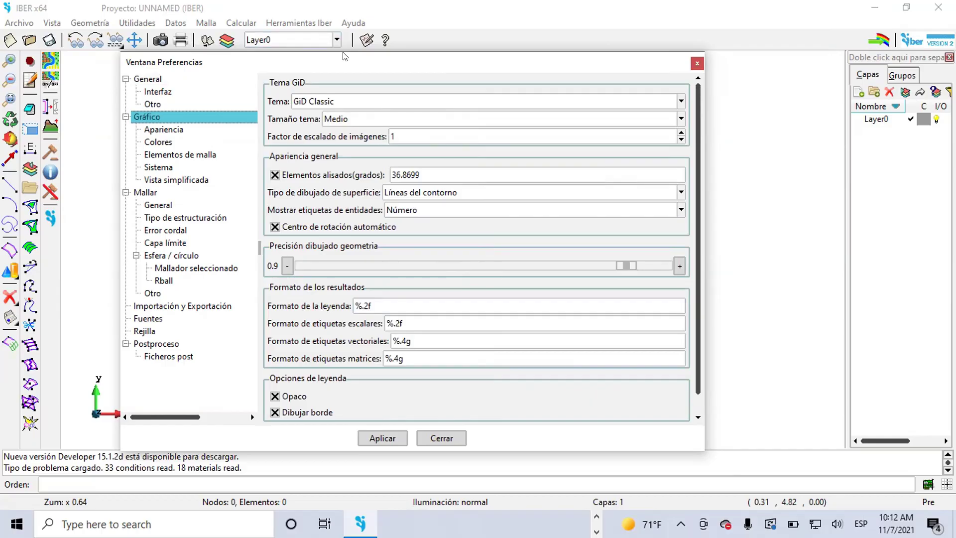
pyautogui.moveTo(343, 56); pyautogui.dragTo(344, 15)
pyautogui.click(376, 264)
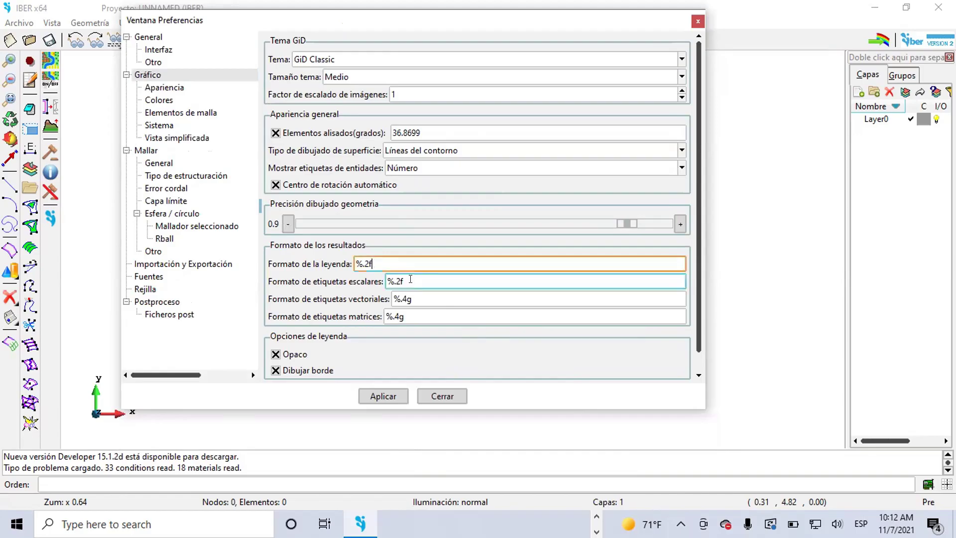
pyautogui.click(415, 299)
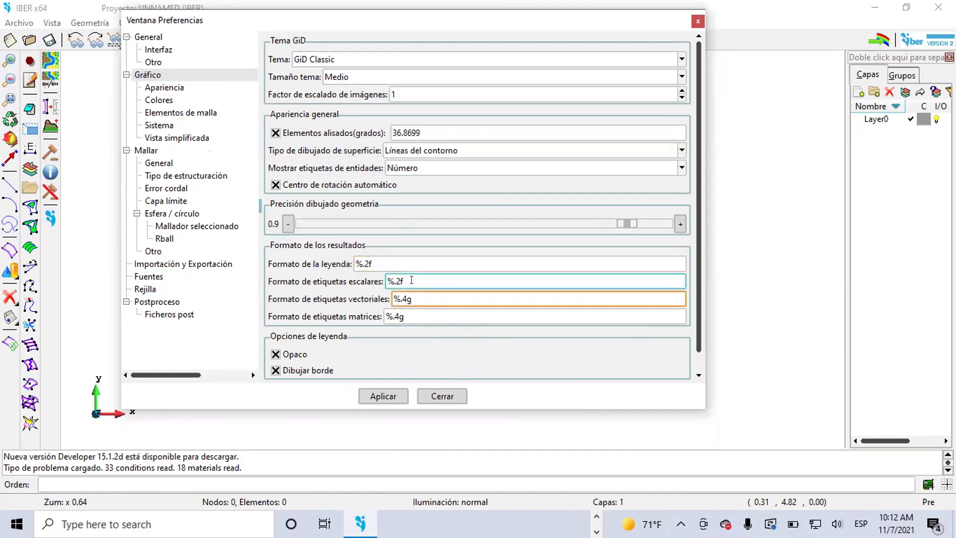
pyautogui.click(380, 262)
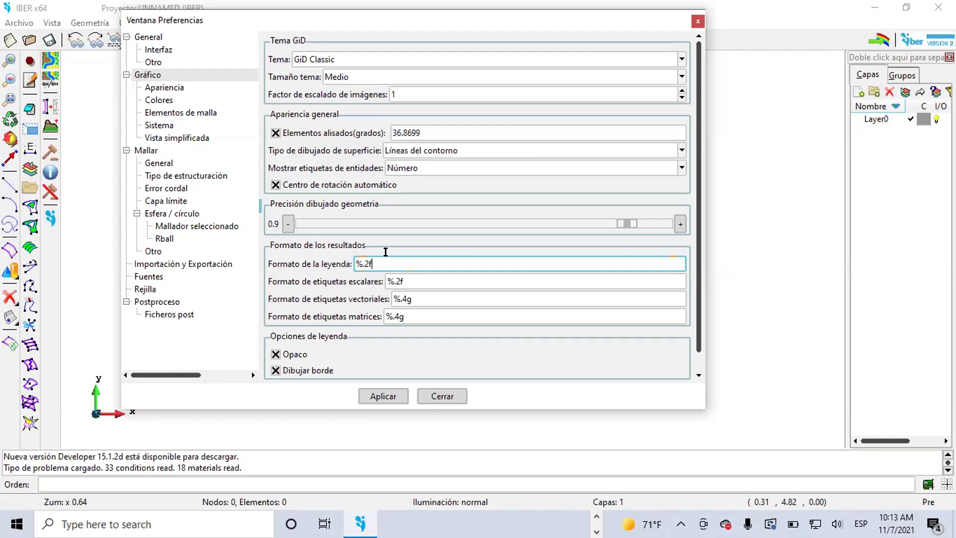
pyautogui.hotkey('shift', 'Left')
pyautogui.hotkey('shift', 'Left')
pyautogui.hotkey('shift', 'Left')
pyautogui.hotkey('shift', 'Left')
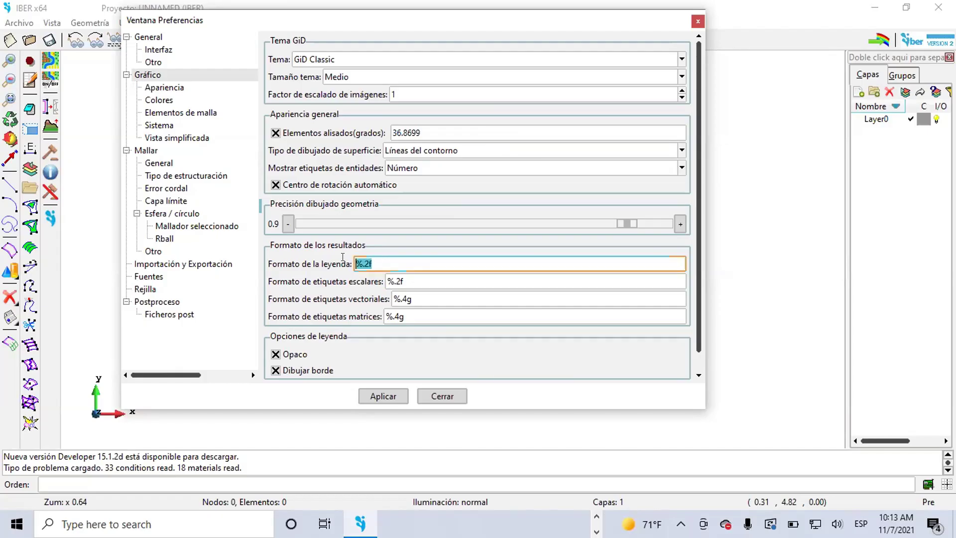
pyautogui.click(418, 281)
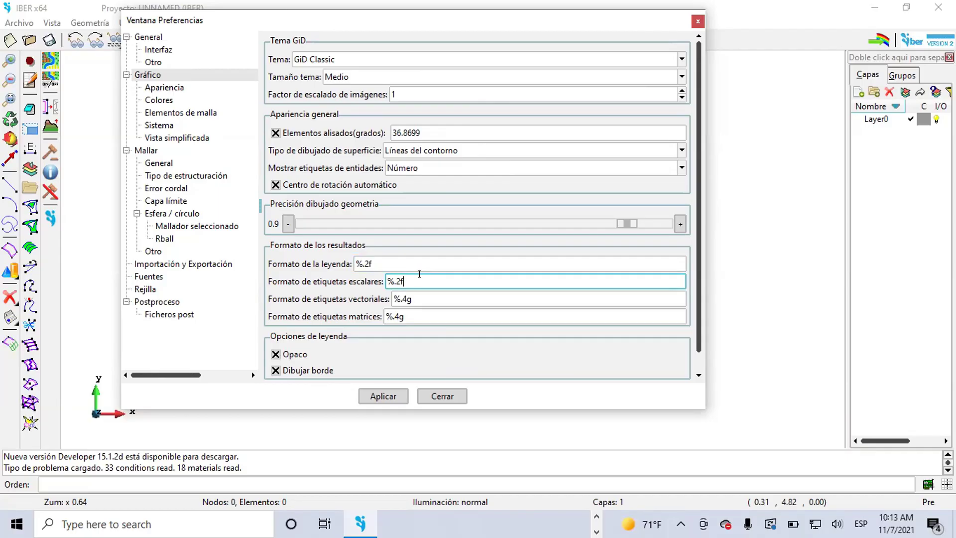
pyautogui.click(448, 396)
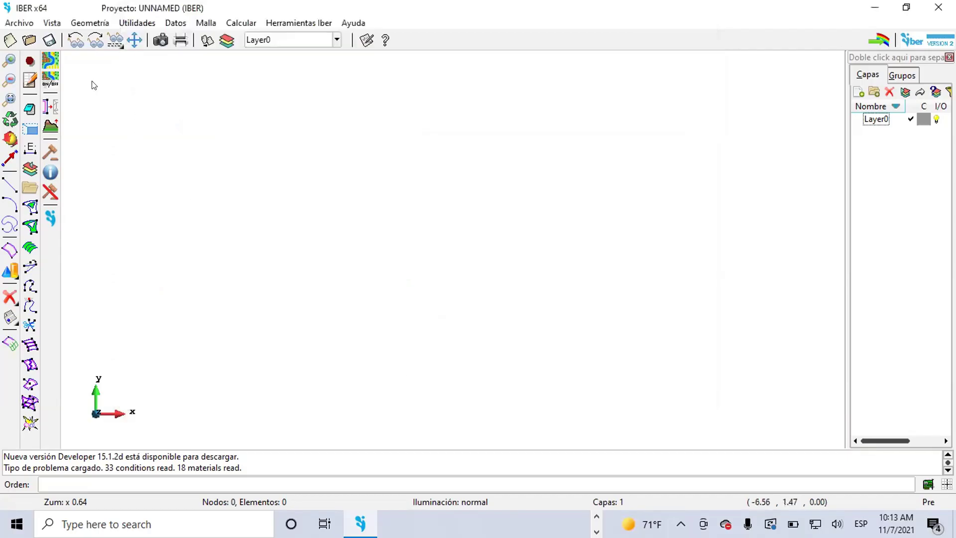
# Step: Reopen the graphics preferences and inspect the numeric formats used for result legends and labels
pyautogui.click(134, 22)
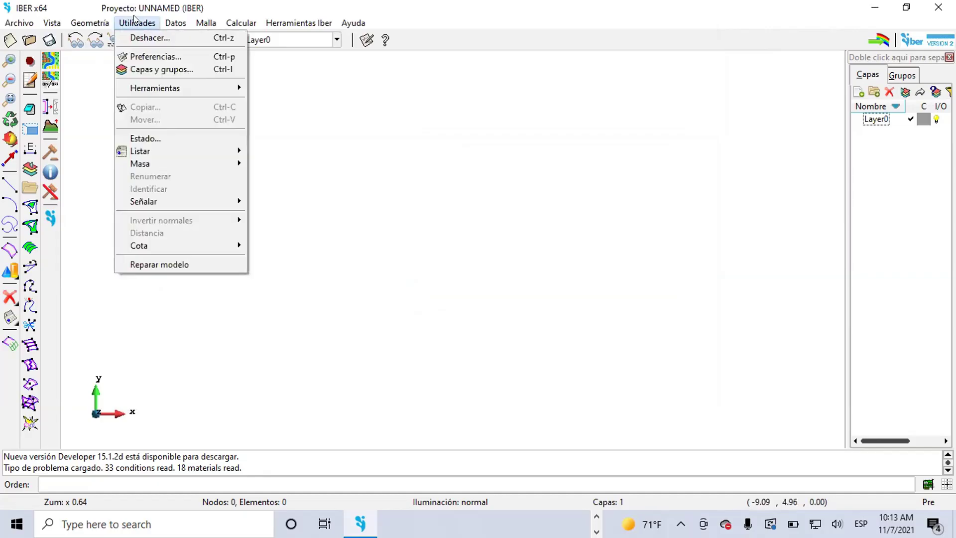
pyautogui.click(147, 57)
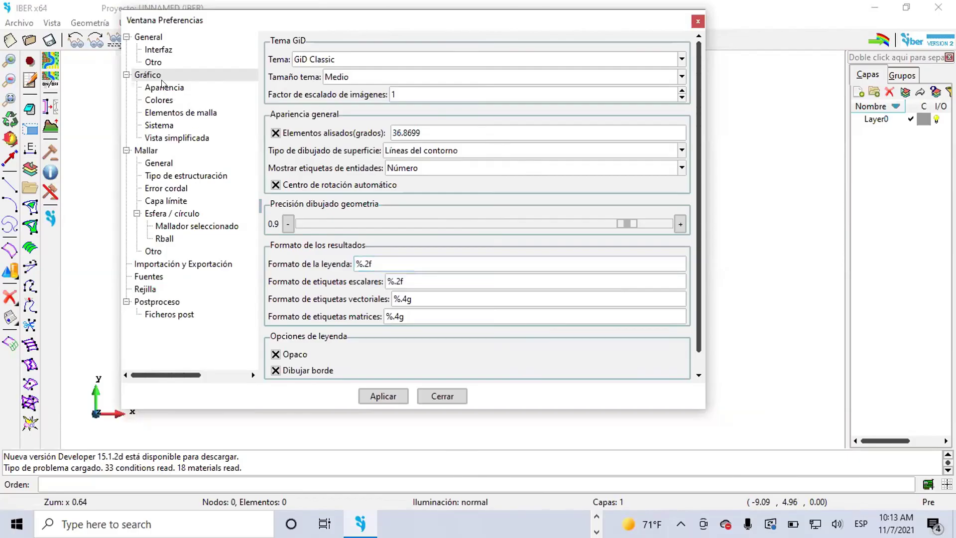
pyautogui.click(160, 76)
pyautogui.click(374, 265)
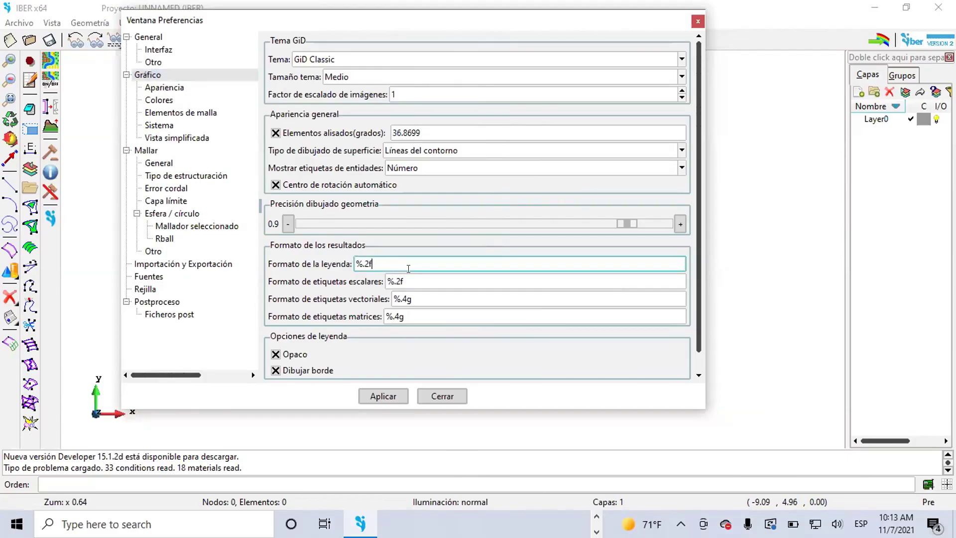
pyautogui.click(426, 280)
pyautogui.click(429, 298)
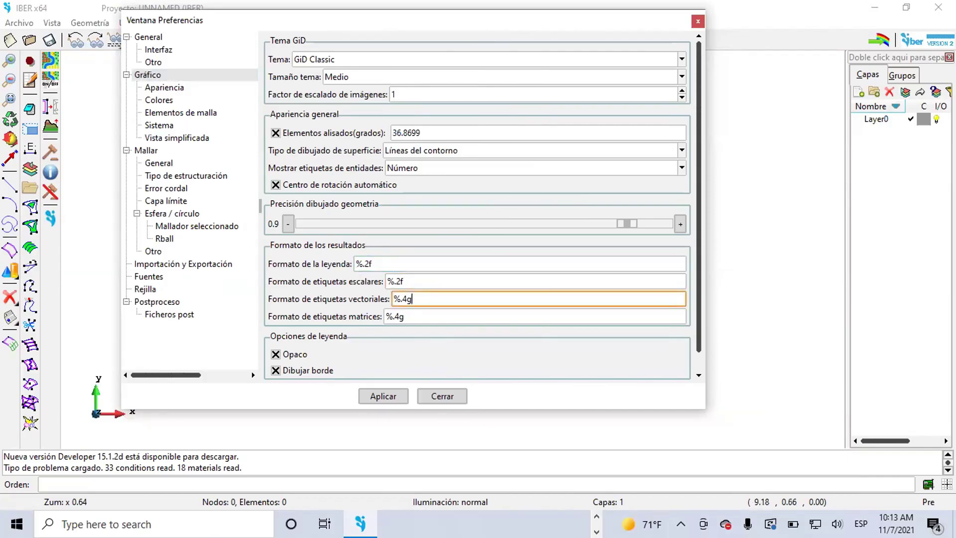
# Step: Try %.3f as the legend number format, set it back to %.2f and close the preferences without applying
pyautogui.click(366, 263)
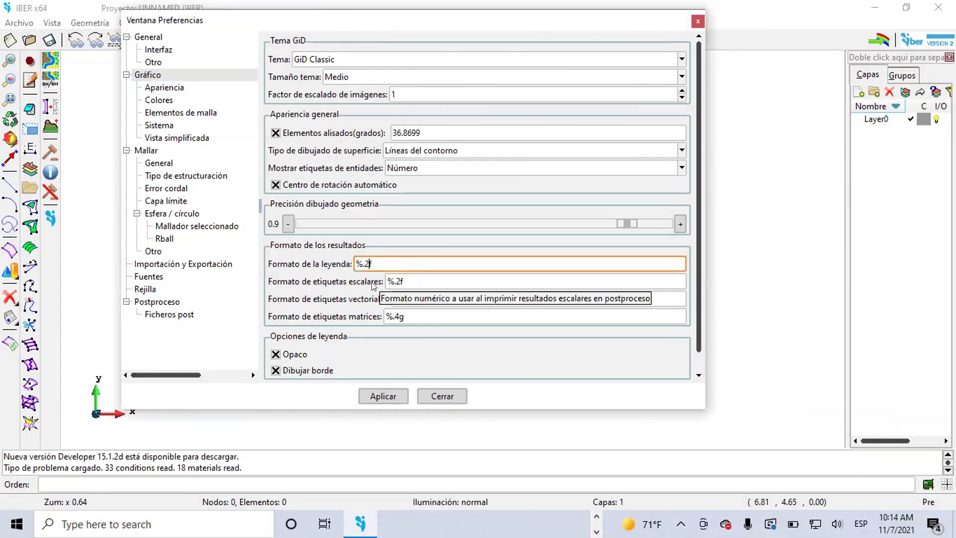
pyautogui.press('BackSpace')
pyautogui.write('3')
pyautogui.press('BackSpace')
pyautogui.write('2')
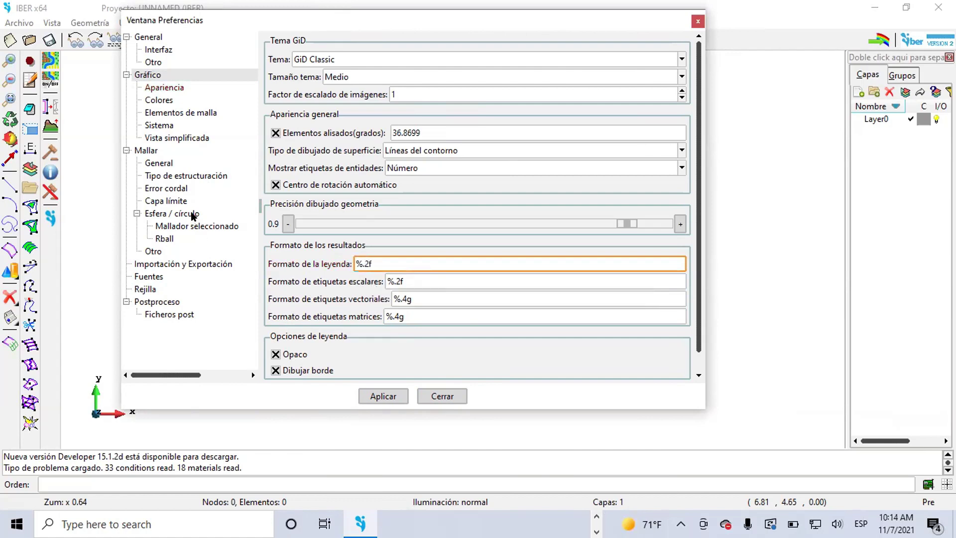
pyautogui.click(146, 150)
pyautogui.click(140, 74)
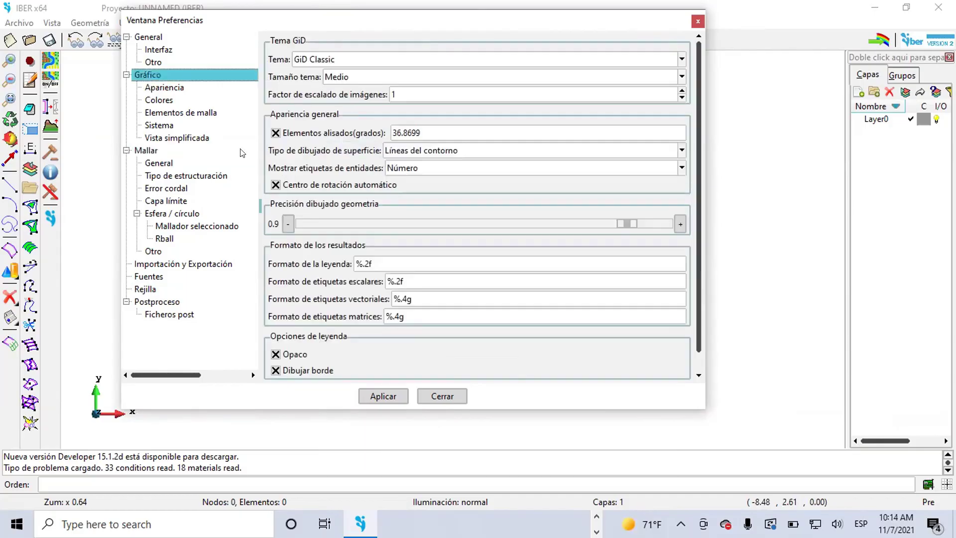
pyautogui.click(443, 396)
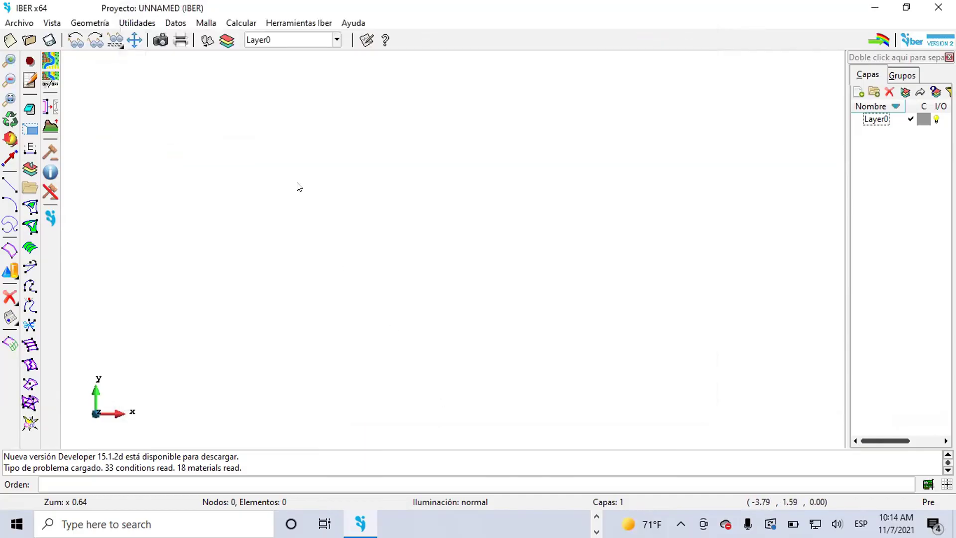
# Step: Set the number of processors to 12 in the problem data's general settings, apply it from the time parameters and close the data
pyautogui.click(145, 24)
pyautogui.moveTo(173, 24)
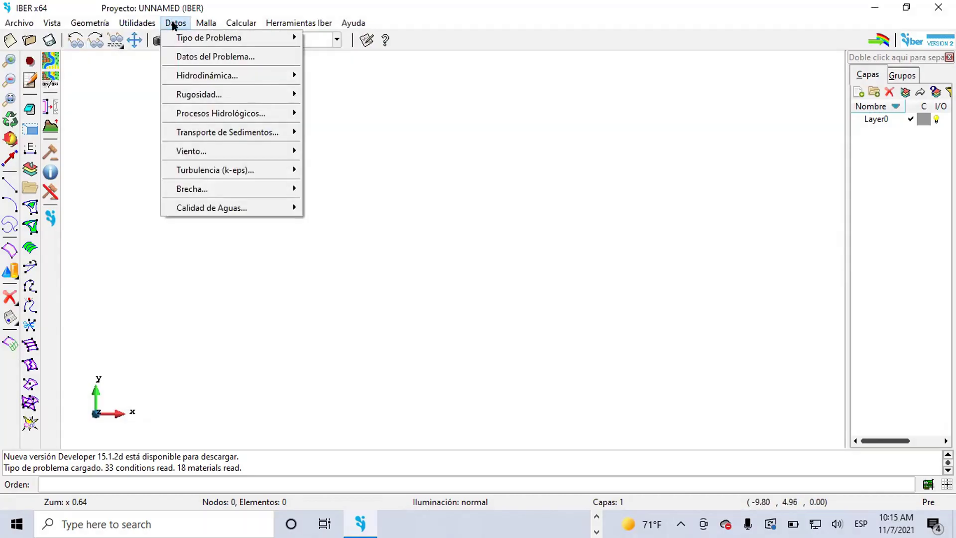
pyautogui.click(204, 56)
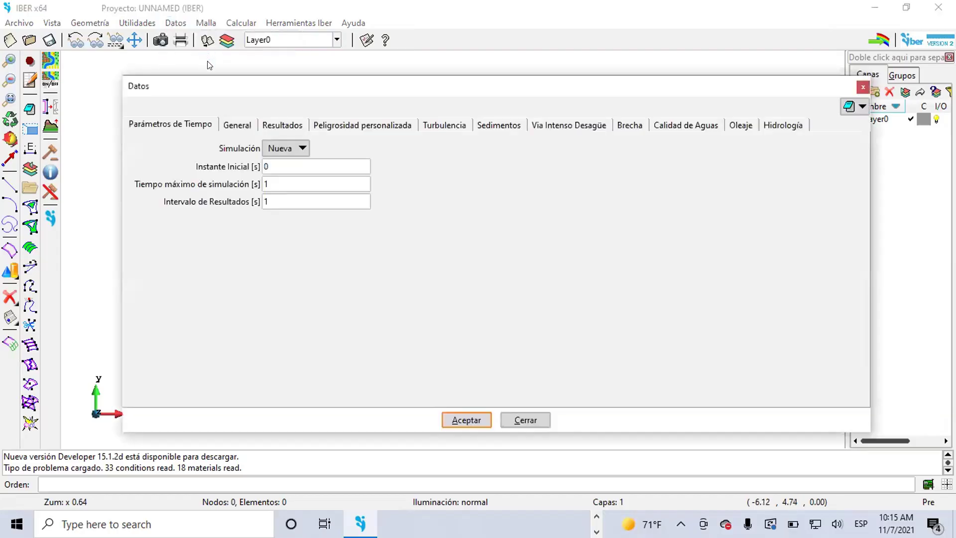
pyautogui.click(230, 128)
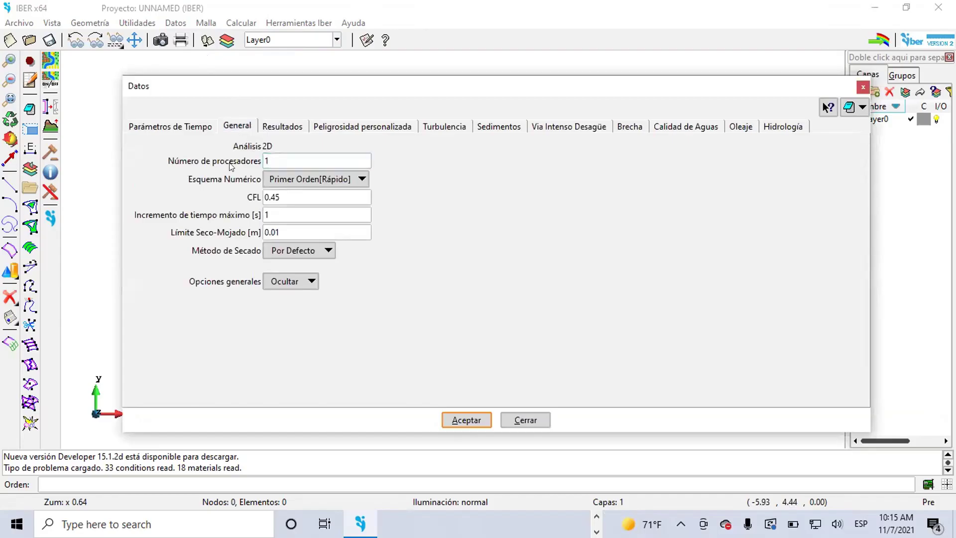
pyautogui.moveTo(274, 155); pyautogui.dragTo(240, 157)
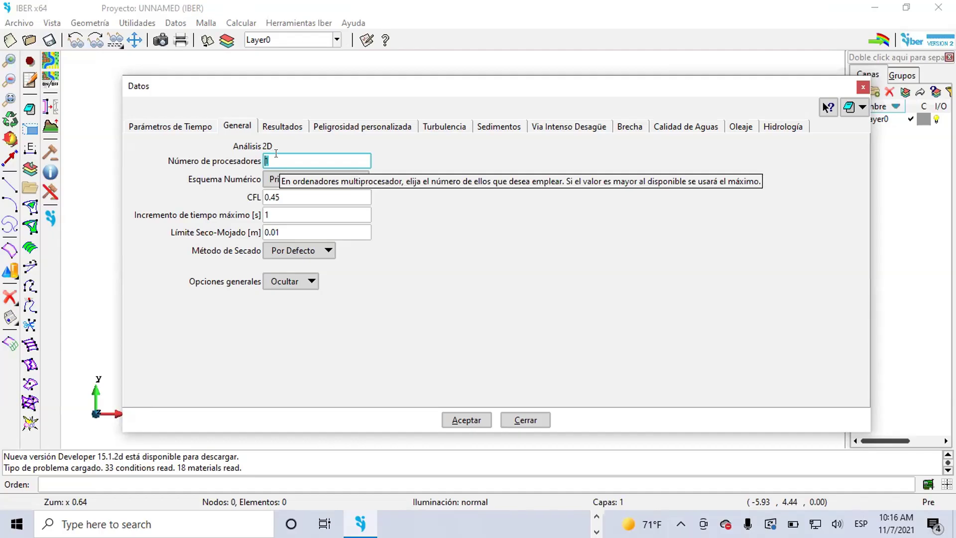
pyautogui.write('20')
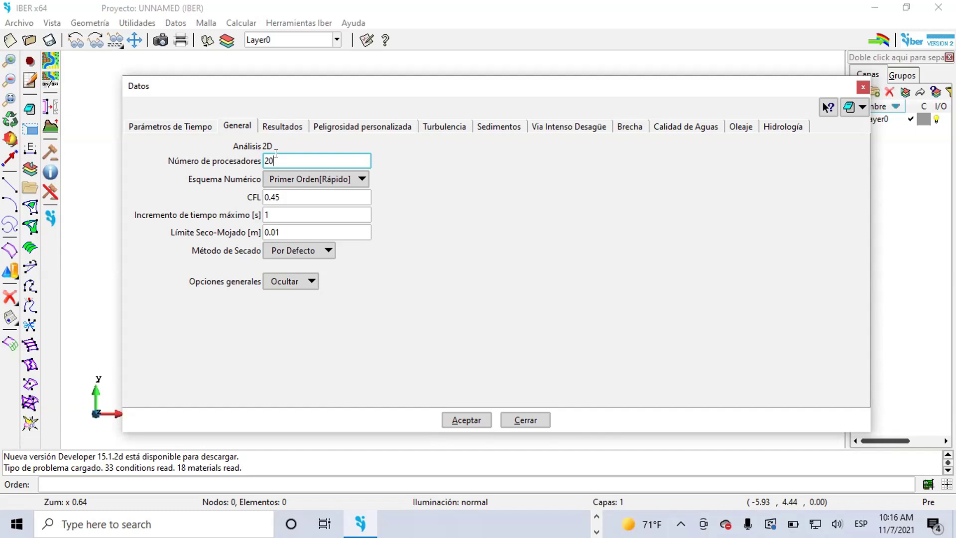
pyautogui.press('BackSpace')
pyautogui.press('BackSpace')
pyautogui.write('12')
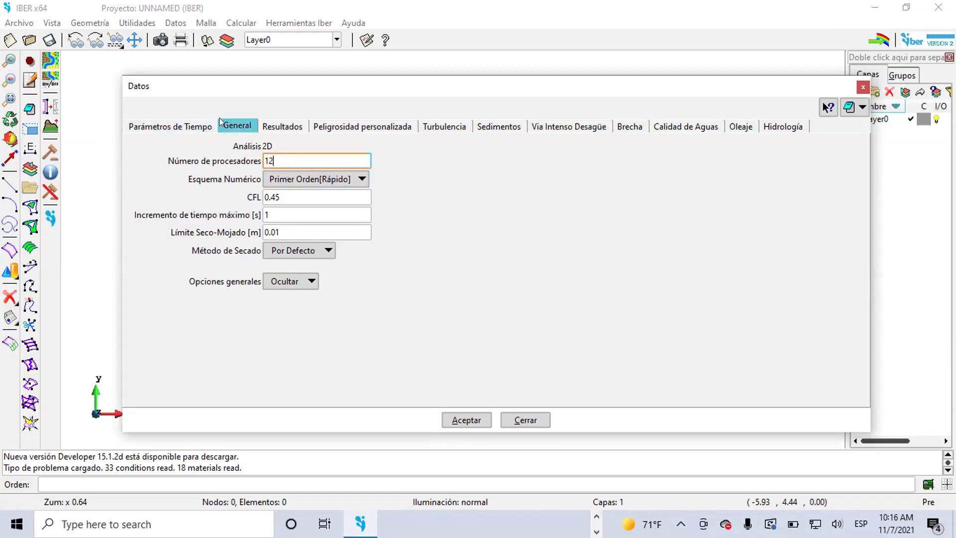
pyautogui.click(179, 124)
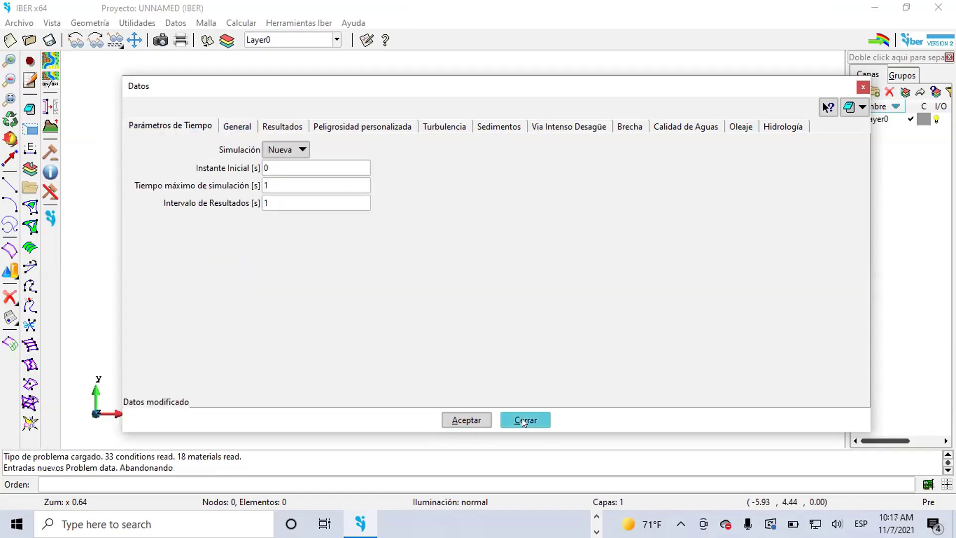
pyautogui.click(524, 421)
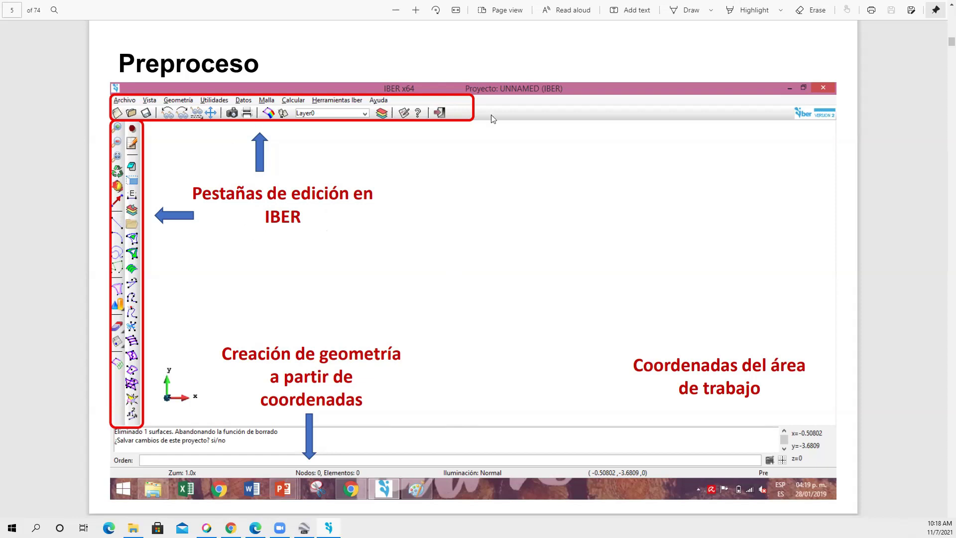
# Step: Read on in the course PDF to the Preproceso slide about creating or importing a geometry
pyautogui.scroll(-6, 565, 238)
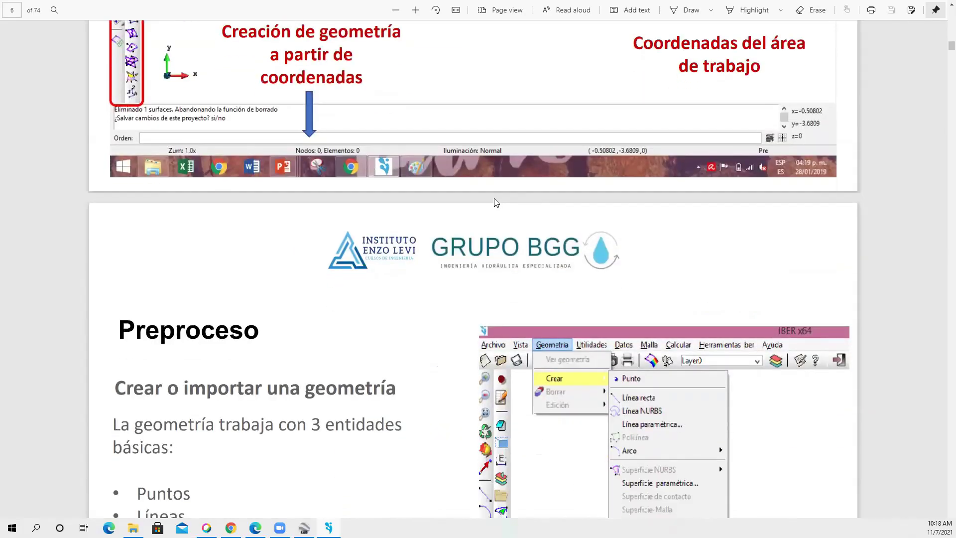
pyautogui.scroll(-3, 495, 202)
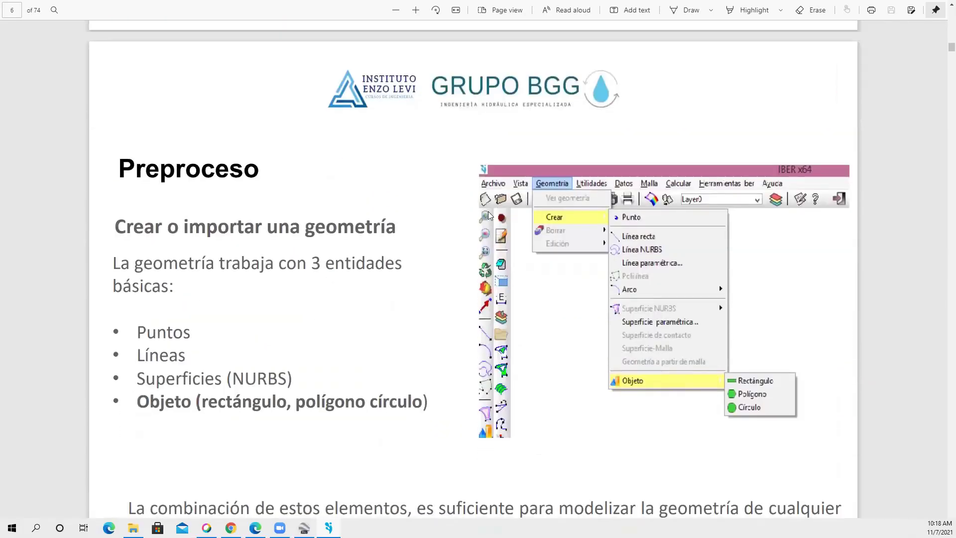
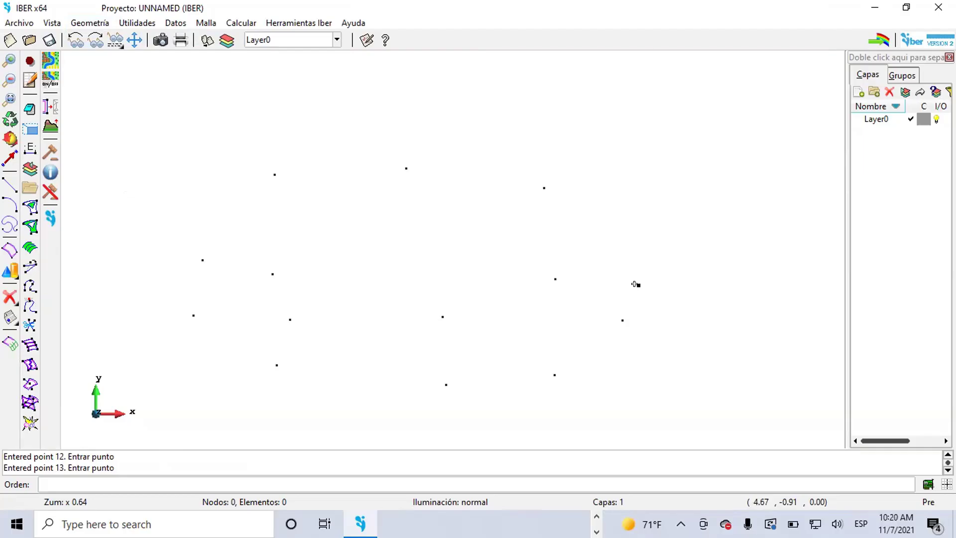
# Step: End the point creation and draw a straight line joining the topmost left existing point to the top middle one
pyautogui.press('Escape')
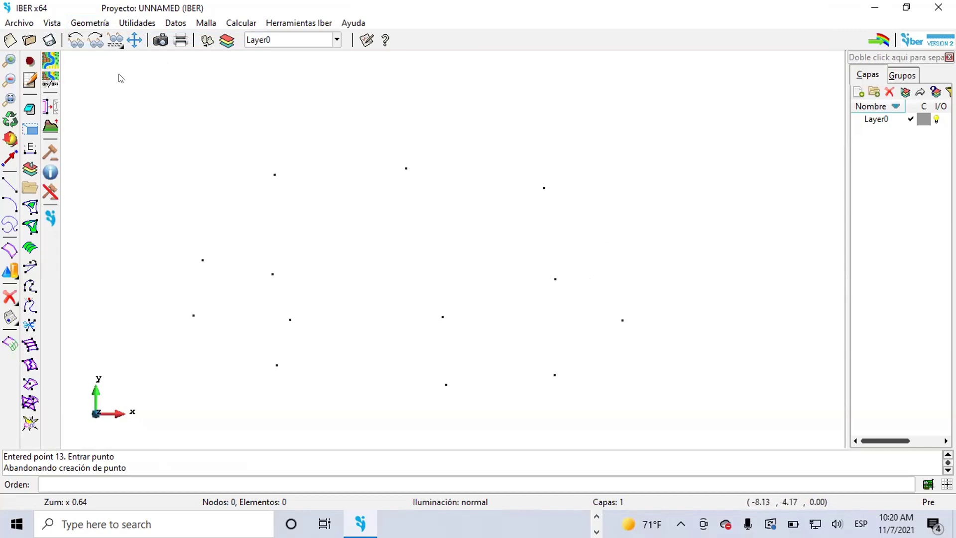
pyautogui.click(97, 21)
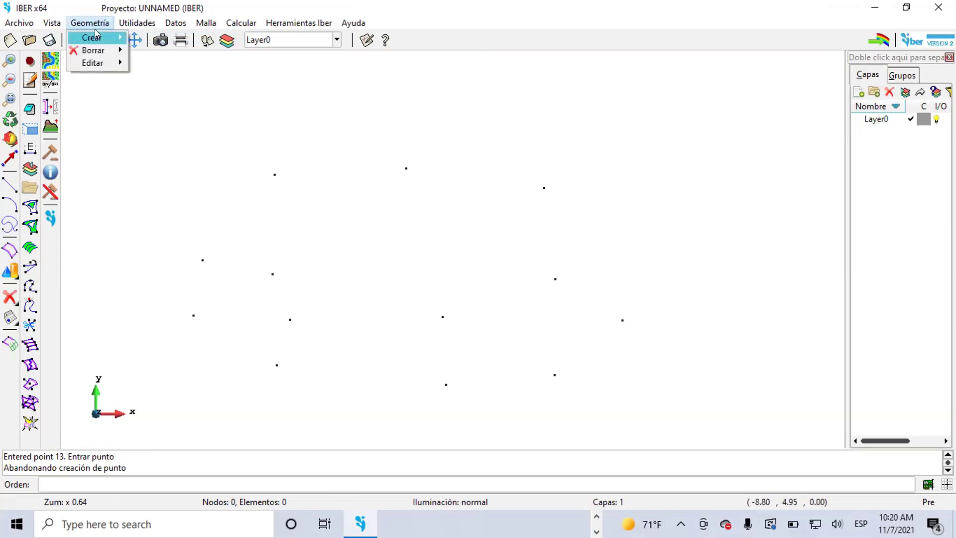
pyautogui.moveTo(99, 36)
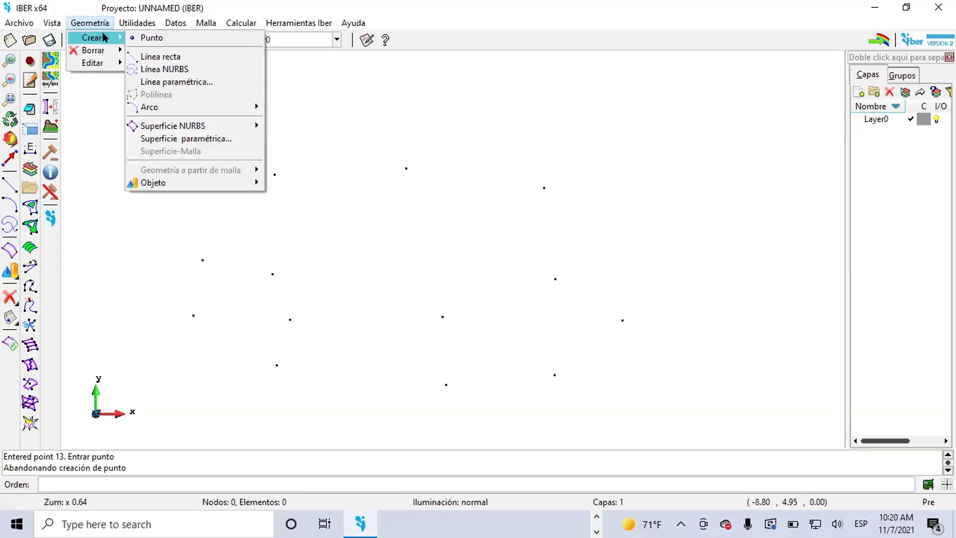
pyautogui.click(168, 56)
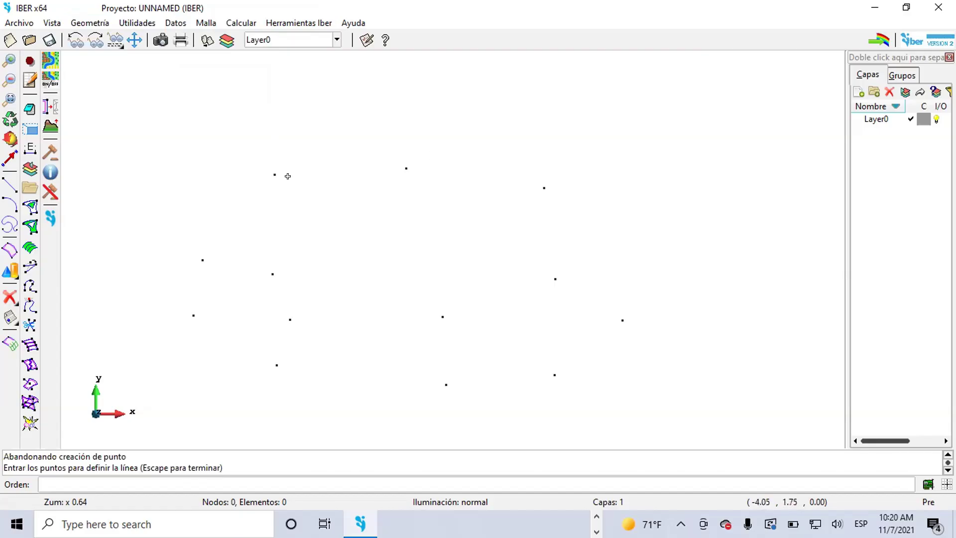
pyautogui.scroll(-1, 274, 174)
pyautogui.scroll(3, 275, 174)
pyautogui.scroll(4, 274, 173)
pyautogui.rightClick(231, 185)
pyautogui.moveTo(252, 198)
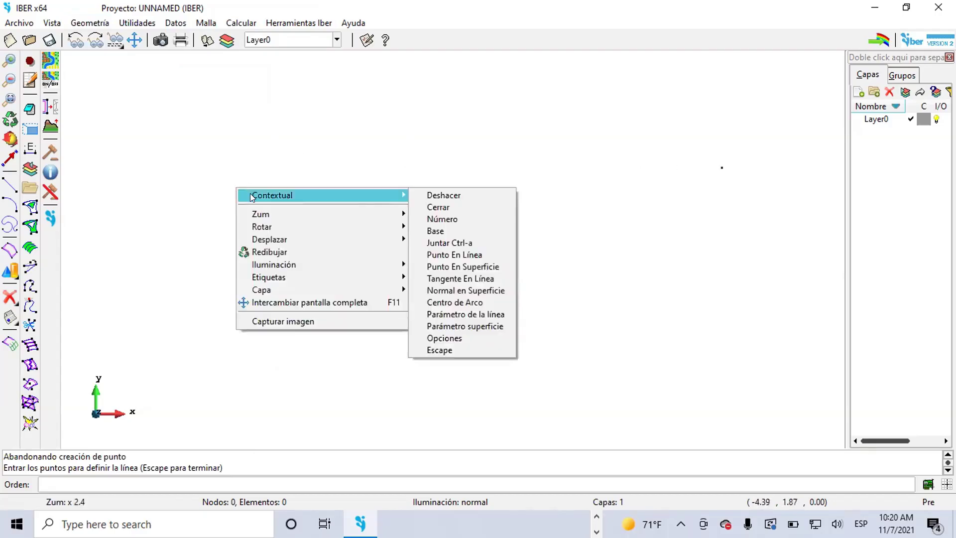
pyautogui.click(442, 241)
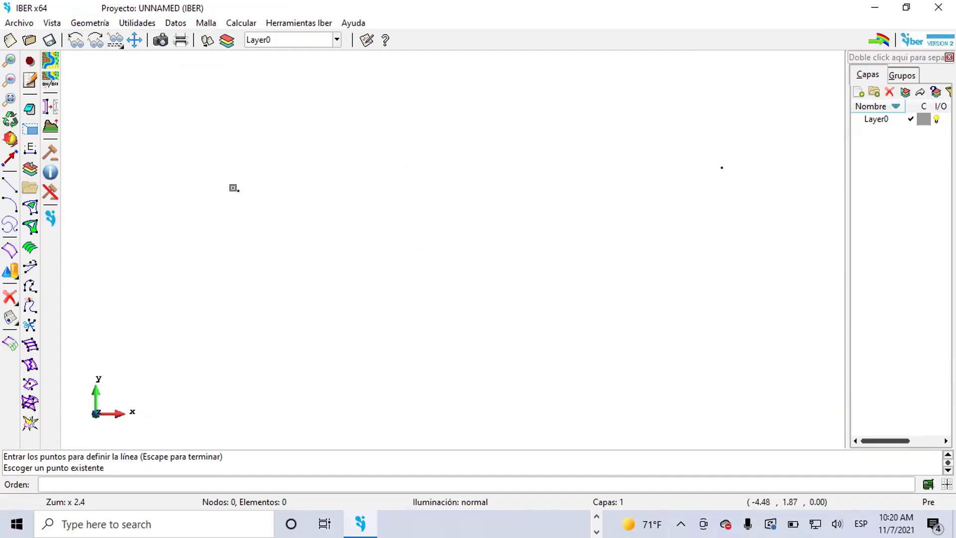
pyautogui.click(238, 191)
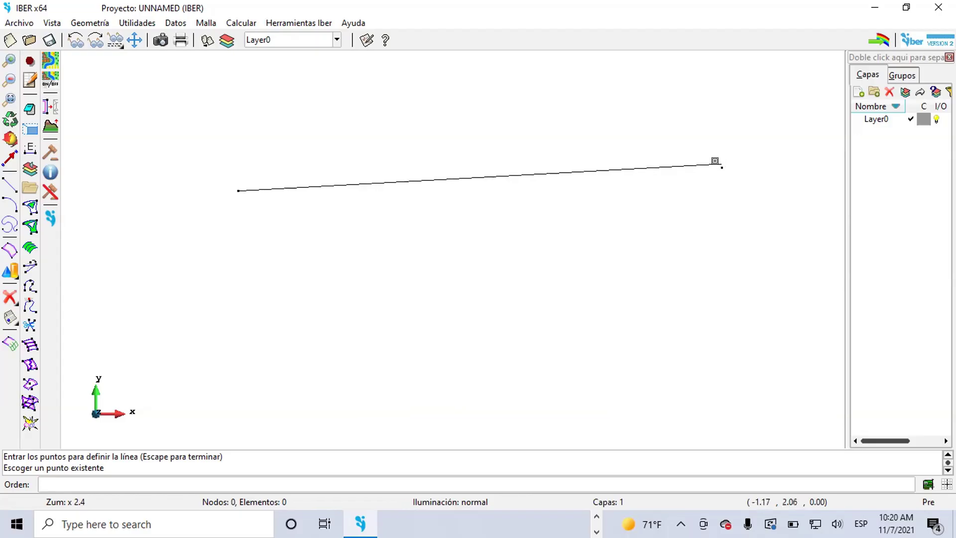
pyautogui.click(719, 165)
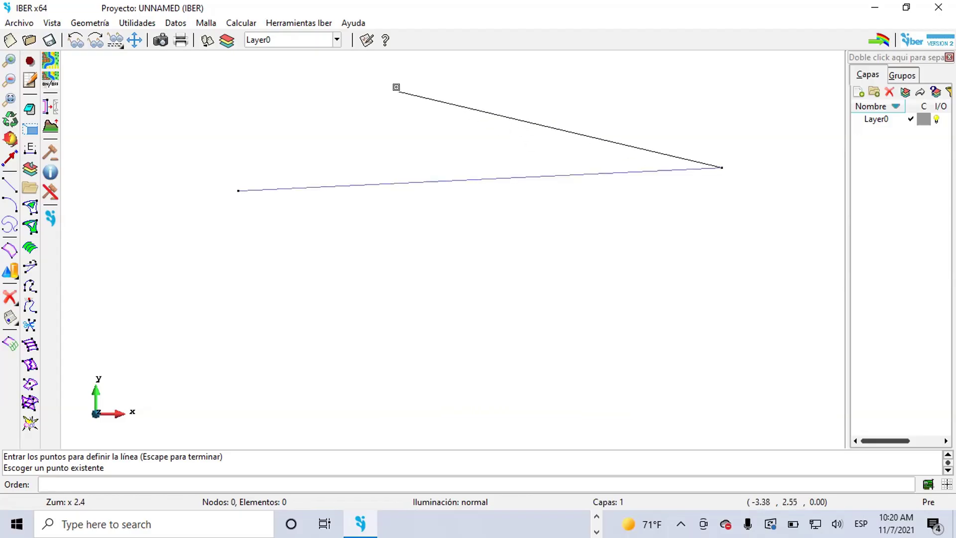
# Step: Continue the straight lines through the existing points down the outline's right side to the lowest middle point
pyautogui.scroll(-5, 334, 88)
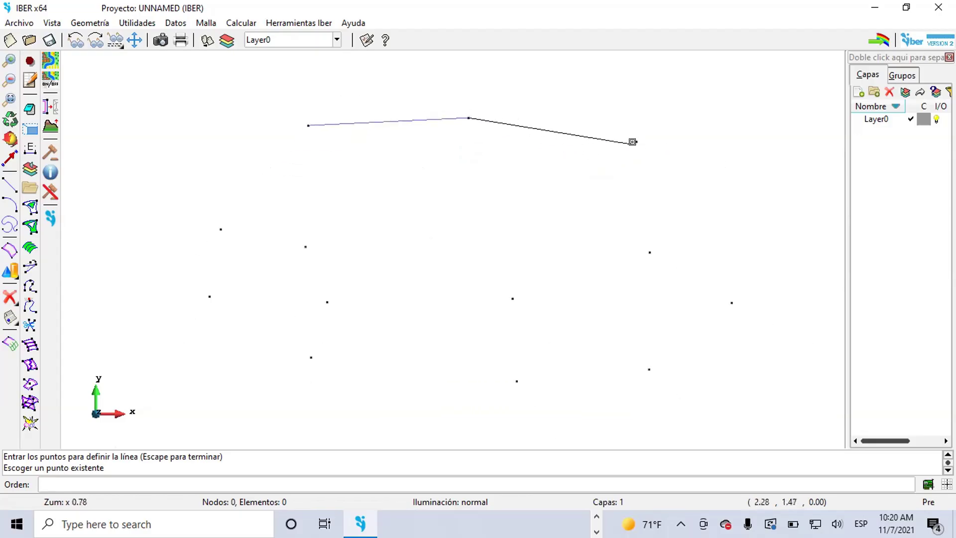
pyautogui.click(635, 141)
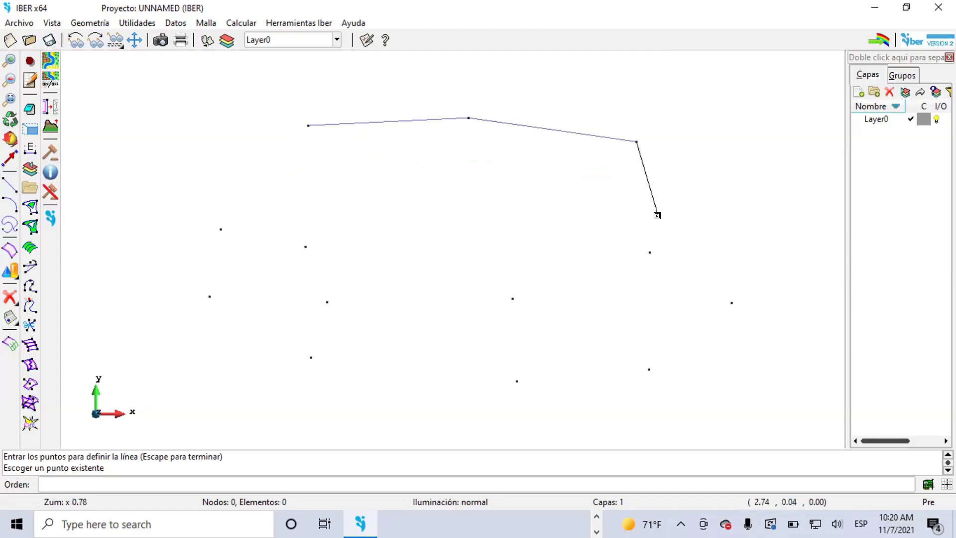
pyautogui.click(649, 252)
pyautogui.click(731, 302)
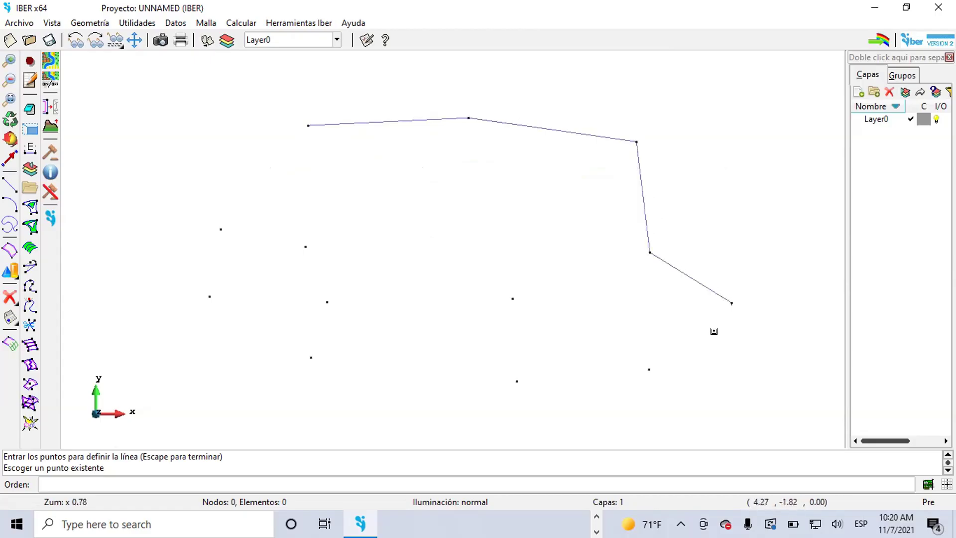
pyautogui.click(649, 368)
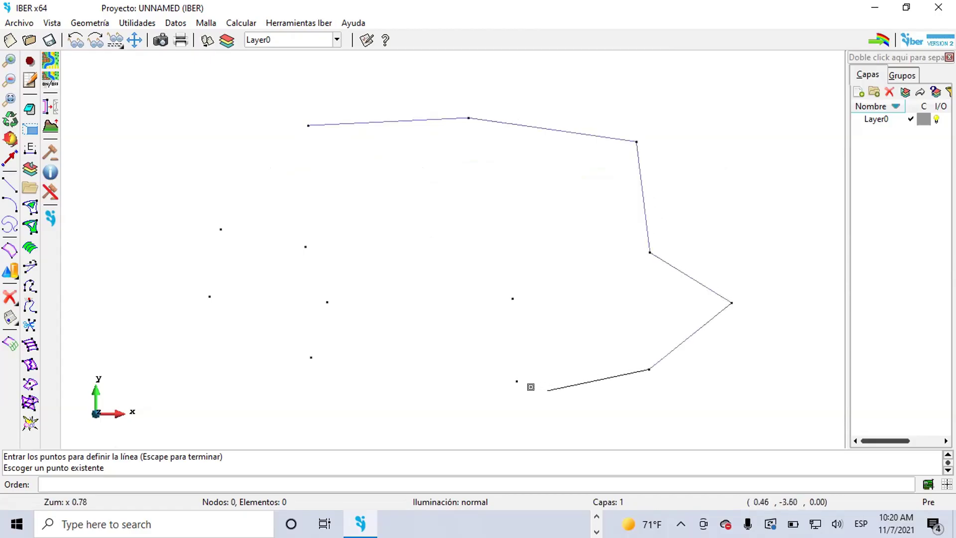
pyautogui.click(517, 380)
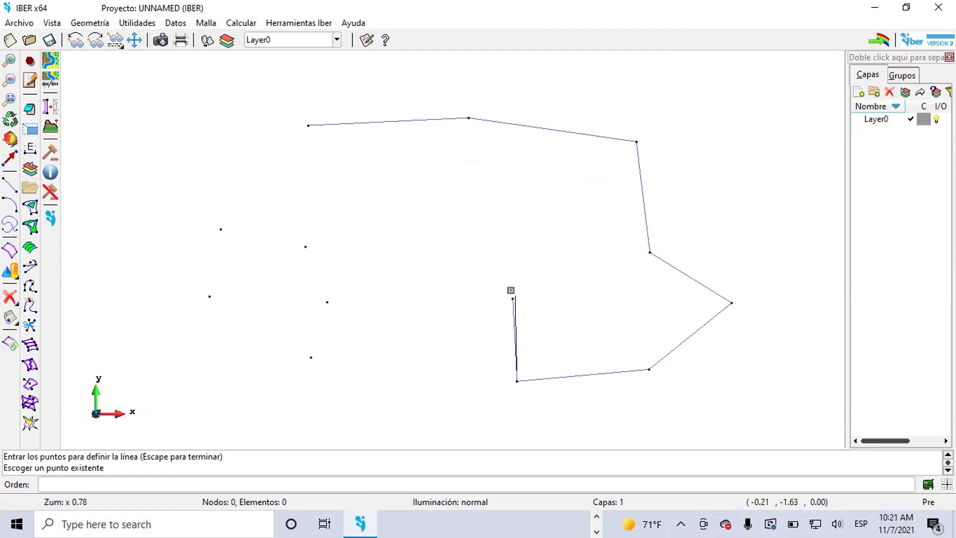
# Step: Continue the lines through the inner and left-side existing points, close the outline at its starting point and end the line creation
pyautogui.click(512, 298)
pyautogui.click(323, 300)
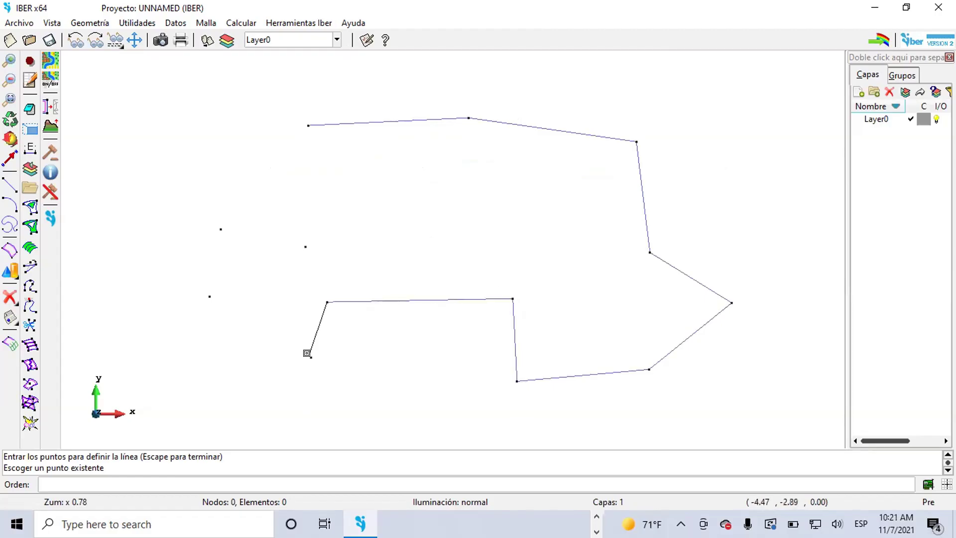
pyautogui.click(311, 357)
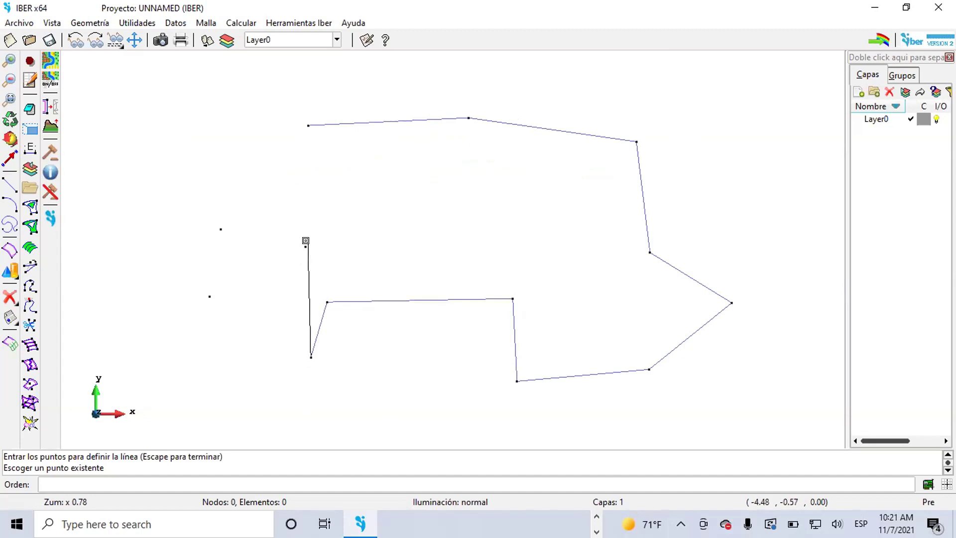
pyautogui.click(305, 247)
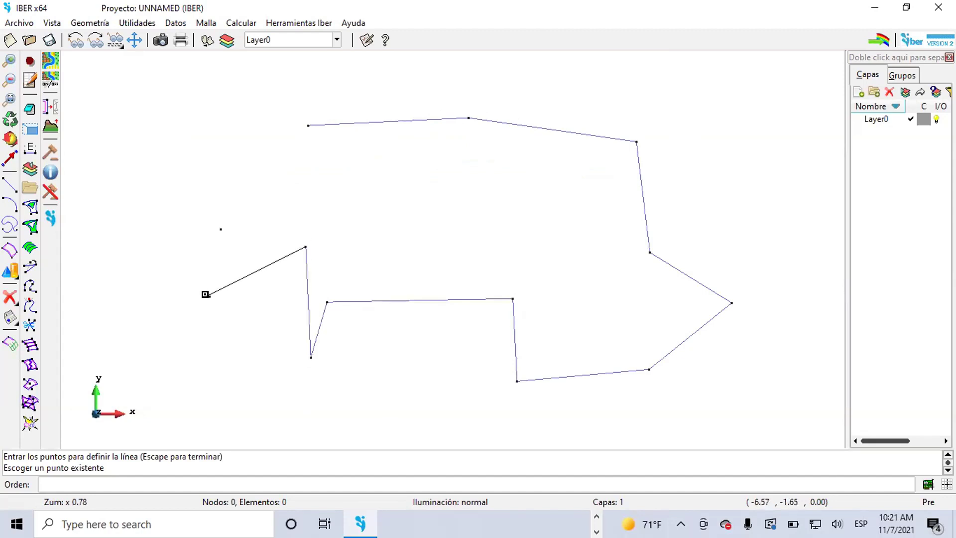
pyautogui.click(206, 294)
pyautogui.click(220, 229)
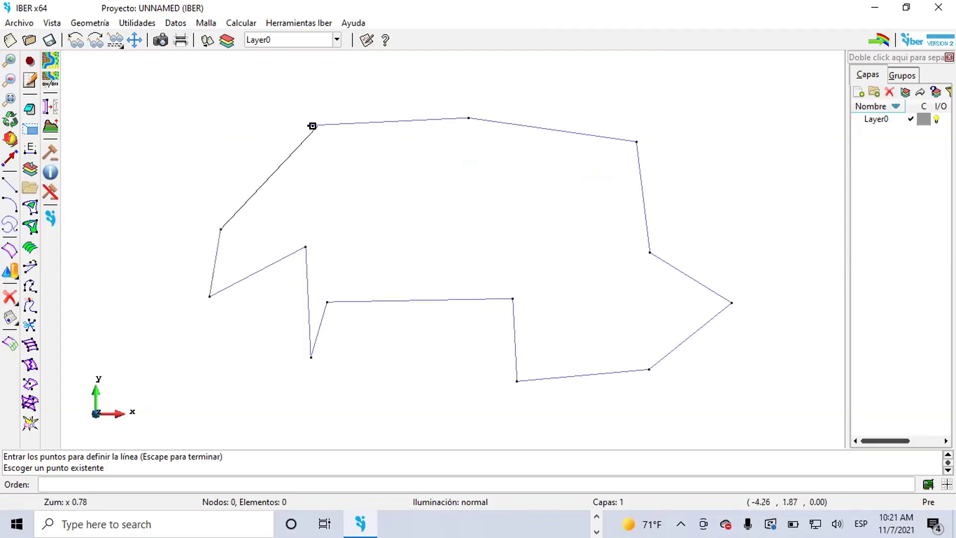
pyautogui.click(308, 125)
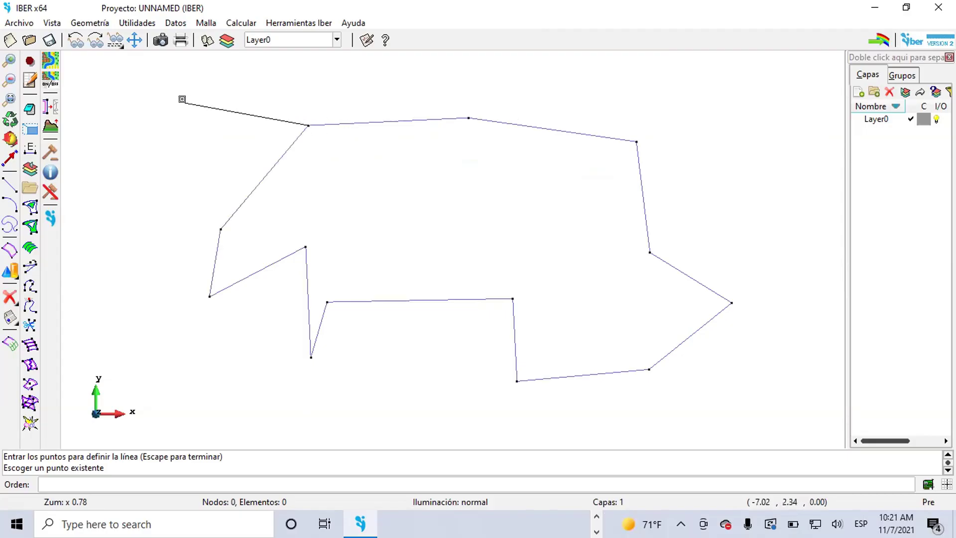
pyautogui.press('Escape')
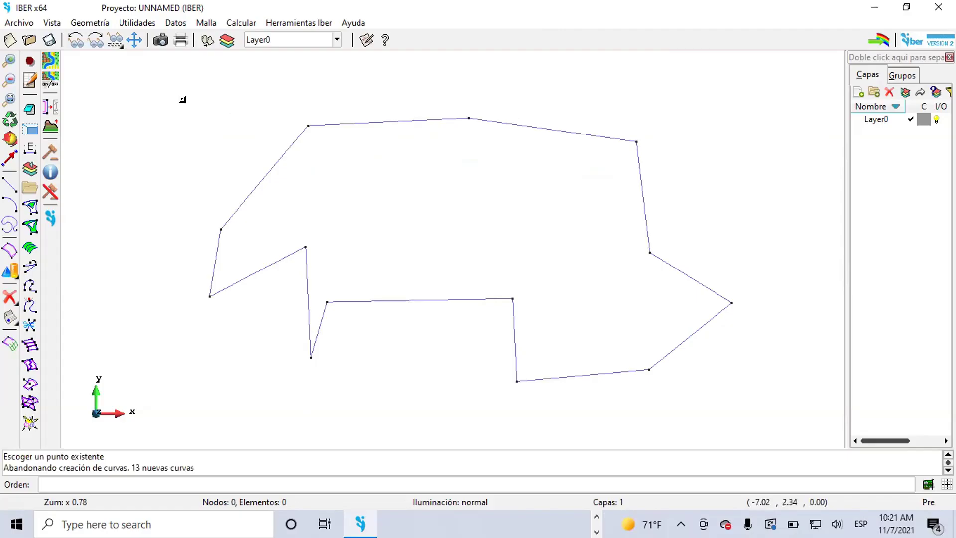
pyautogui.press('Escape')
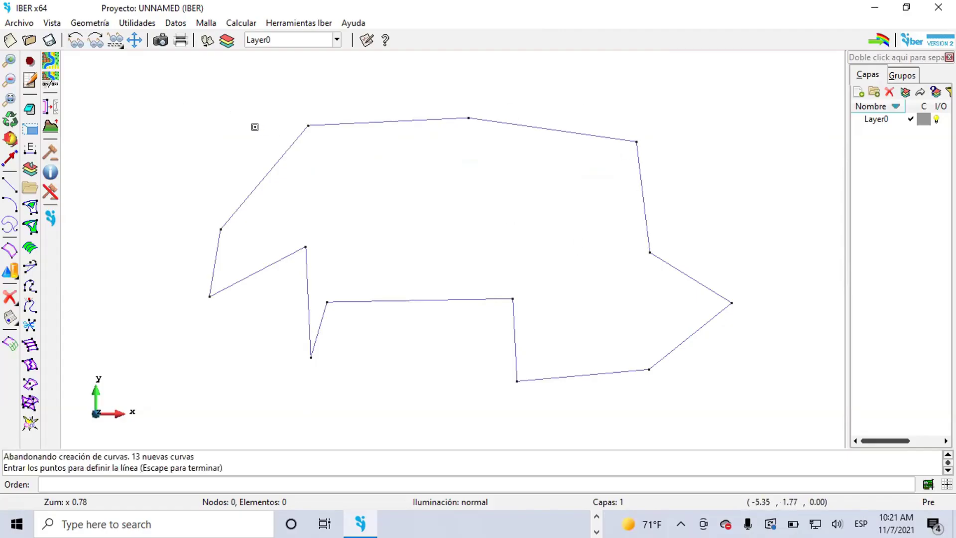
pyautogui.press('Escape')
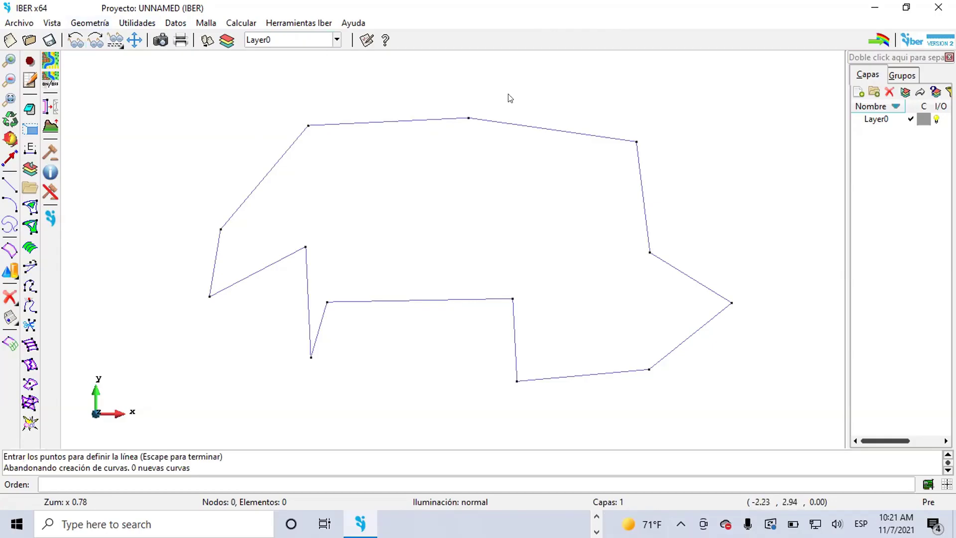
pyautogui.click(87, 25)
pyautogui.moveTo(102, 54)
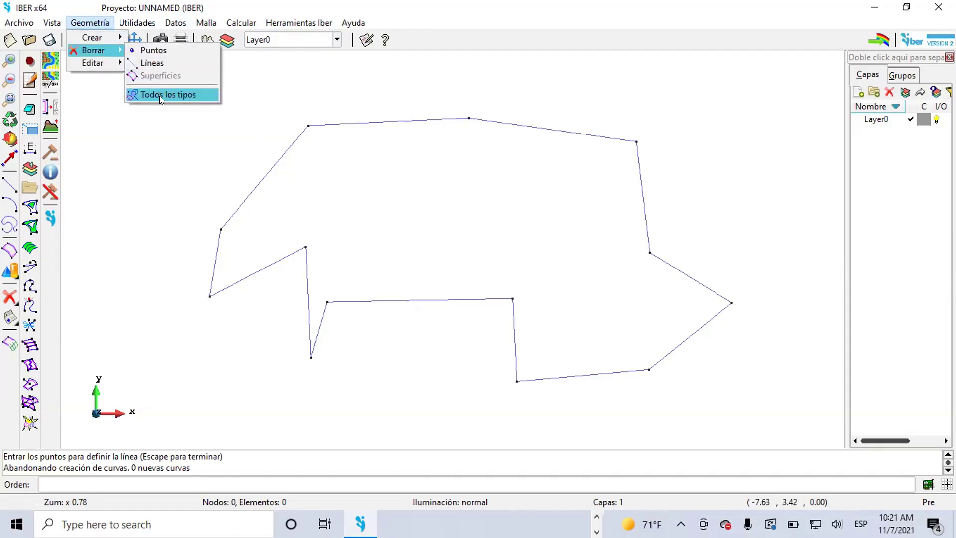
pyautogui.click(325, 96)
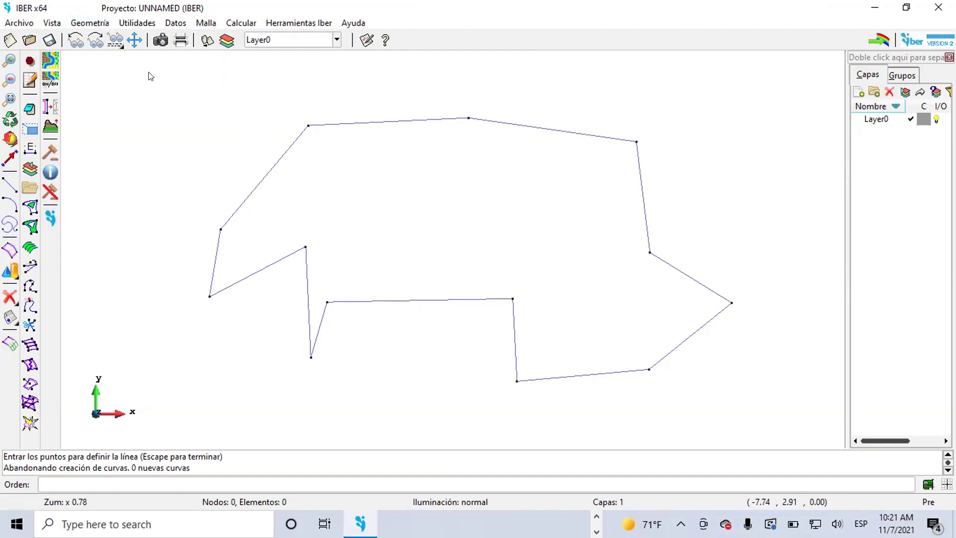
# Step: Start a NURBS surface by contour and select the outline's lines from the upper-left slope across the top to the rightmost point
pyautogui.click(87, 25)
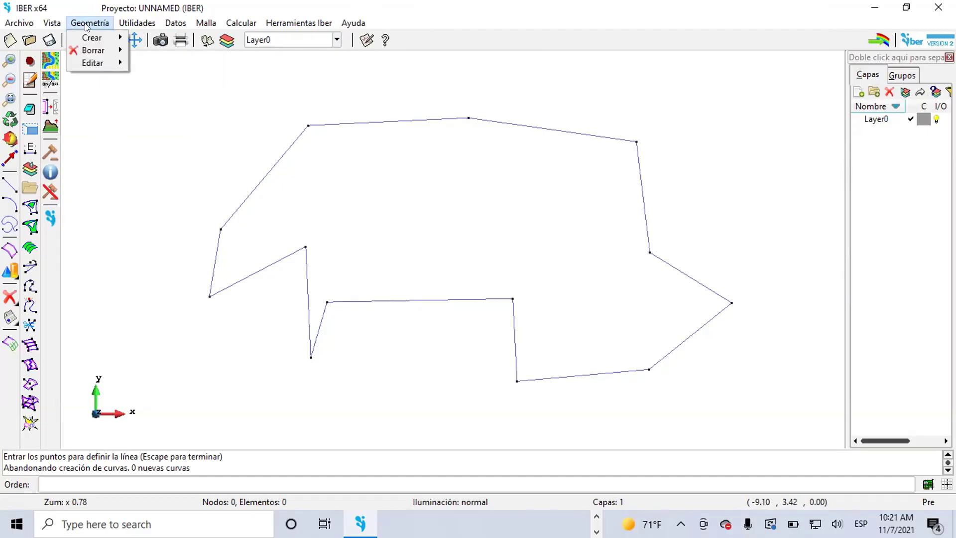
pyautogui.moveTo(104, 36)
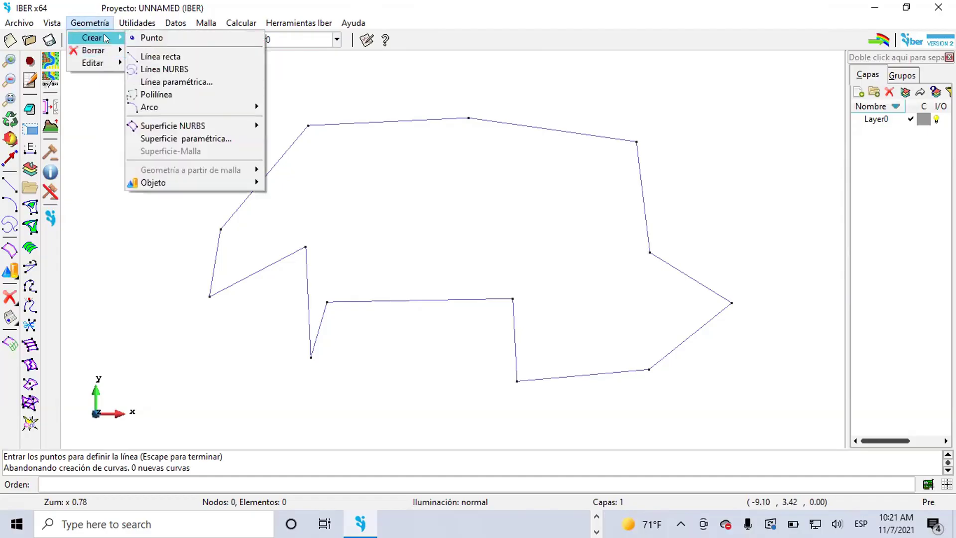
pyautogui.moveTo(213, 126)
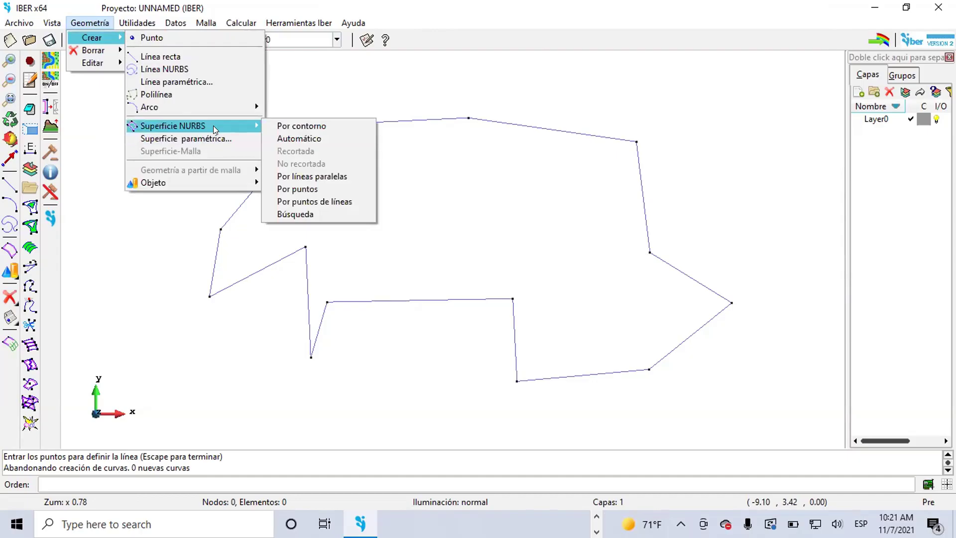
pyautogui.click(300, 126)
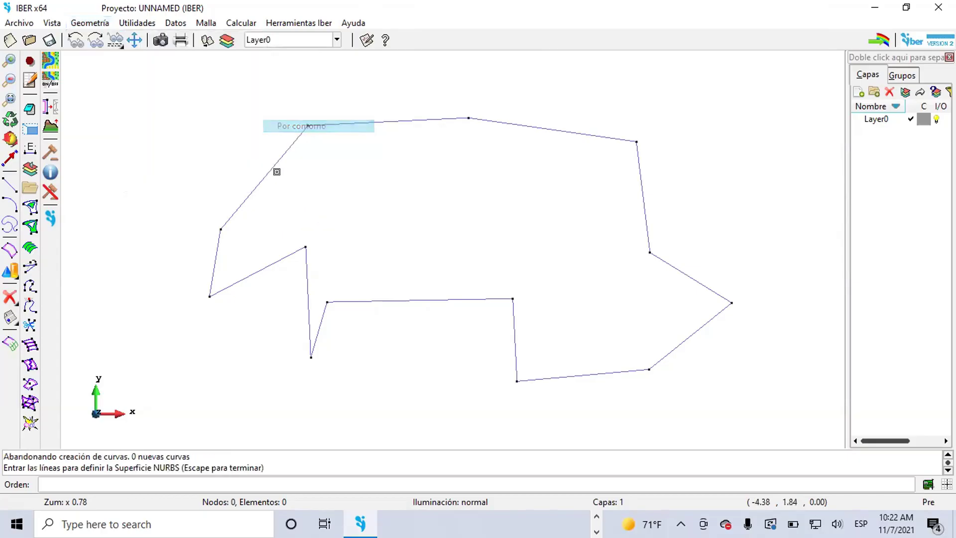
pyautogui.scroll(-1, 233, 176)
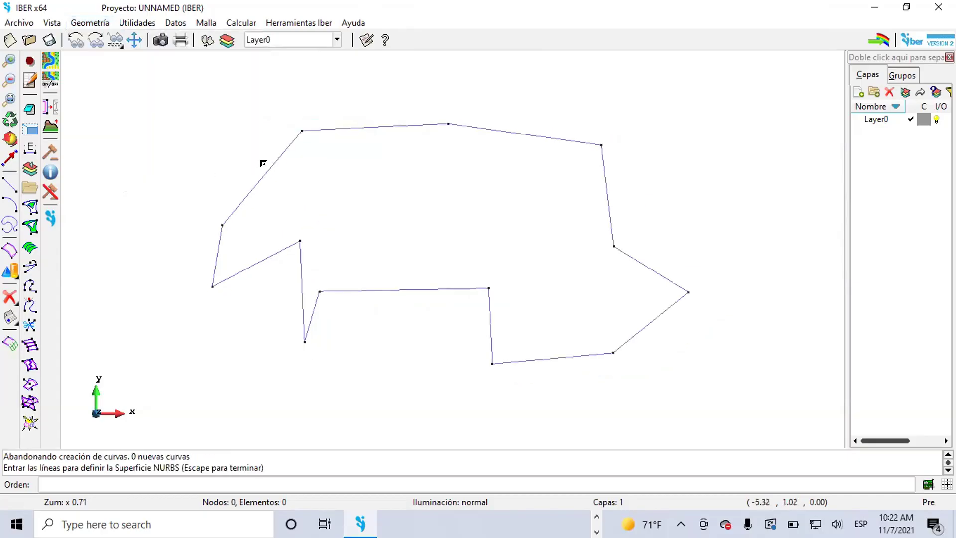
pyautogui.click(279, 159)
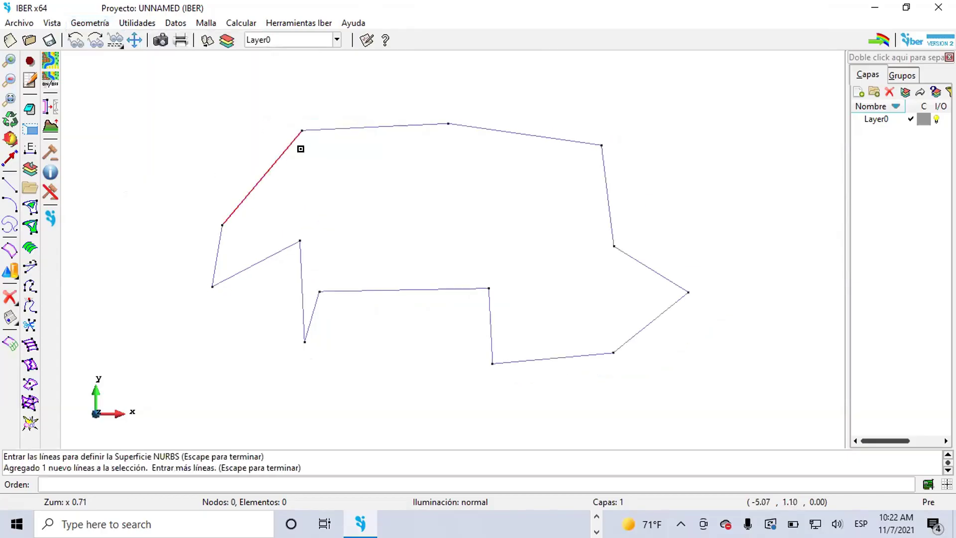
pyautogui.click(475, 125)
pyautogui.click(440, 131)
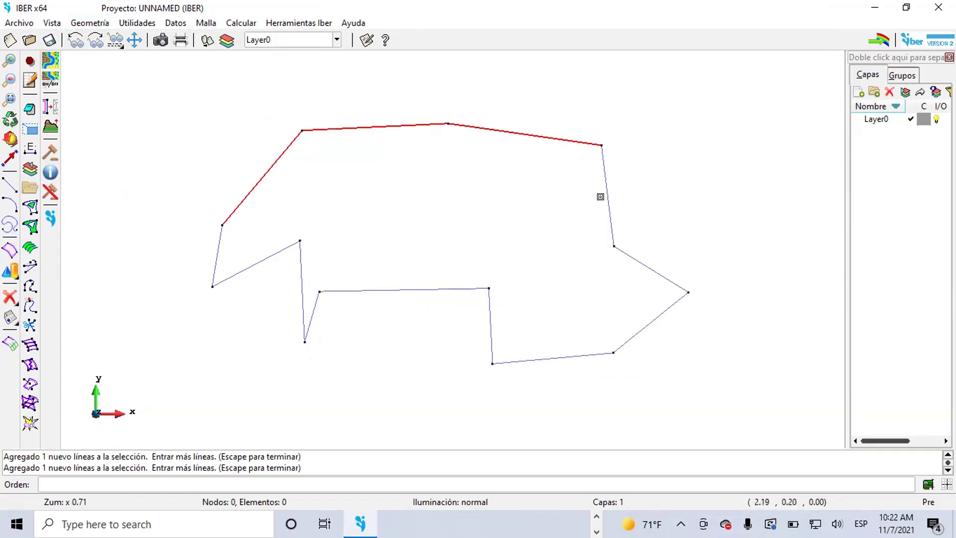
pyautogui.click(609, 201)
pyautogui.click(651, 269)
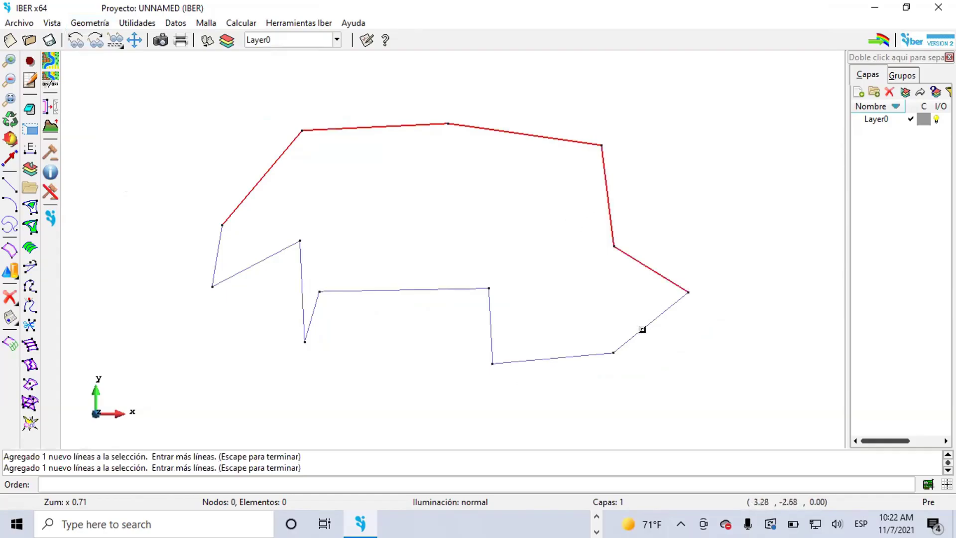
# Step: Add the remaining lower and left-side outline lines to the contour, create the NURBS surface and end the surface creation
pyautogui.click(642, 329)
pyautogui.click(530, 359)
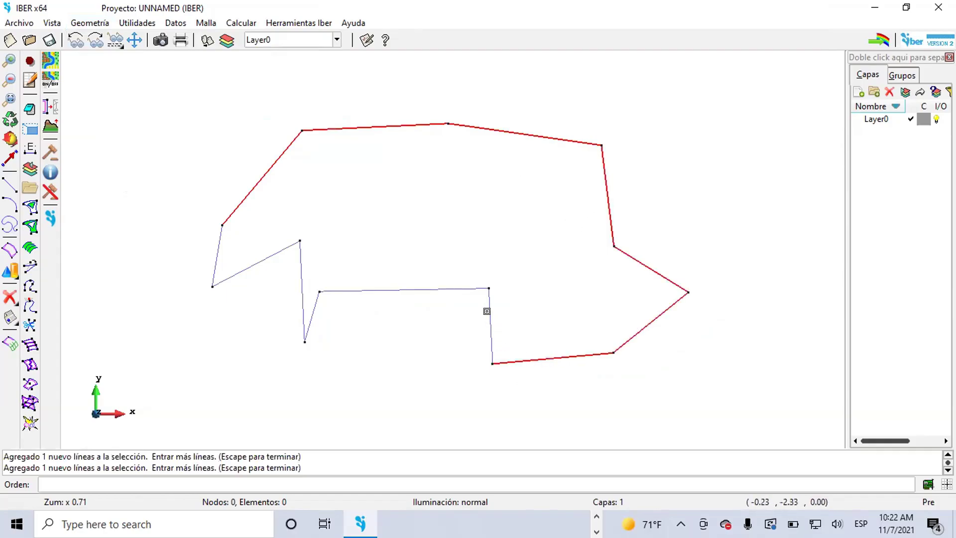
pyautogui.click(489, 312)
pyautogui.click(414, 285)
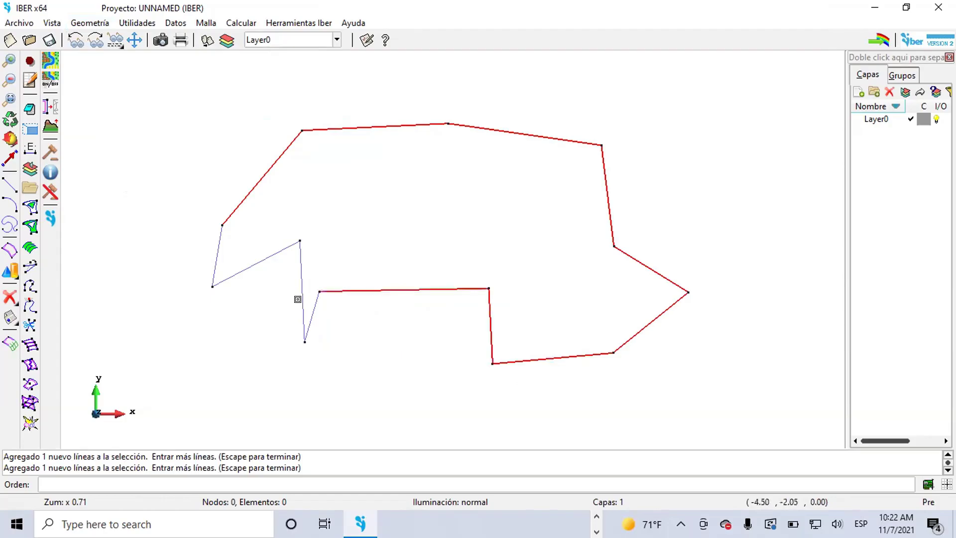
pyautogui.click(313, 306)
pyautogui.click(300, 285)
pyautogui.click(255, 264)
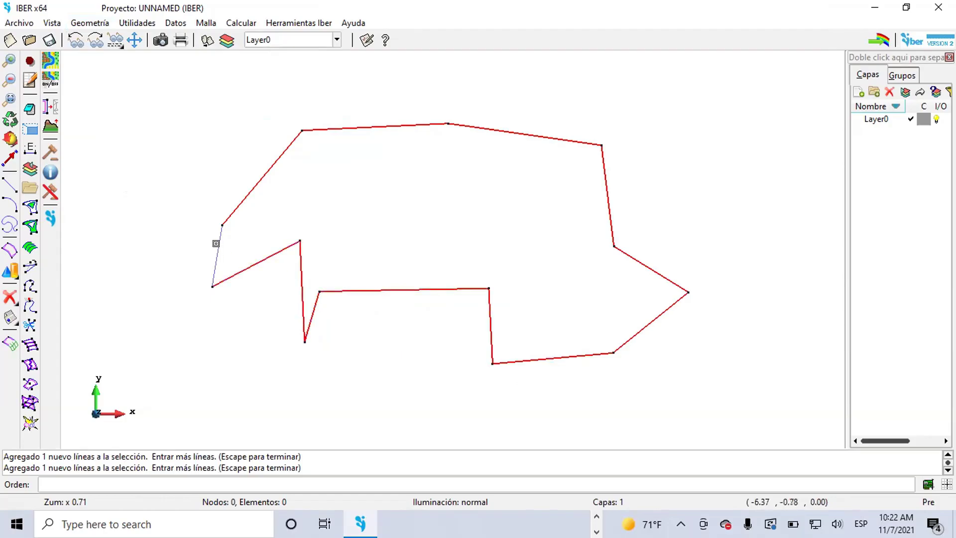
pyautogui.click(219, 244)
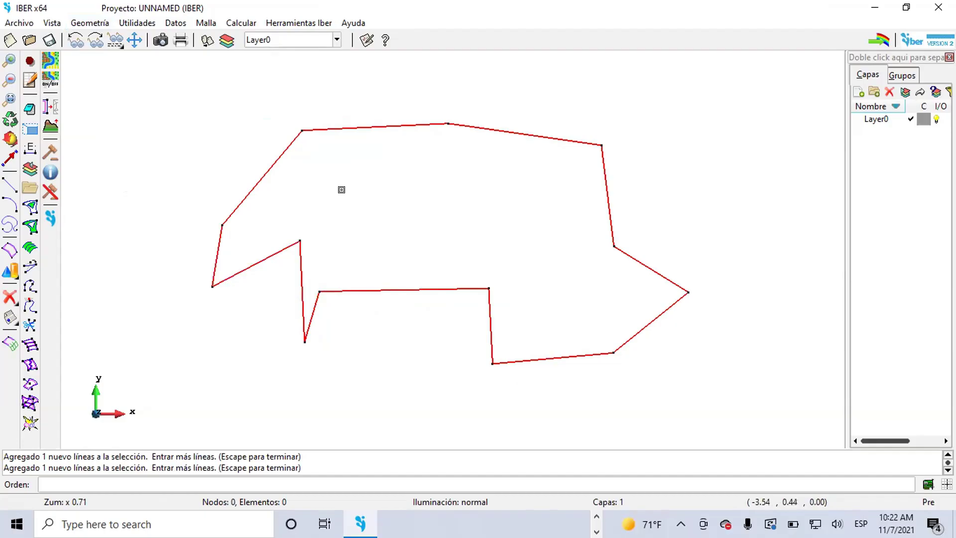
pyautogui.press('Escape')
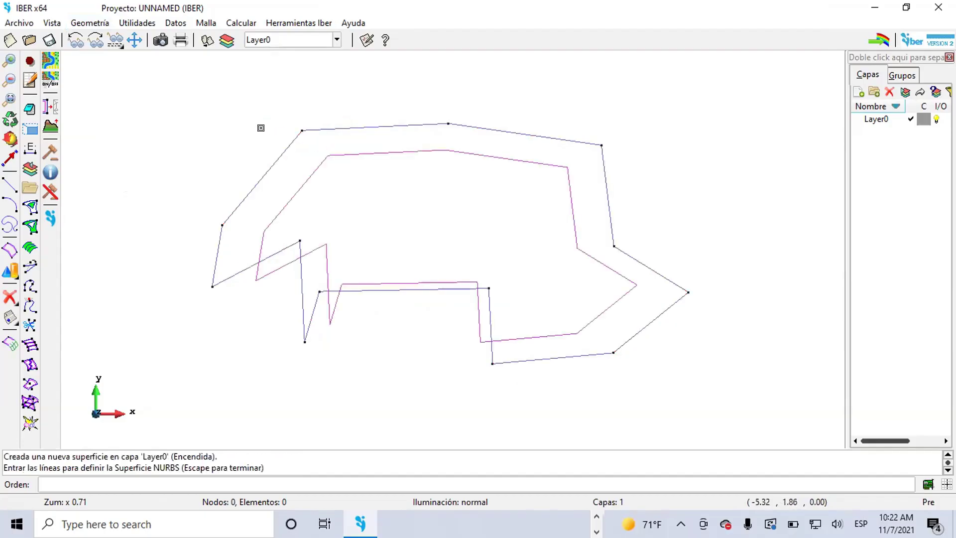
pyautogui.press('Escape')
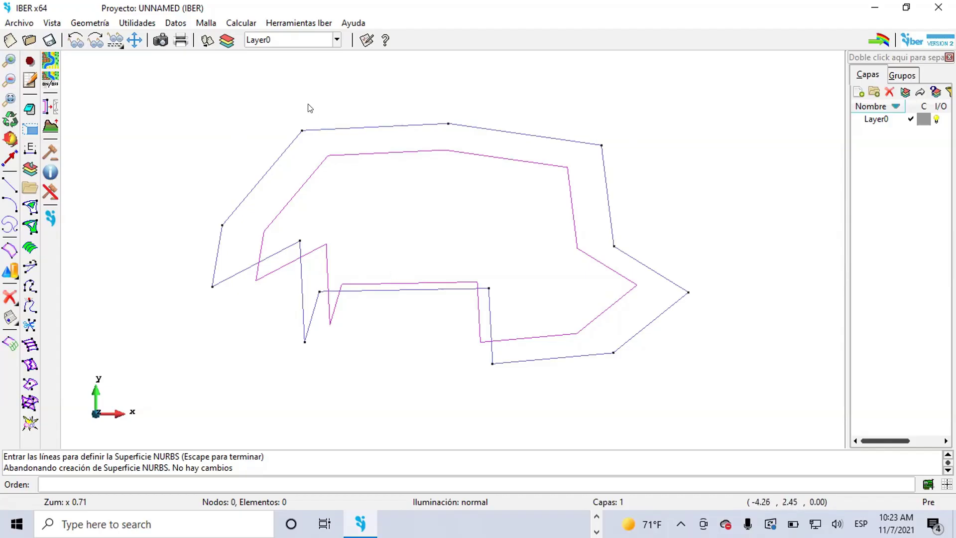
pyautogui.click(94, 20)
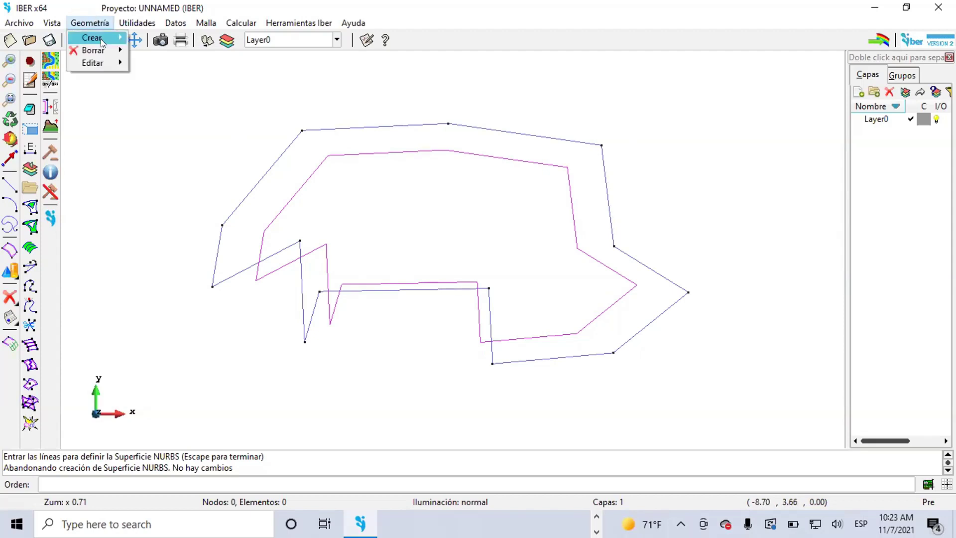
pyautogui.moveTo(102, 39)
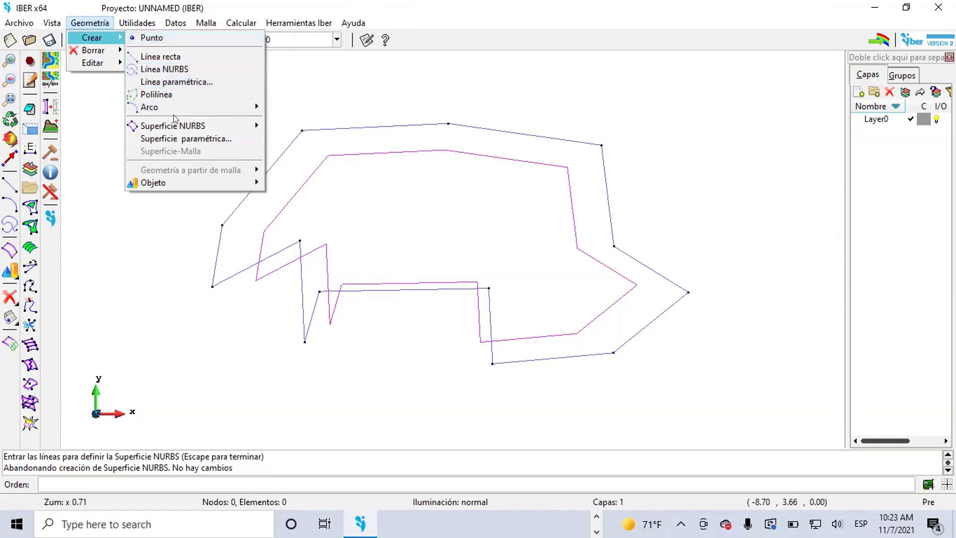
pyautogui.moveTo(176, 129)
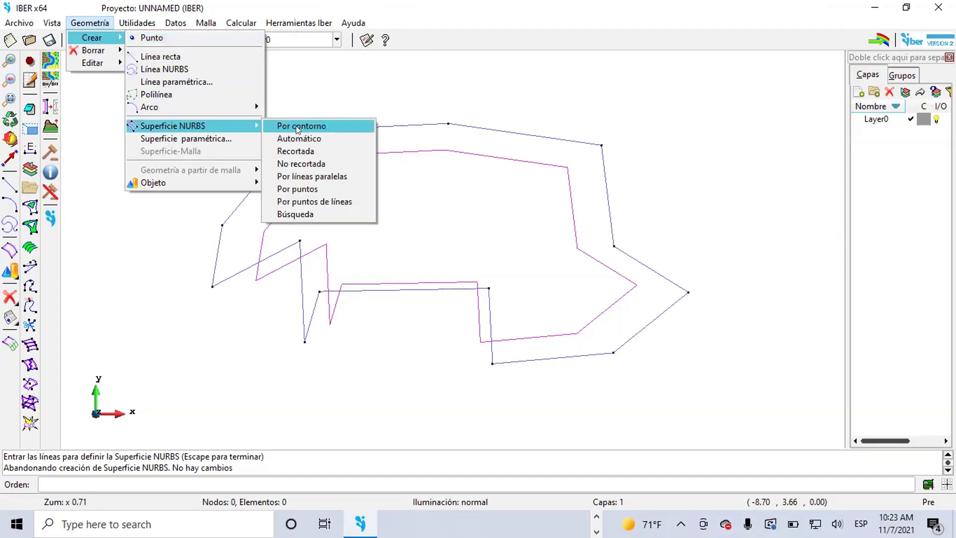
pyautogui.click(329, 81)
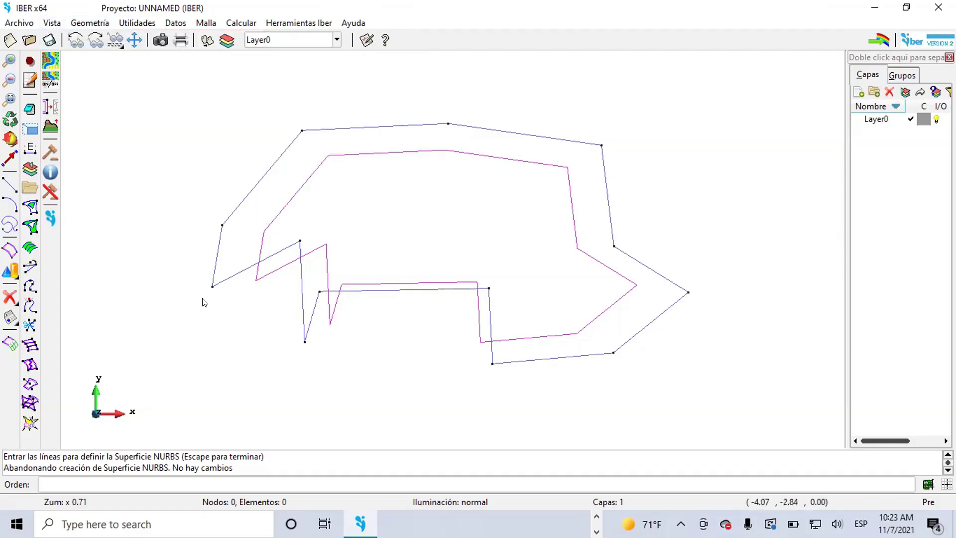
# Step: Delete the whole geometry of all types at once by enclosing the surface, lines and points in a selection window
pyautogui.click(91, 24)
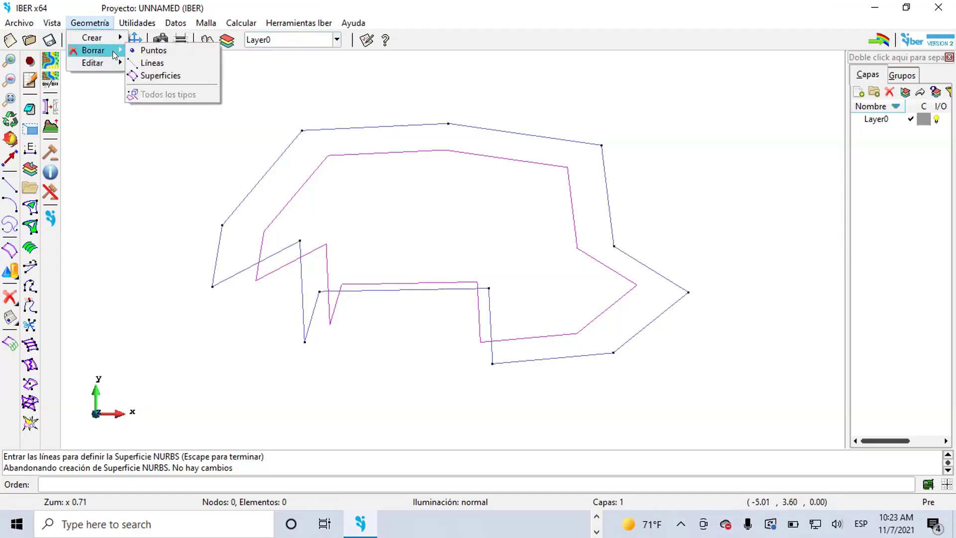
pyautogui.click(163, 95)
pyautogui.scroll(-2, 182, 207)
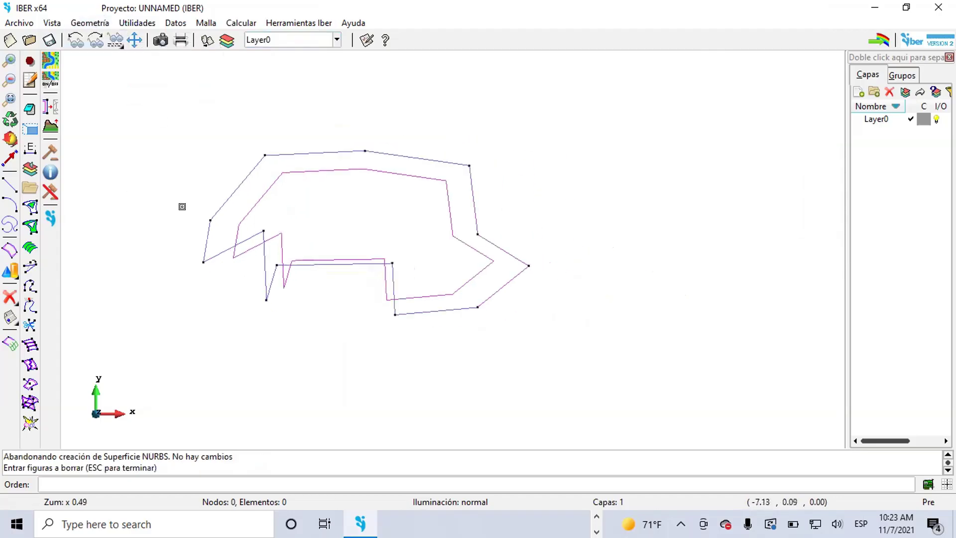
pyautogui.scroll(-1, 182, 207)
pyautogui.click(613, 400)
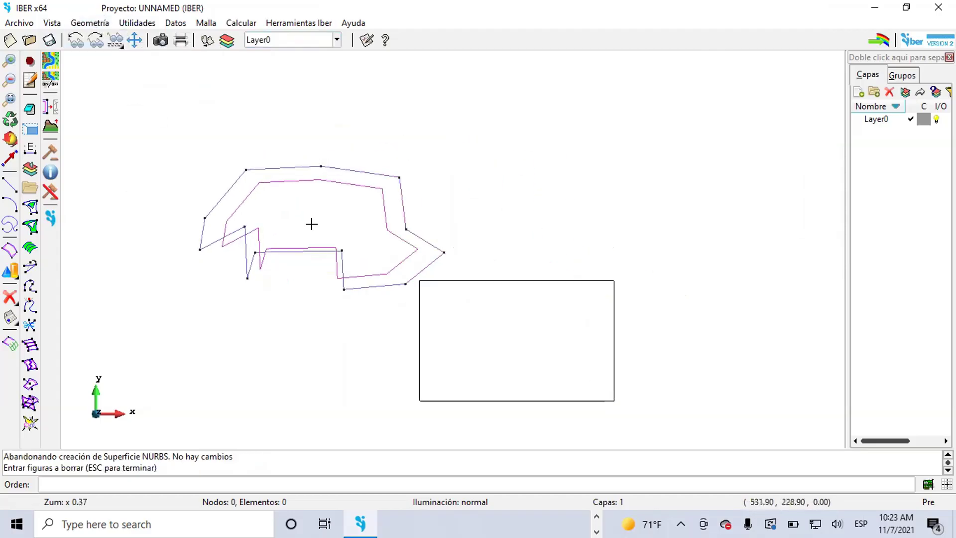
pyautogui.click(92, 94)
pyautogui.press('Escape')
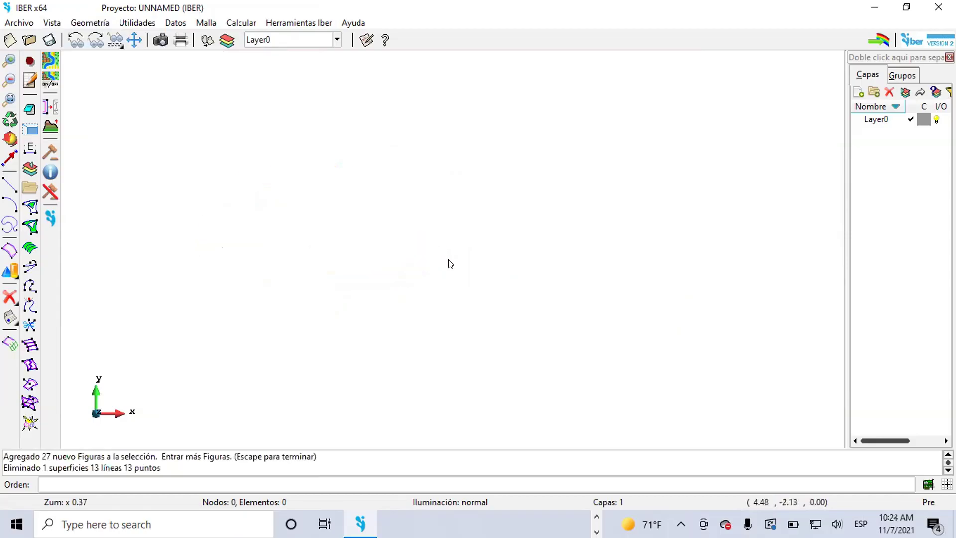
pyautogui.scroll(-1, 192, 173)
# Step: Switch to the course PDF in Edge and read the Preproceso slide about Herramientas Iber > MDT and Combinar/Dividir MDT
pyautogui.hotkey('alt', 'Tab')
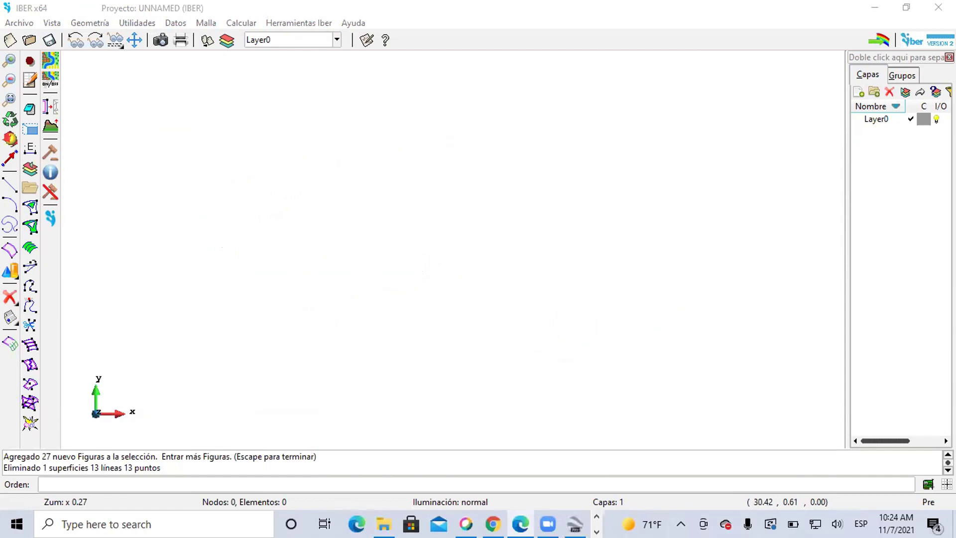
pyautogui.click(520, 524)
pyautogui.scroll(3, 406, 250)
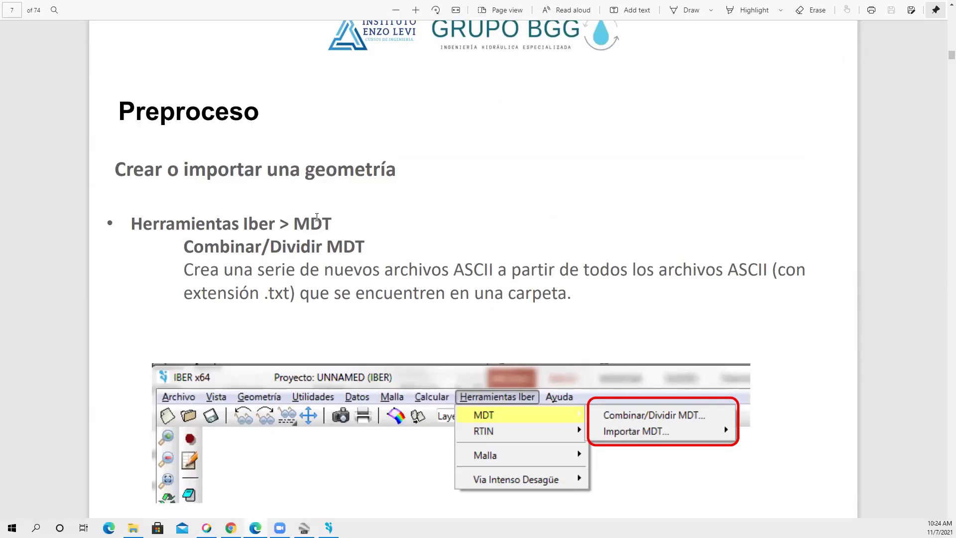
pyautogui.scroll(-2, 425, 199)
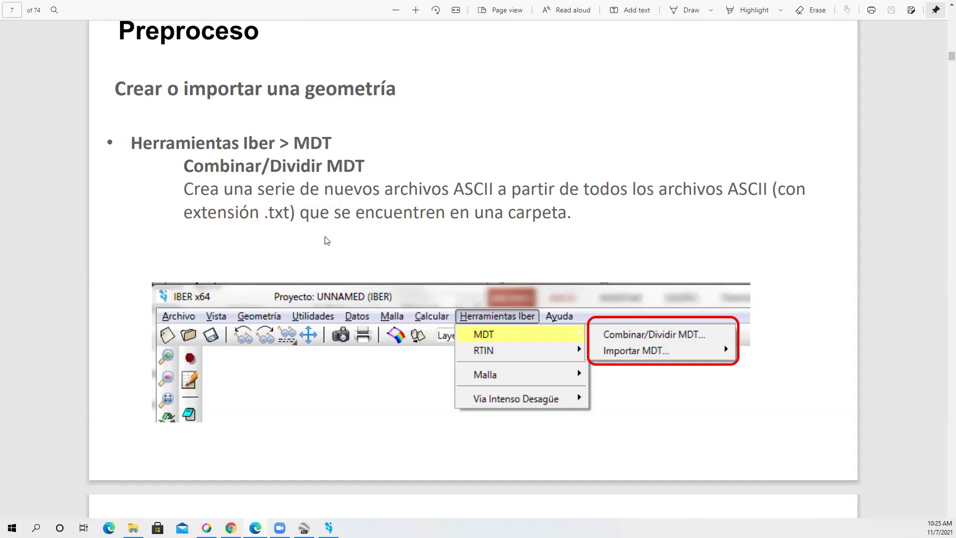
pyautogui.scroll(-5, 326, 242)
pyautogui.scroll(6, 391, 209)
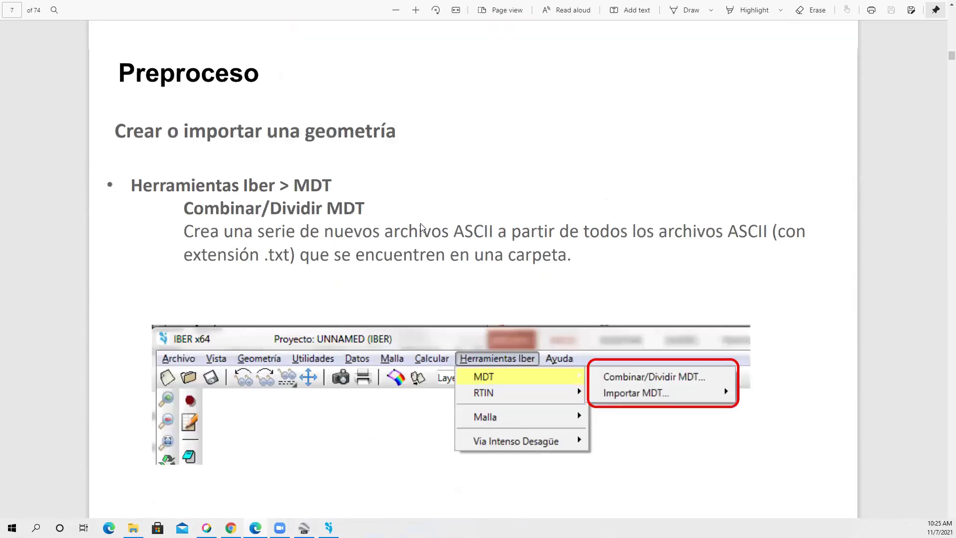
pyautogui.scroll(-1, 508, 341)
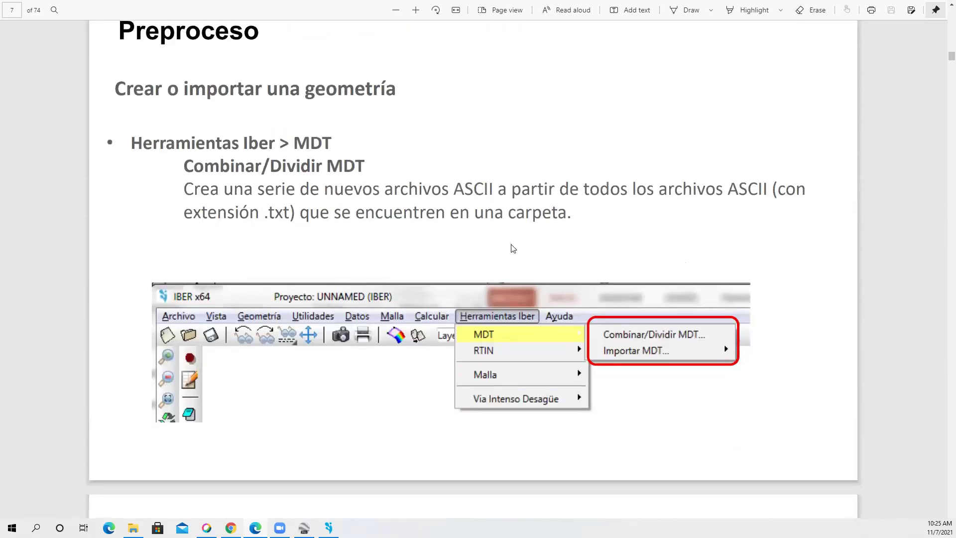
# Step: Read on to the Preproceso slide about importing a TIN generated with a SIG as a shapefile
pyautogui.scroll(-7, 519, 250)
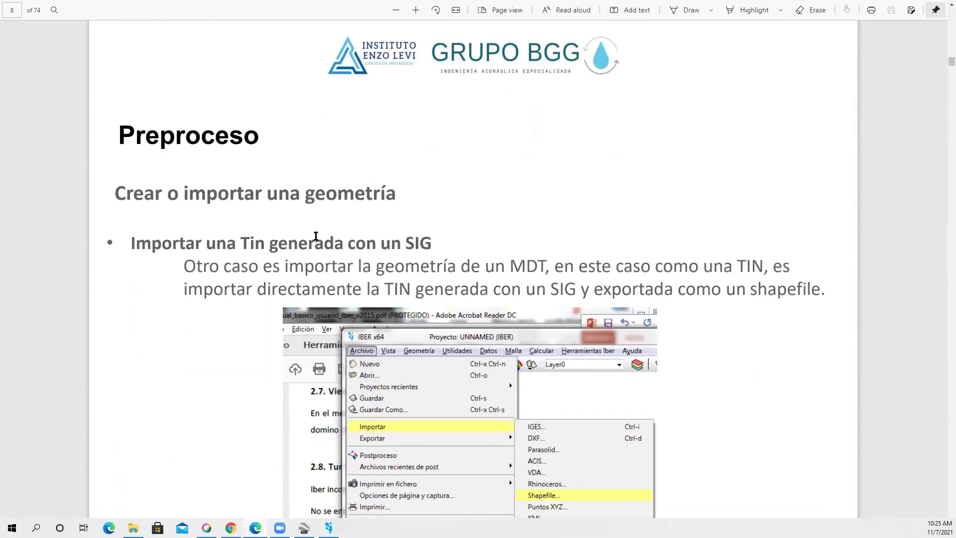
pyautogui.scroll(-1, 414, 225)
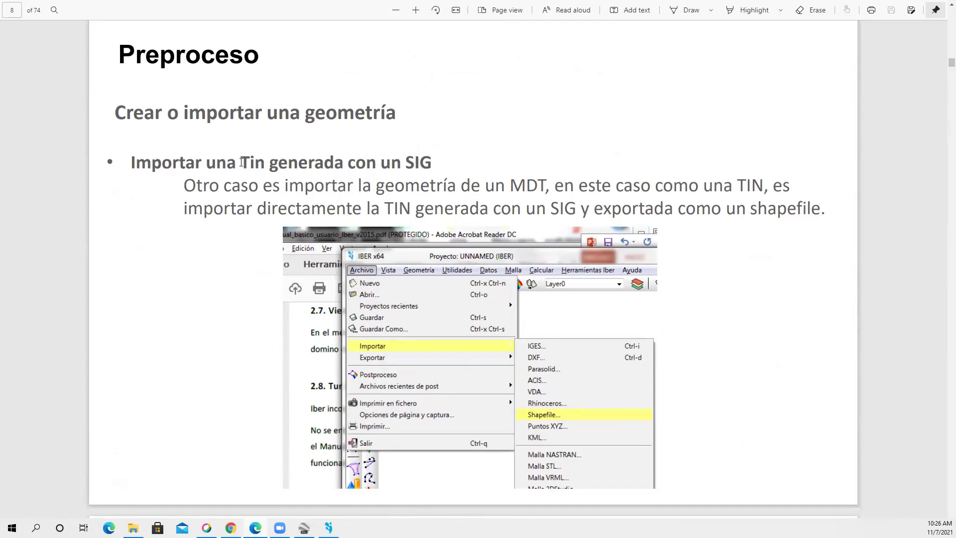
pyautogui.doubleClick(260, 162)
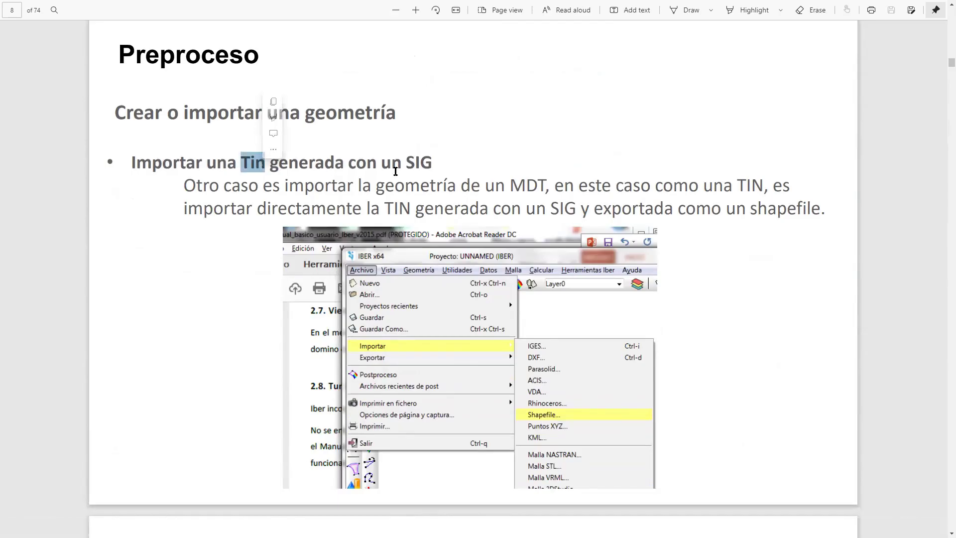
pyautogui.click(440, 163)
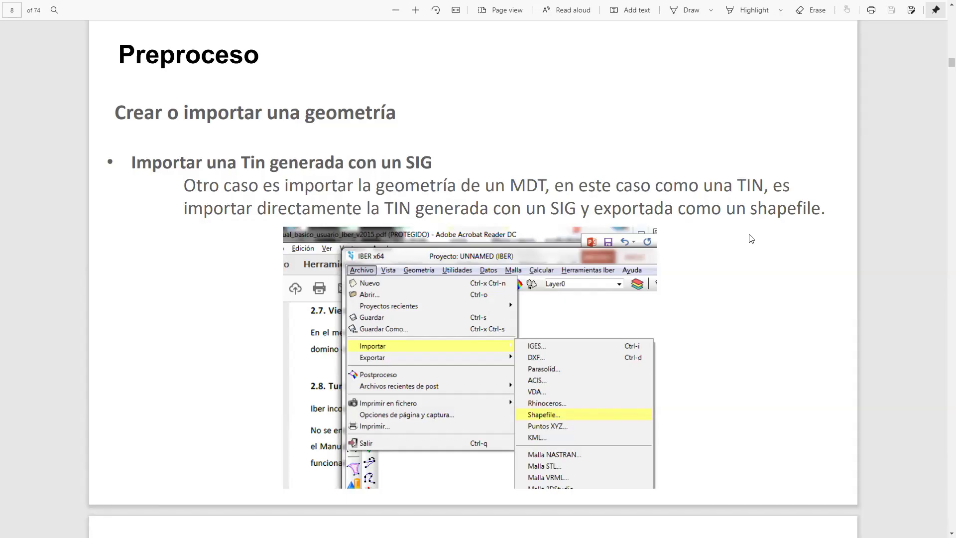
pyautogui.scroll(-3, 766, 237)
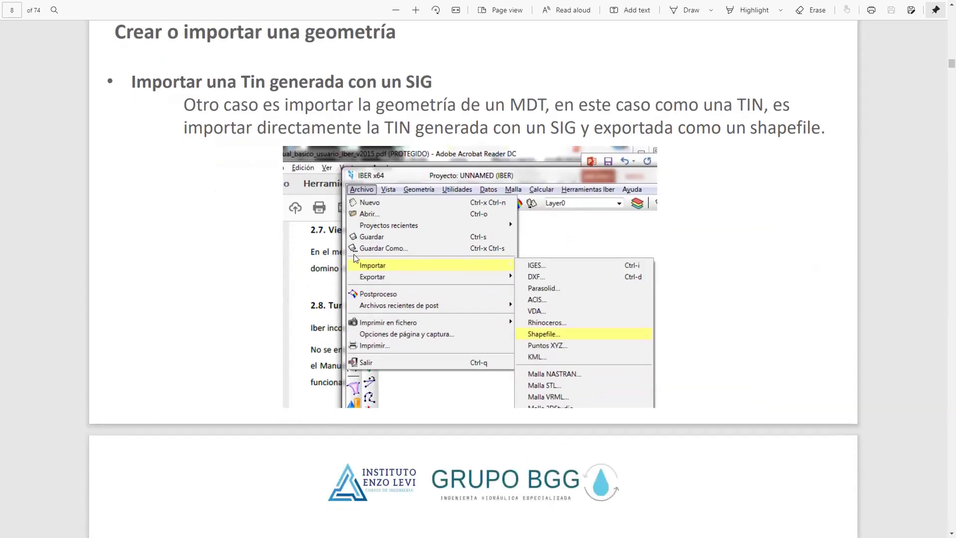
pyautogui.scroll(2, 350, 257)
pyautogui.scroll(1, 350, 258)
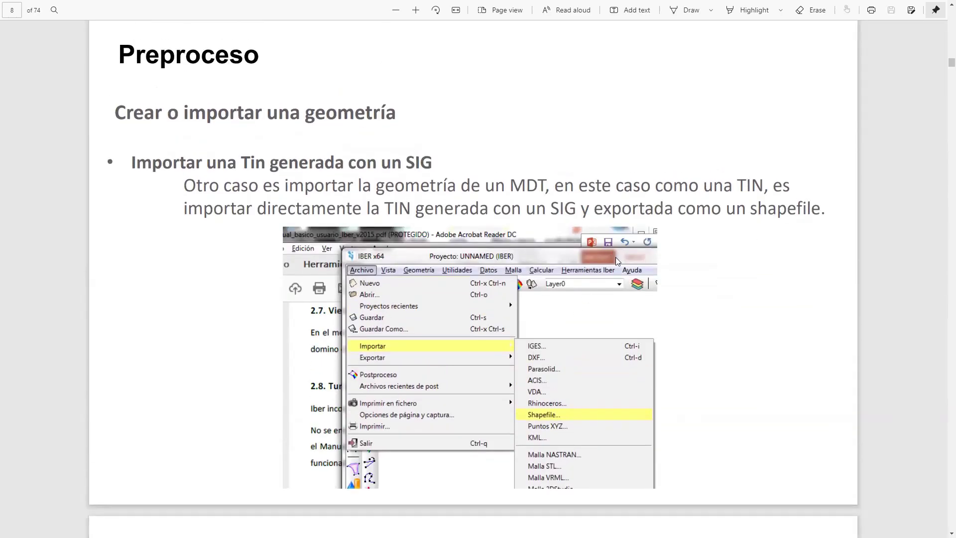
# Step: Read on in the course PDF to the Preproceso slide showing the Datos > Hidrodinámica options under Condiciones Hidrodinámicas
pyautogui.scroll(-2, 616, 259)
pyautogui.scroll(-15, 616, 263)
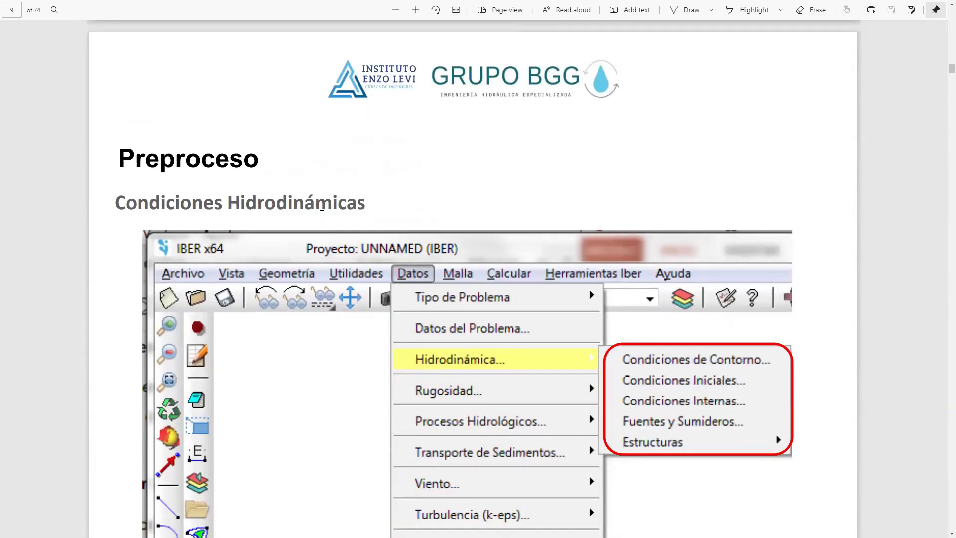
pyautogui.scroll(-3, 322, 214)
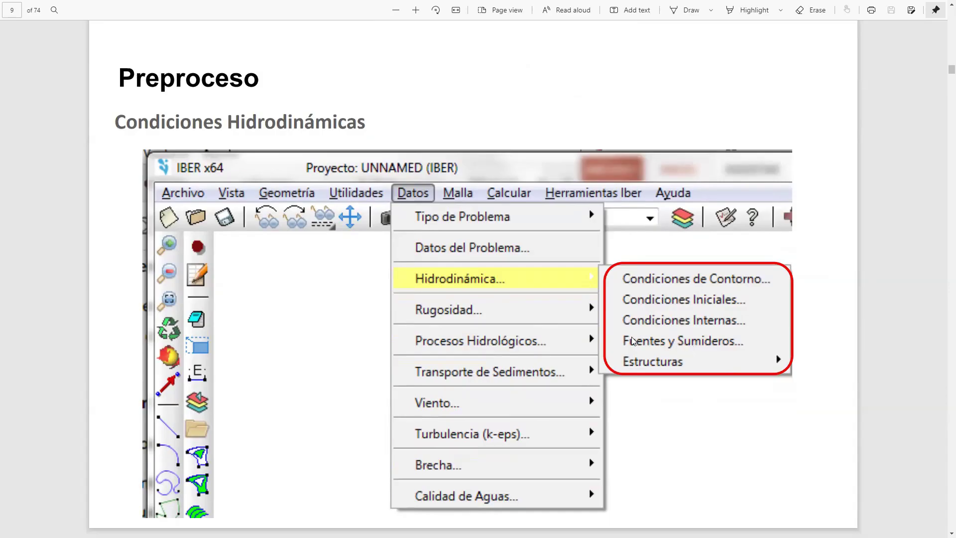
pyautogui.scroll(-2, 683, 201)
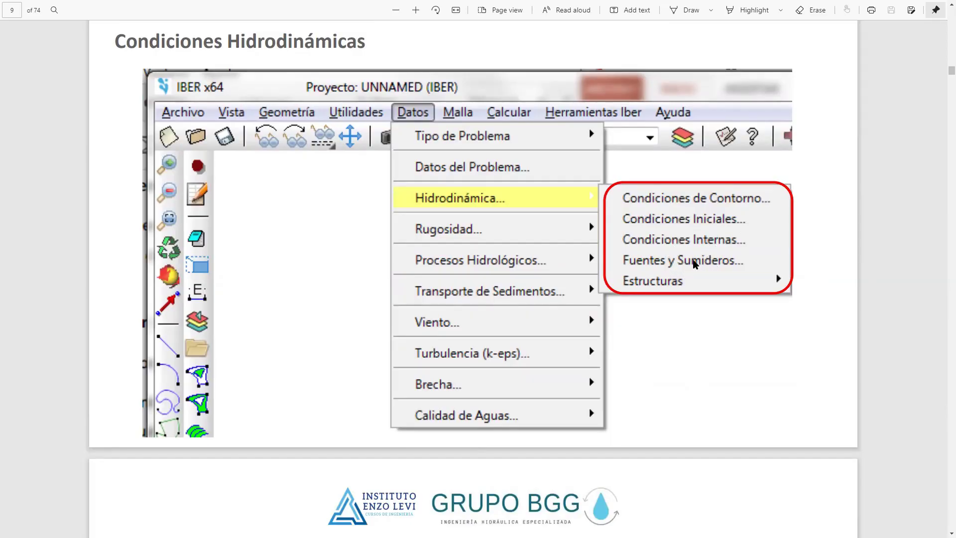
pyautogui.scroll(-3, 692, 263)
pyautogui.scroll(3, 689, 262)
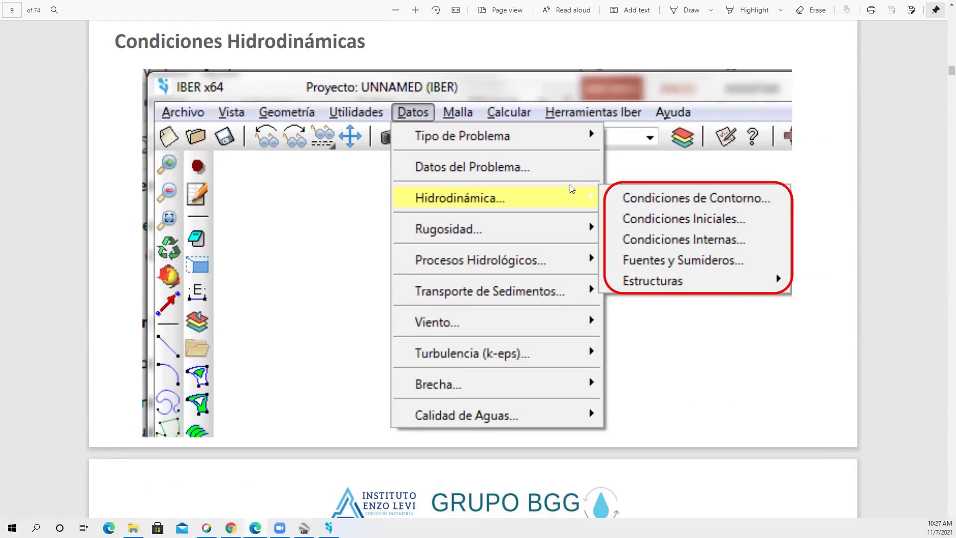
# Step: Look ahead to the Condiciones iniciales slide and return to the Condiciones Hidrodinámicas overview slide
pyautogui.scroll(-9, 544, 186)
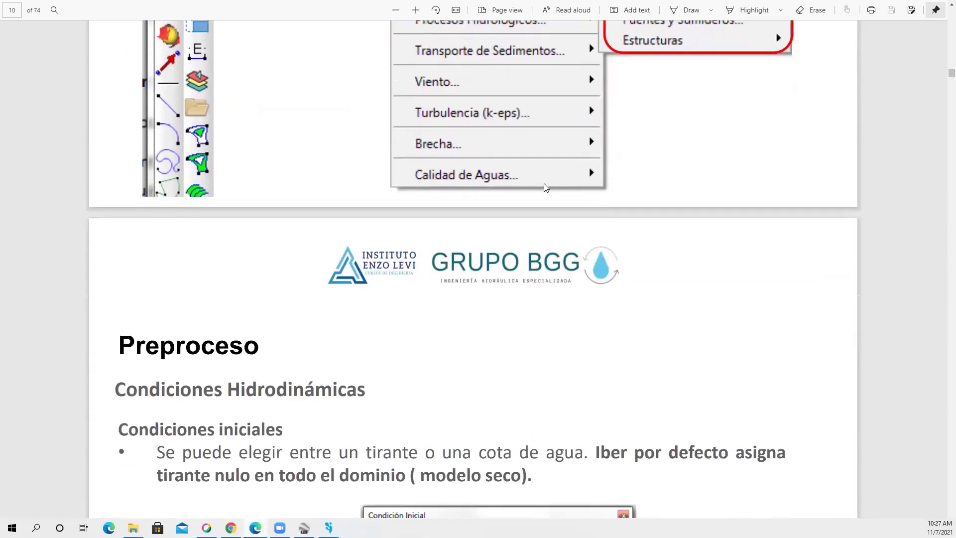
pyautogui.scroll(-1, 546, 188)
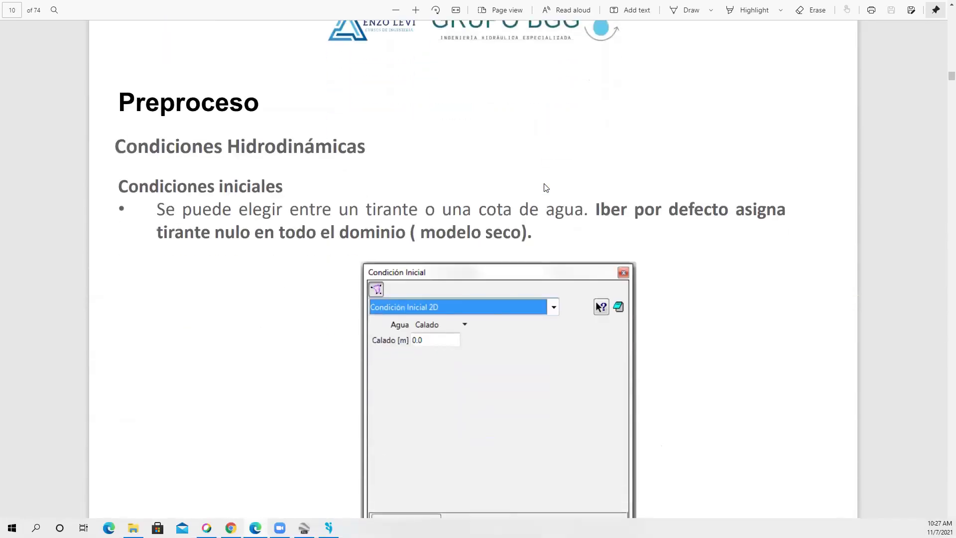
pyautogui.scroll(9, 546, 187)
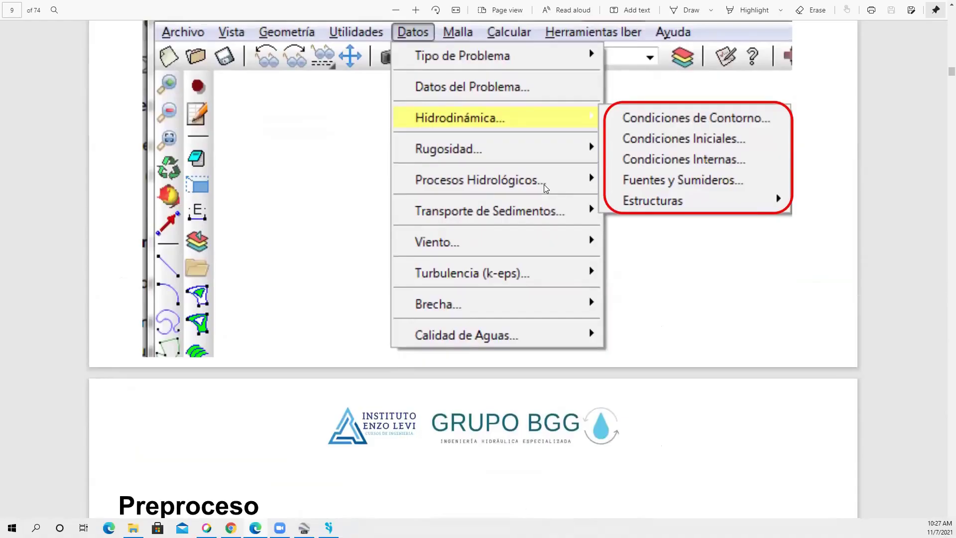
pyautogui.scroll(-5, 592, 178)
pyautogui.scroll(7, 591, 178)
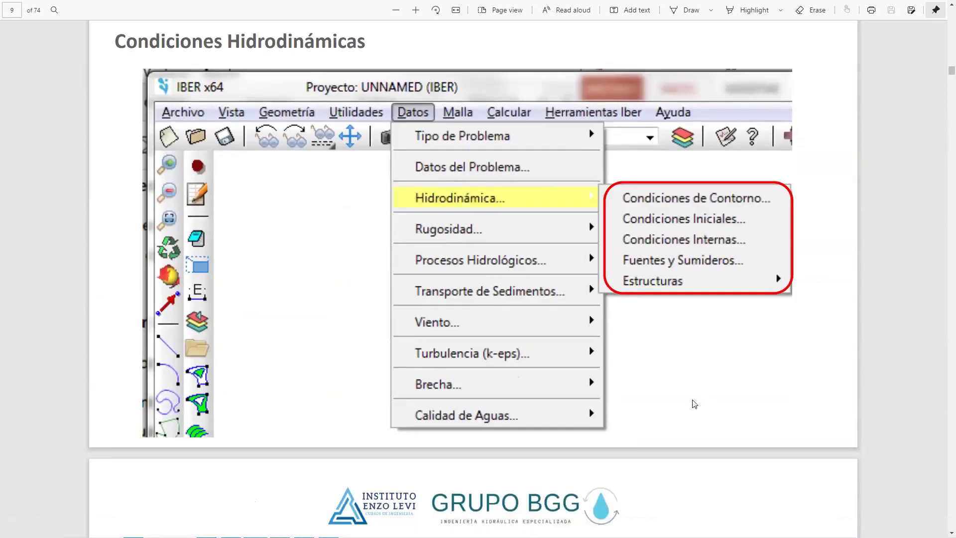
# Step: Switch to Iber, open the hydrodynamic initial conditions and check the Agua choices for Condición Inicial 2D, keeping Calado
pyautogui.click(360, 523)
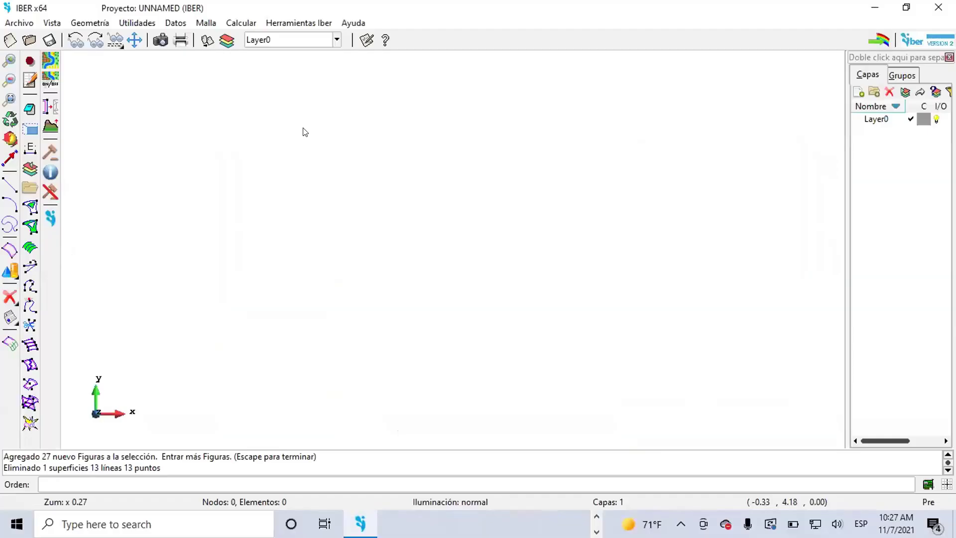
pyautogui.click(174, 22)
pyautogui.moveTo(272, 73)
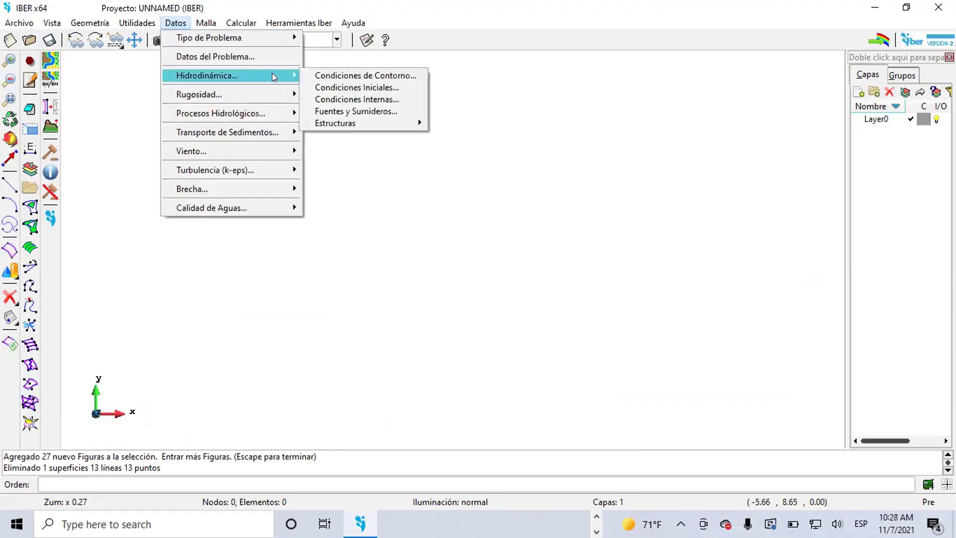
pyautogui.click(361, 87)
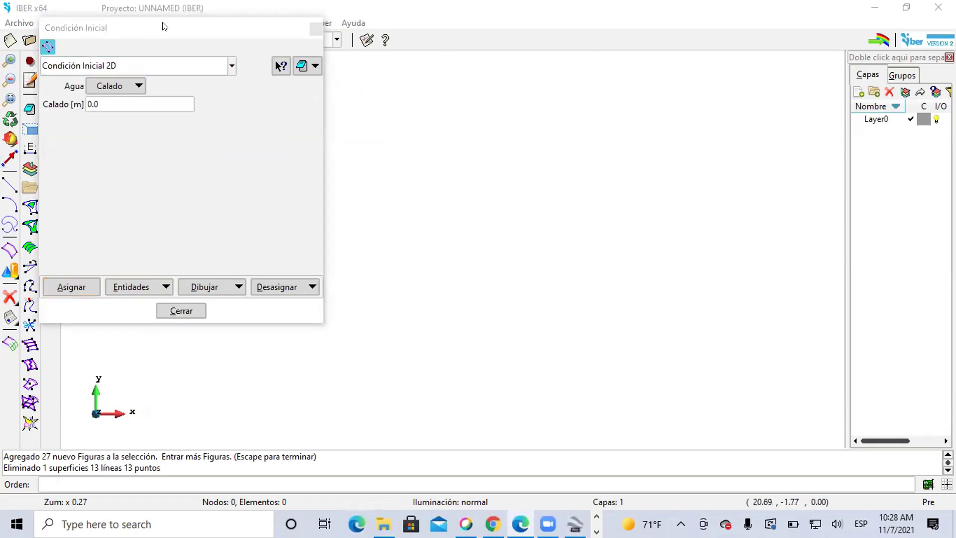
pyautogui.moveTo(164, 26); pyautogui.dragTo(283, 98)
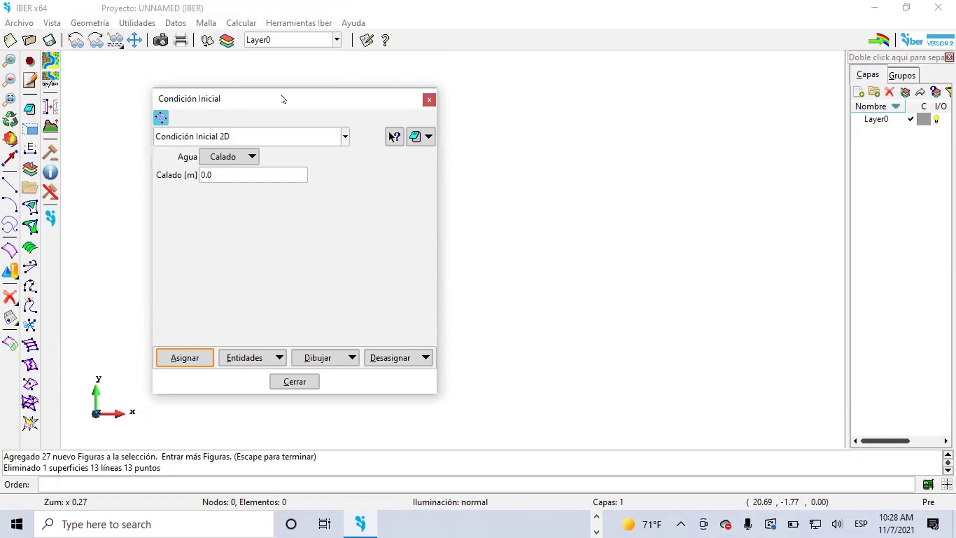
pyautogui.click(252, 154)
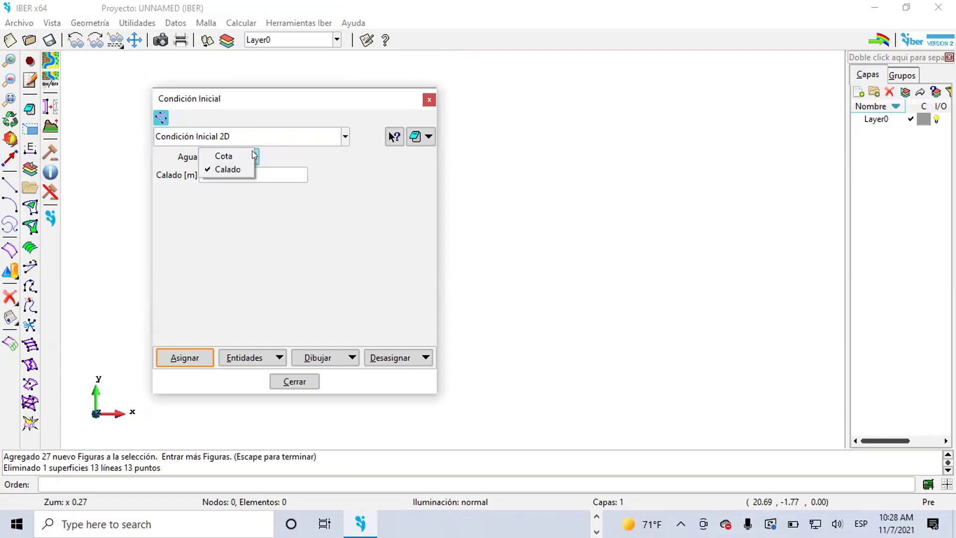
pyautogui.click(227, 169)
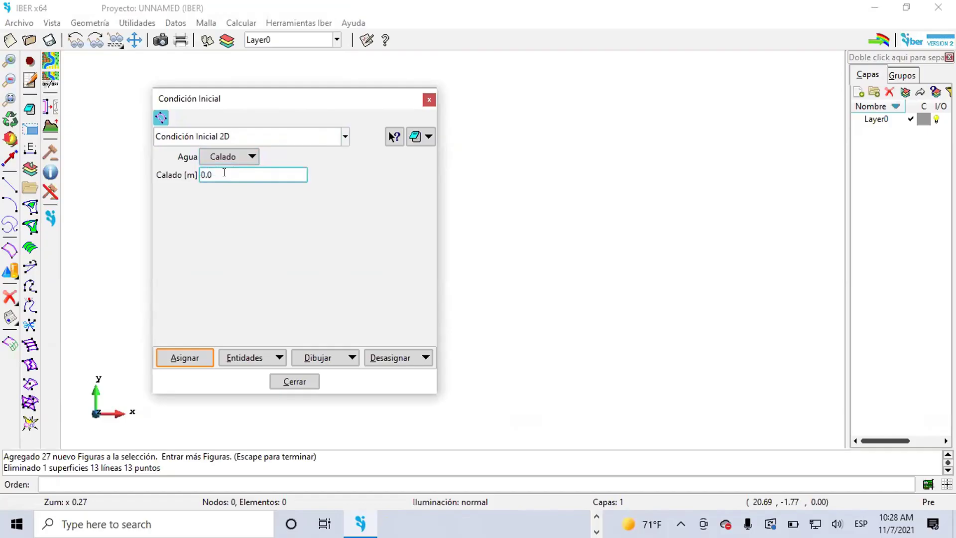
# Step: Compare the Cota and Calado water definitions in the 2D initial condition, ending on Cota with its elevation value selected
pyautogui.click(236, 156)
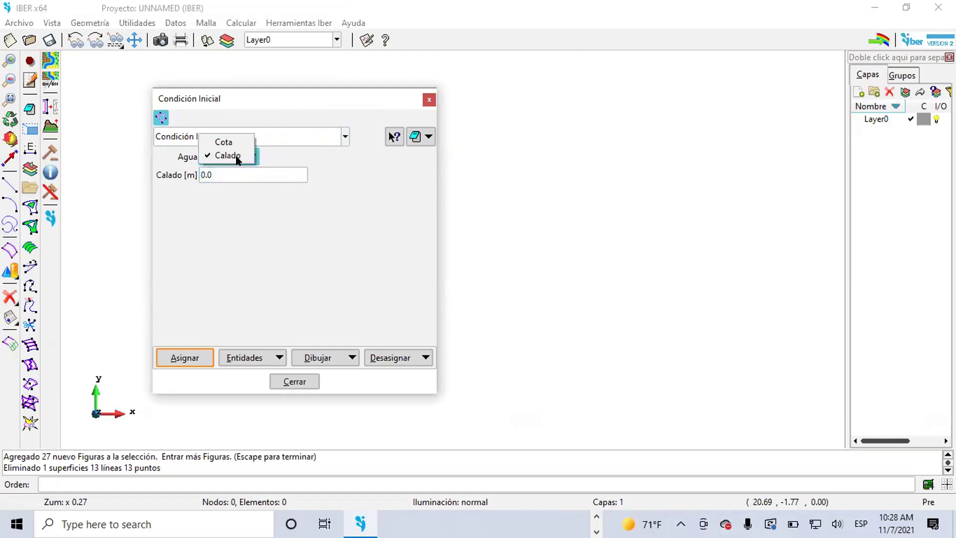
pyautogui.click(234, 141)
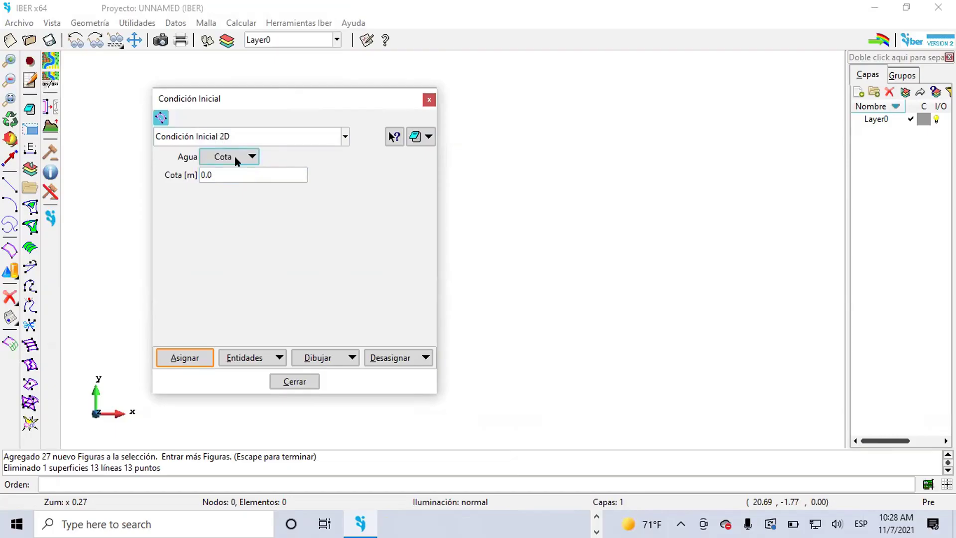
pyautogui.click(236, 159)
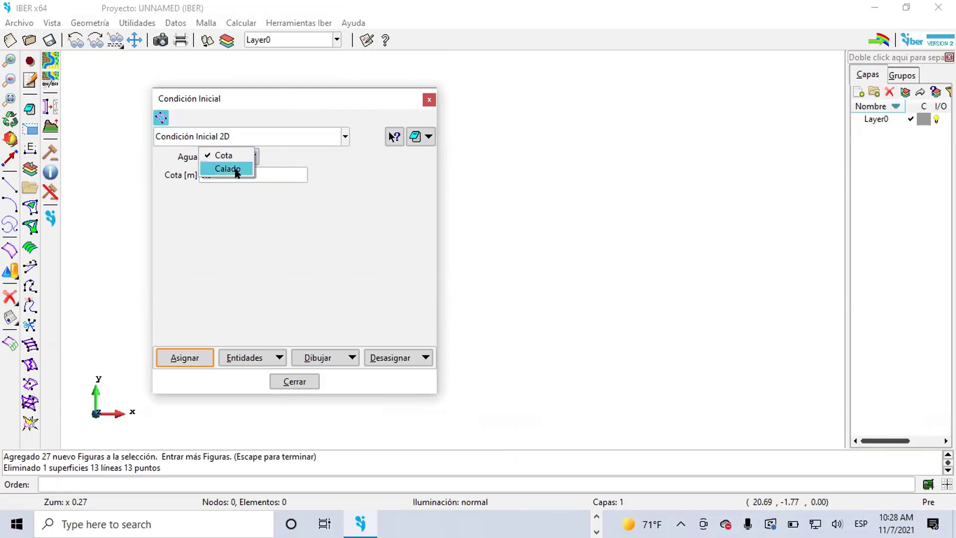
pyautogui.click(236, 169)
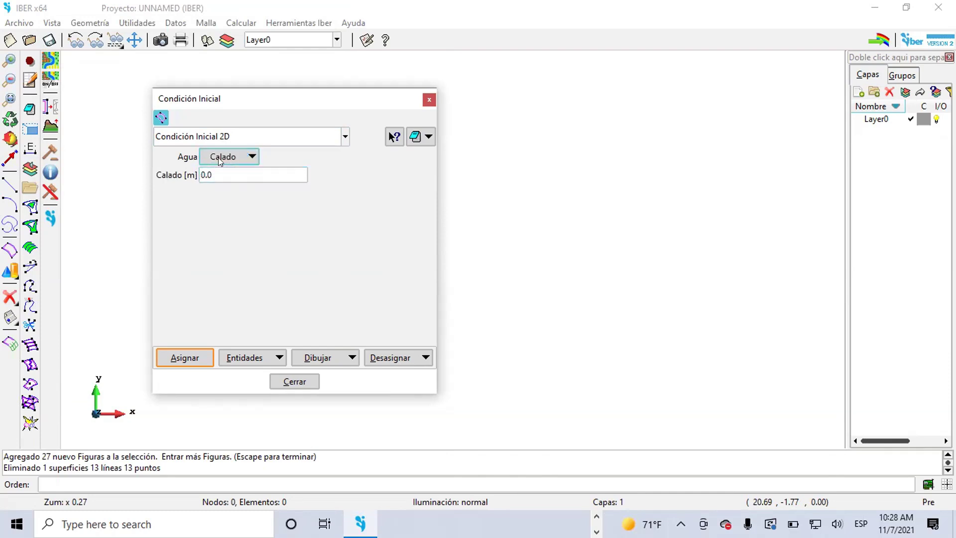
pyautogui.click(218, 157)
pyautogui.click(224, 142)
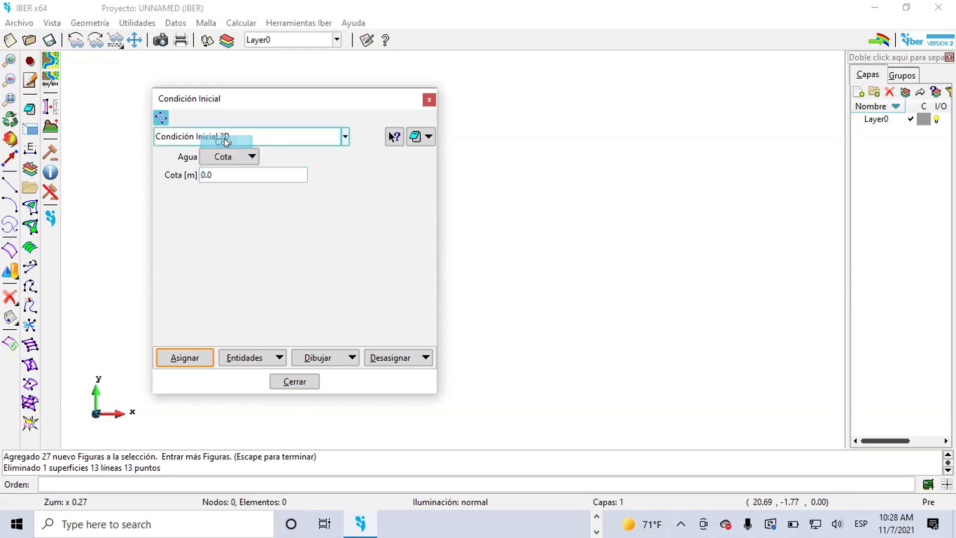
pyautogui.click(212, 168)
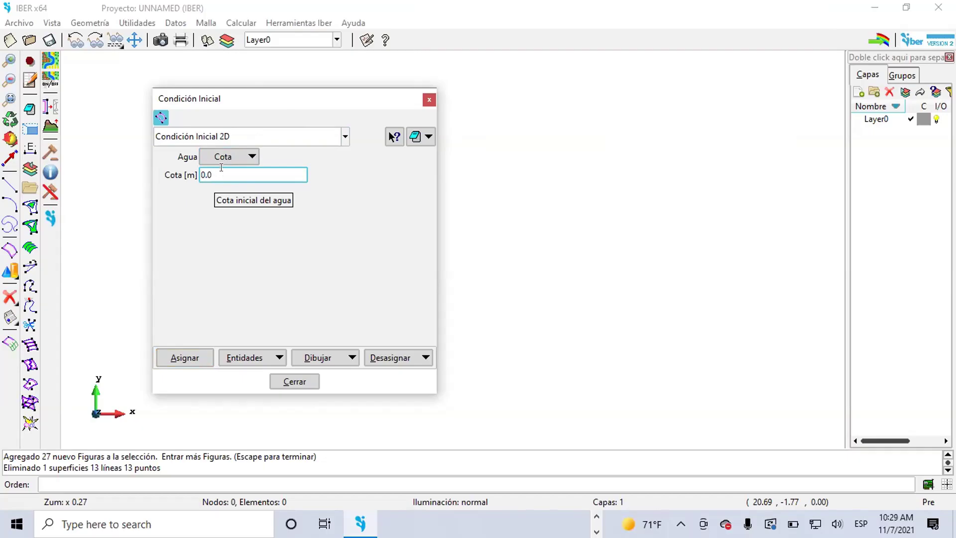
pyautogui.doubleClick(222, 174)
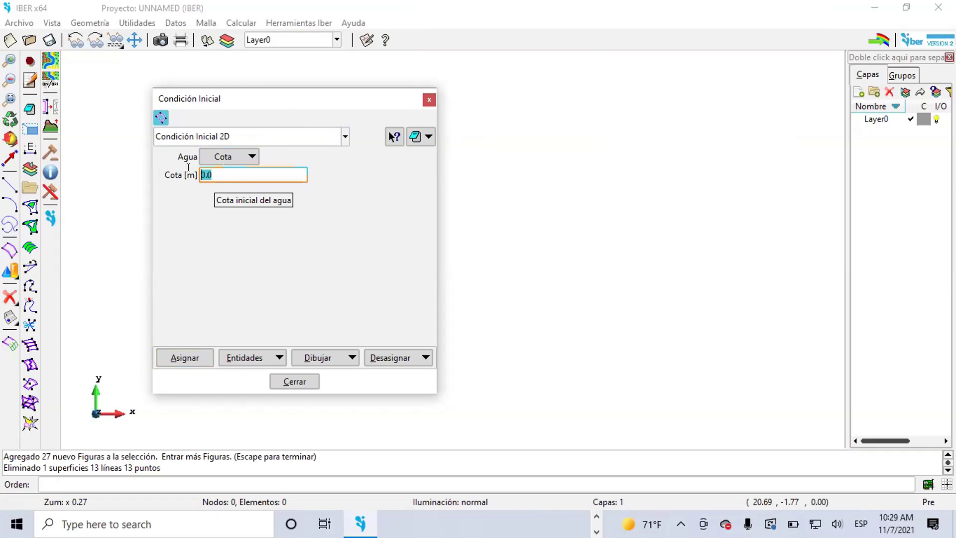
# Step: Switch the initial water definition to Calado and back to Cota, and close the initial condition settings without assigning them
pyautogui.click(242, 150)
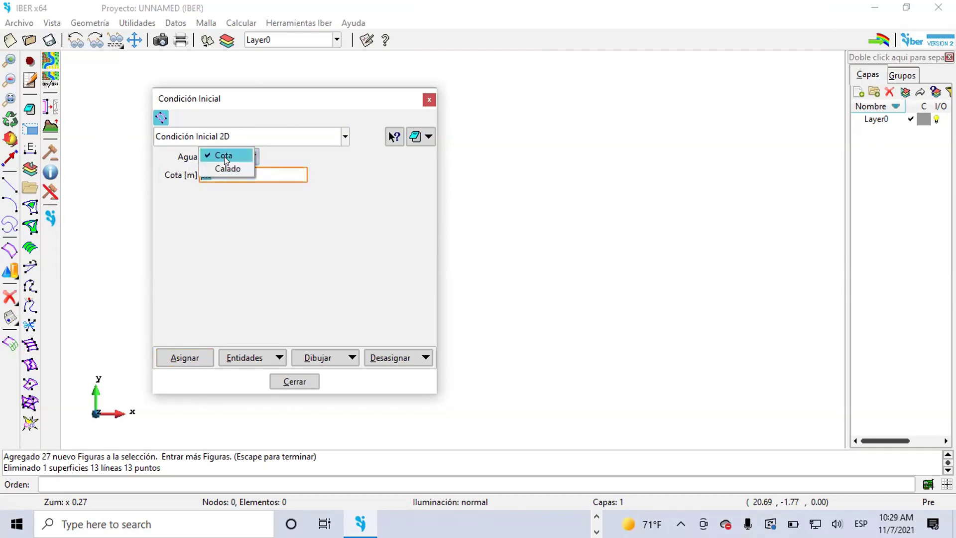
pyautogui.click(224, 156)
pyautogui.click(225, 157)
pyautogui.click(236, 168)
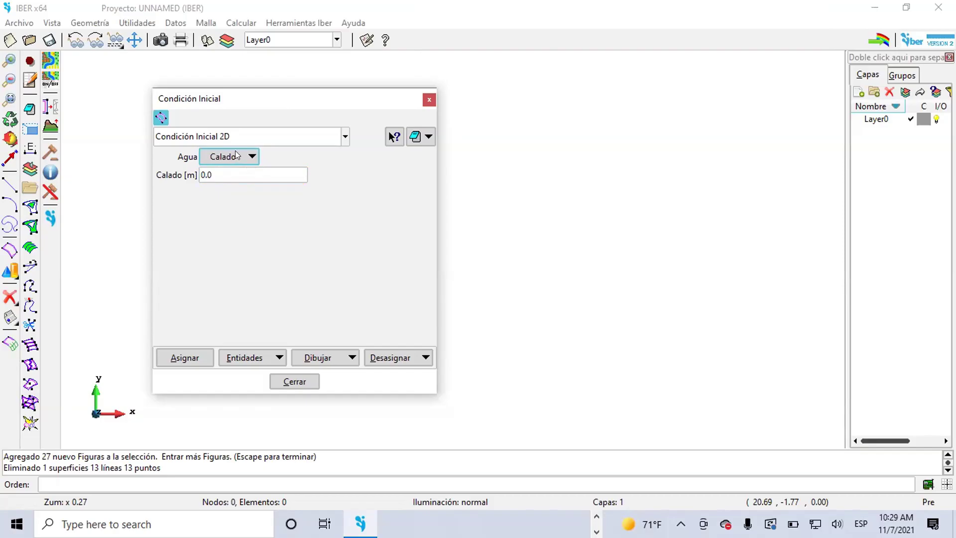
pyautogui.click(236, 156)
pyautogui.click(238, 137)
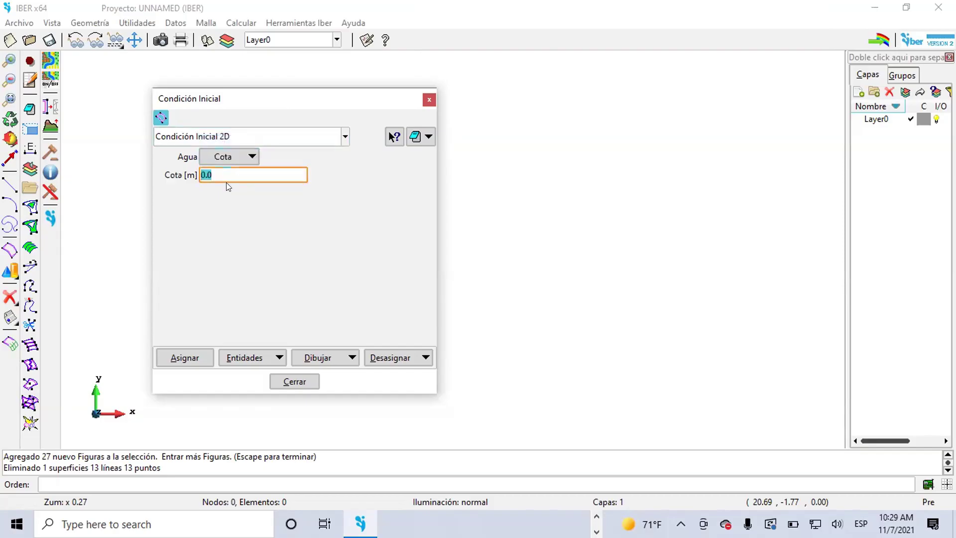
pyautogui.click(295, 381)
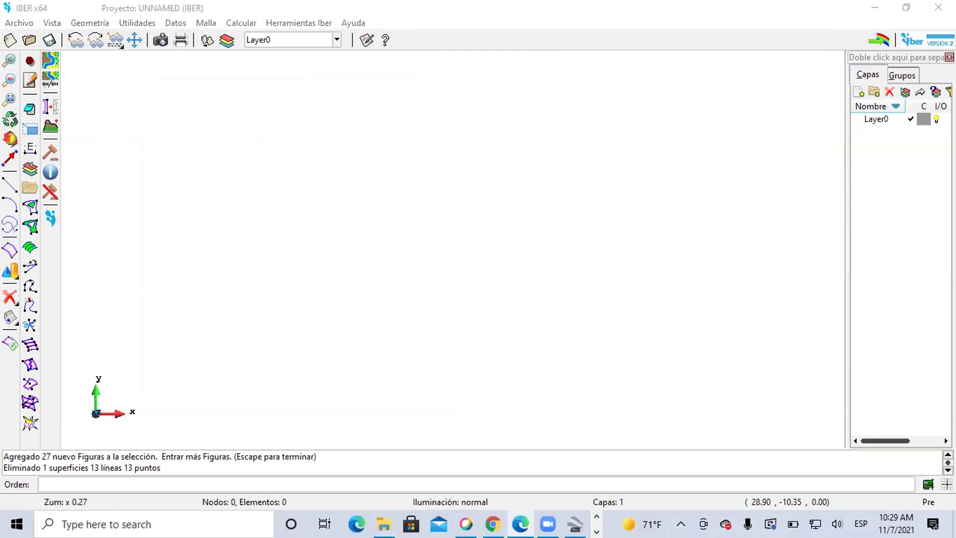
# Step: Open the hydrodynamic boundary conditions and examine the Entrada and Régimen options for Entrada 2D, keeping Caudal Total and Crítico/Subcrítico
pyautogui.click(182, 25)
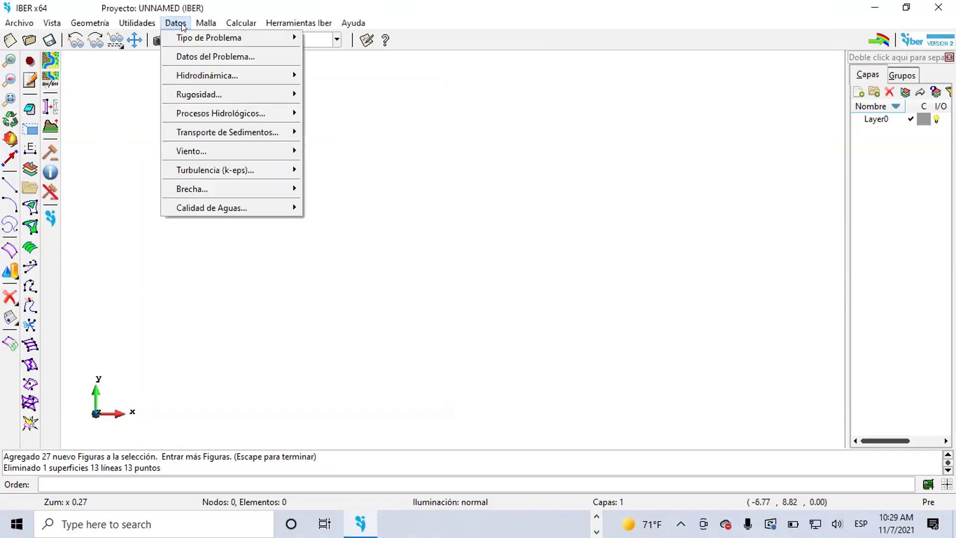
pyautogui.moveTo(237, 79)
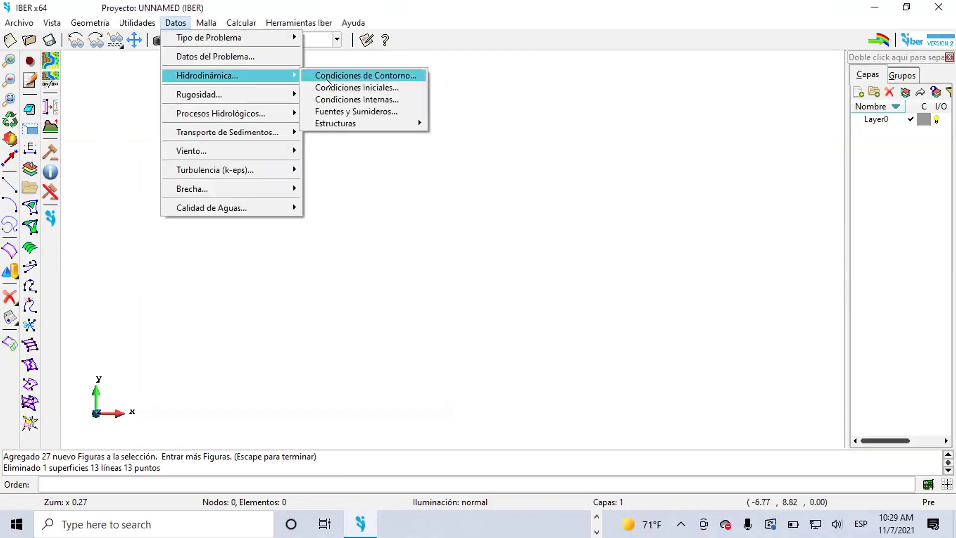
pyautogui.click(362, 75)
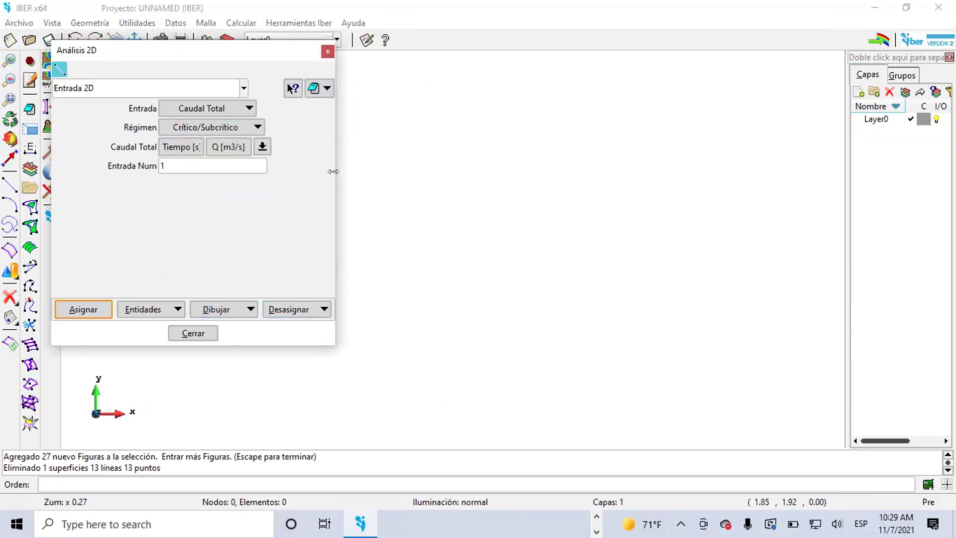
pyautogui.moveTo(332, 171); pyautogui.dragTo(344, 173)
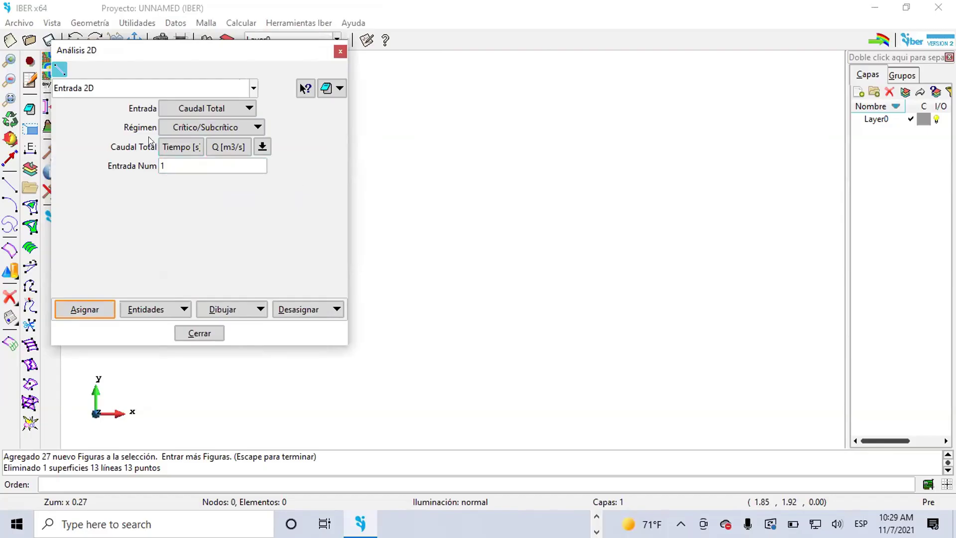
pyautogui.click(248, 108)
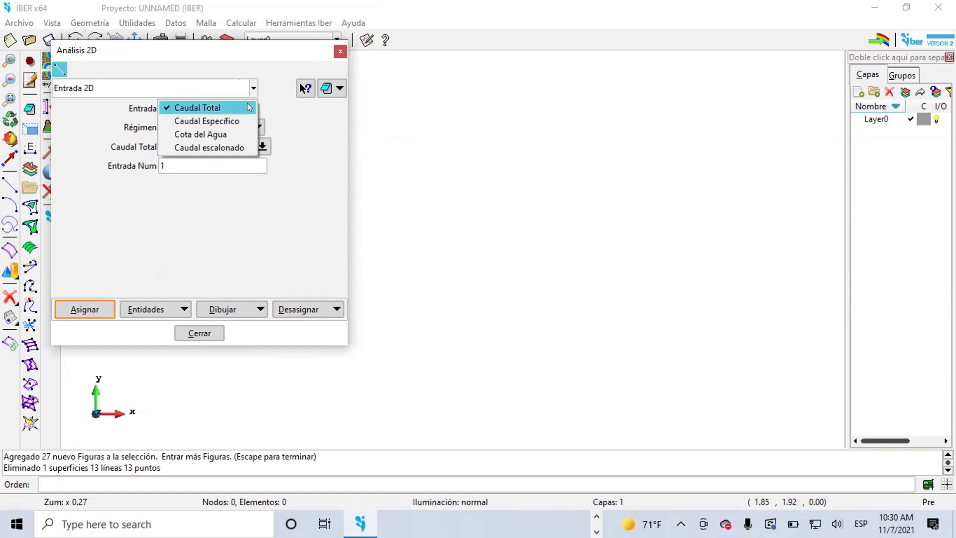
pyautogui.click(263, 108)
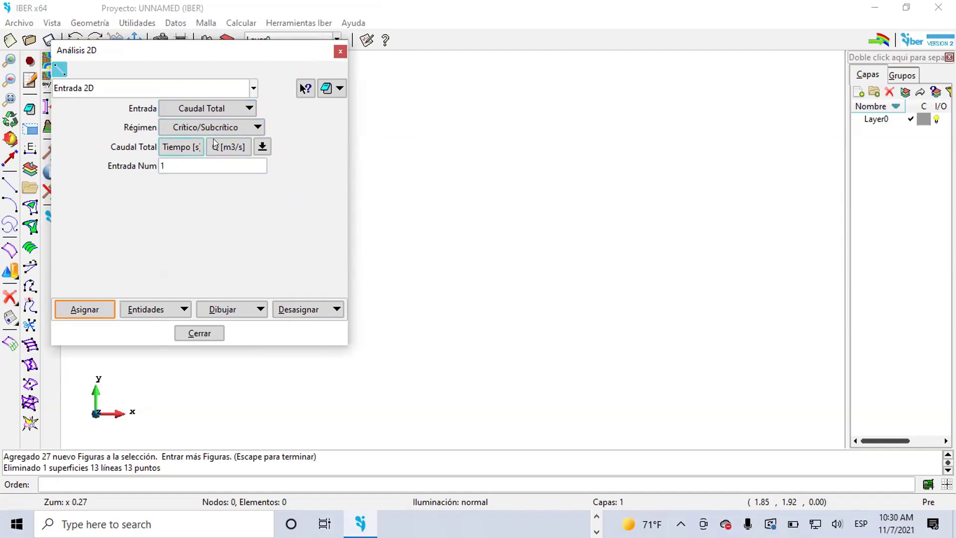
pyautogui.click(261, 127)
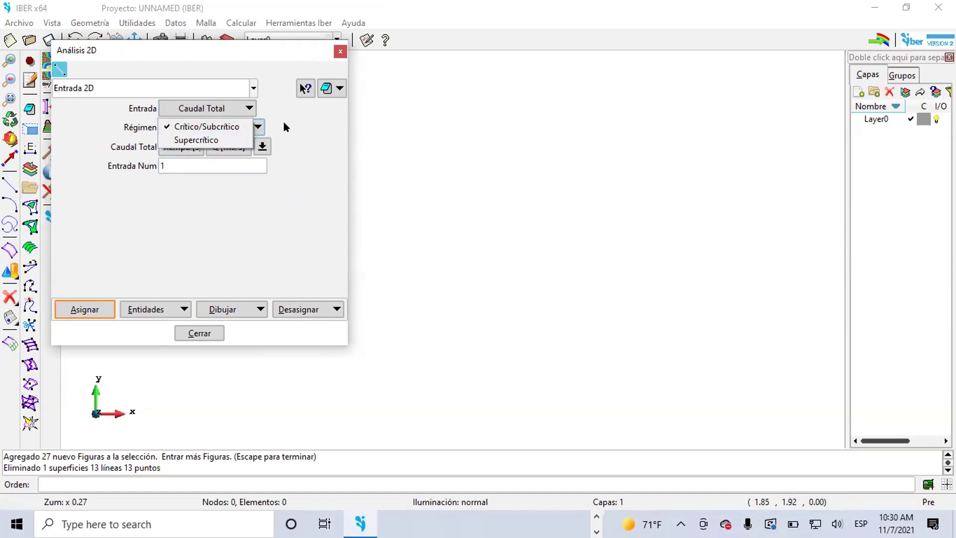
pyautogui.click(283, 124)
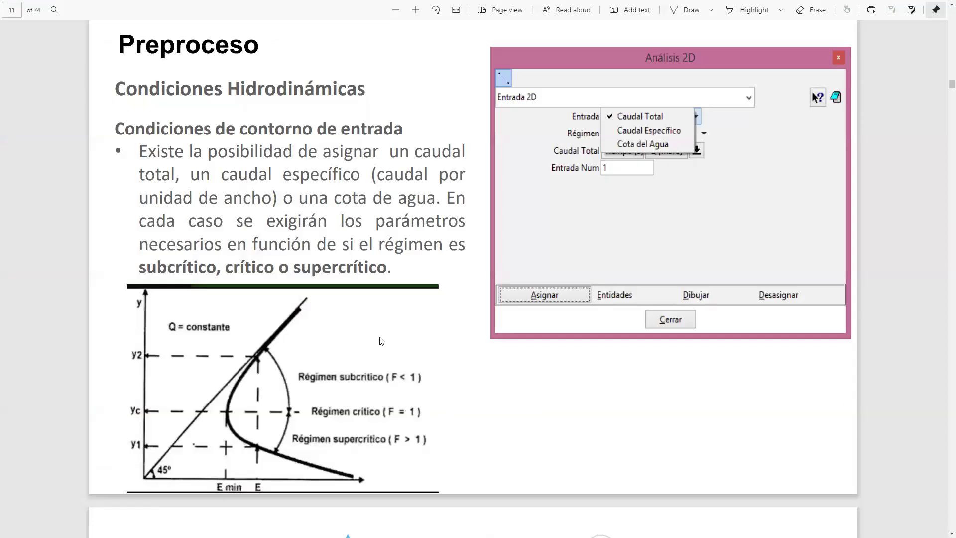
# Step: Read the course PDF slide on Condiciones de contorno de entrada, including the subcritical, critical and supercritical regime diagram
pyautogui.scroll(-2, 386, 366)
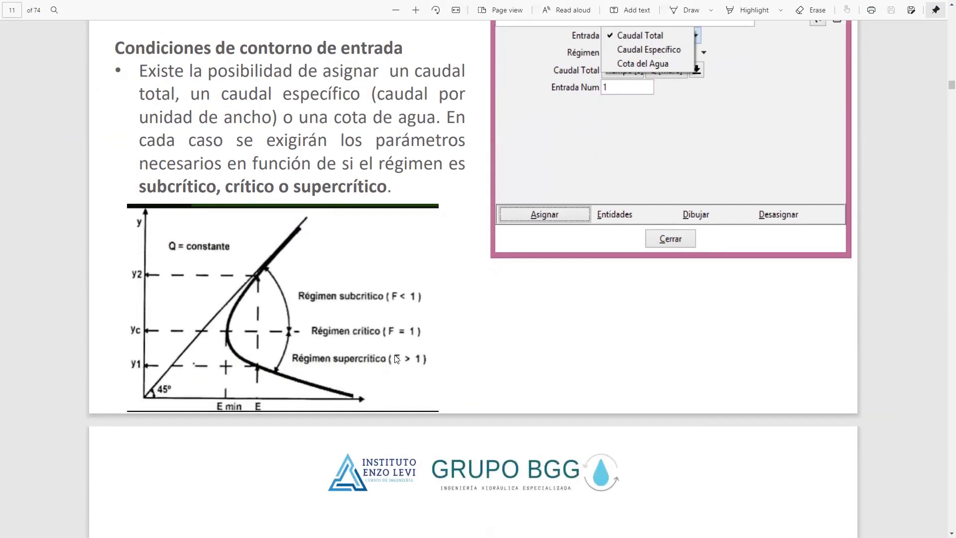
pyautogui.scroll(2, 396, 356)
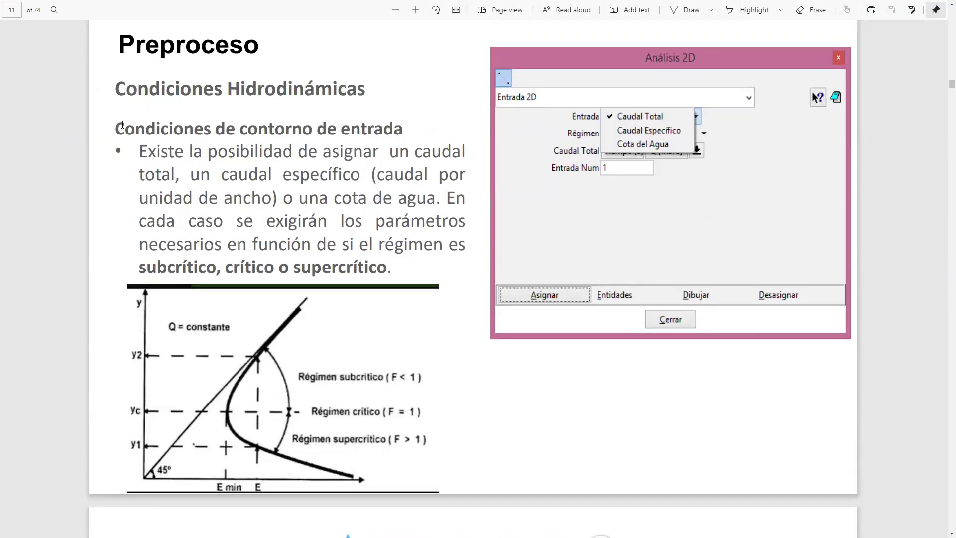
# Step: Examine the PDF text on assigning Caudal Total, Caudal Específico or Cota del Agua at the inlet, and the flow regime curve
pyautogui.moveTo(122, 124); pyautogui.dragTo(396, 139)
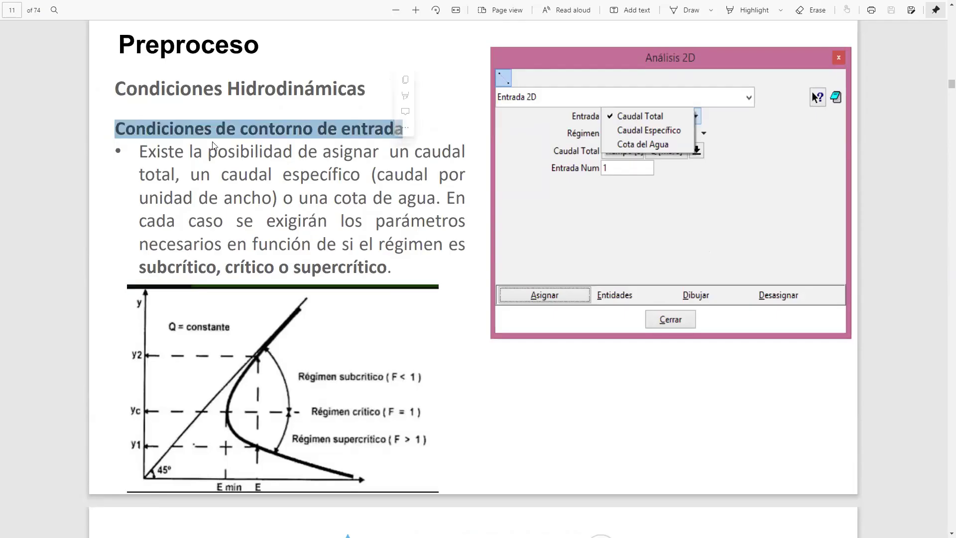
pyautogui.click(194, 179)
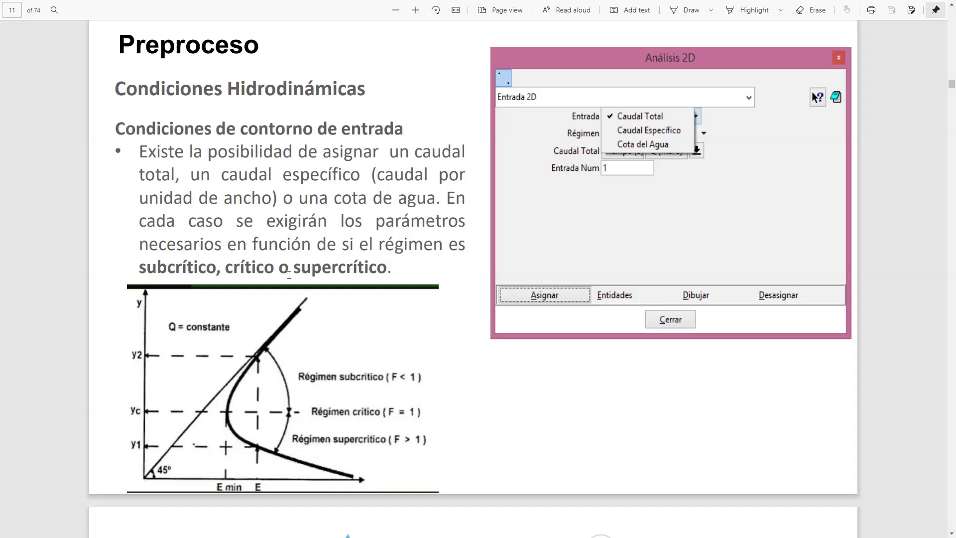
pyautogui.scroll(-3, 424, 309)
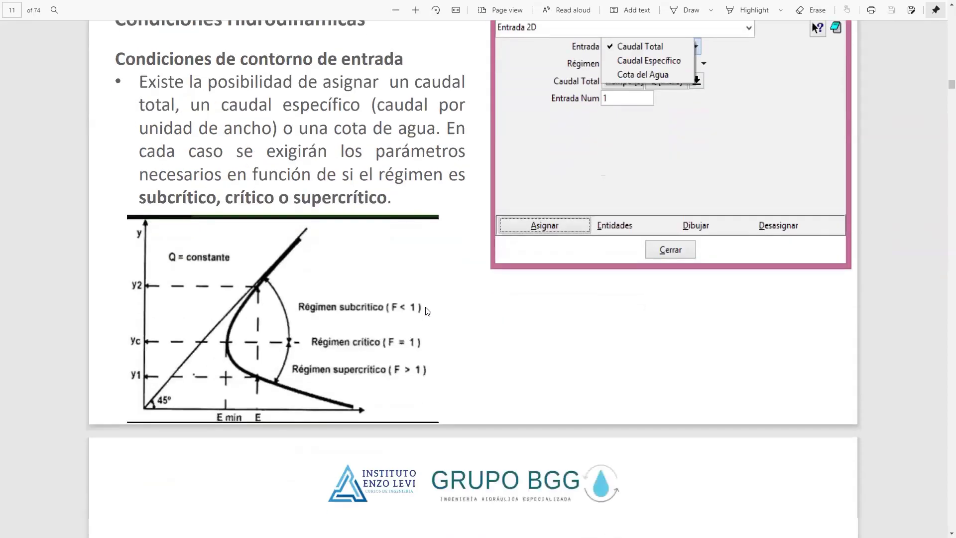
pyautogui.scroll(2, 276, 254)
pyautogui.keyDown('ctrl'); pyautogui.scroll(1, 256, 256); pyautogui.keyUp('ctrl')
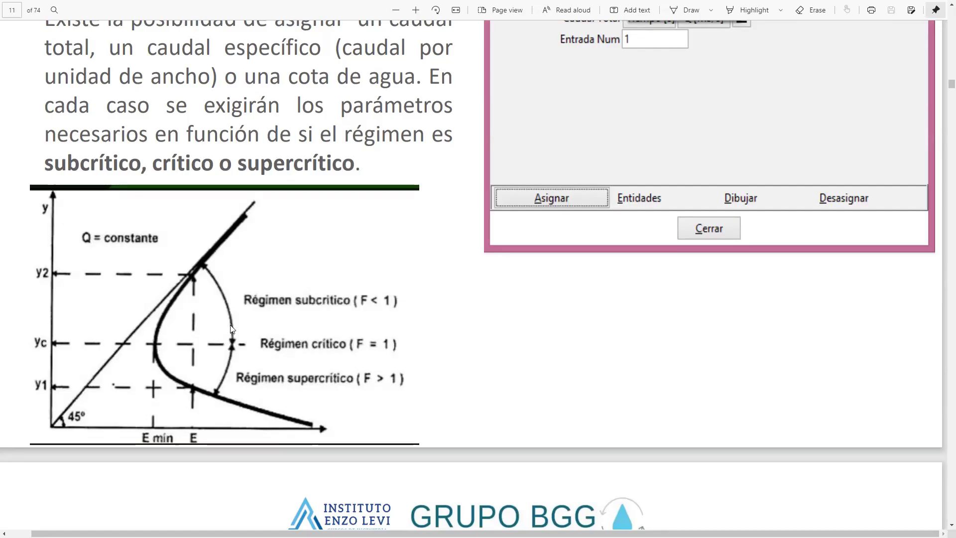
pyautogui.keyDown('ctrl'); pyautogui.scroll(-3, 274, 307); pyautogui.keyUp('ctrl')
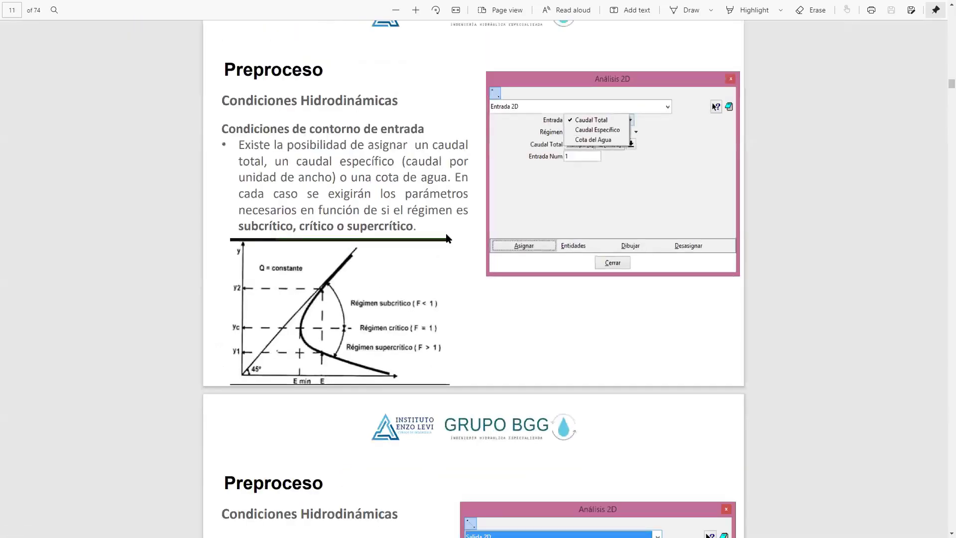
pyautogui.keyDown('ctrl'); pyautogui.scroll(1, 439, 239); pyautogui.keyUp('ctrl')
pyautogui.keyDown('ctrl'); pyautogui.scroll(1, 366, 279); pyautogui.keyUp('ctrl')
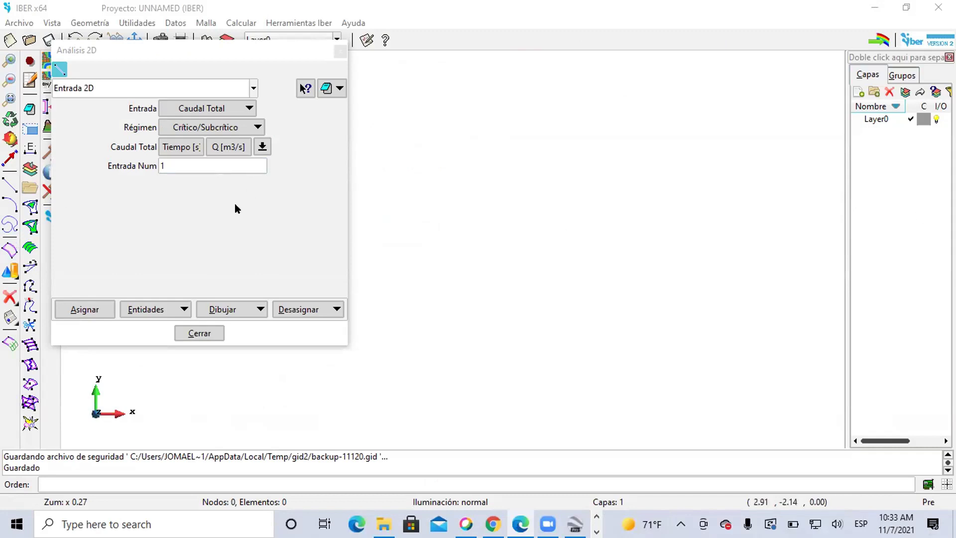
# Step: Add two rows to the Entrada 2D Caudal Total time-discharge table and switch the boundary condition to Salida 2D
pyautogui.click(262, 148)
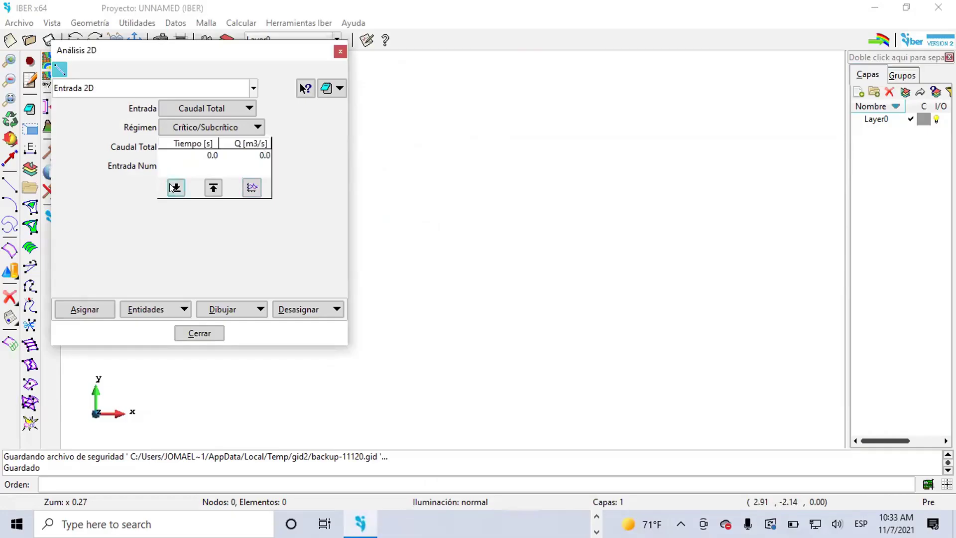
pyautogui.click(170, 188)
pyautogui.click(170, 187)
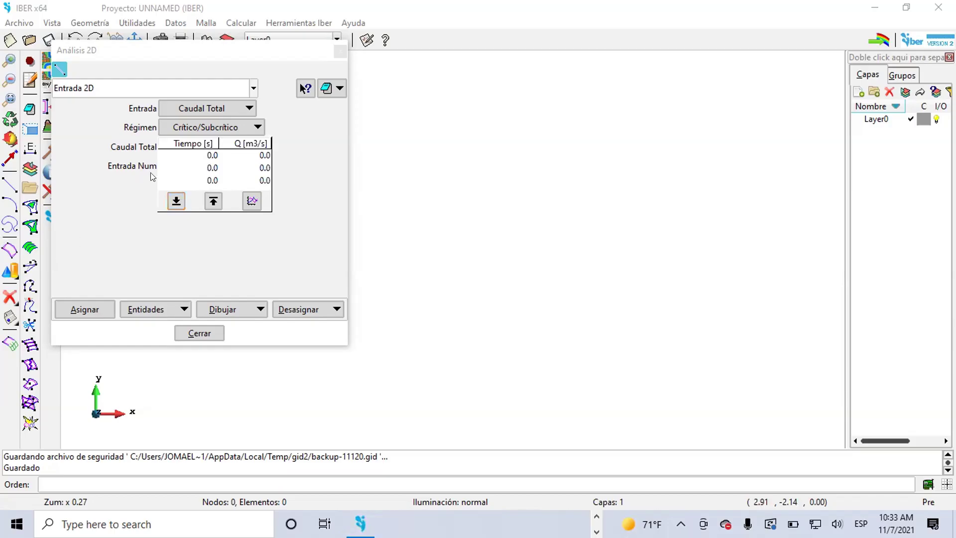
pyautogui.click(208, 155)
pyautogui.click(209, 167)
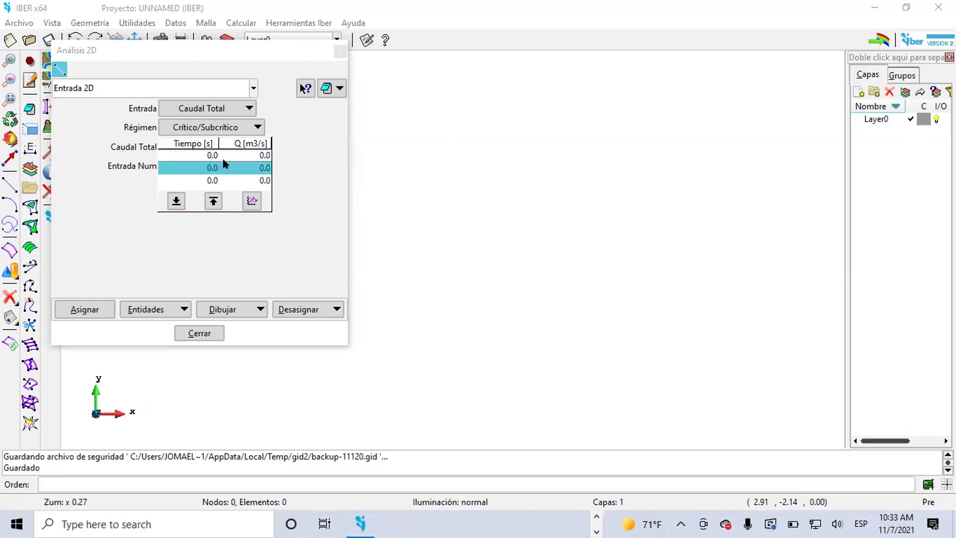
pyautogui.click(298, 175)
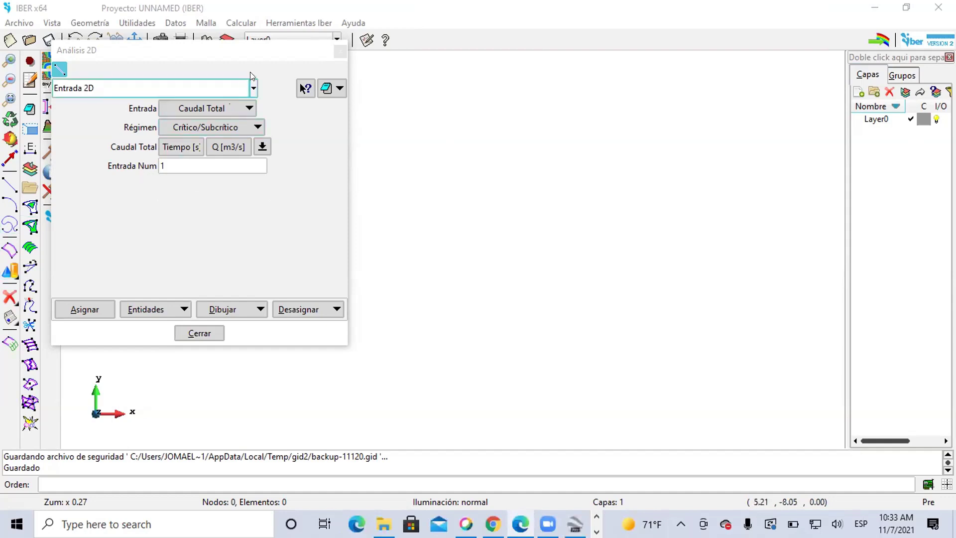
pyautogui.click(253, 87)
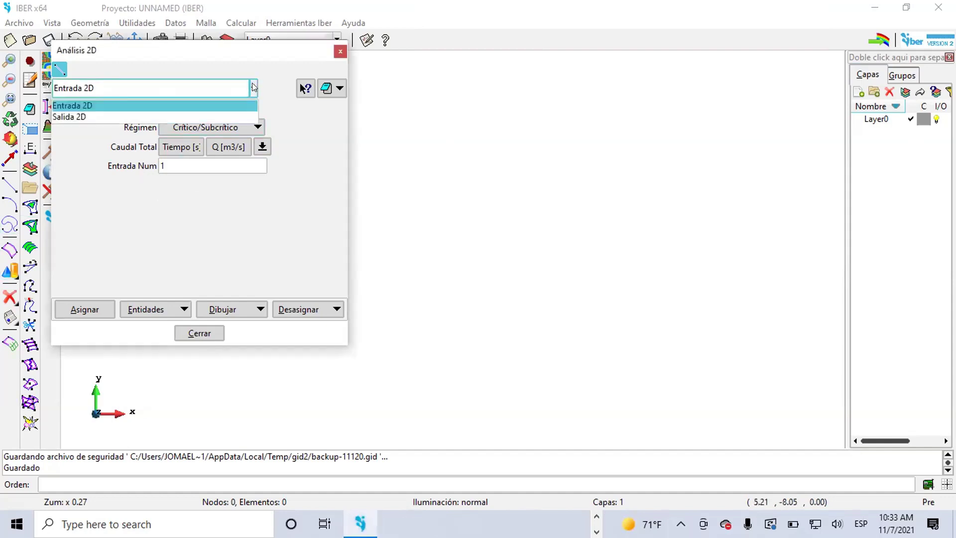
pyautogui.click(93, 116)
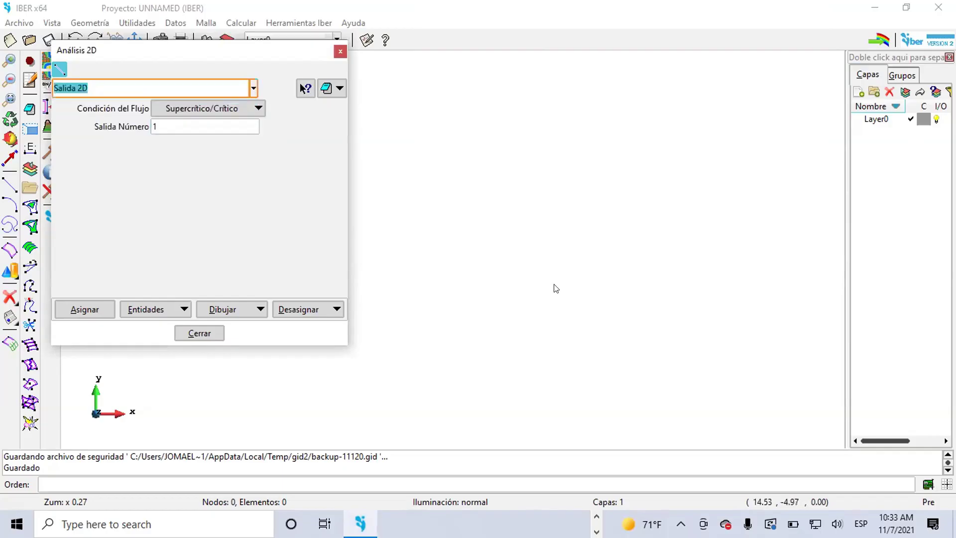
# Step: Open Paint at full size and sketch a closed, rounded model domain outline in black with the Pencil
pyautogui.press('super')
pyautogui.write('PAIB')
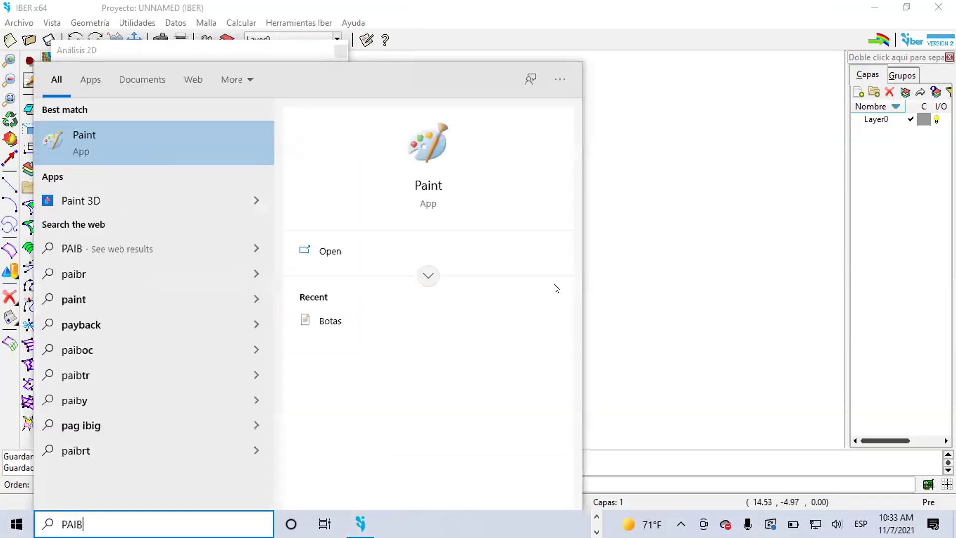
pyautogui.press('Return')
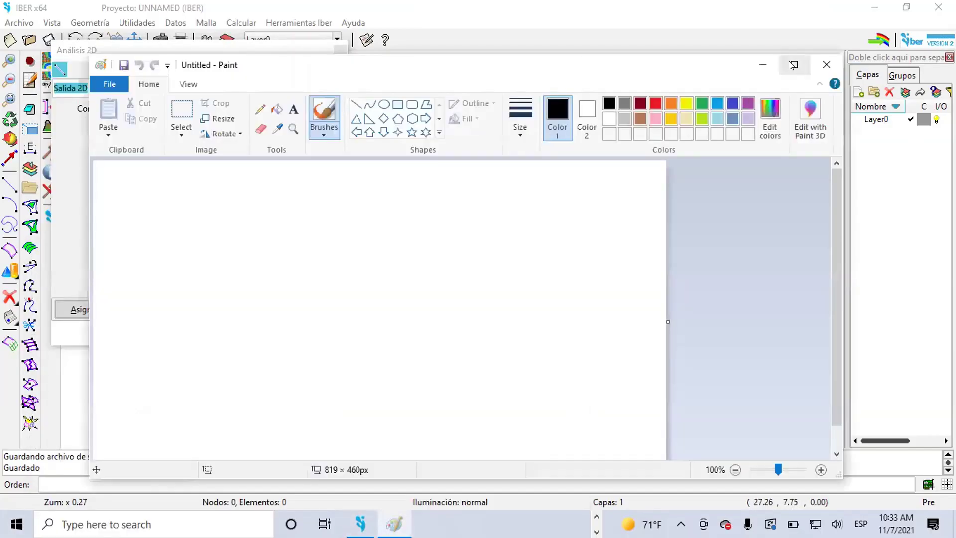
pyautogui.click(791, 64)
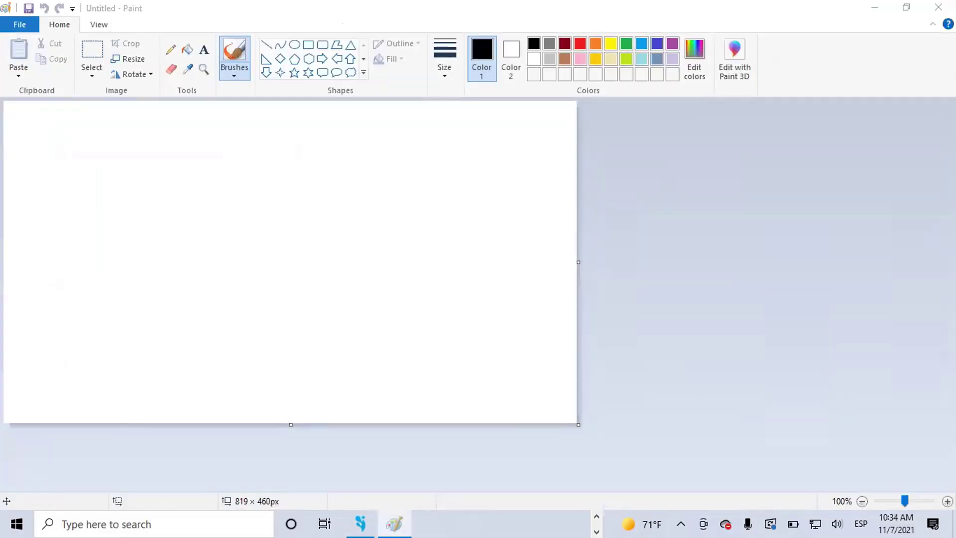
pyautogui.click(132, 154)
pyautogui.moveTo(141, 275); pyautogui.dragTo(160, 280)
pyautogui.click(170, 49)
pyautogui.moveTo(209, 151)
pyautogui.mouseDown()
pyautogui.moveTo(251, 269)
pyautogui.moveTo(383, 265)
pyautogui.moveTo(434, 195)
pyautogui.moveTo(404, 149)
pyautogui.moveTo(327, 137)
pyautogui.moveTo(209, 146)
pyautogui.mouseUp()
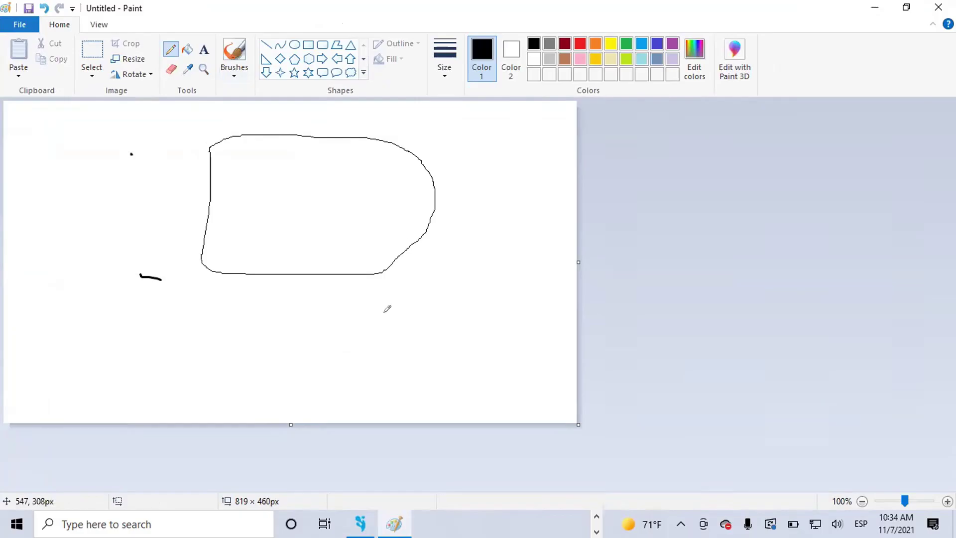
# Step: Draw a black inflow arrow pointing at the domain's left edge and a narrow red outlet strip around its right edge
pyautogui.click(321, 59)
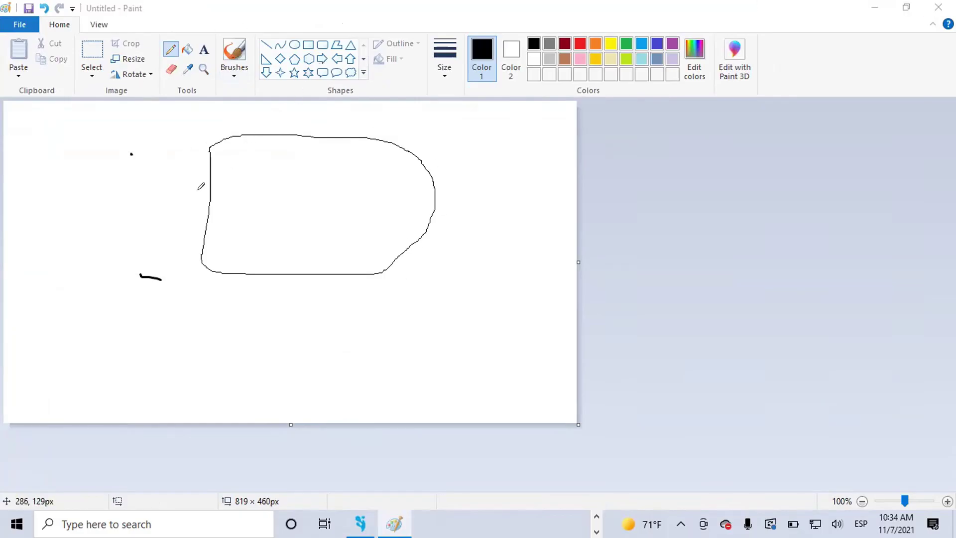
pyautogui.click(163, 198)
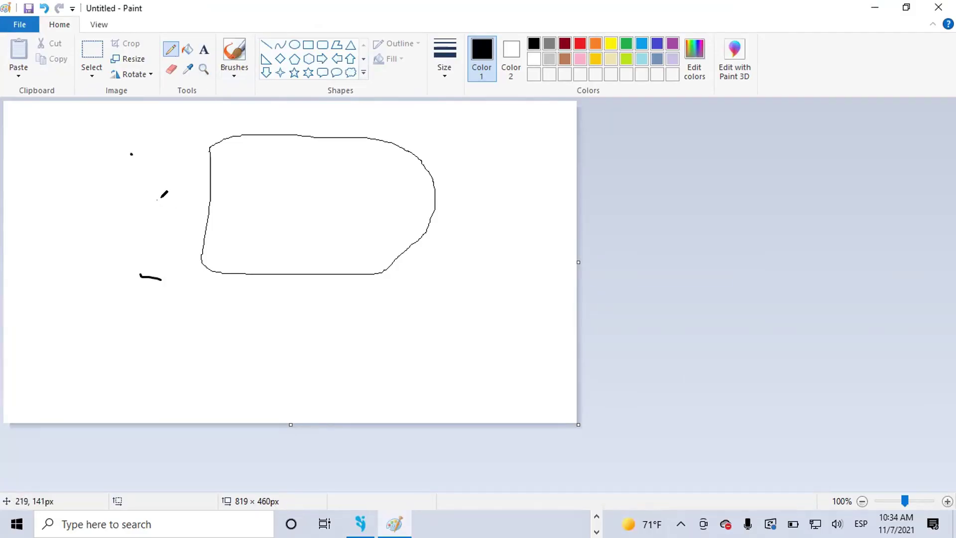
pyautogui.moveTo(158, 200)
pyautogui.mouseDown()
pyautogui.moveTo(201, 205)
pyautogui.moveTo(186, 218)
pyautogui.mouseUp()
pyautogui.click(577, 43)
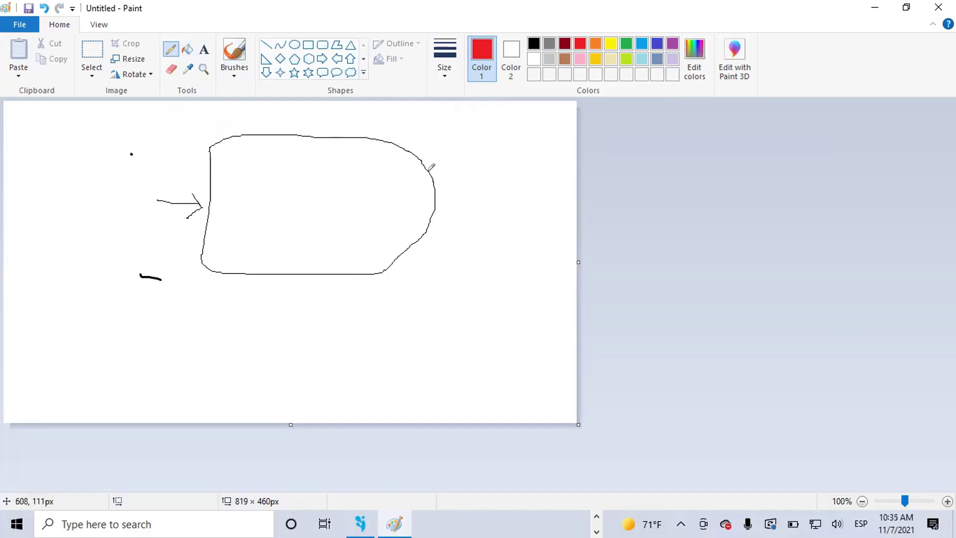
pyautogui.moveTo(429, 175)
pyautogui.mouseDown()
pyautogui.moveTo(431, 218)
pyautogui.moveTo(441, 222)
pyautogui.moveTo(446, 178)
pyautogui.moveTo(435, 168)
pyautogui.mouseUp()
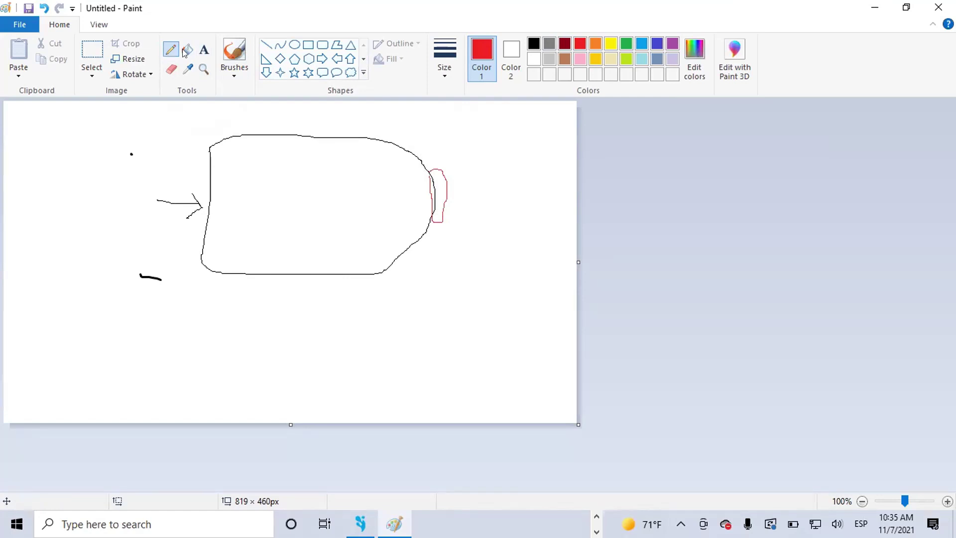
# Step: Draw two indigo channel lines across the domain from inlet to outlet and a bell-shaped hydrograph left of the domain
pyautogui.click(654, 44)
pyautogui.moveTo(211, 198); pyautogui.dragTo(430, 179)
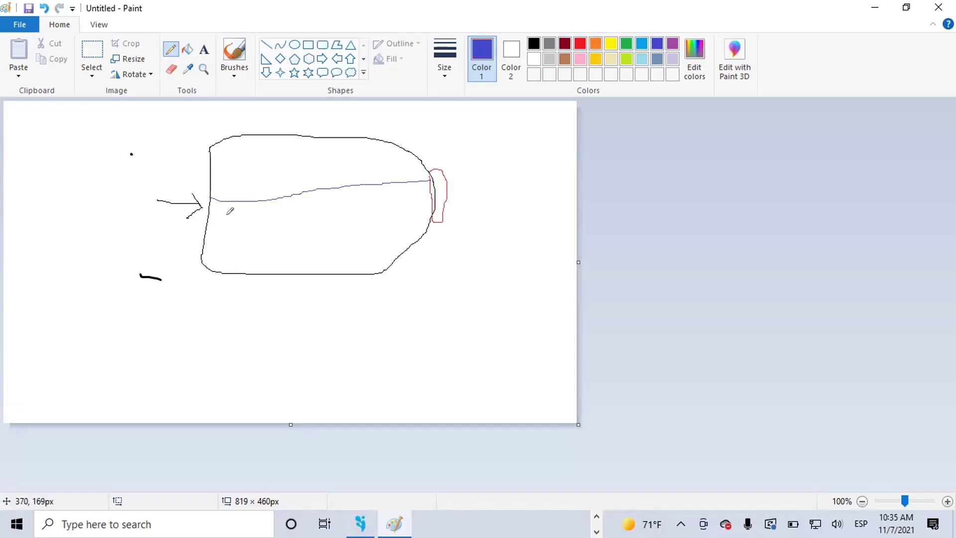
pyautogui.moveTo(208, 223)
pyautogui.mouseDown()
pyautogui.moveTo(262, 230)
pyautogui.moveTo(433, 206)
pyautogui.mouseUp()
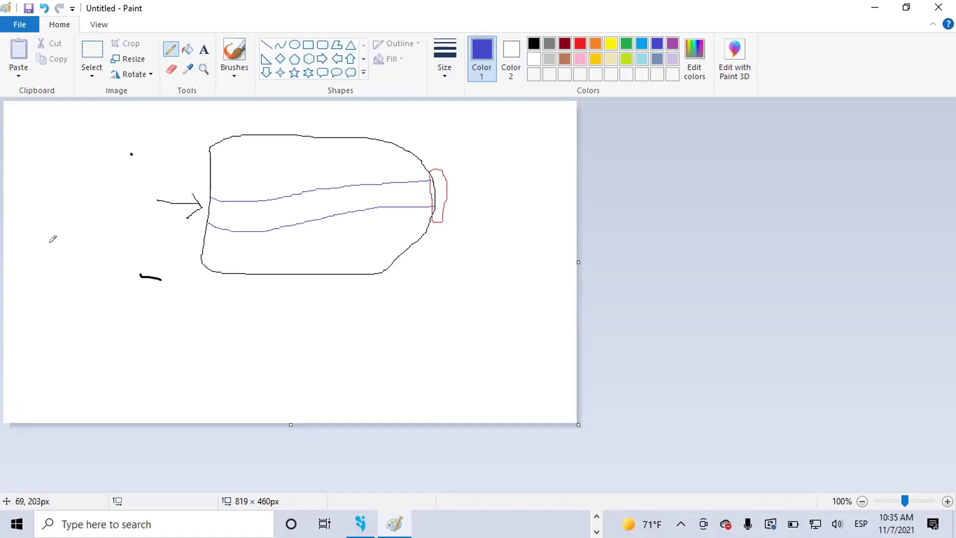
pyautogui.moveTo(52, 247)
pyautogui.mouseDown()
pyautogui.moveTo(90, 220)
pyautogui.moveTo(111, 184)
pyautogui.moveTo(142, 229)
pyautogui.moveTo(171, 244)
pyautogui.mouseUp()
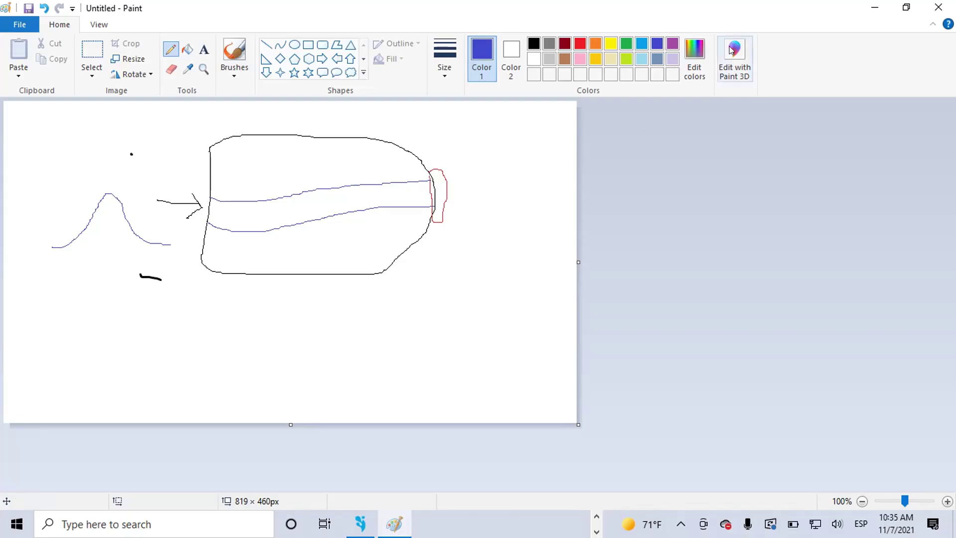
# Step: Return to Iber and compare the Entrada 2D and Salida 2D boundary settings, ending on Salida 2D
pyautogui.click(875, 7)
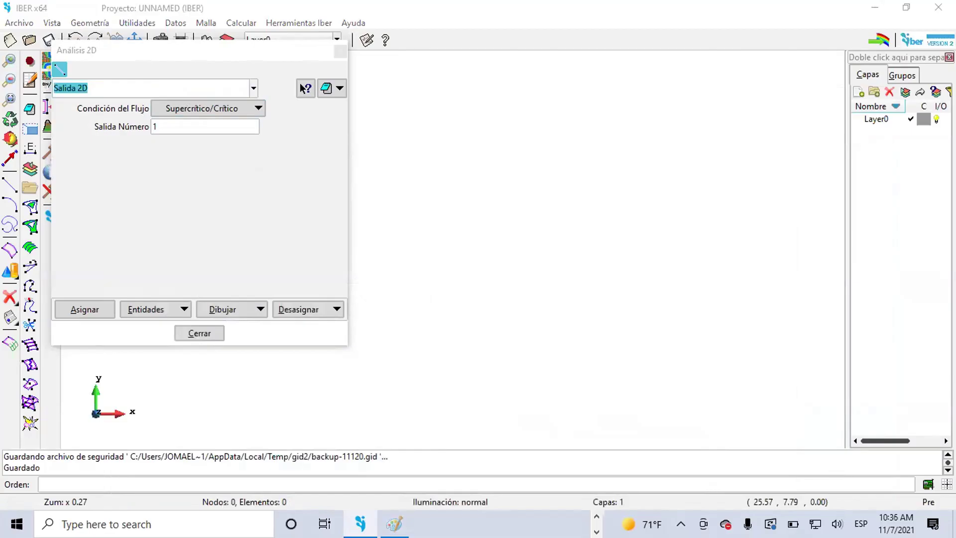
pyautogui.click(253, 88)
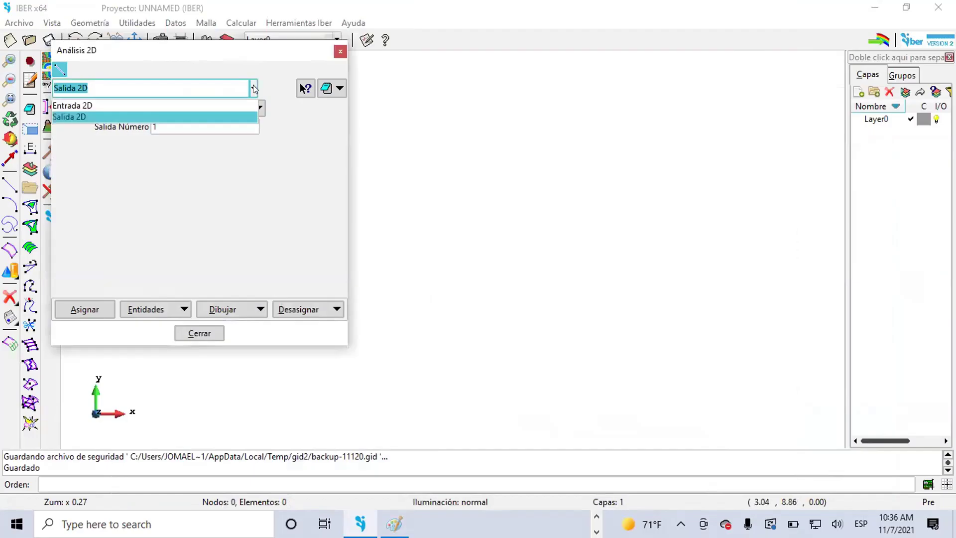
pyautogui.click(254, 87)
pyautogui.click(248, 87)
pyautogui.click(113, 101)
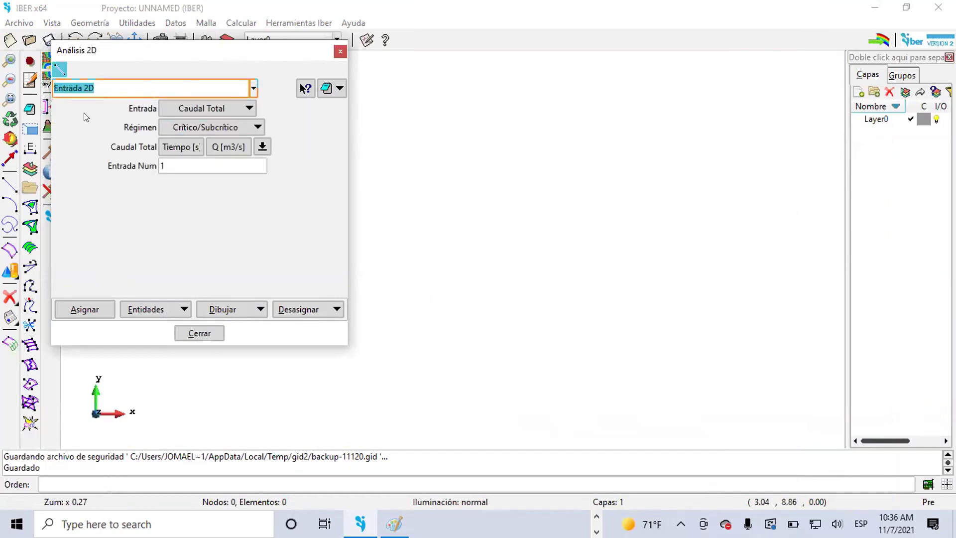
pyautogui.click(253, 88)
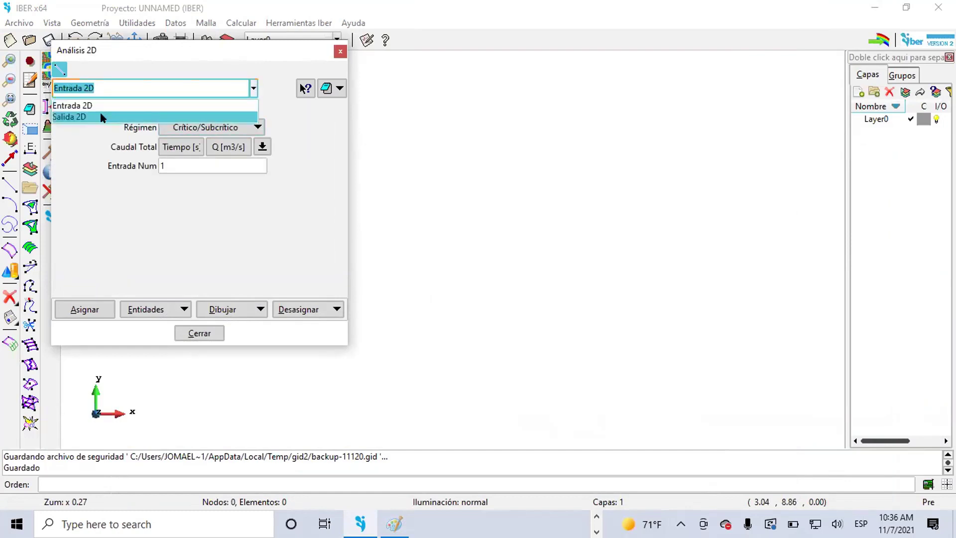
pyautogui.click(80, 117)
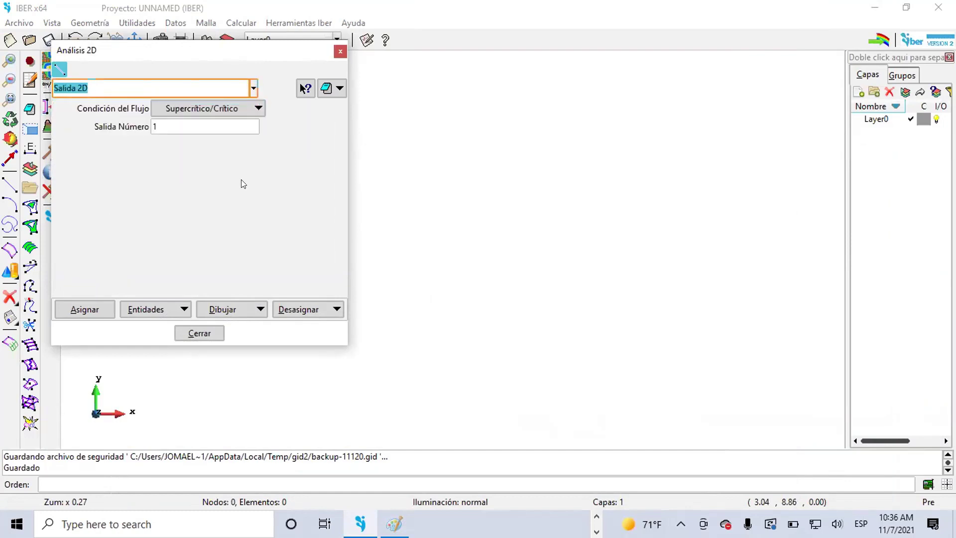
# Step: Set the Salida 2D flow condition to Subcrítico and check the explanation of the Salida Número field
pyautogui.click(226, 107)
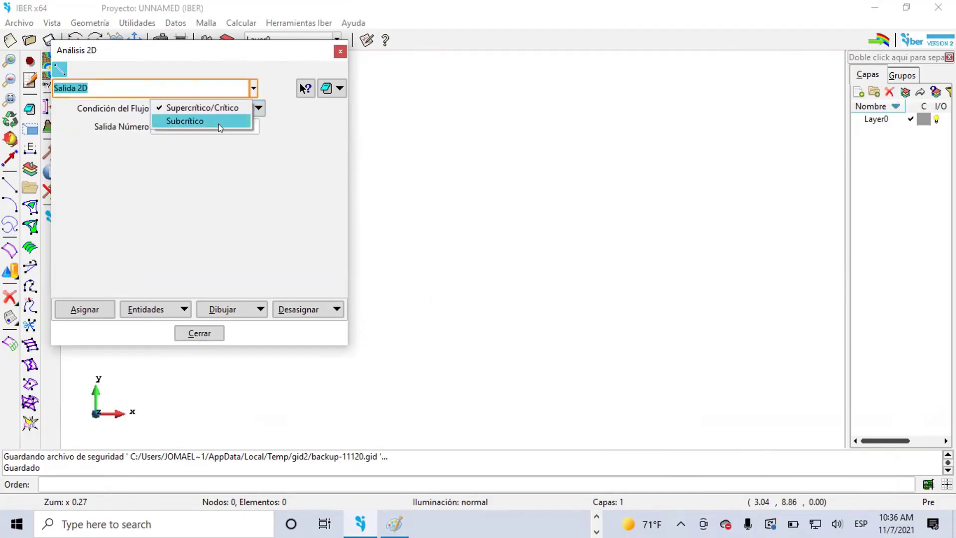
pyautogui.click(218, 122)
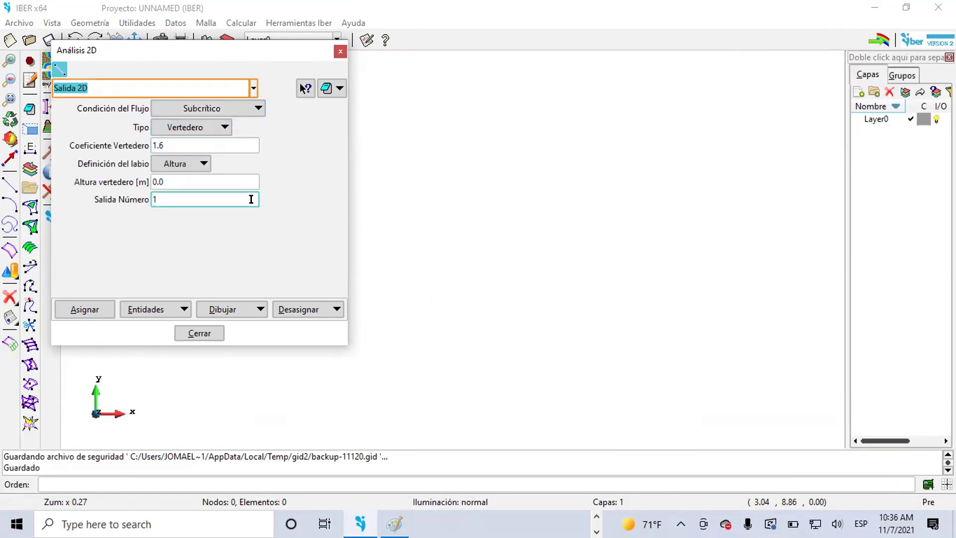
pyautogui.moveTo(251, 199)
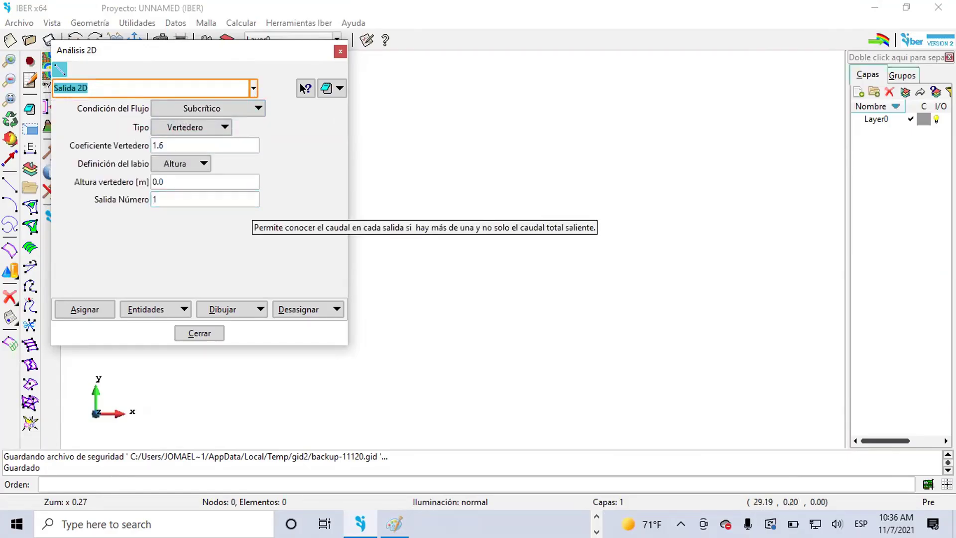
pyautogui.click(596, 516)
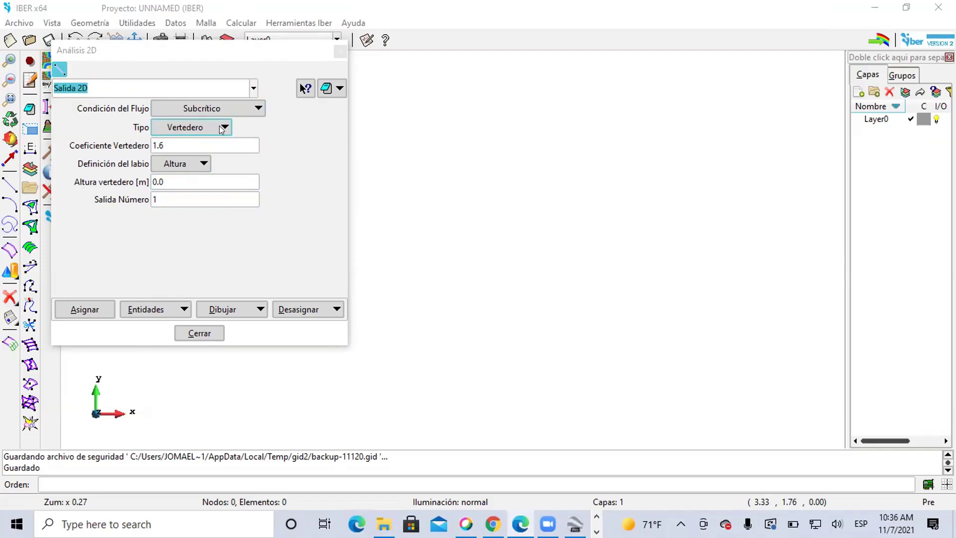
# Step: Change the subcritical outlet type to Curva de Gasto, and from that to Curva de Gasto Q
pyautogui.click(221, 128)
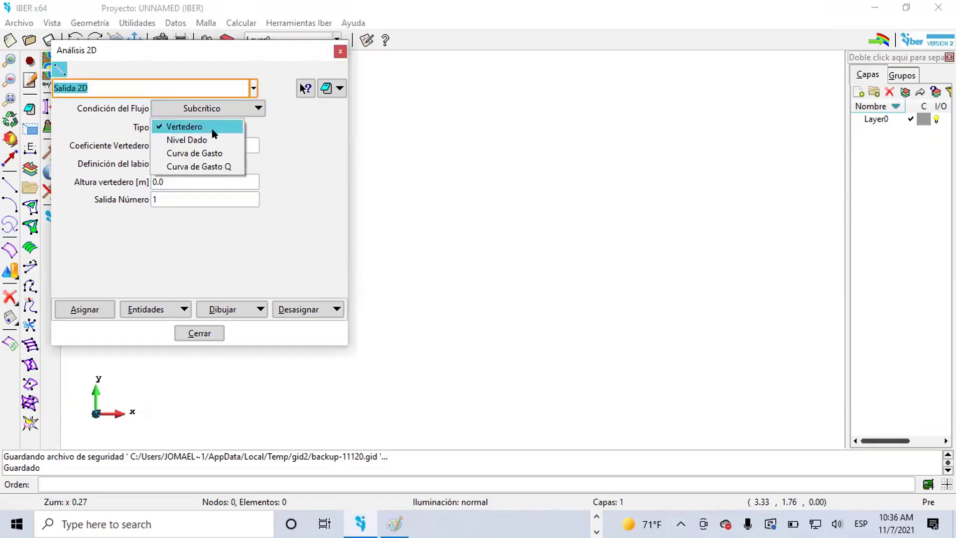
pyautogui.click(205, 156)
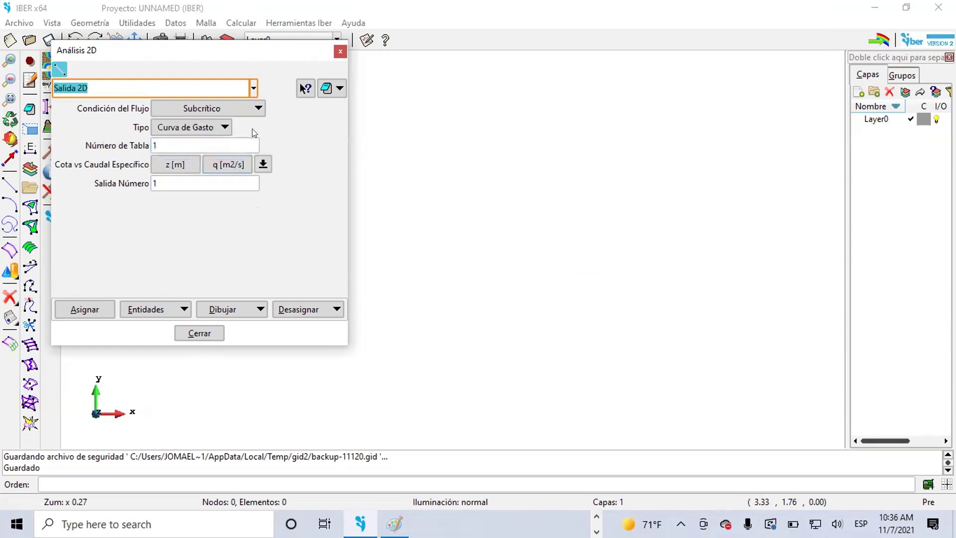
pyautogui.click(219, 128)
pyautogui.click(213, 139)
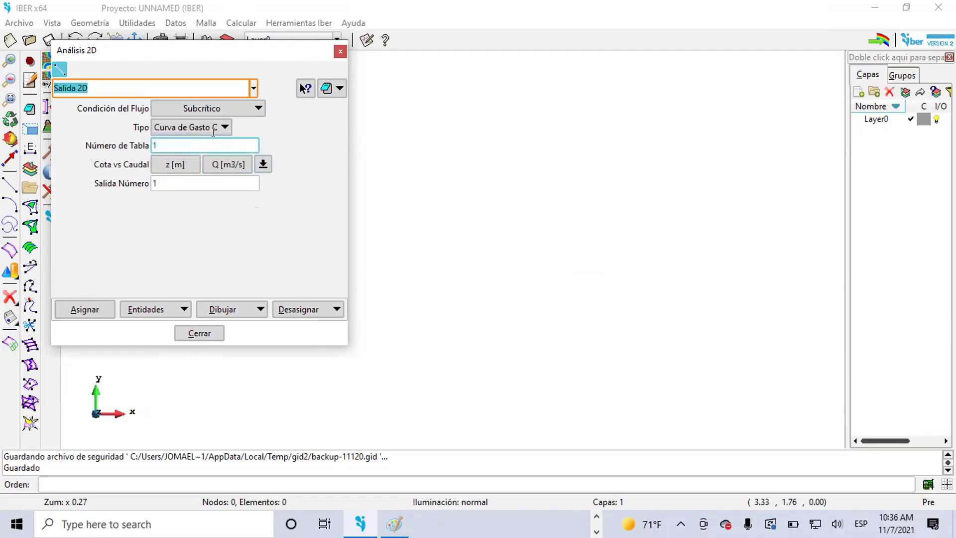
# Step: Compare the Vertedero and Nivel Dado outlet types, ending on Vertedero, and check its weir height and outlet number fields
pyautogui.click(215, 128)
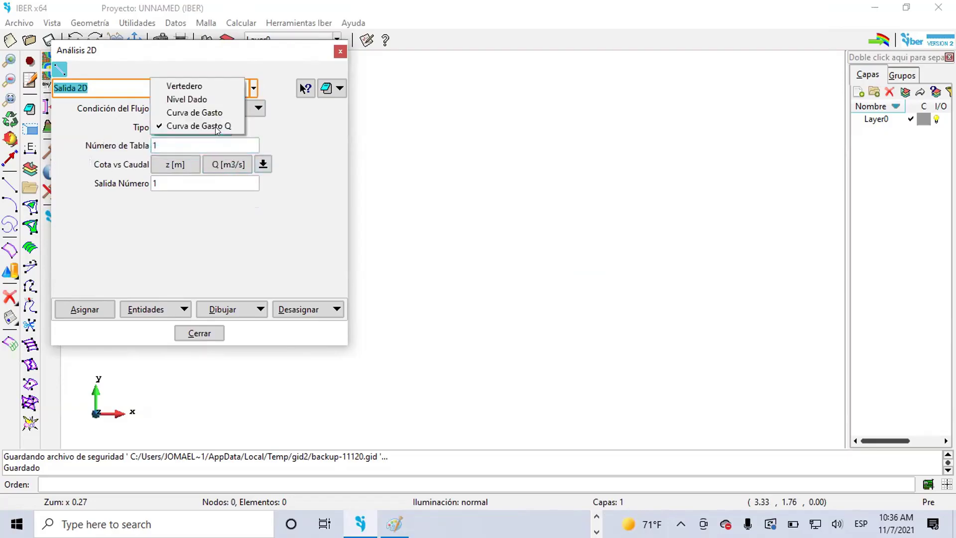
pyautogui.click(196, 88)
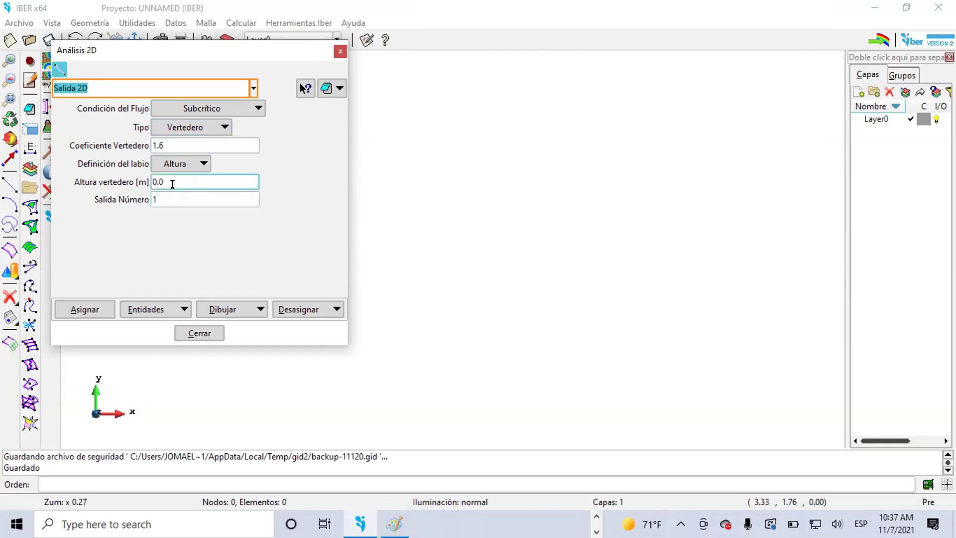
pyautogui.click(196, 126)
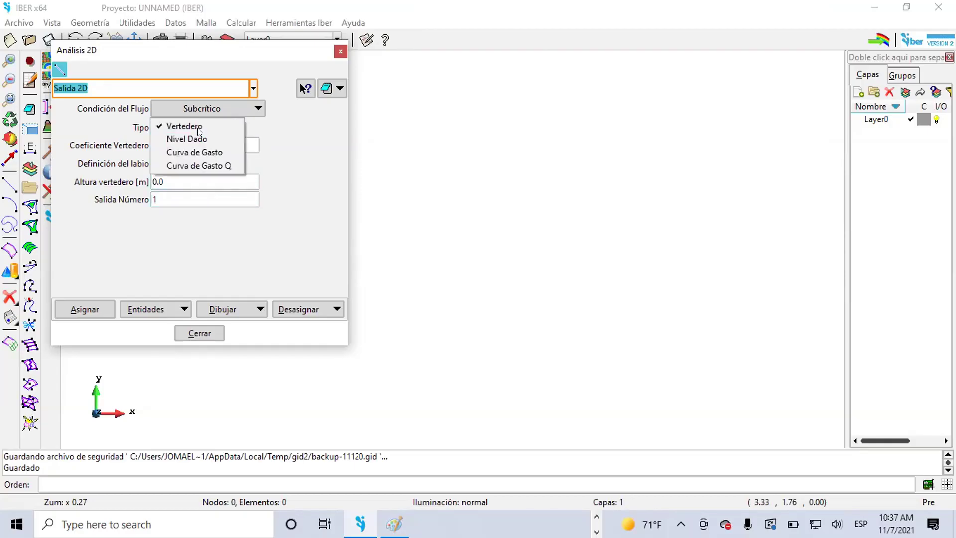
pyautogui.click(197, 138)
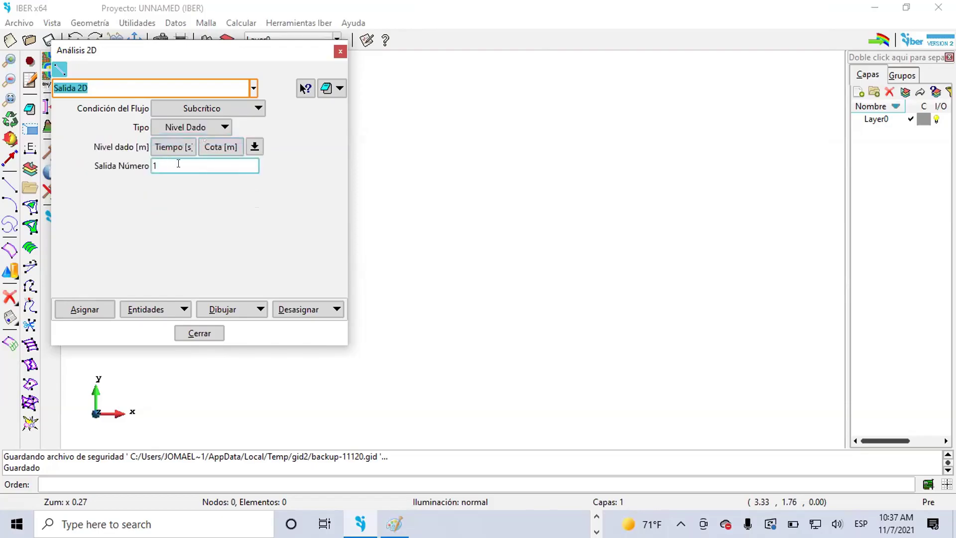
pyautogui.click(225, 128)
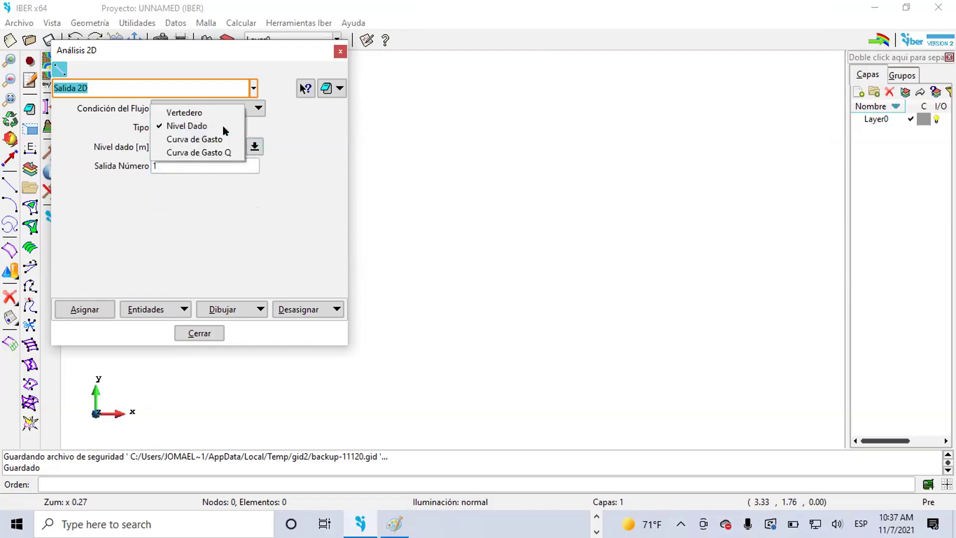
pyautogui.click(204, 111)
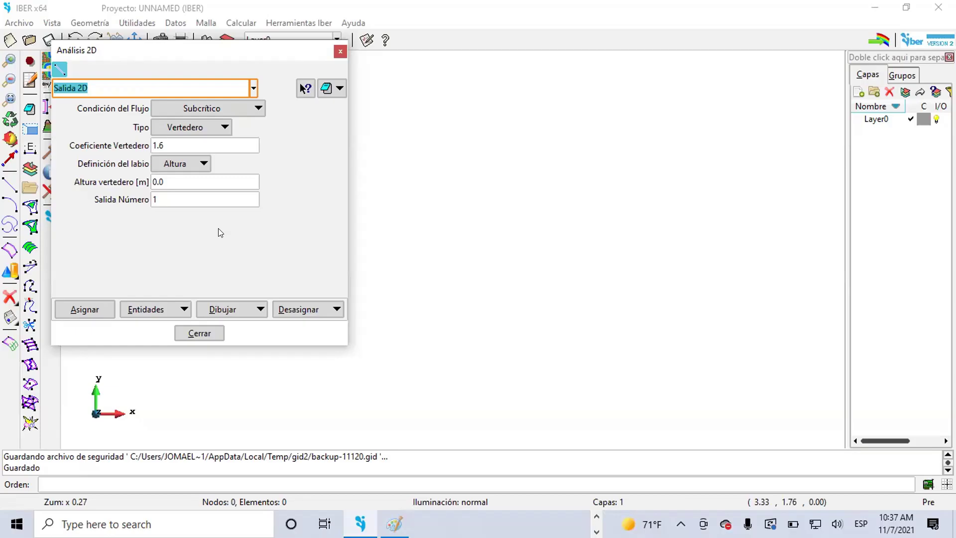
pyautogui.click(176, 179)
pyautogui.click(178, 198)
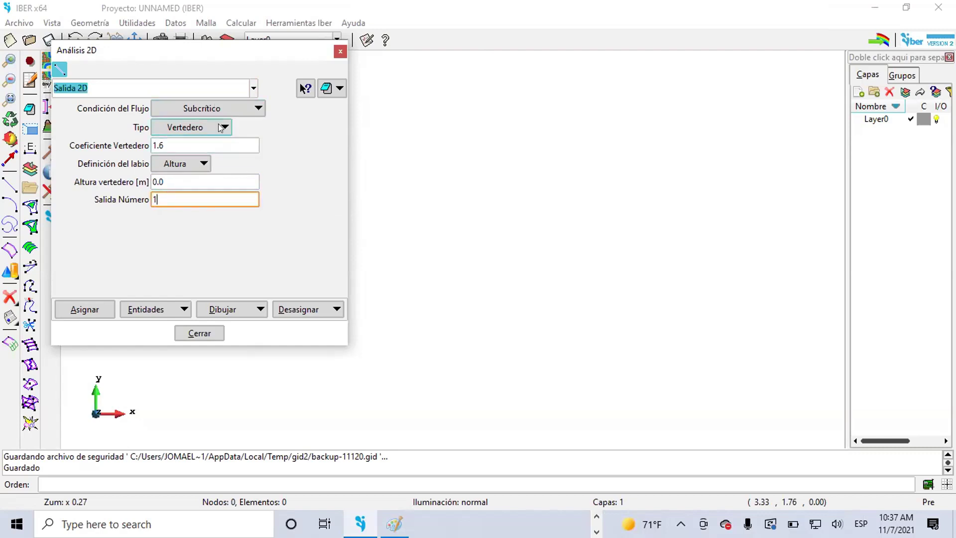
# Step: Compare the Entrada 2D settings with Salida 2D once more and close the boundary conditions without assigning them
pyautogui.click(253, 88)
pyautogui.click(148, 103)
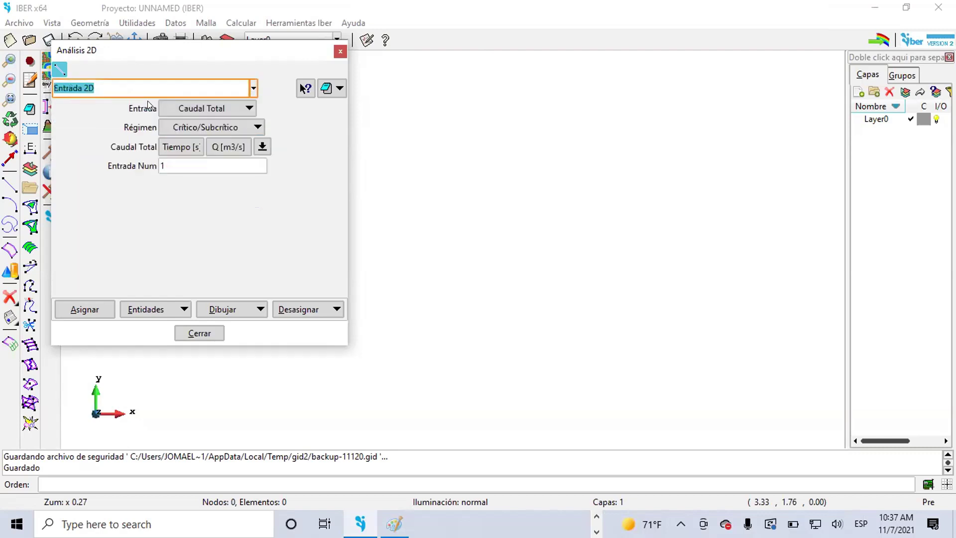
pyautogui.click(253, 88)
pyautogui.click(138, 115)
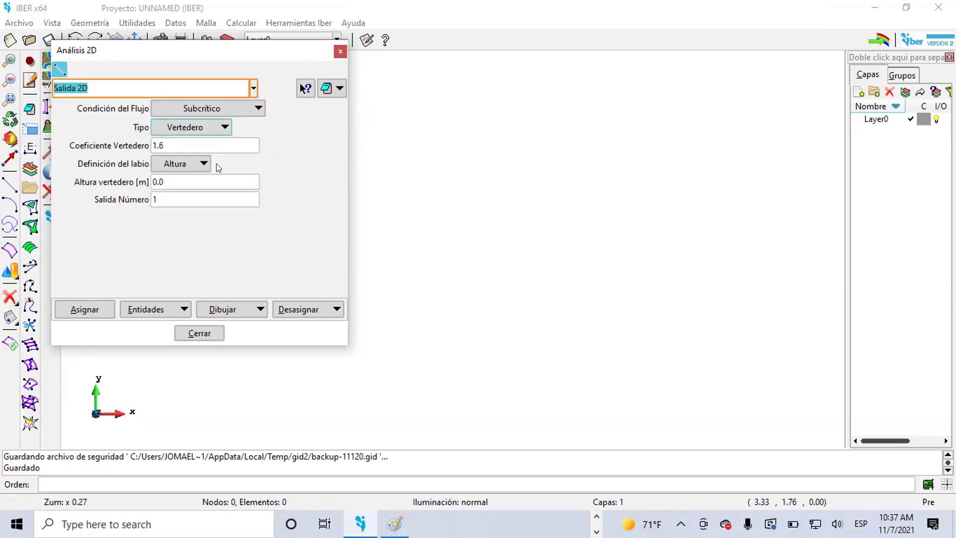
pyautogui.click(597, 517)
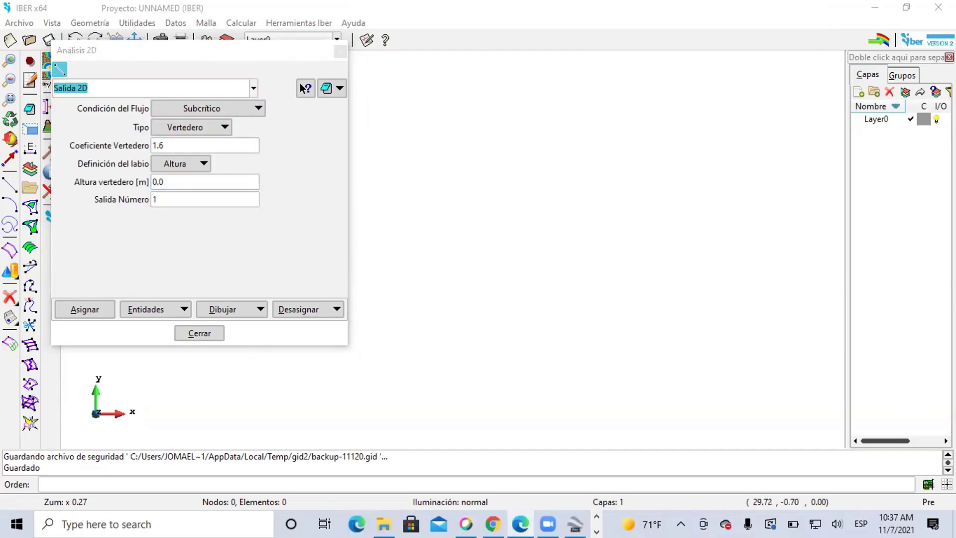
pyautogui.click(331, 52)
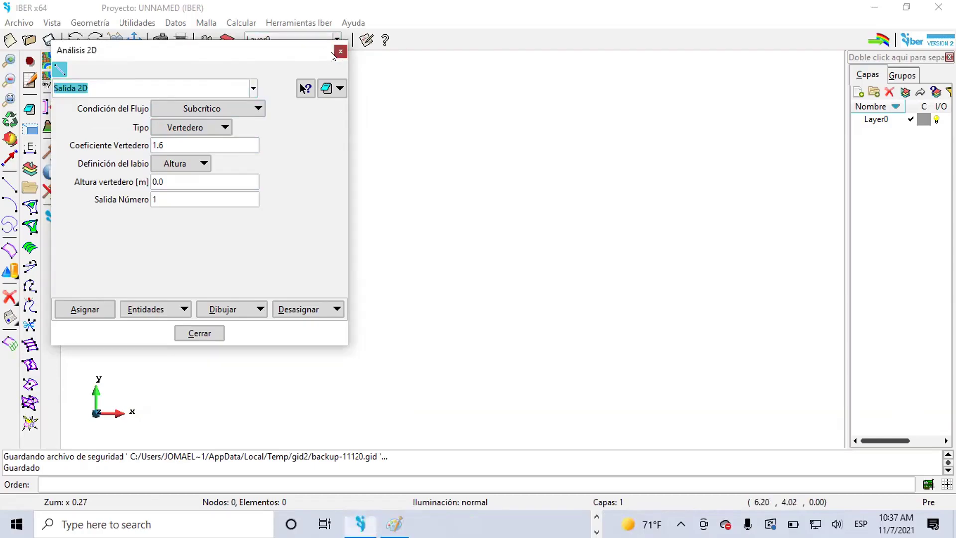
pyautogui.click(340, 51)
# Step: Review the hydrodynamic boundary conditions and the Condición Inicial 2D settings, closing each dialog without assigning anything
pyautogui.click(176, 23)
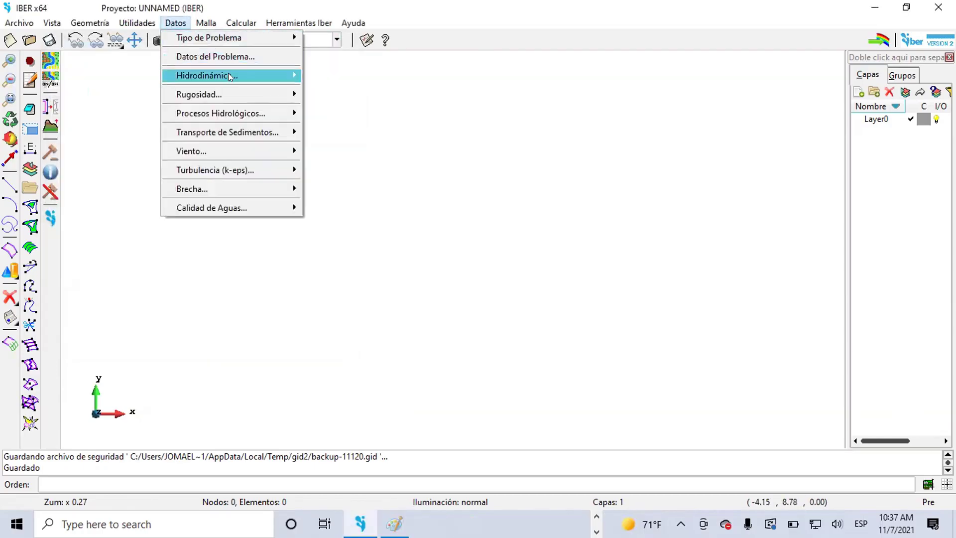
pyautogui.moveTo(229, 74)
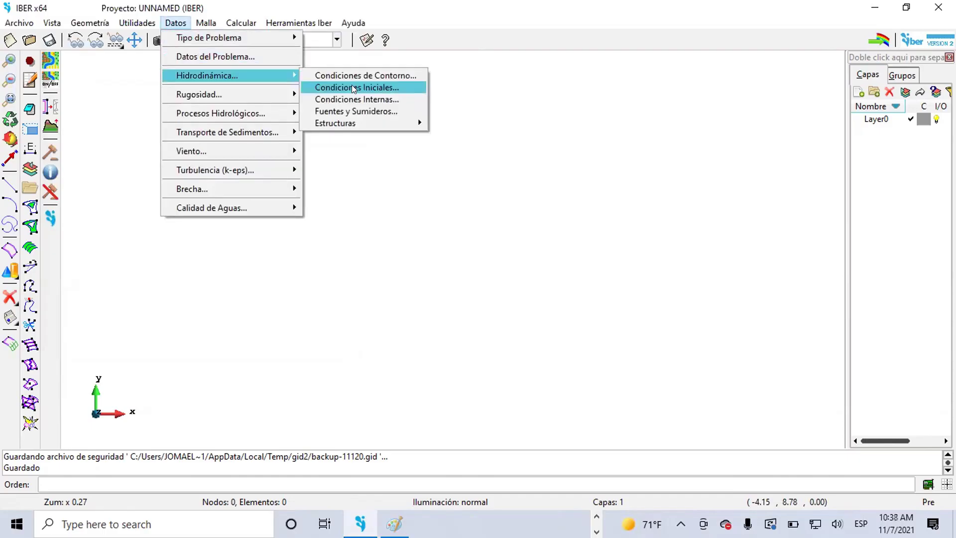
pyautogui.click(372, 77)
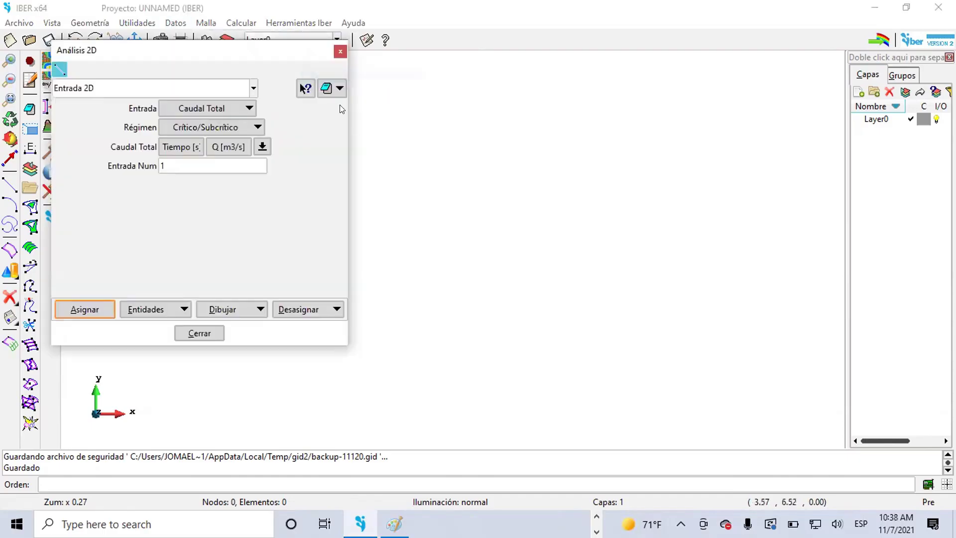
pyautogui.click(339, 48)
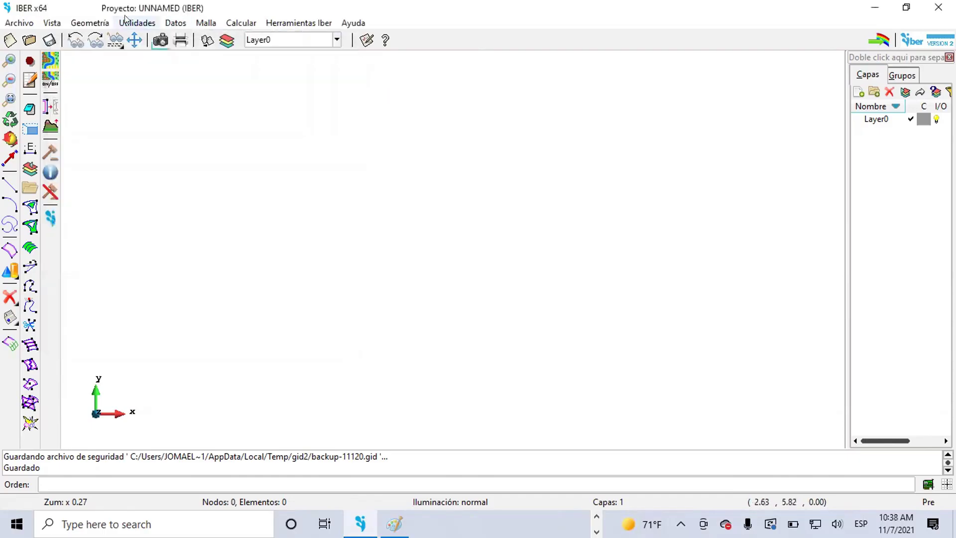
pyautogui.click(175, 22)
pyautogui.moveTo(257, 73)
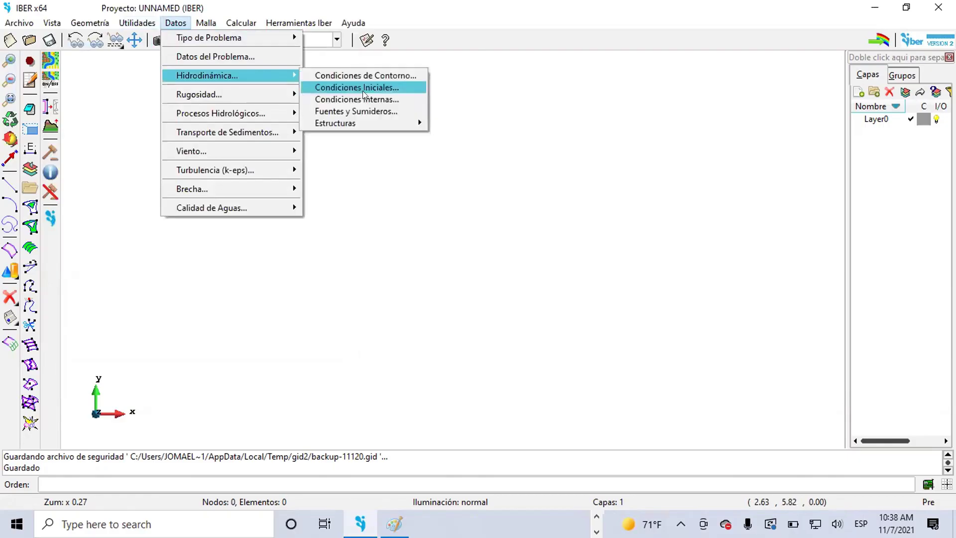
pyautogui.click(362, 91)
pyautogui.click(429, 99)
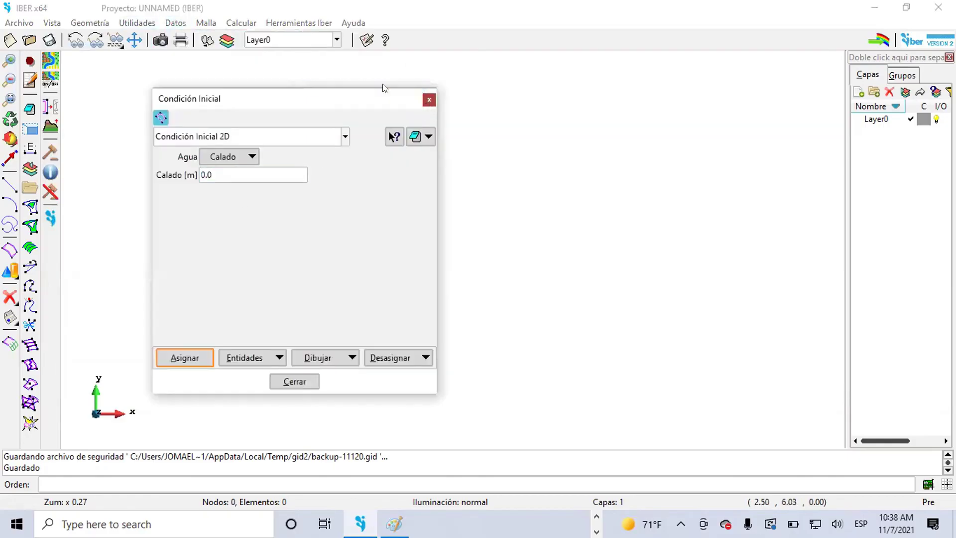
# Step: Open the Uso del Suelo roughness settings and enlarge the dialog
pyautogui.click(180, 24)
pyautogui.moveTo(226, 76)
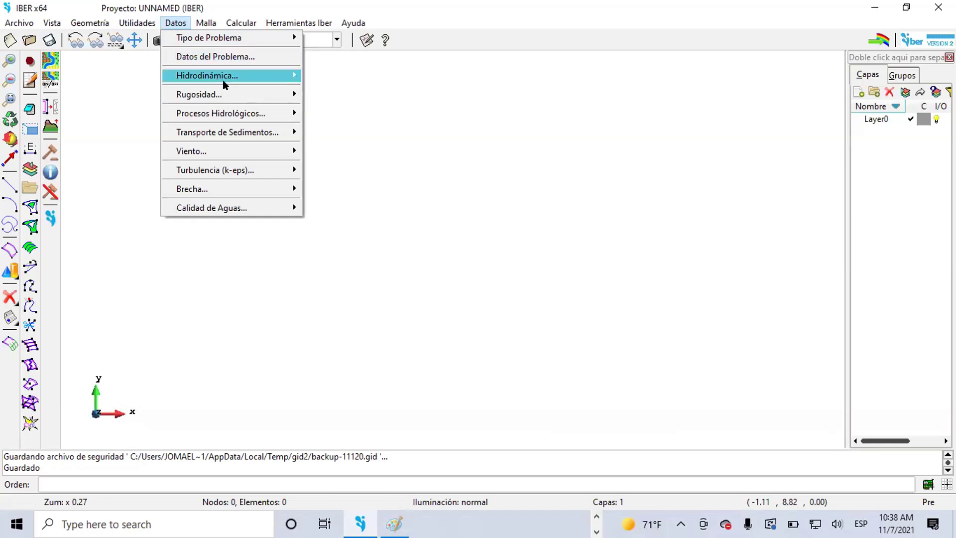
pyautogui.moveTo(226, 95)
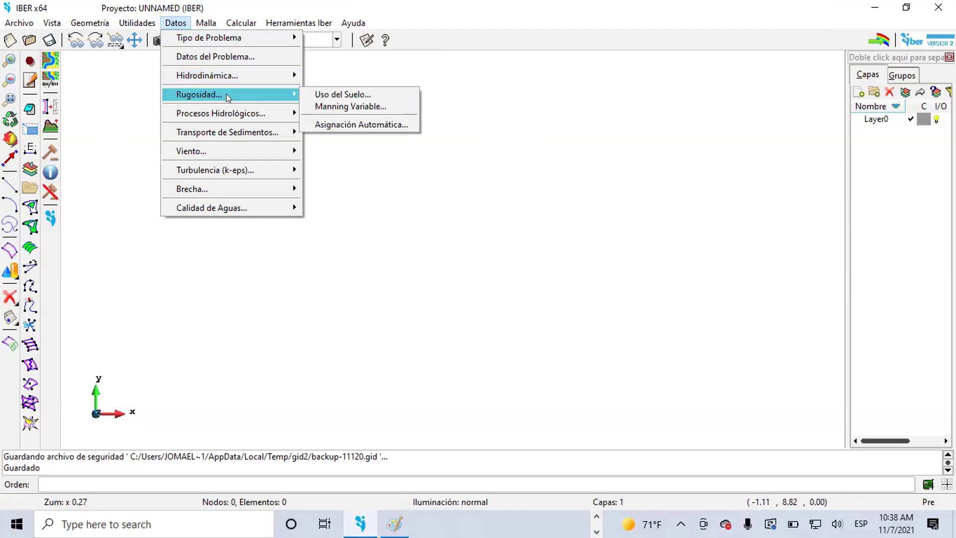
pyautogui.click(319, 95)
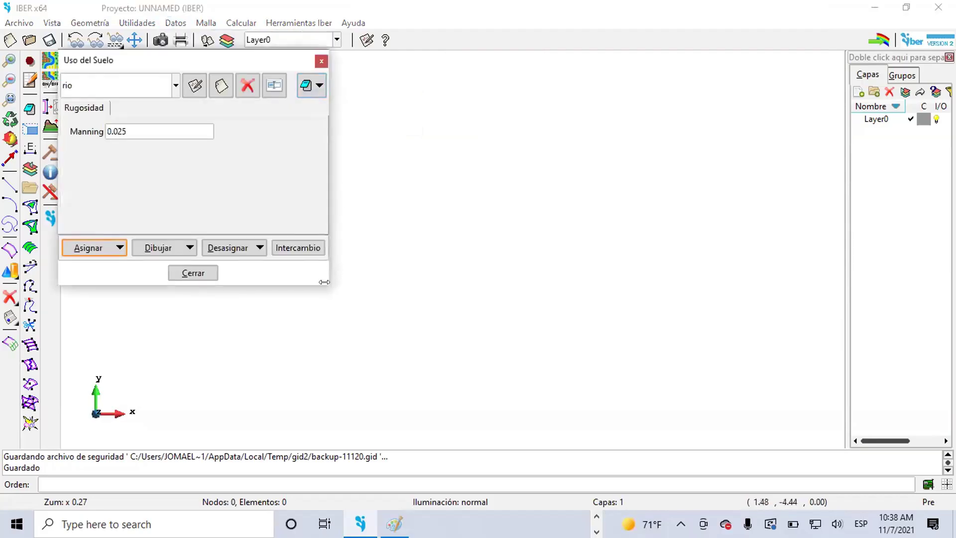
pyautogui.moveTo(322, 285); pyautogui.dragTo(476, 308)
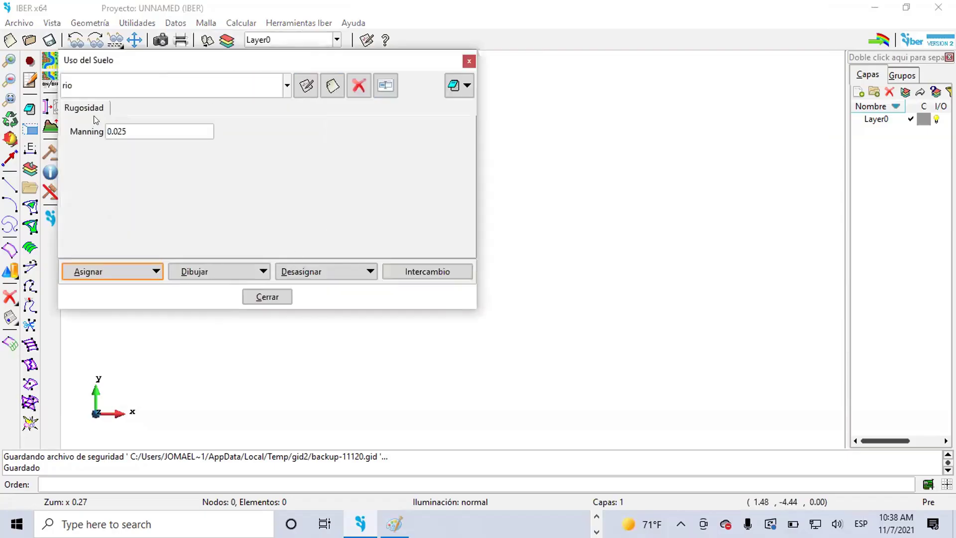
# Step: Look through the predefined land uses and select hormigón
pyautogui.click(286, 85)
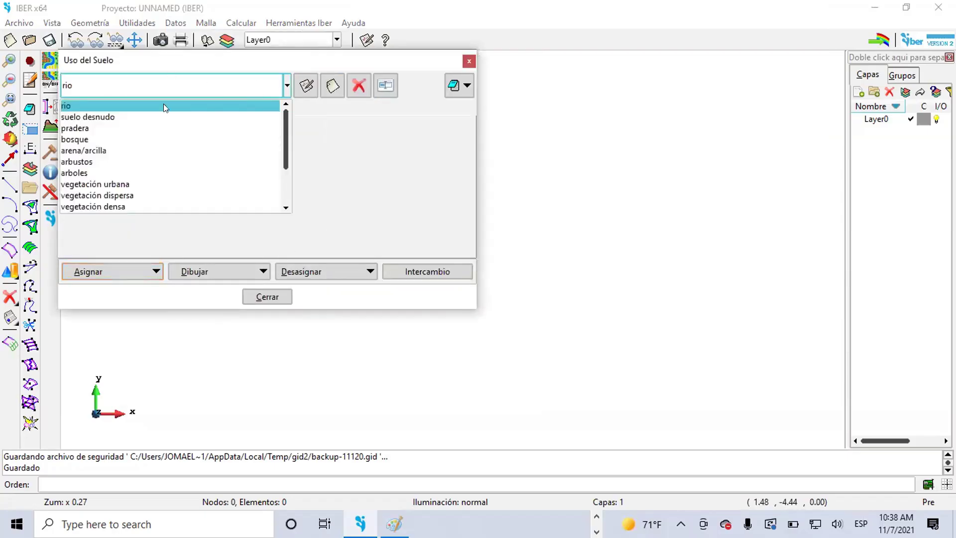
pyautogui.scroll(-2, 95, 149)
pyautogui.scroll(2, 96, 158)
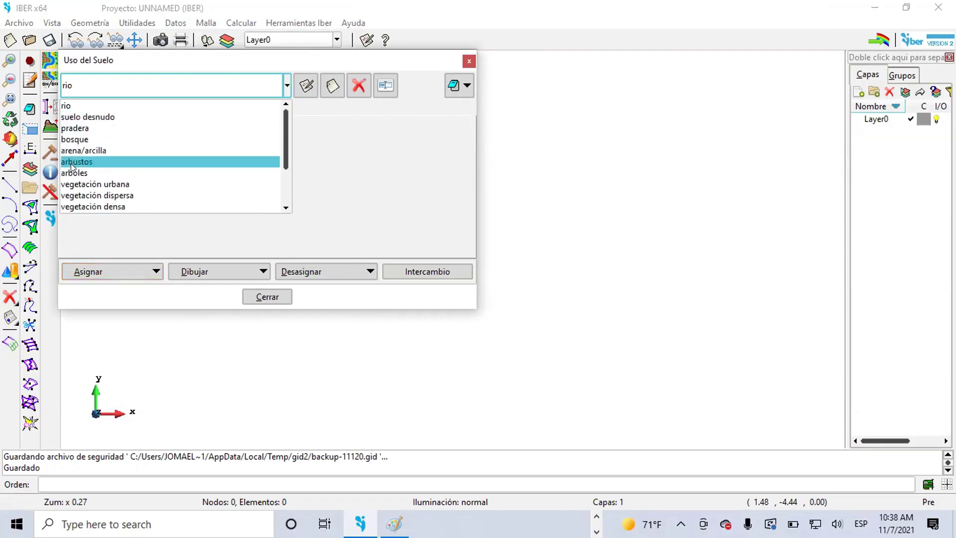
pyautogui.scroll(-2, 95, 169)
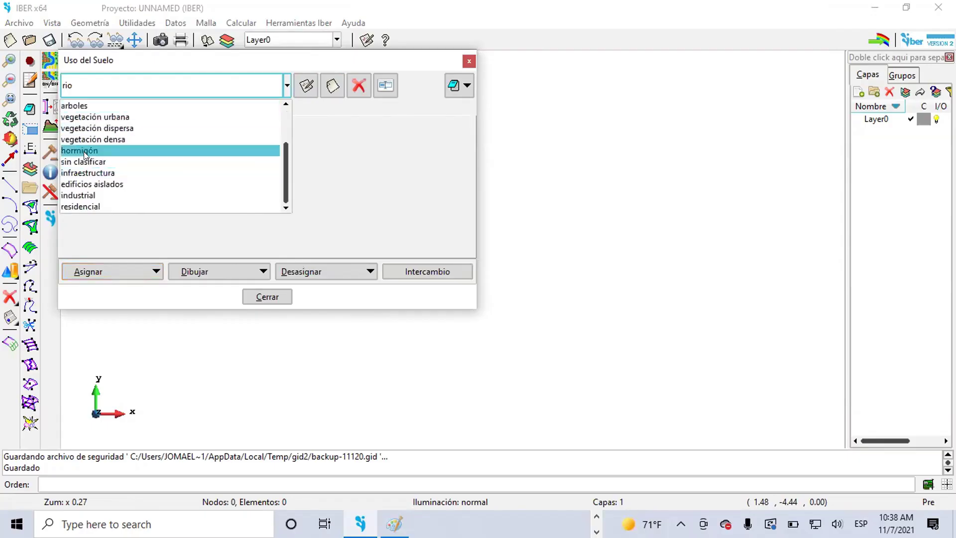
pyautogui.click(84, 150)
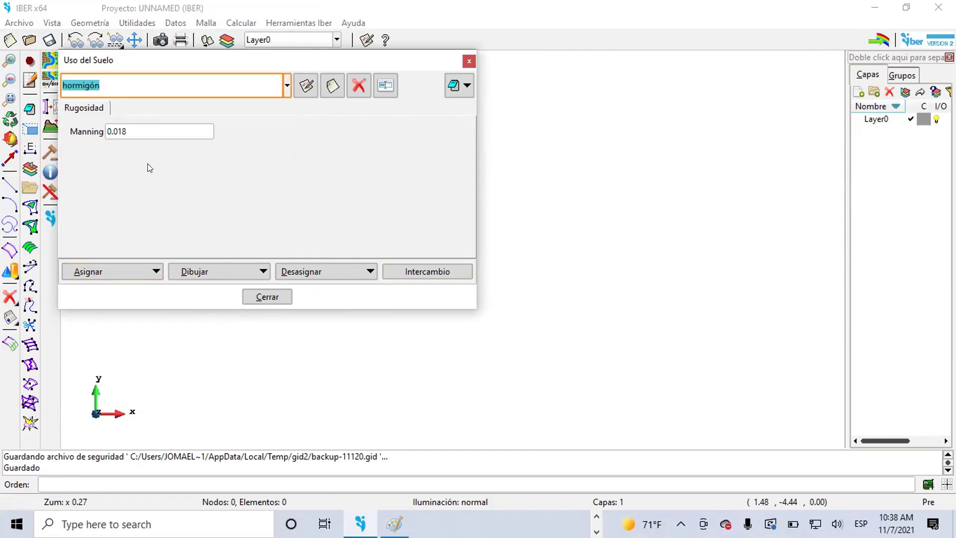
pyautogui.click(287, 86)
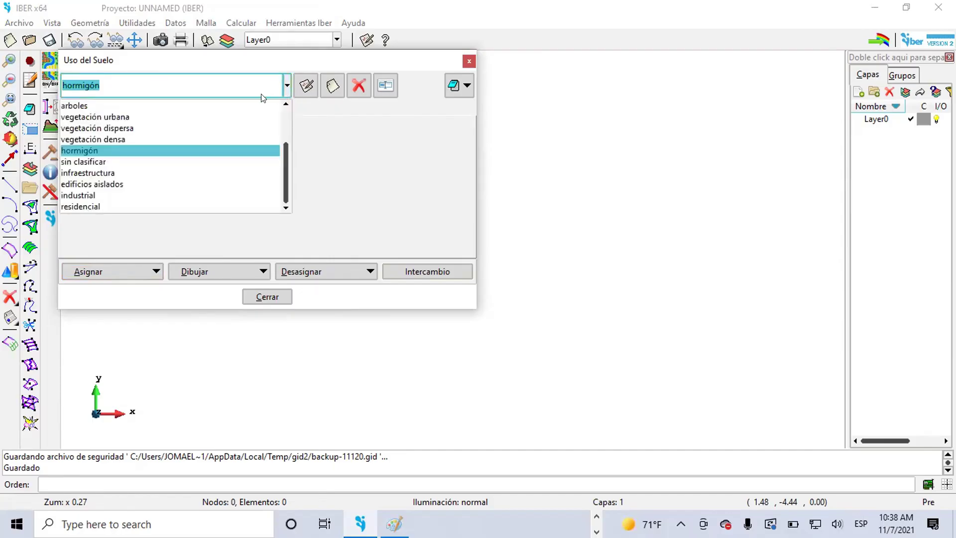
pyautogui.click(102, 151)
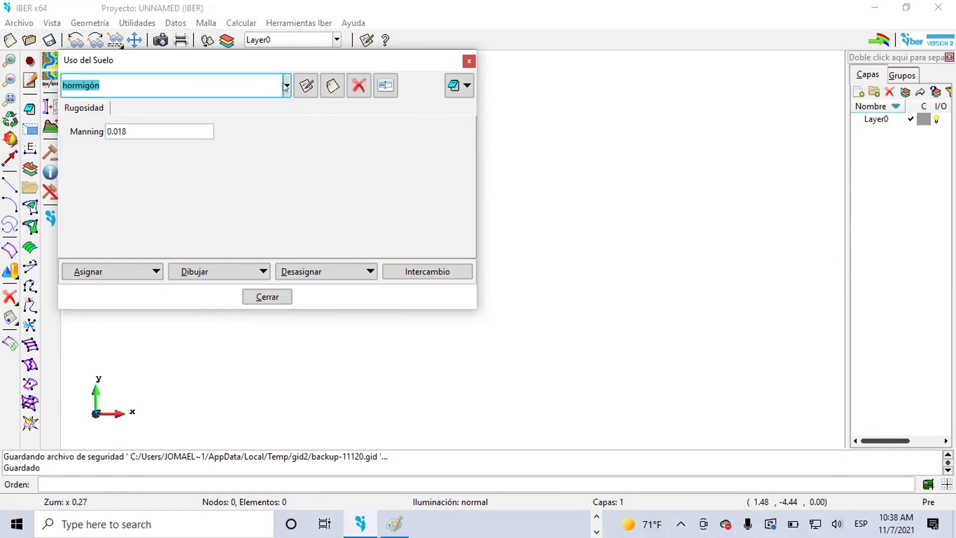
# Step: Set the Manning coefficient of hormigón to 0.015, save the change, and run the surface assignment without selecting any surface
pyautogui.click(131, 127)
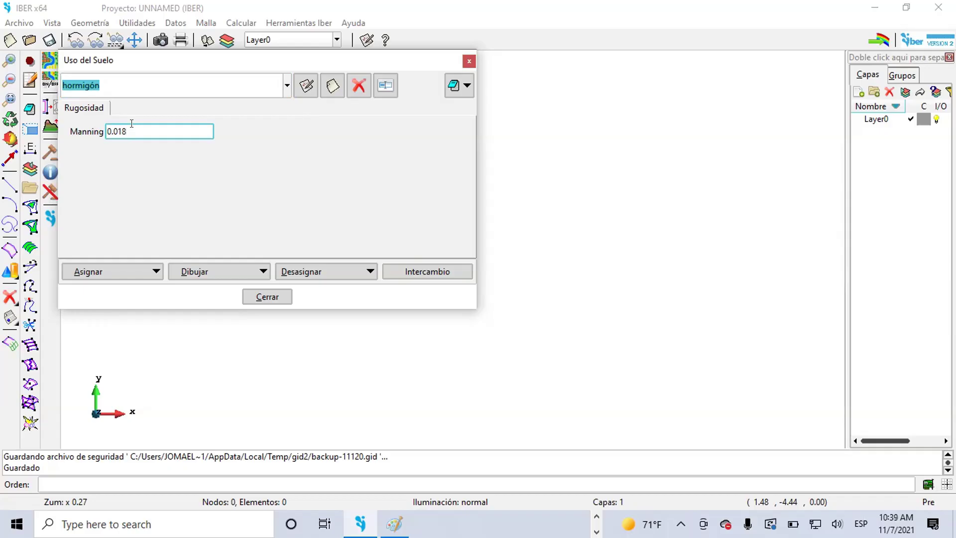
pyautogui.press('BackSpace')
pyautogui.write('5')
pyautogui.click(114, 273)
pyautogui.click(100, 315)
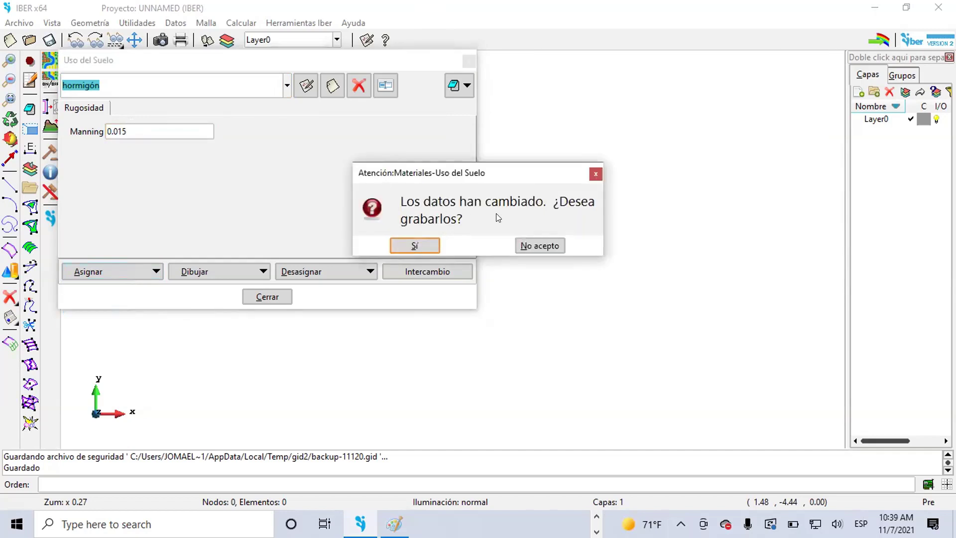
pyautogui.click(409, 246)
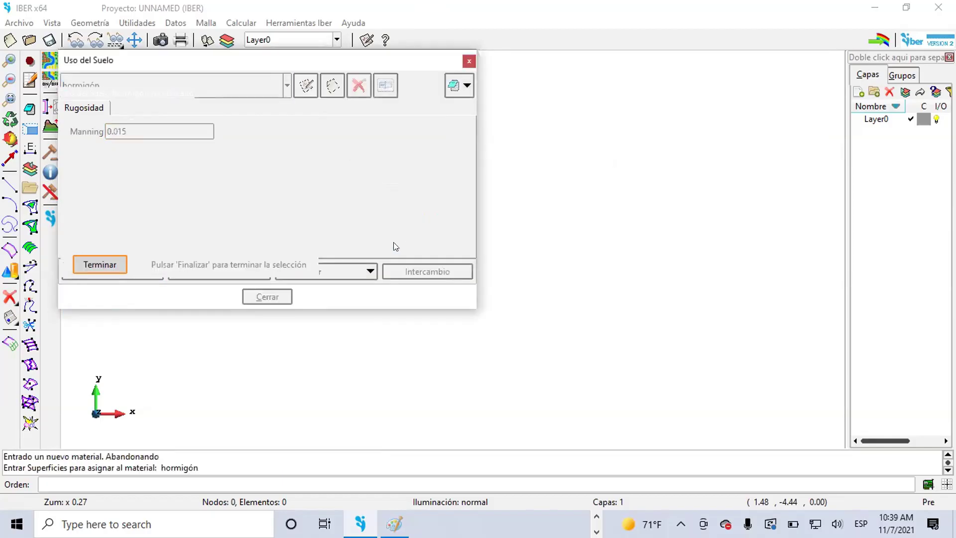
pyautogui.click(109, 260)
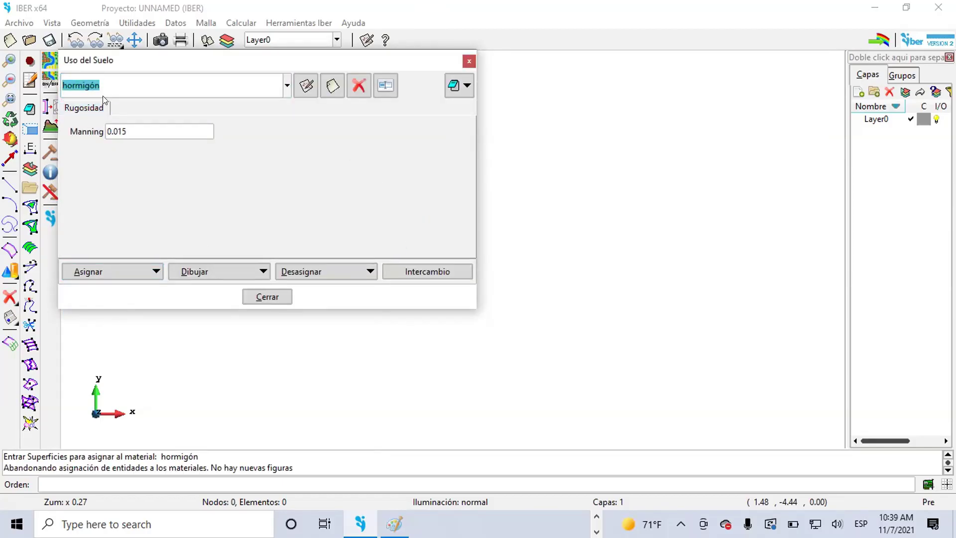
# Step: Rename the hormigón land use as Concreto
pyautogui.click(119, 130)
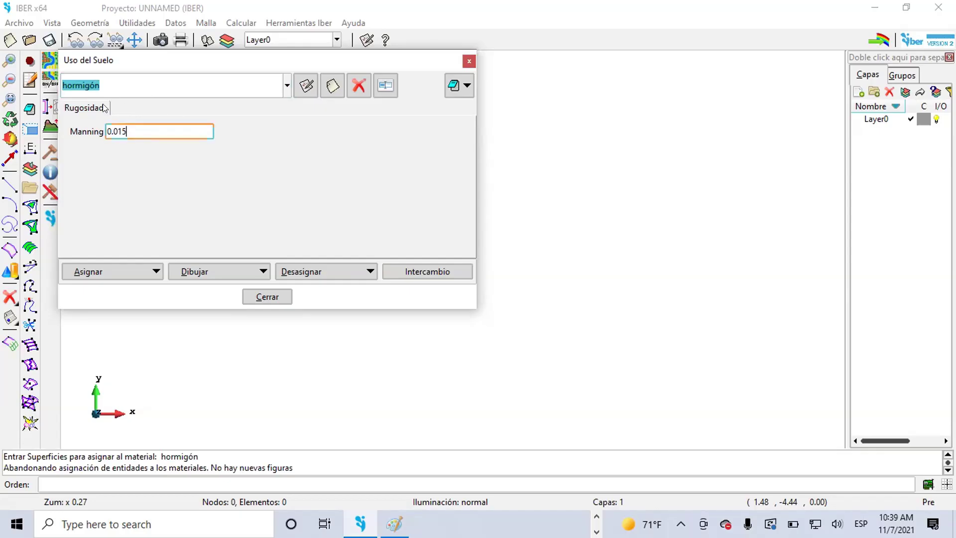
pyautogui.click(106, 87)
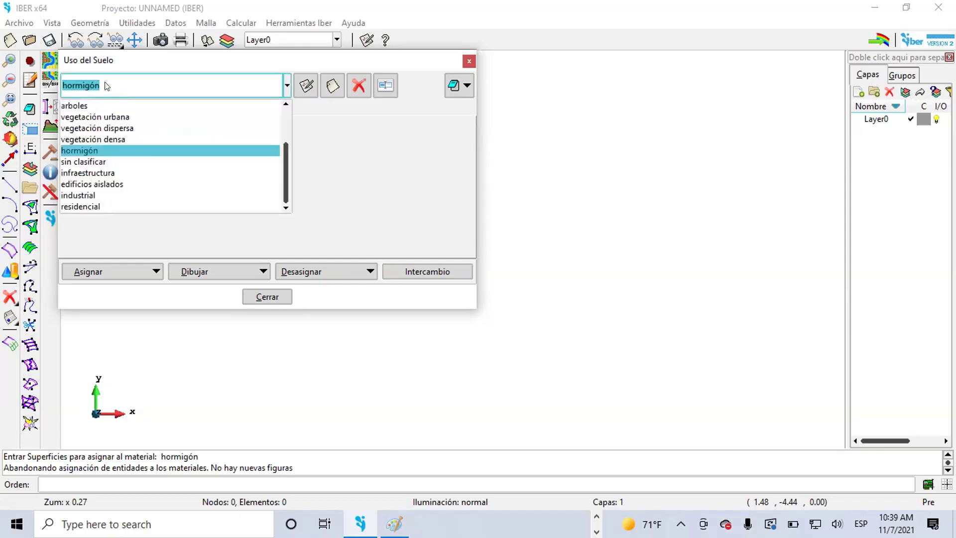
pyautogui.click(306, 129)
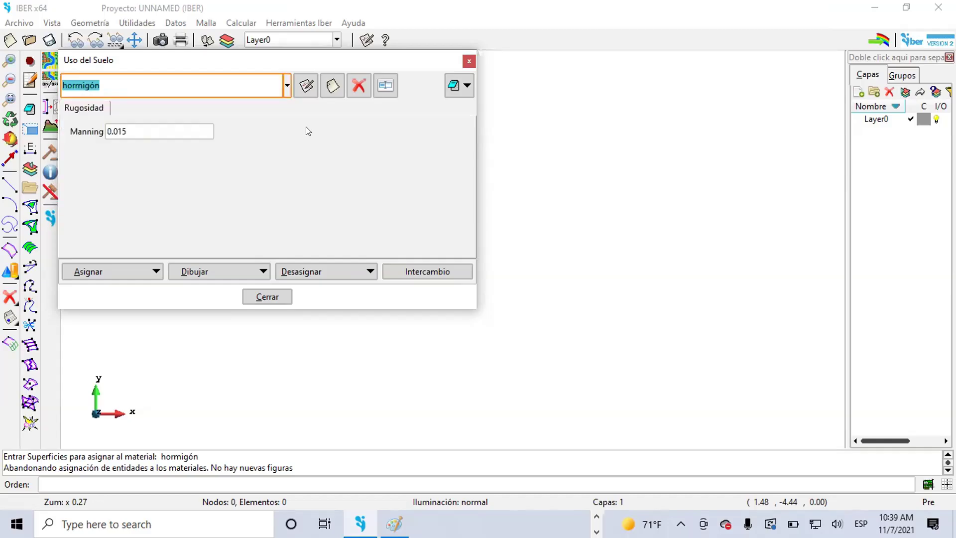
pyautogui.click(383, 84)
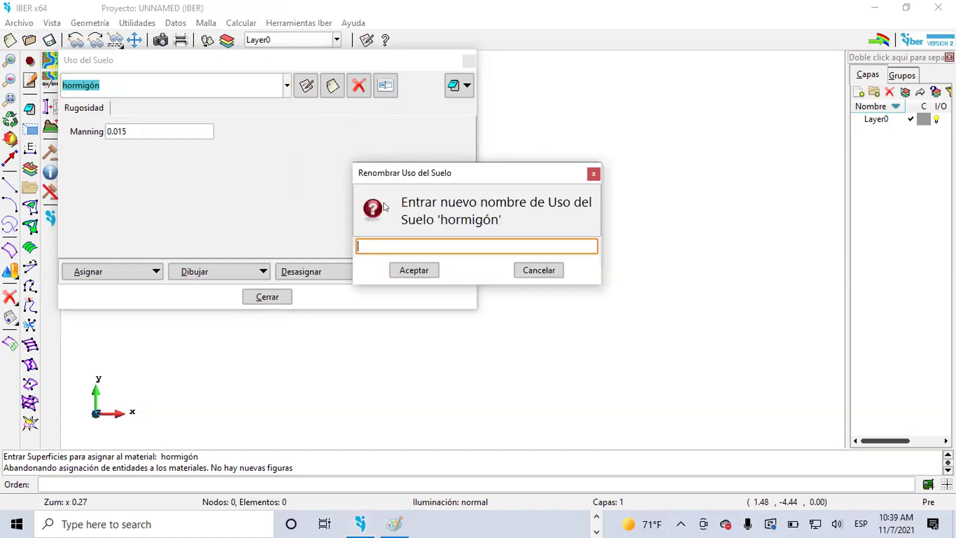
pyautogui.write('Concreto')
pyautogui.click(419, 272)
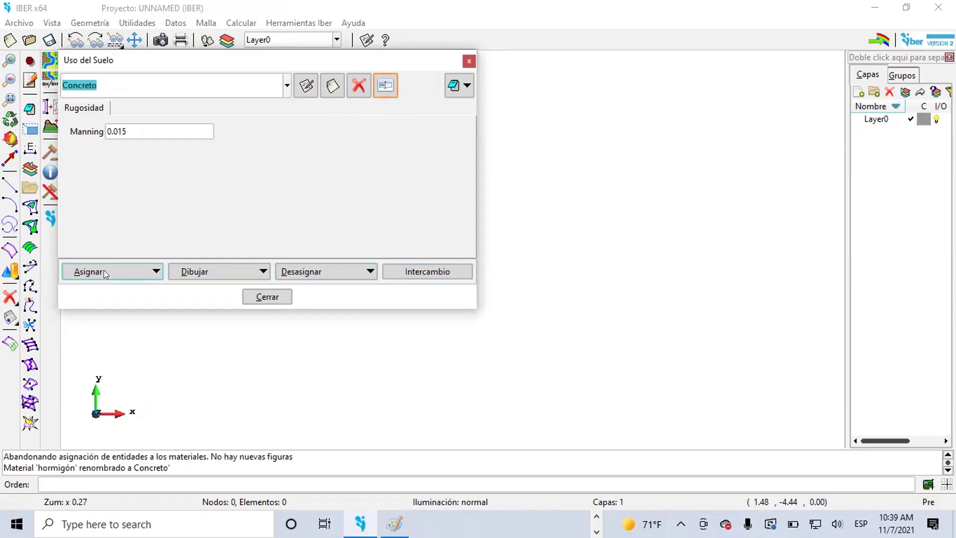
# Step: Run the surface assignment for Concreto and finish it without selecting any surface
pyautogui.click(104, 270)
pyautogui.click(104, 315)
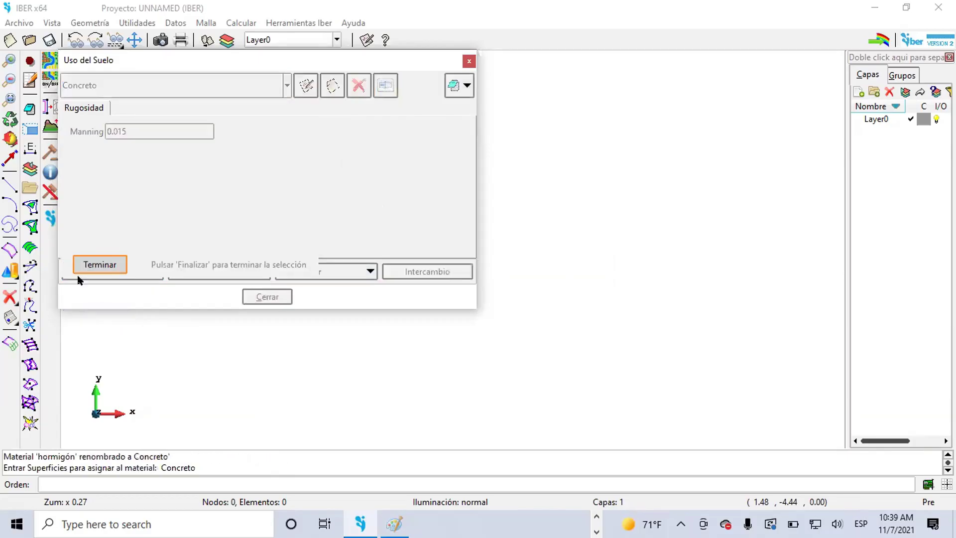
pyautogui.click(91, 269)
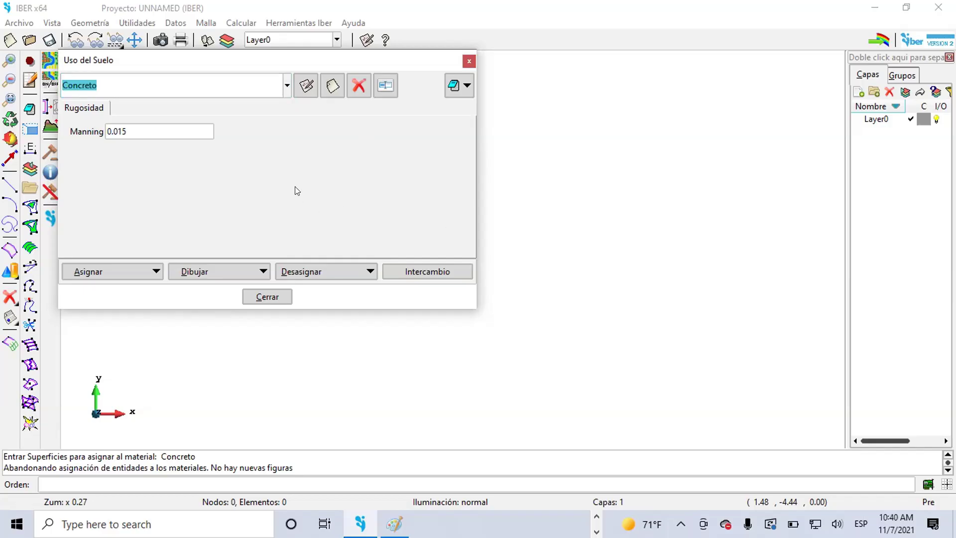
# Step: Create a land use named Cauce_Sabinal with a Manning coefficient of 0.03
pyautogui.click(329, 90)
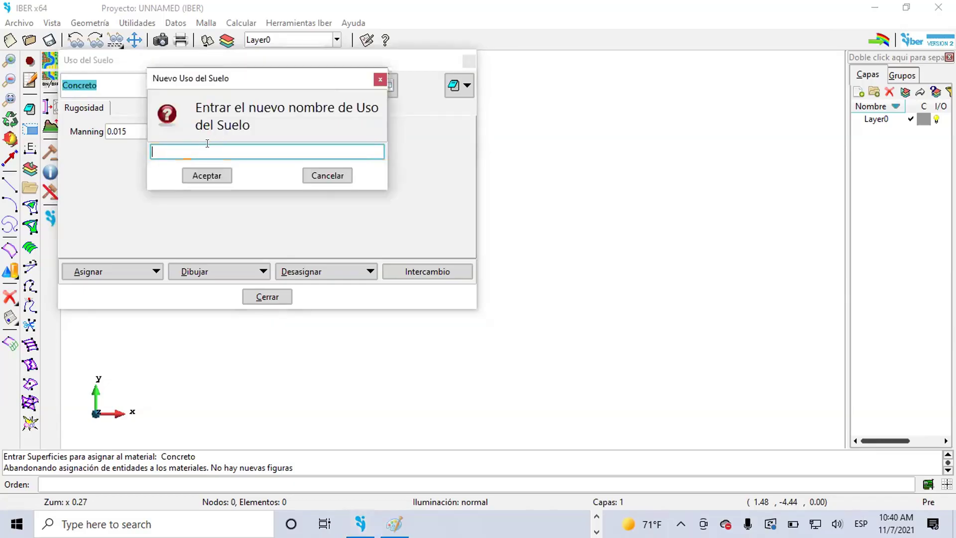
pyautogui.write('Cauce')
pyautogui.write('_Sabinal')
pyautogui.click(203, 174)
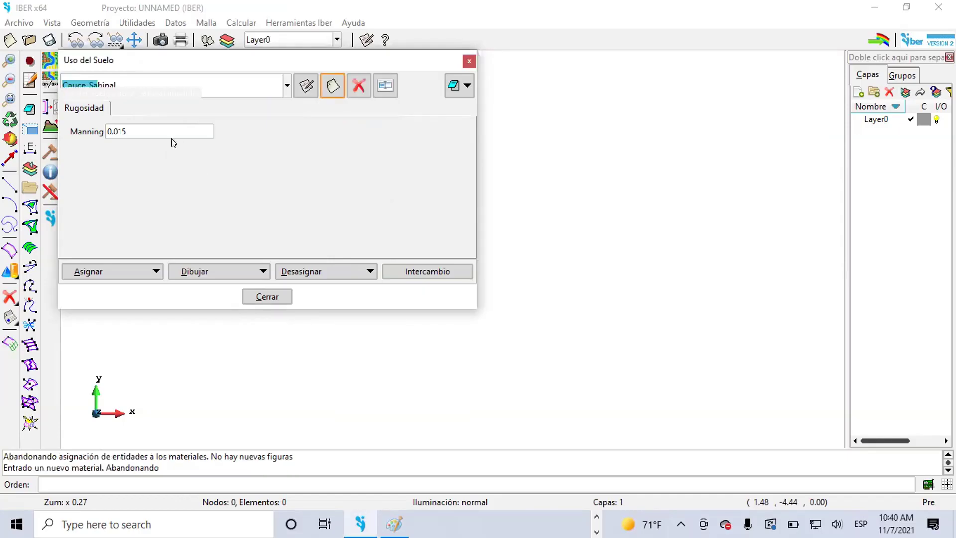
pyautogui.press('BackSpace')
pyautogui.press('BackSpace')
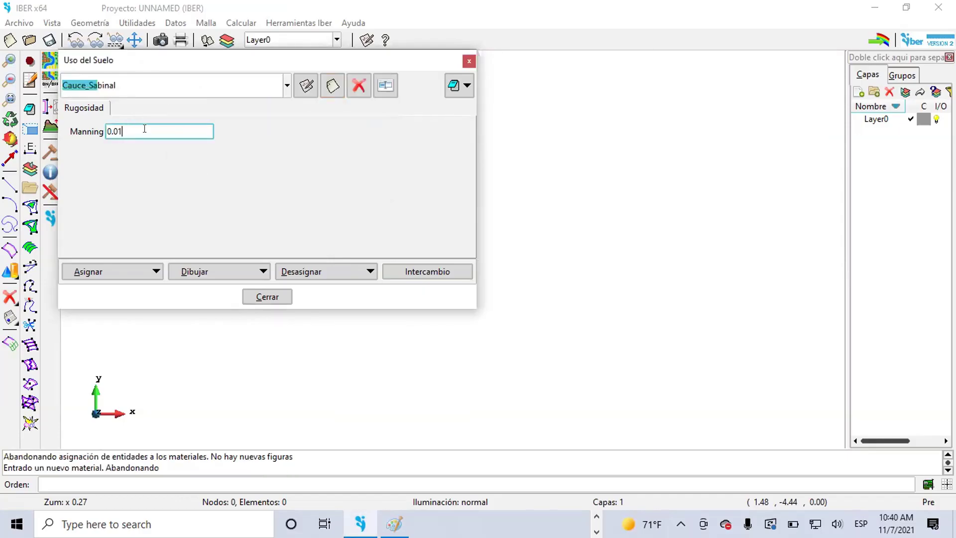
pyautogui.write('3')
# Step: Save the Cauce_Sabinal data and run its surface assignment twice without selecting any surface
pyautogui.click(111, 272)
pyautogui.click(93, 315)
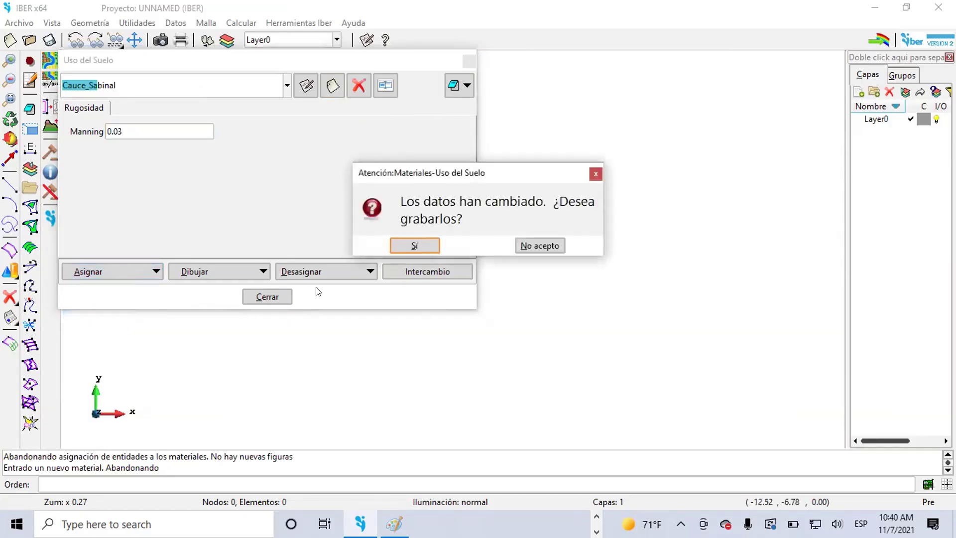
pyautogui.click(412, 245)
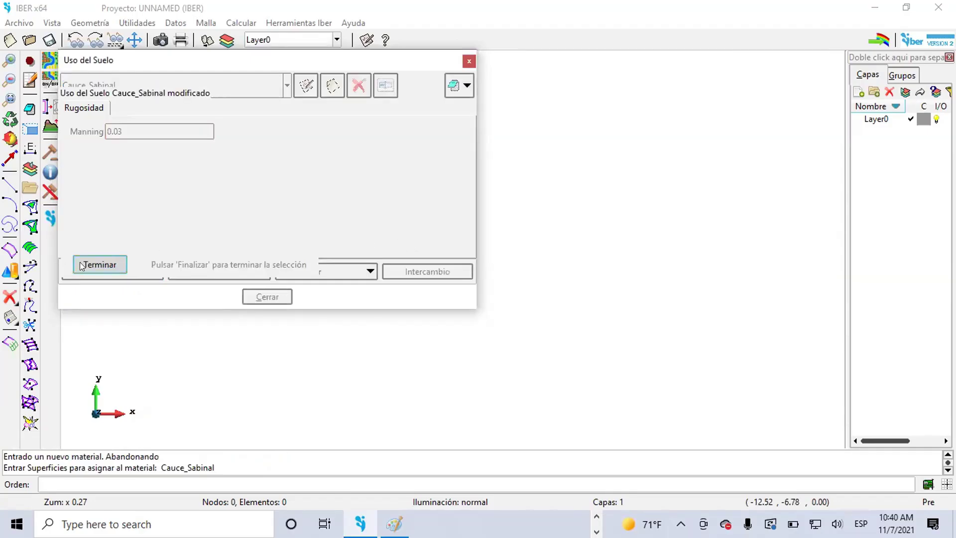
pyautogui.click(99, 265)
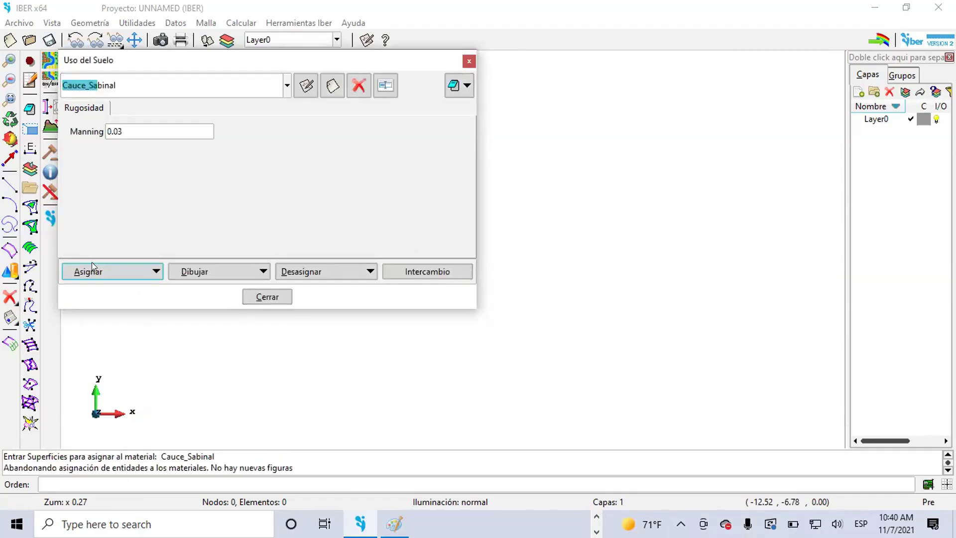
pyautogui.click(92, 272)
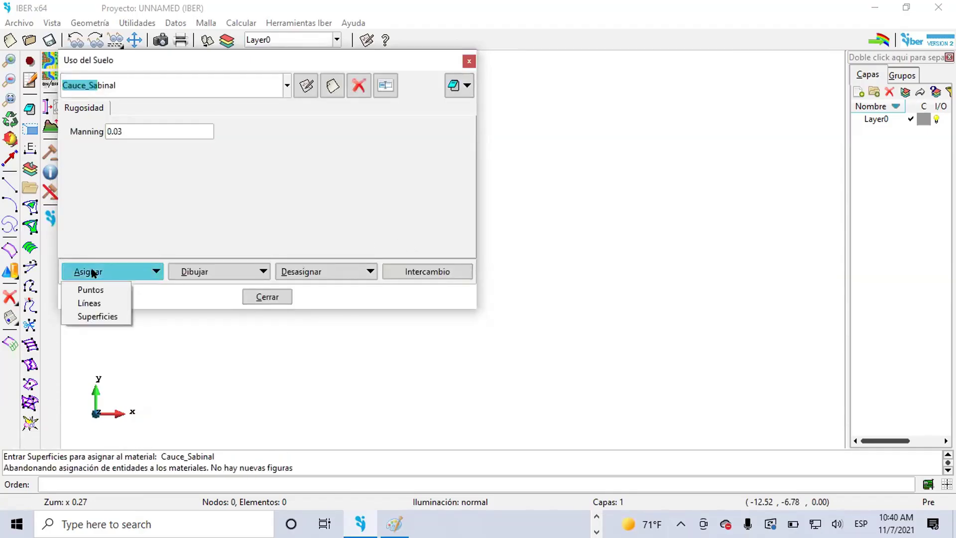
pyautogui.click(93, 309)
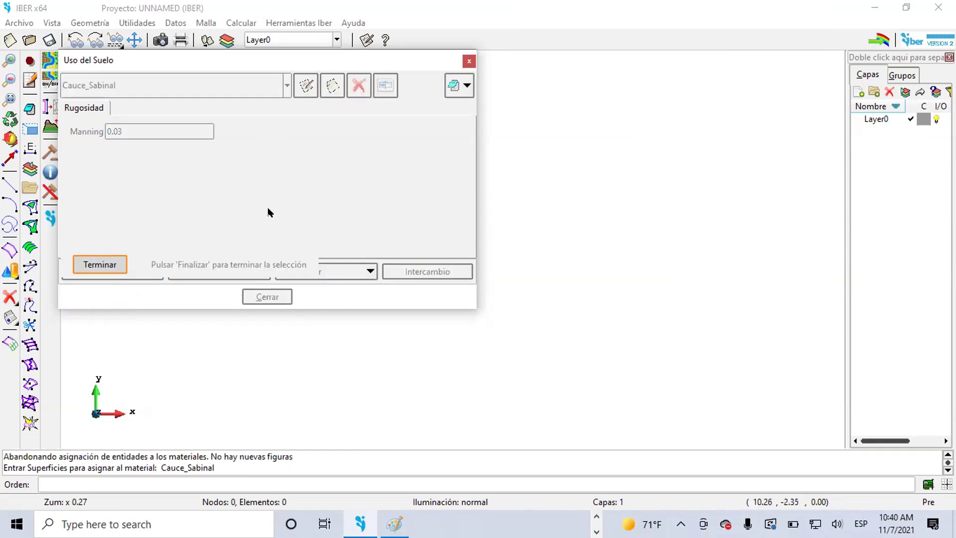
pyautogui.click(115, 264)
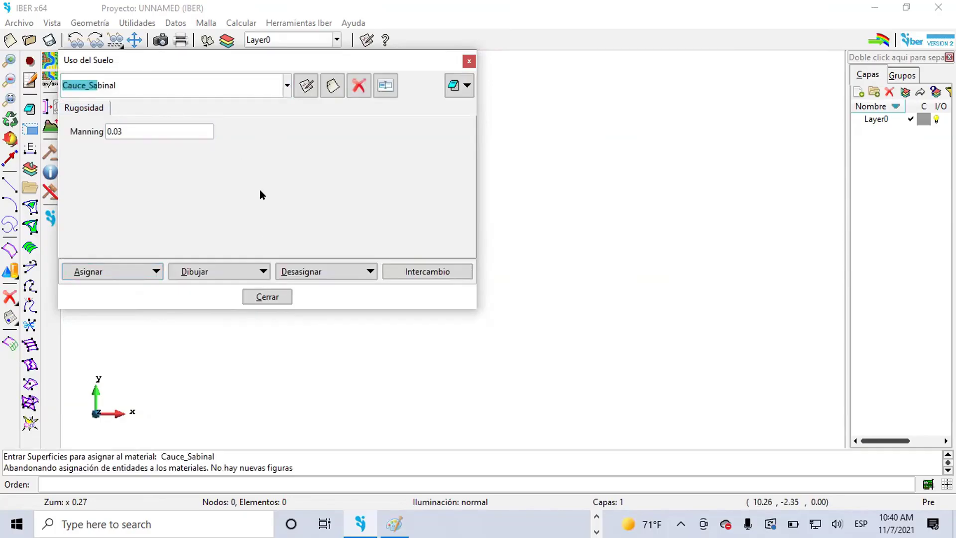
# Step: Look through the list of land uses, select Cauce_Sabinal, and close the Uso del Suelo dialog
pyautogui.click(284, 92)
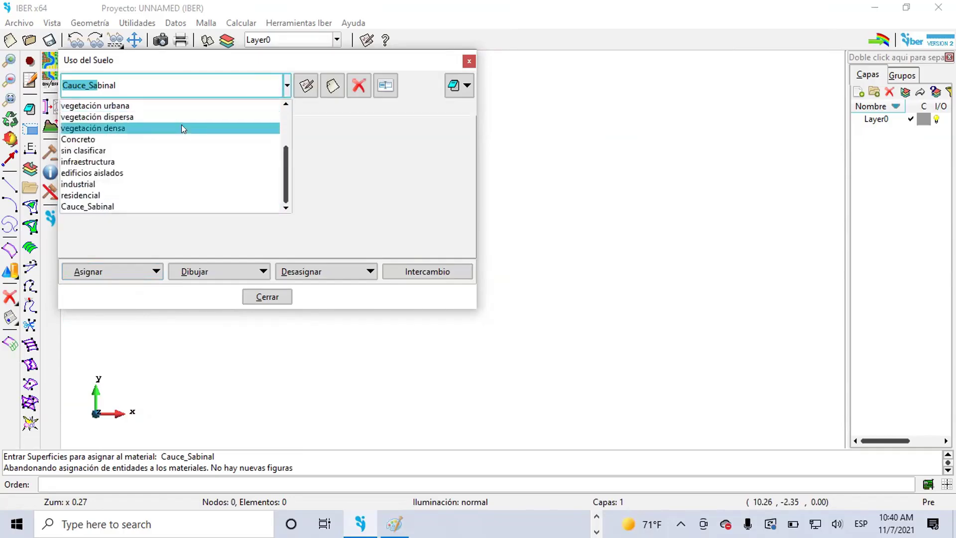
pyautogui.scroll(2, 177, 149)
pyautogui.scroll(-3, 169, 128)
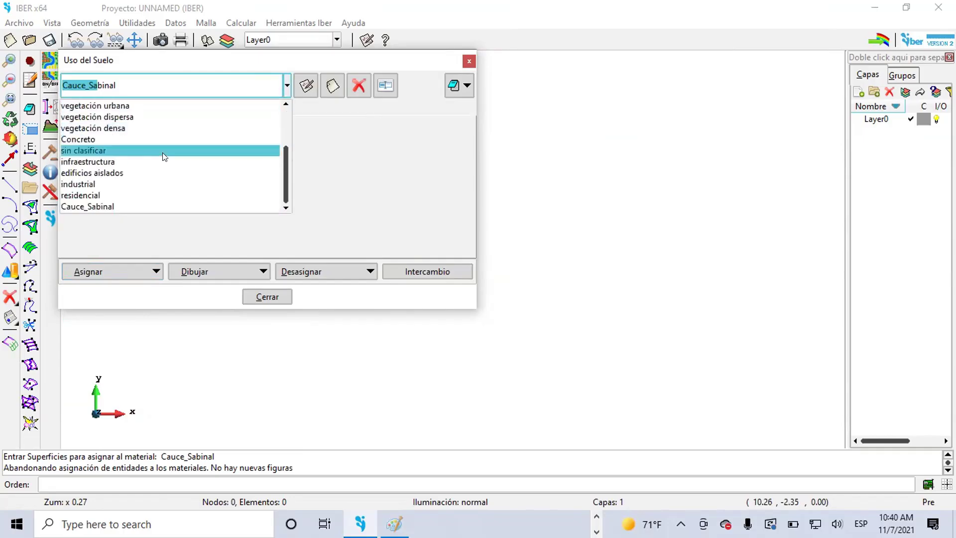
pyautogui.click(141, 207)
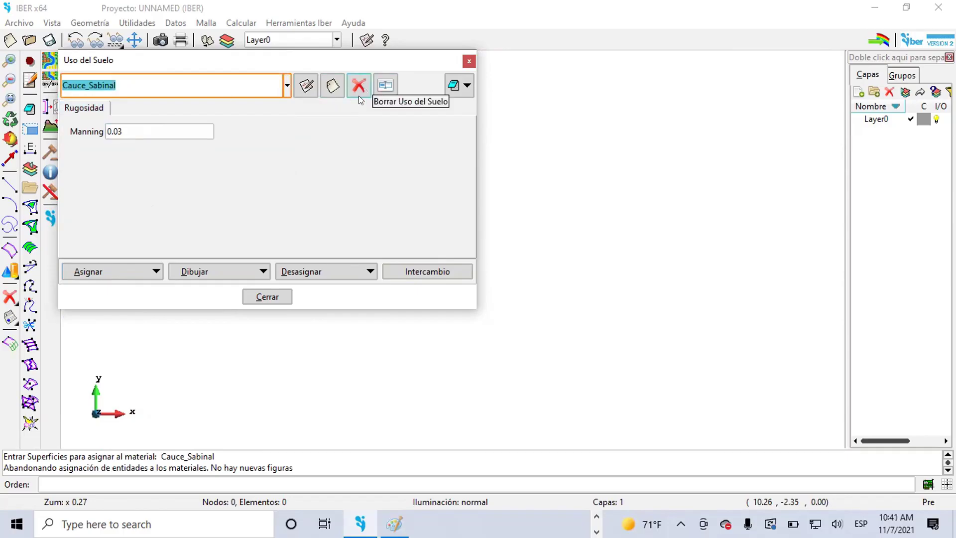
pyautogui.click(262, 293)
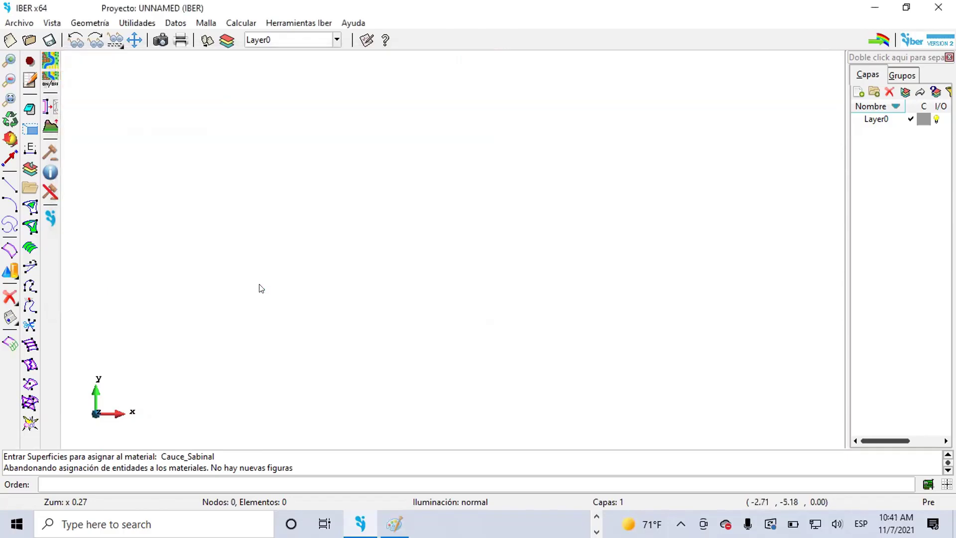
# Step: Examine the hyetograph definition dialog under the hydrological processes, enlarging it and closing it without defining any hyetograph
pyautogui.click(171, 22)
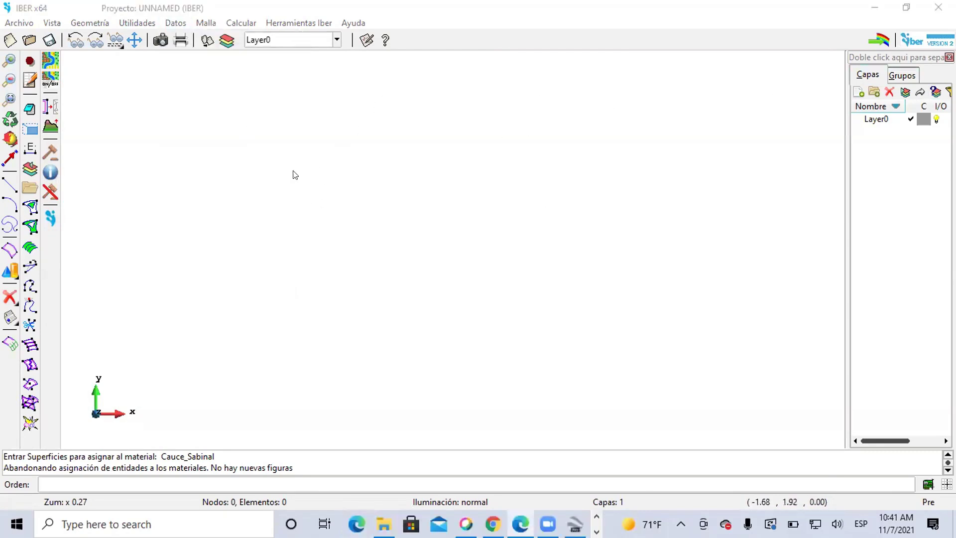
pyautogui.click(296, 172)
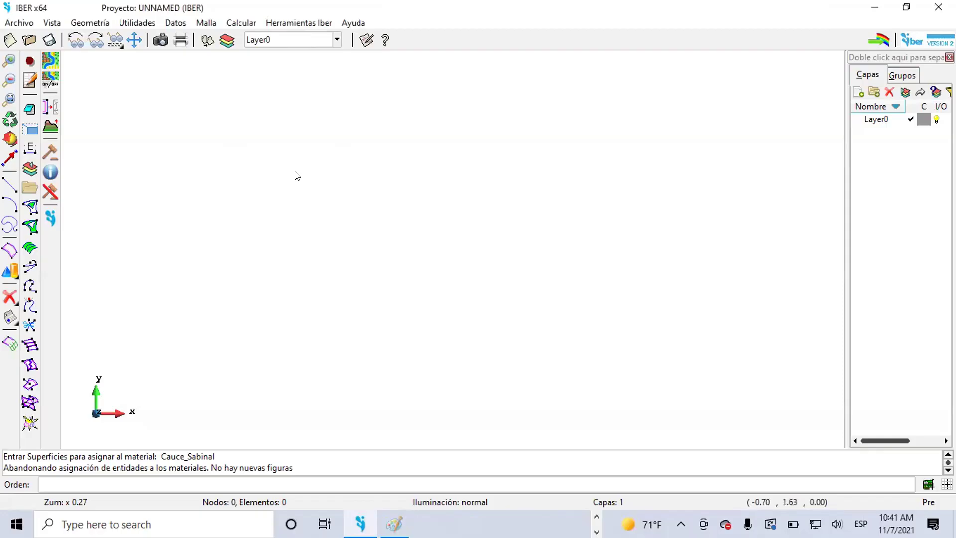
pyautogui.click(181, 23)
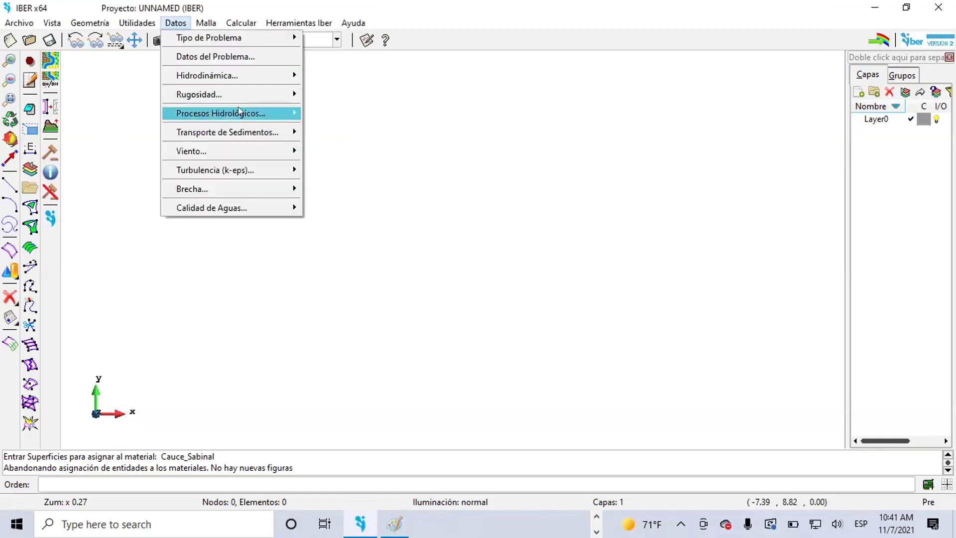
pyautogui.moveTo(238, 106)
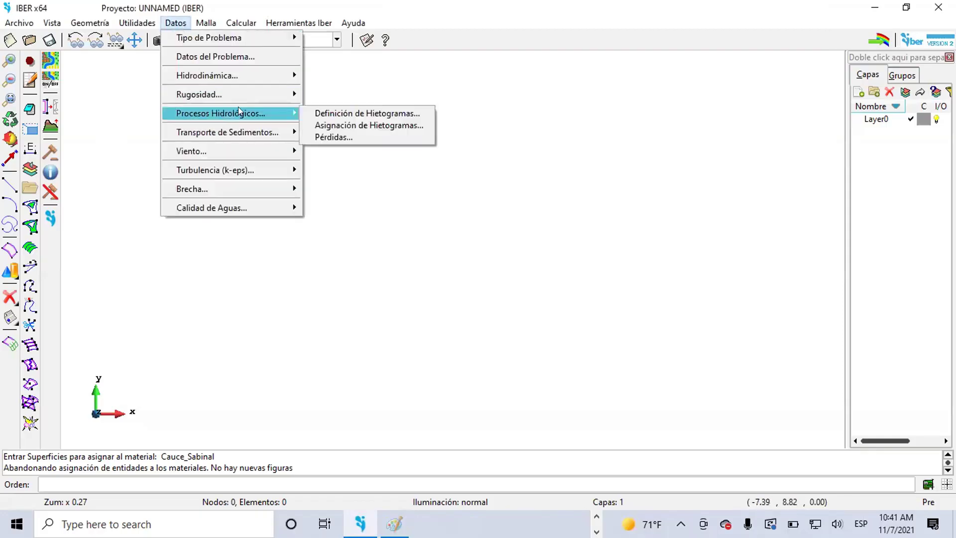
pyautogui.click(337, 114)
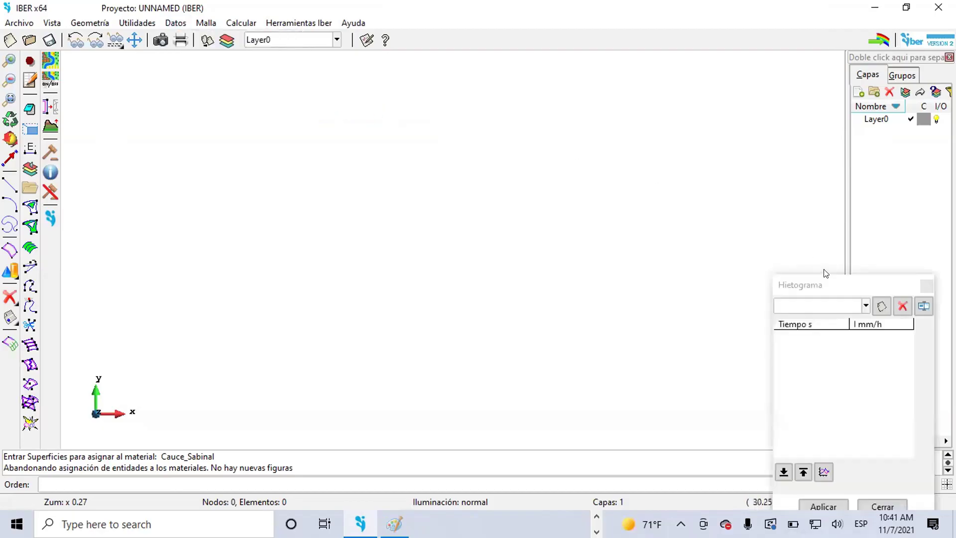
pyautogui.moveTo(822, 287); pyautogui.dragTo(376, 159)
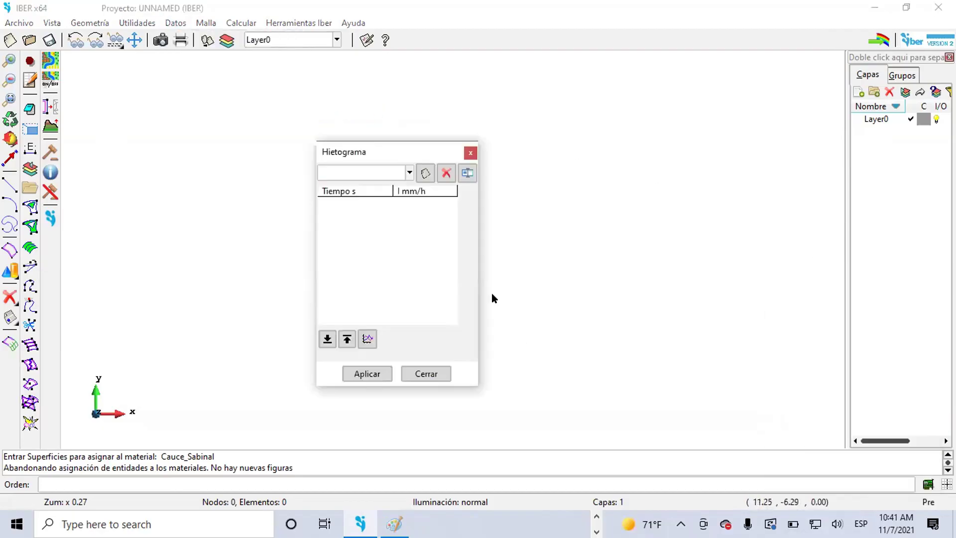
pyautogui.moveTo(479, 285); pyautogui.dragTo(556, 293)
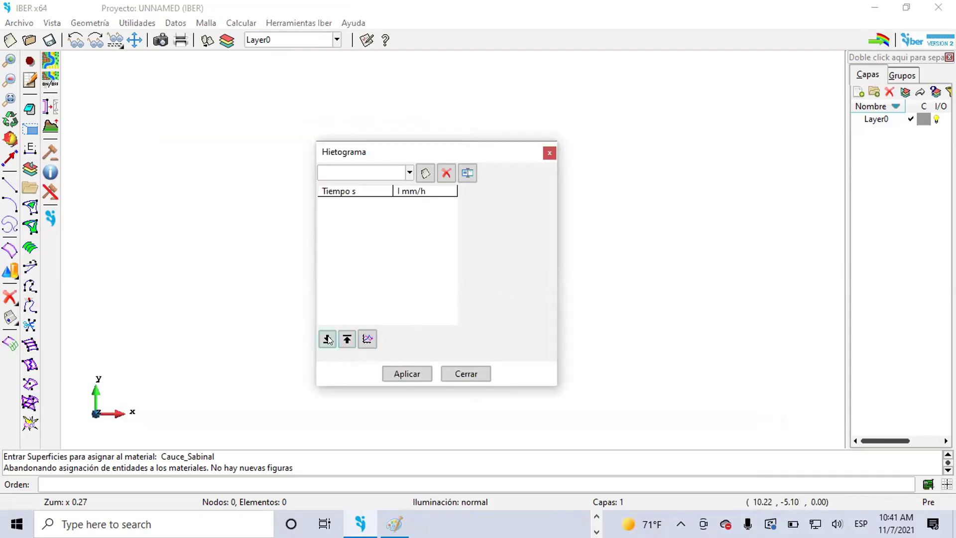
pyautogui.moveTo(364, 149); pyautogui.dragTo(183, 85)
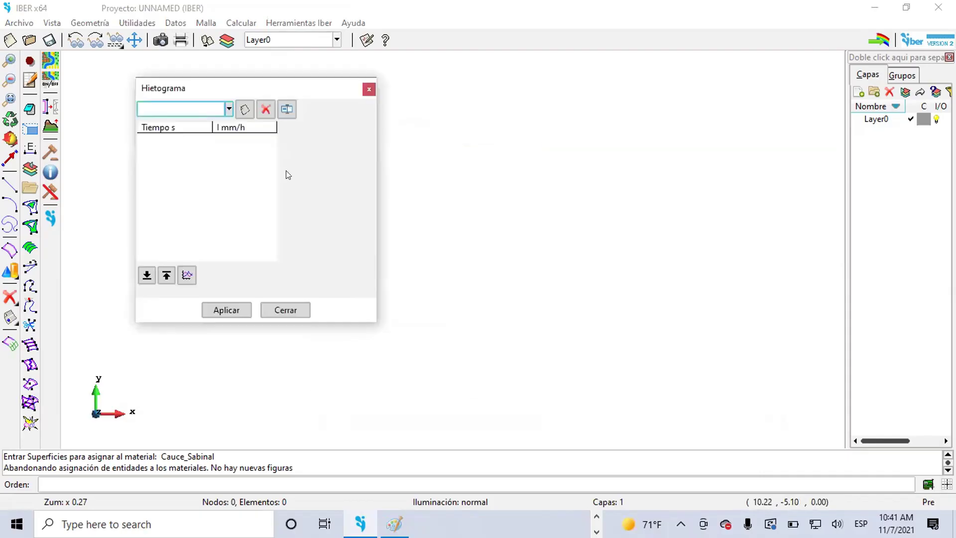
pyautogui.moveTo(373, 321); pyautogui.dragTo(410, 368)
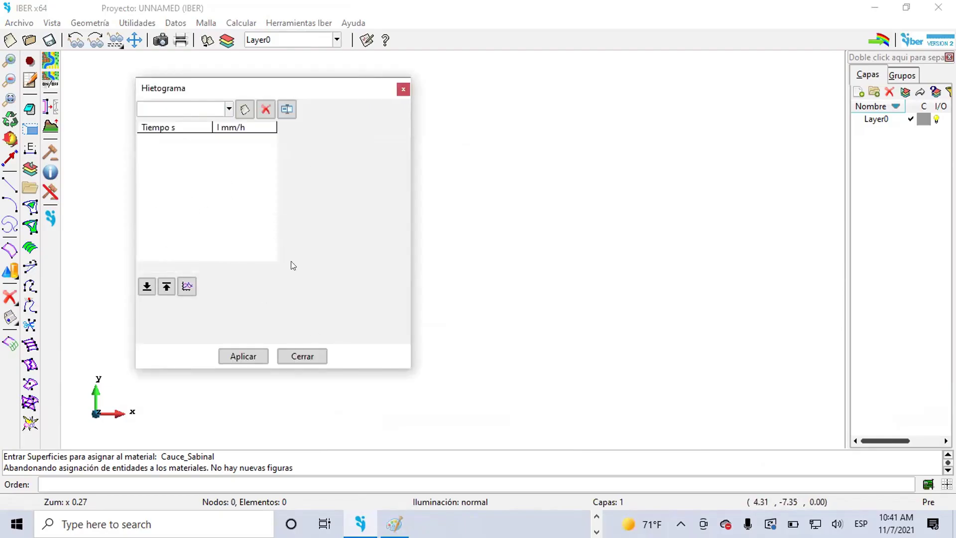
pyautogui.click(303, 354)
# Step: Open the hyetograph assignment settings of the hydrological processes
pyautogui.click(172, 23)
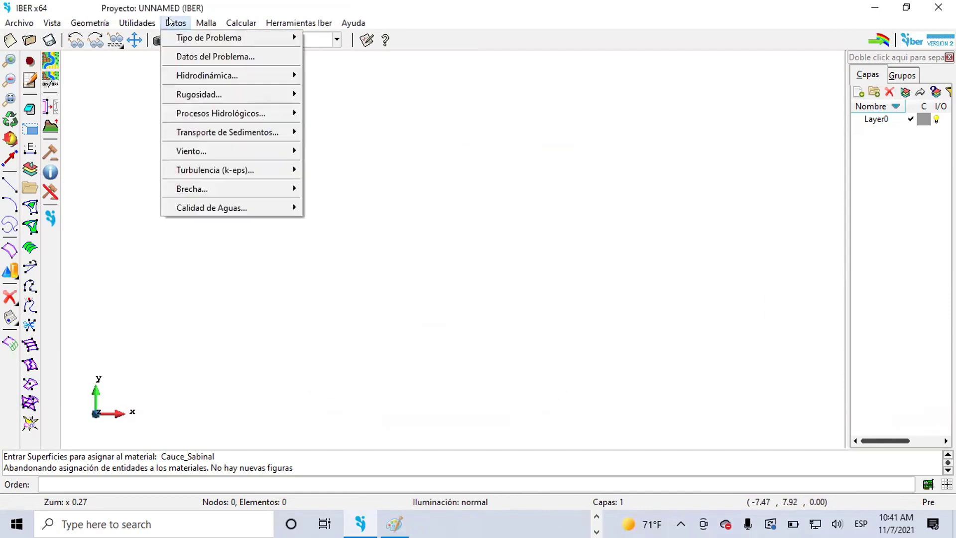
pyautogui.moveTo(243, 111)
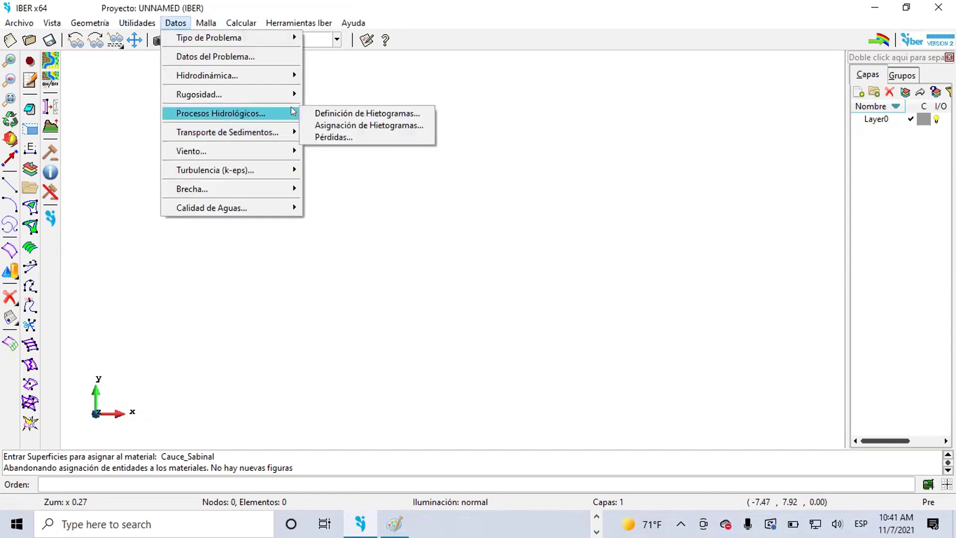
pyautogui.click(336, 126)
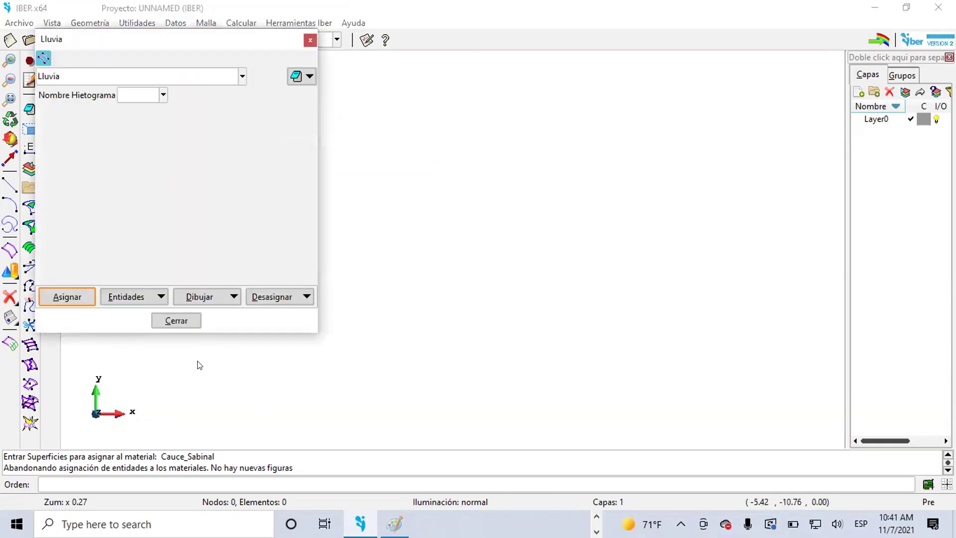
# Step: Review the loss model options for the hydrological processes, select SCS, and close the losses settings without assigning them
pyautogui.click(185, 325)
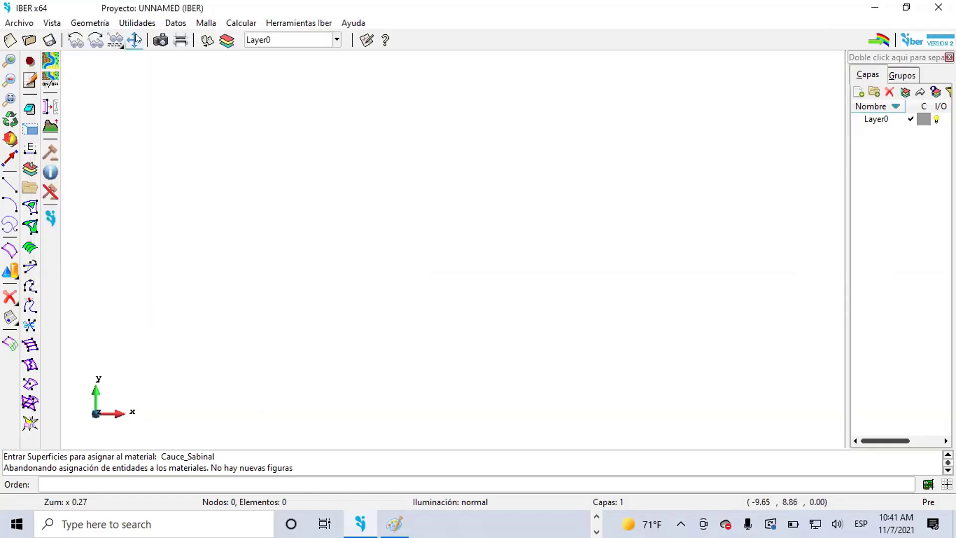
pyautogui.click(172, 23)
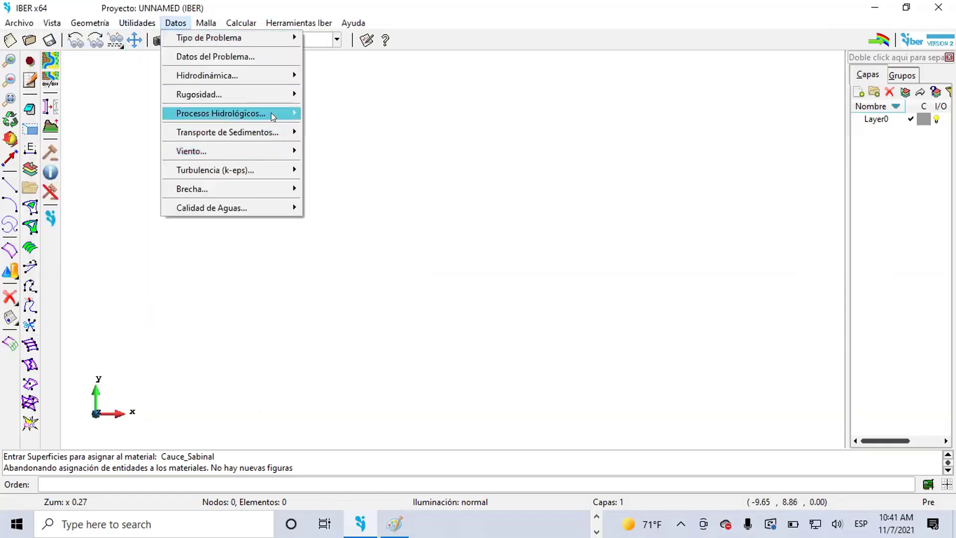
pyautogui.click(333, 137)
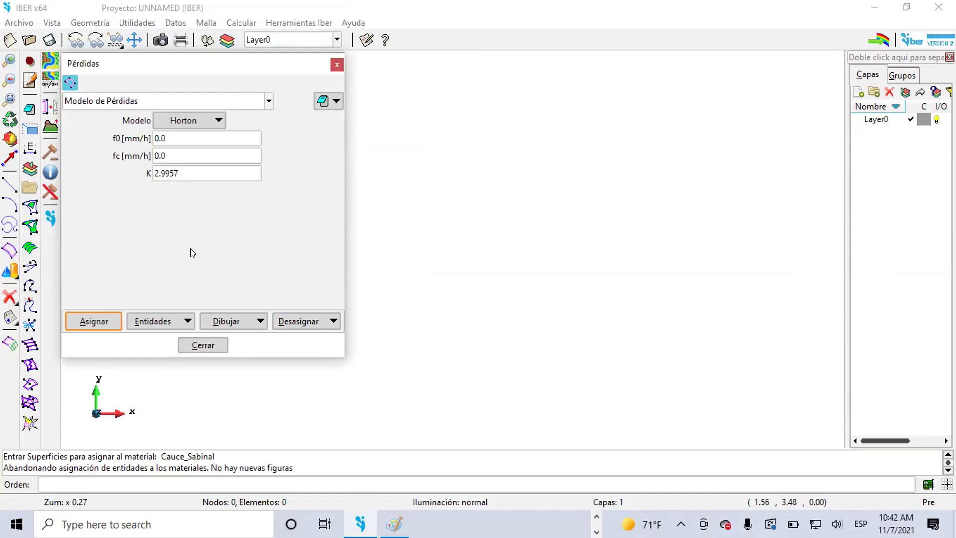
pyautogui.click(216, 119)
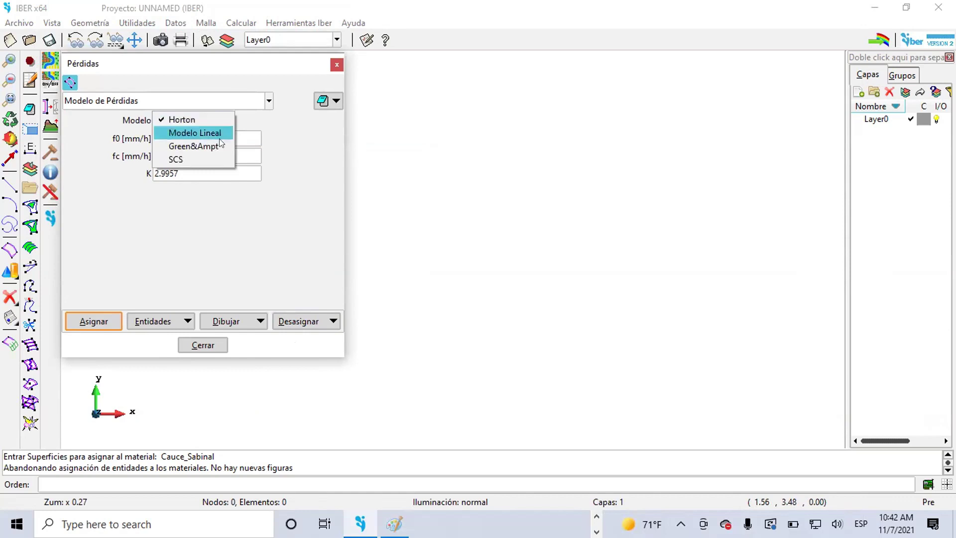
pyautogui.click(202, 159)
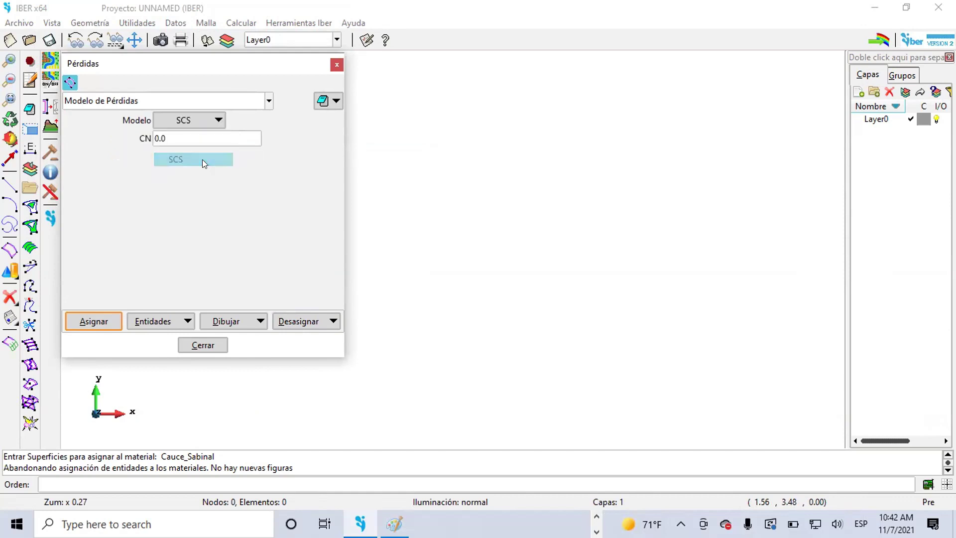
pyautogui.click(202, 126)
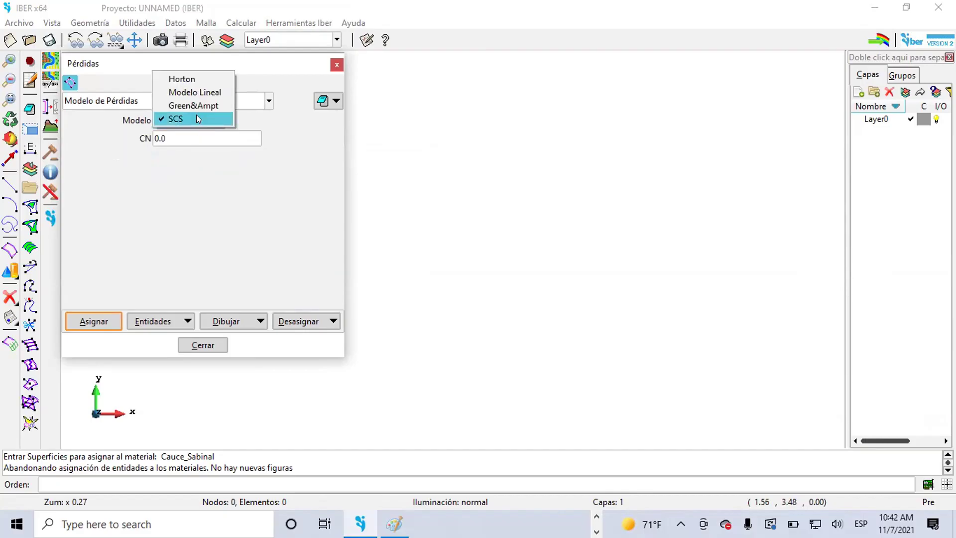
pyautogui.click(197, 115)
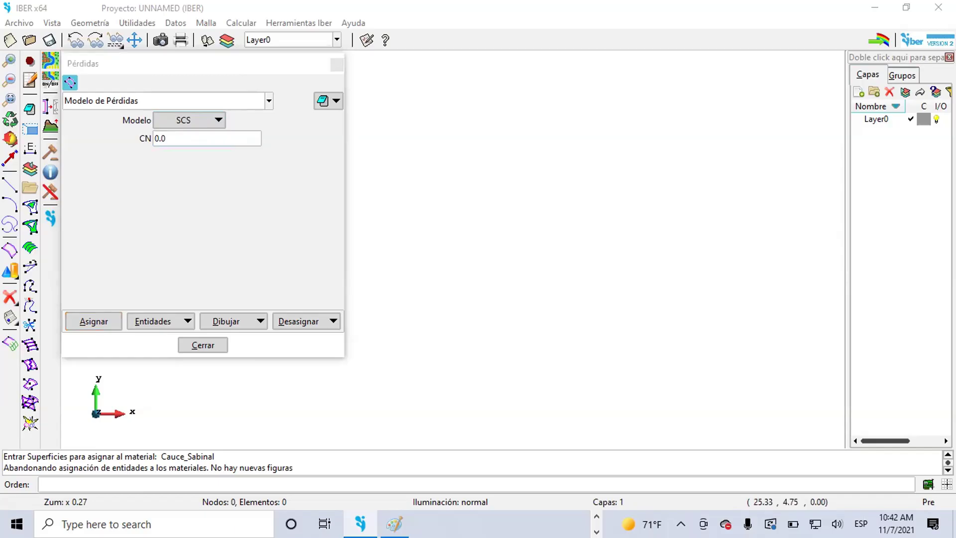
pyautogui.click(203, 345)
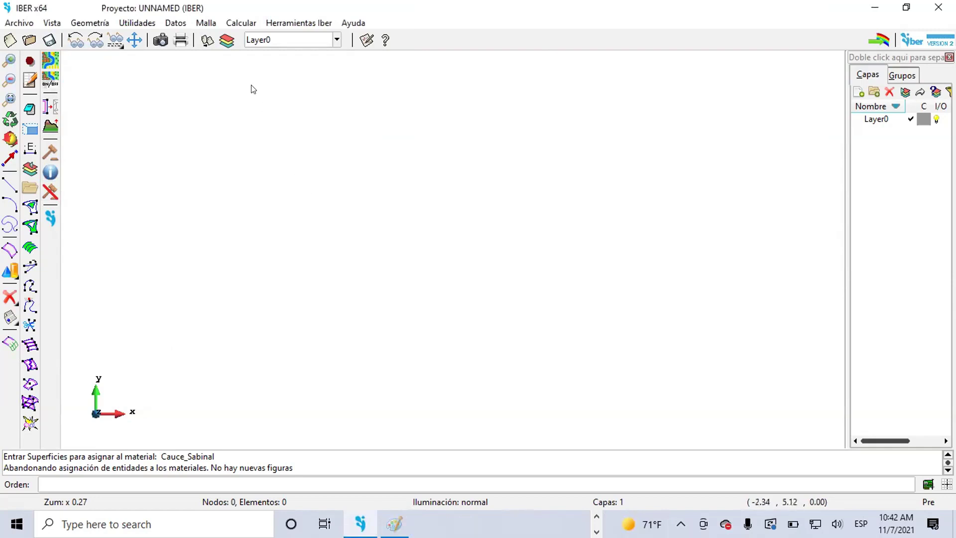
# Step: In the problem data, set the maximum simulation time to 3600 s and the results interval to 300 s
pyautogui.click(176, 23)
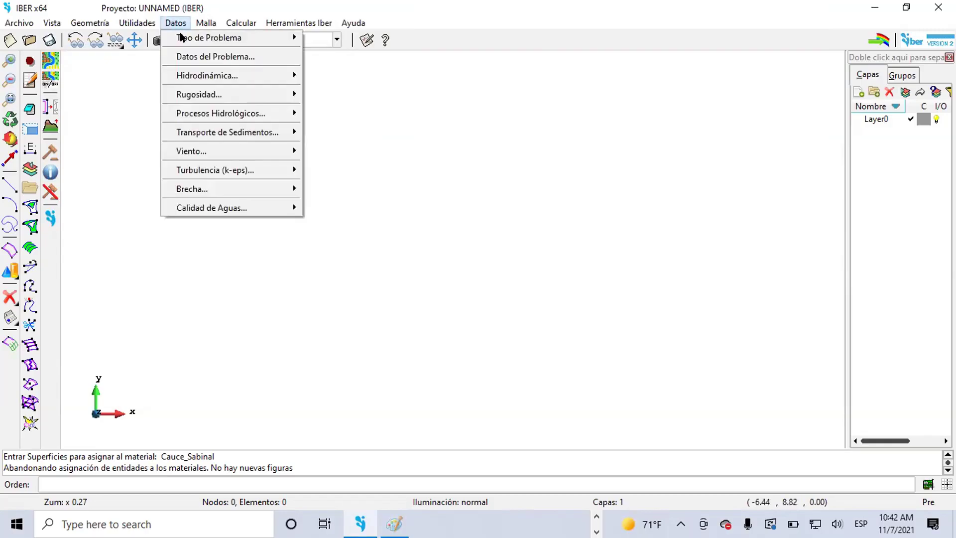
pyautogui.click(192, 56)
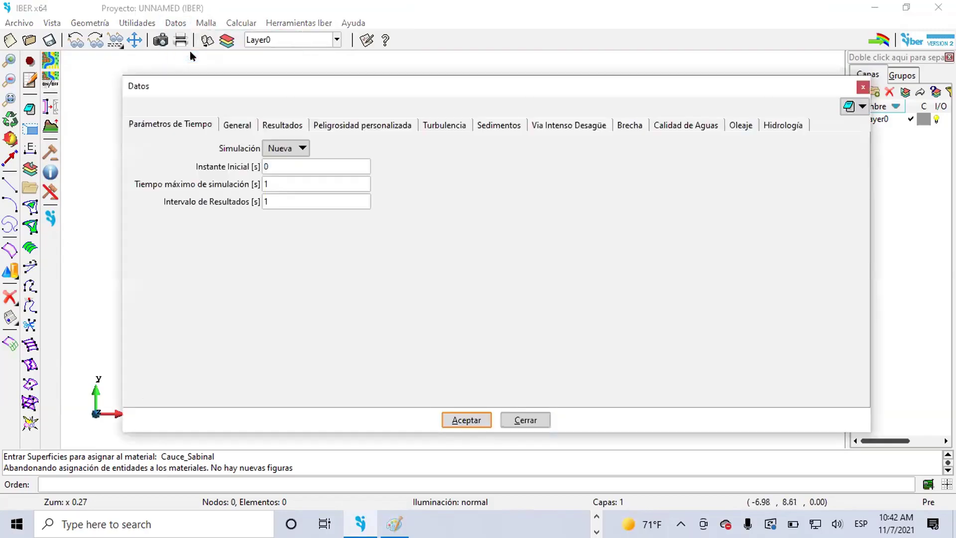
pyautogui.doubleClick(268, 184)
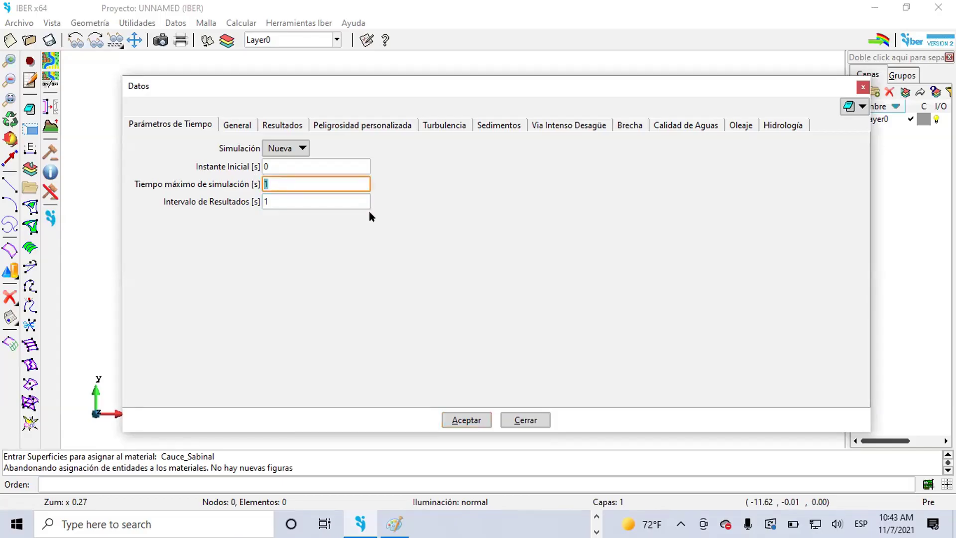
pyautogui.write('3600')
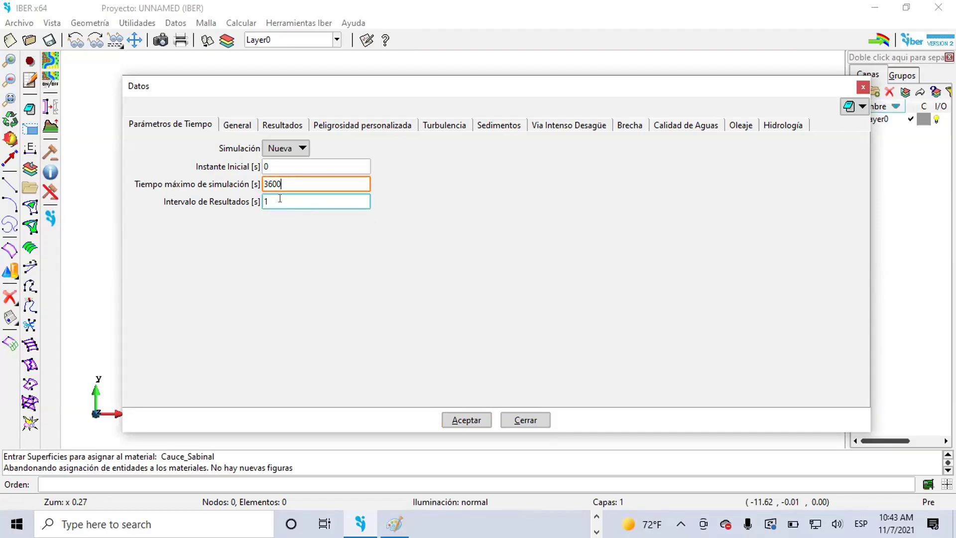
pyautogui.press('Tab')
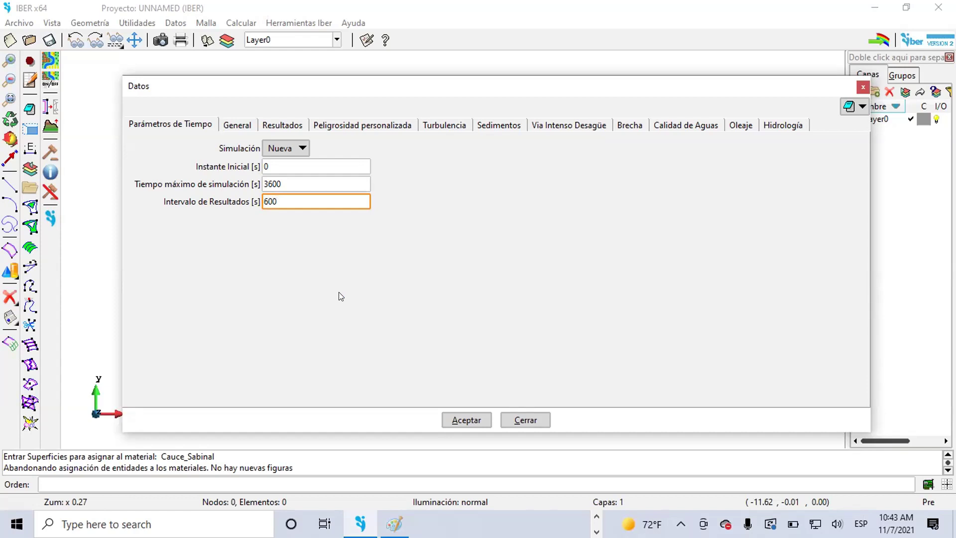
pyautogui.moveTo(286, 200); pyautogui.dragTo(251, 199)
pyautogui.write('300')
# Step: Review the general calculation parameters, including the number of processors, CFL and maximum time increment
pyautogui.click(243, 128)
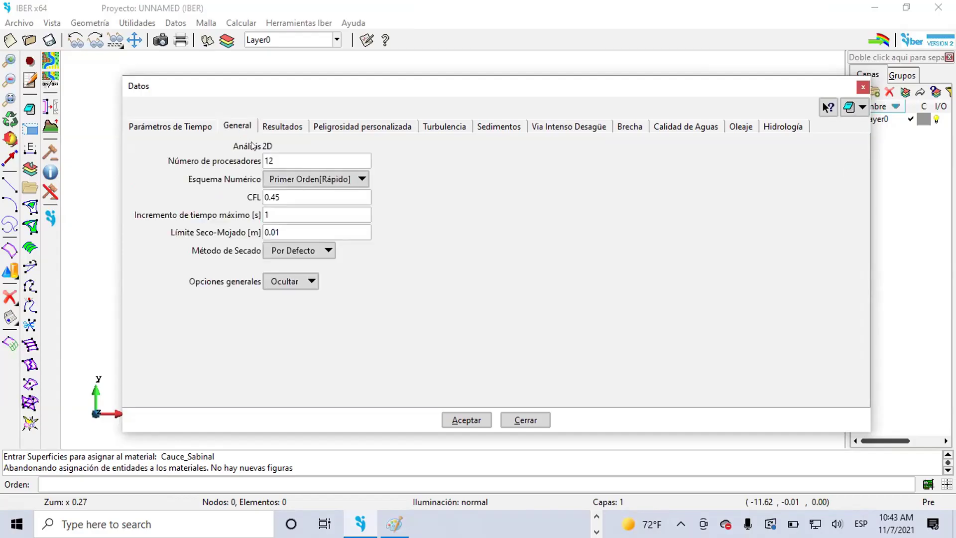
pyautogui.doubleClick(286, 155)
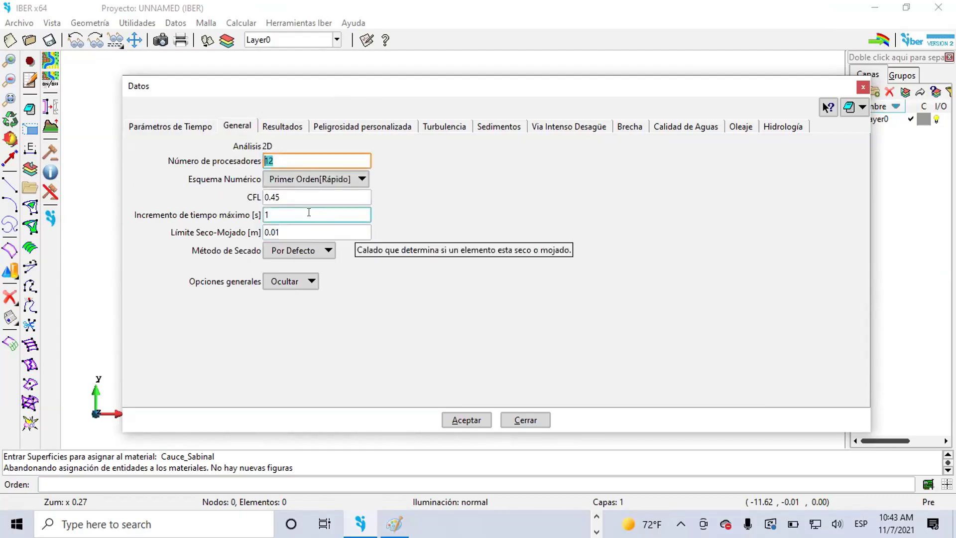
pyautogui.click(281, 194)
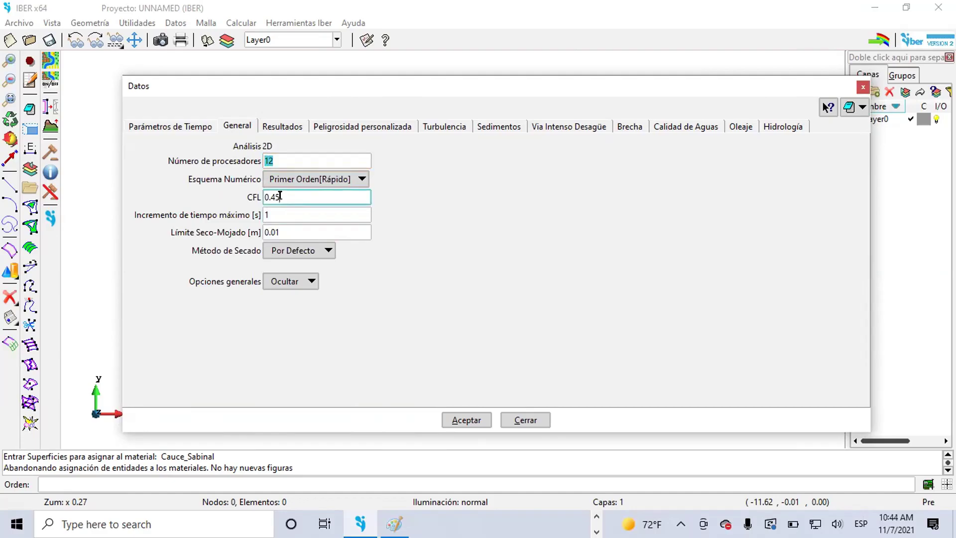
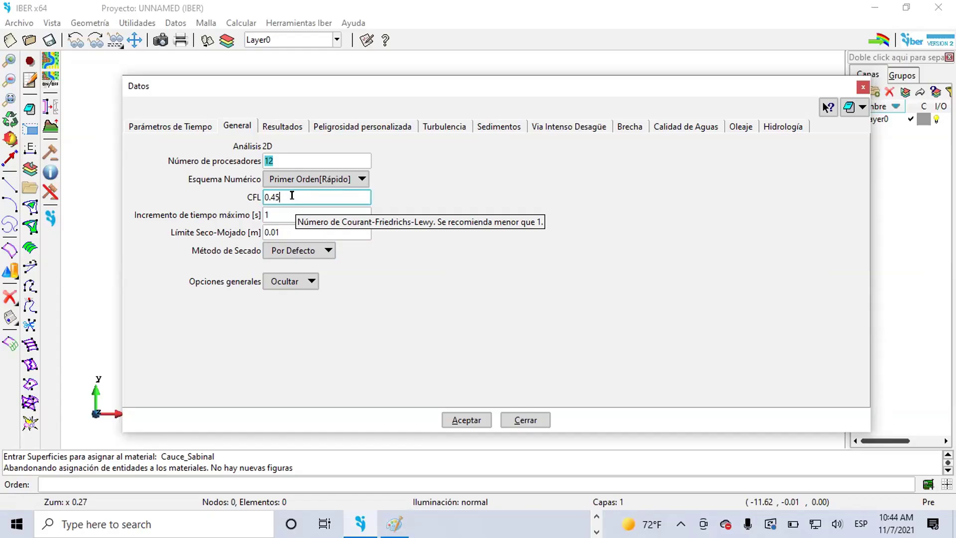
pyautogui.click(273, 214)
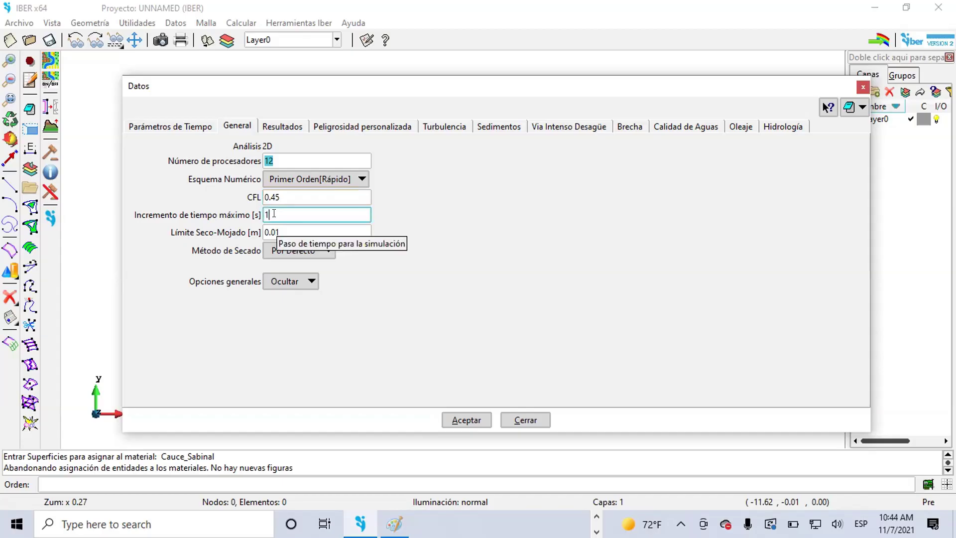
# Step: Examine the list of result outputs in the problem data, enlarging the dialog to show more of them
pyautogui.click(279, 127)
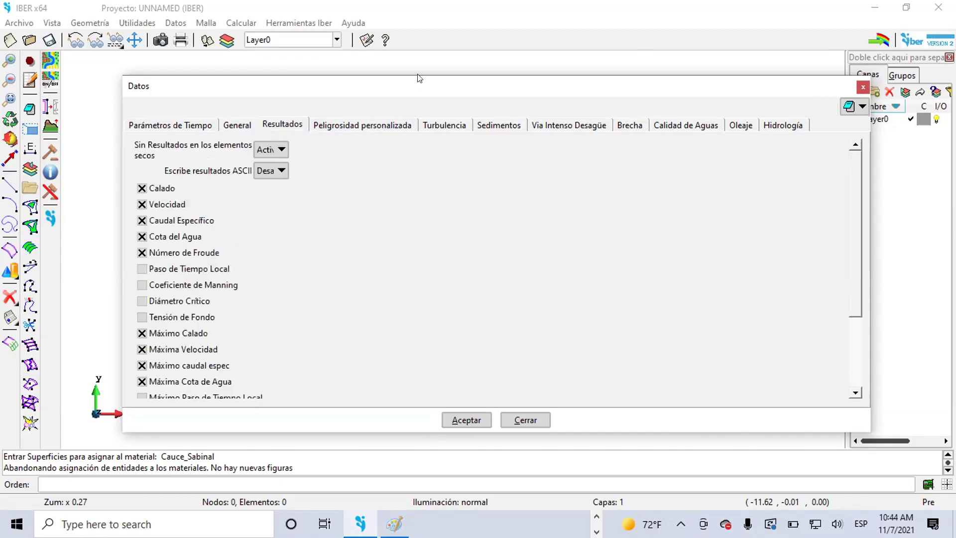
pyautogui.moveTo(407, 85); pyautogui.dragTo(387, 30)
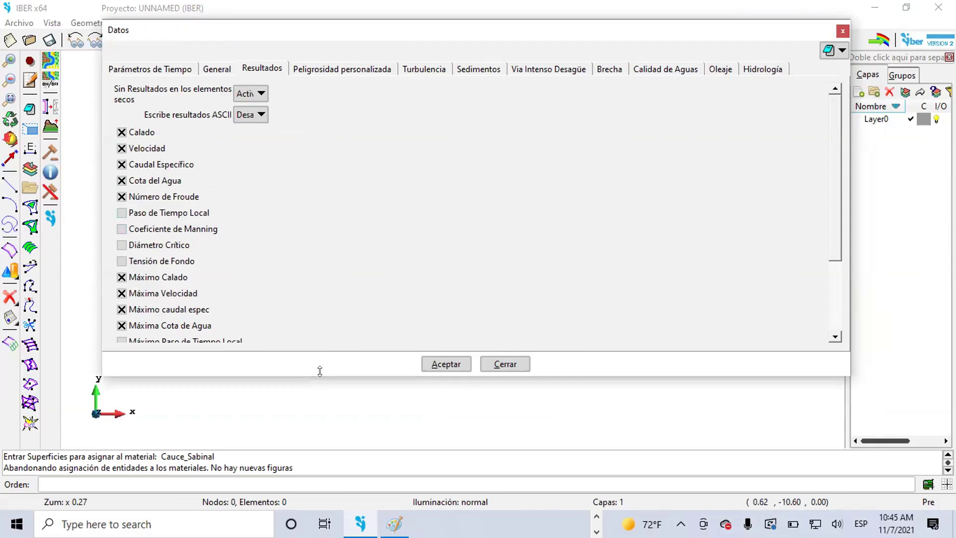
pyautogui.moveTo(320, 371); pyautogui.dragTo(319, 429)
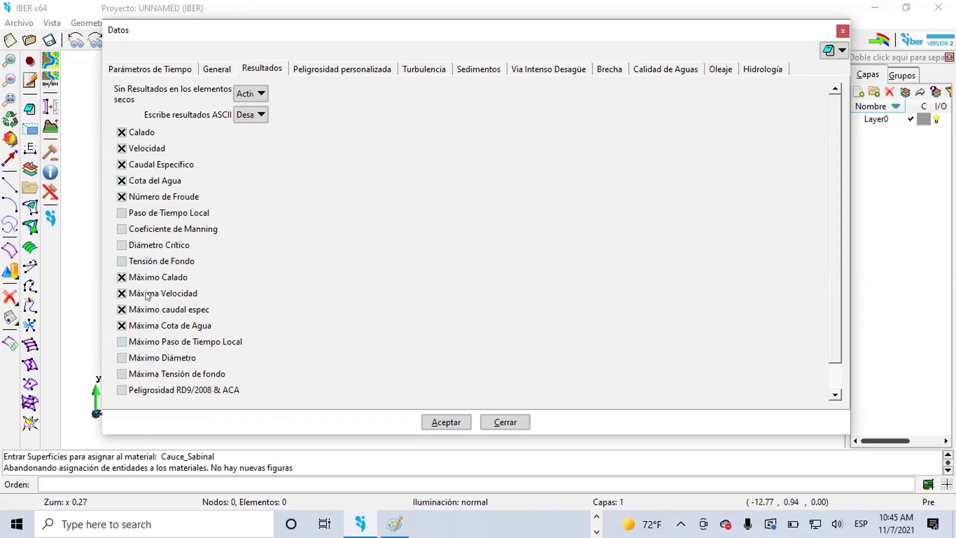
# Step: Enable the hazard table (Tabla de Peligrosidad) in the custom hazard settings
pyautogui.click(349, 64)
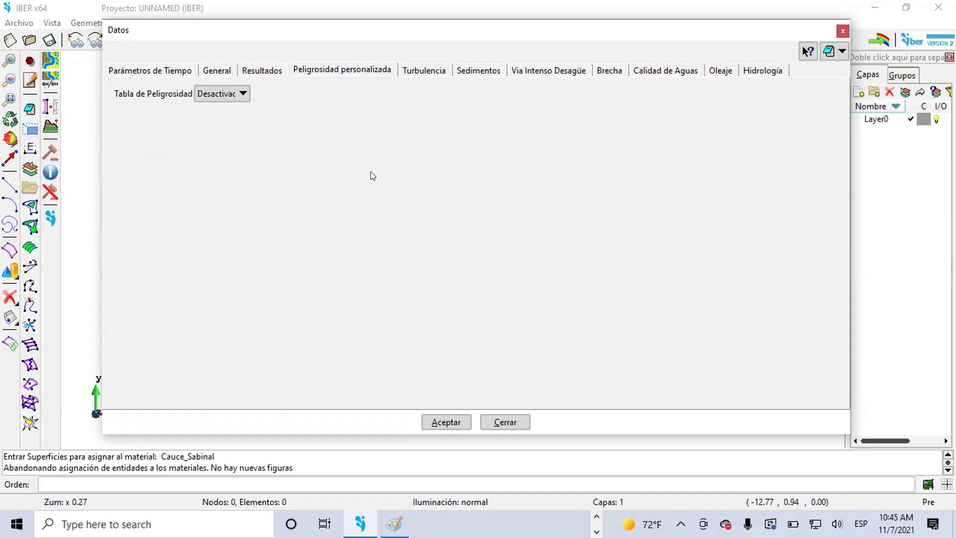
pyautogui.click(242, 91)
pyautogui.click(243, 91)
pyautogui.click(244, 94)
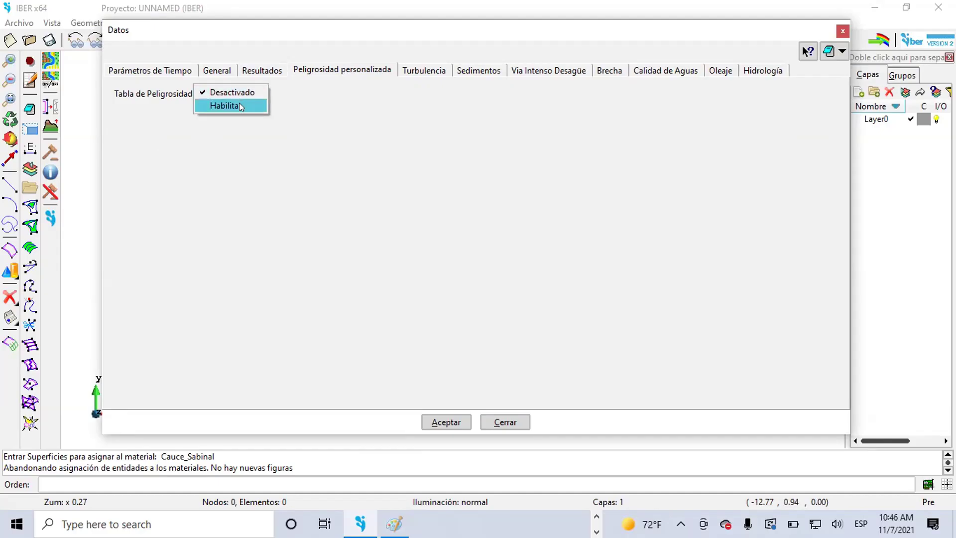
pyautogui.click(239, 105)
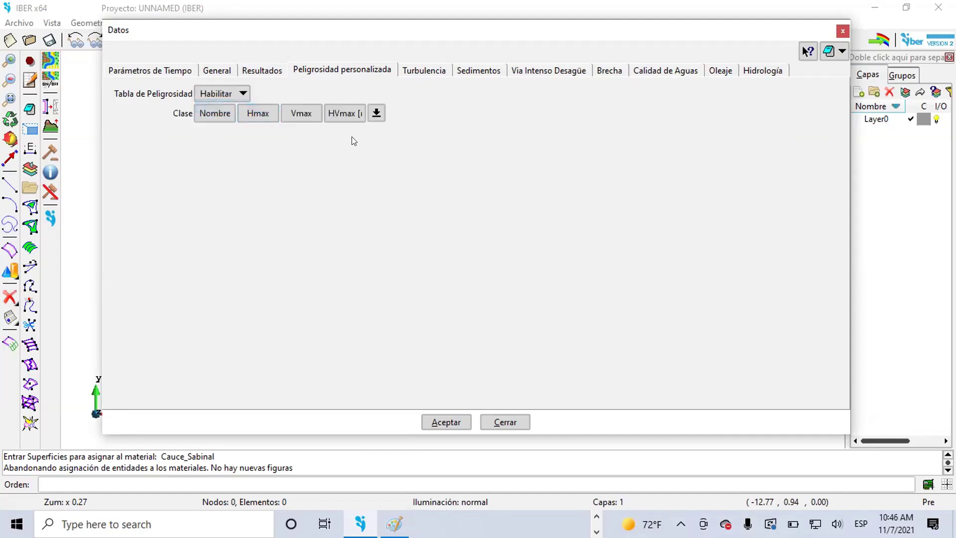
# Step: Add a hazard class named Baja with Hmax 0.2, Vmax 0.5 and HVmax 0.1
pyautogui.click(378, 113)
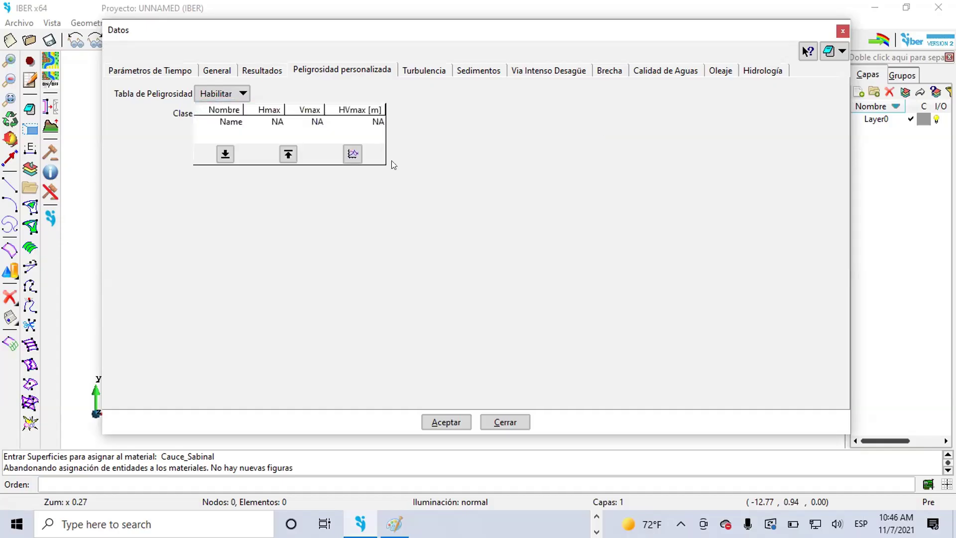
pyautogui.doubleClick(220, 123)
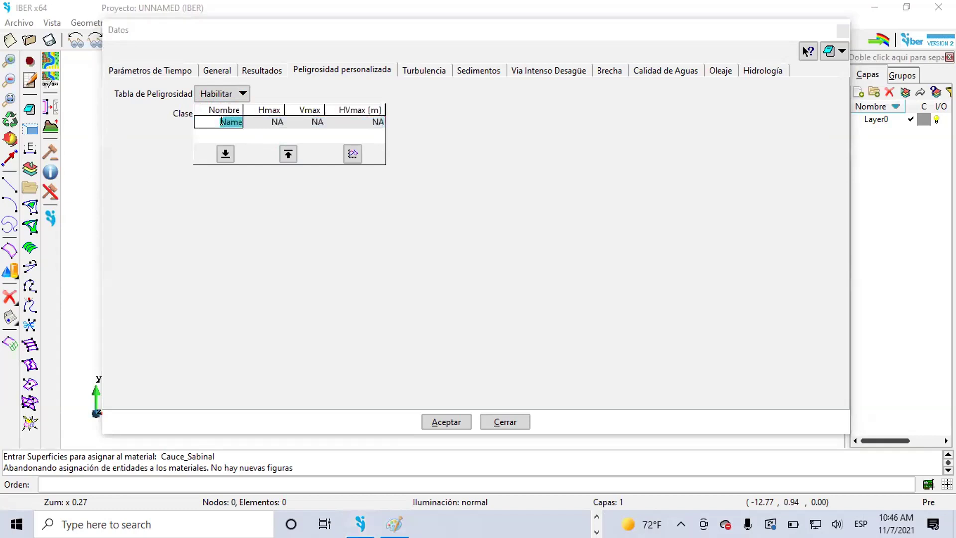
pyautogui.write('Baja')
pyautogui.click(273, 125)
pyautogui.click(272, 121)
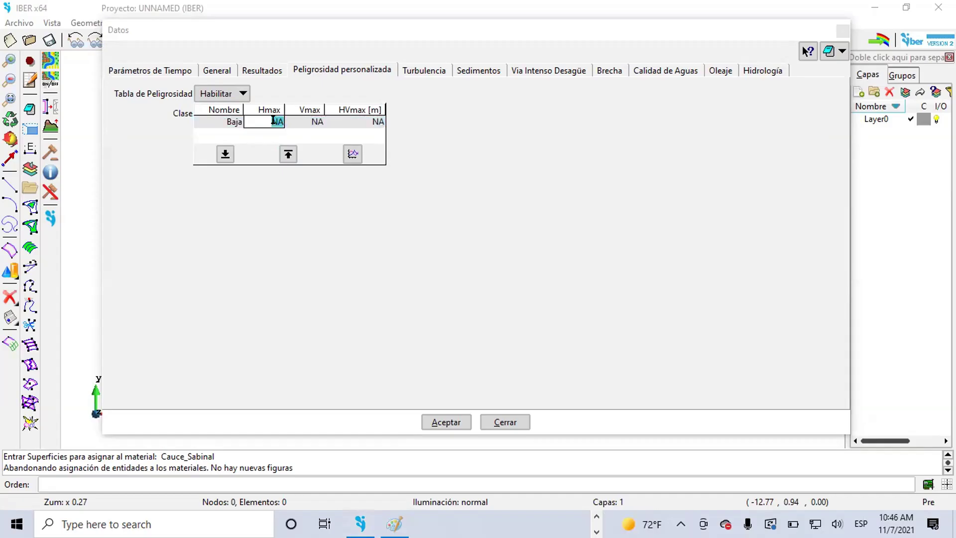
pyautogui.write('0.2')
pyautogui.click(302, 121)
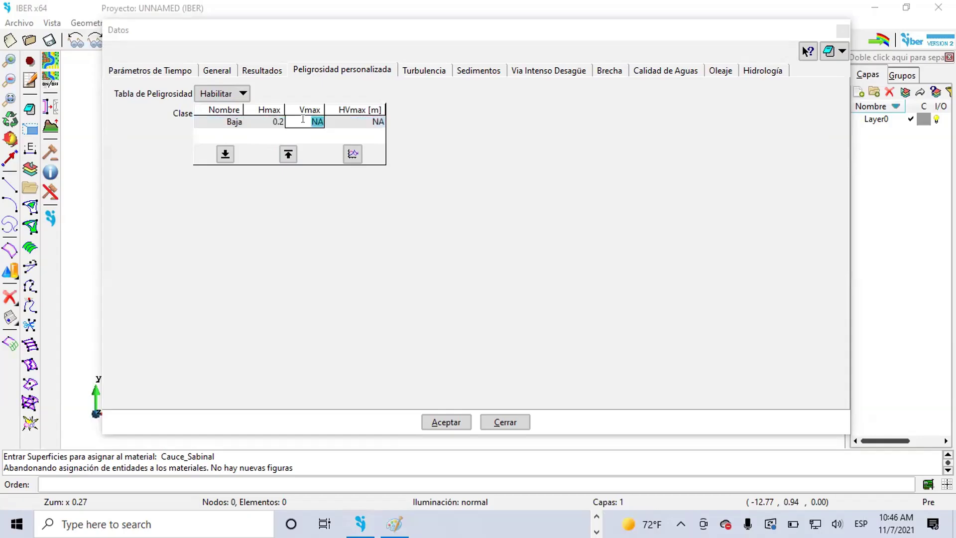
pyautogui.write('0.5')
pyautogui.click(365, 121)
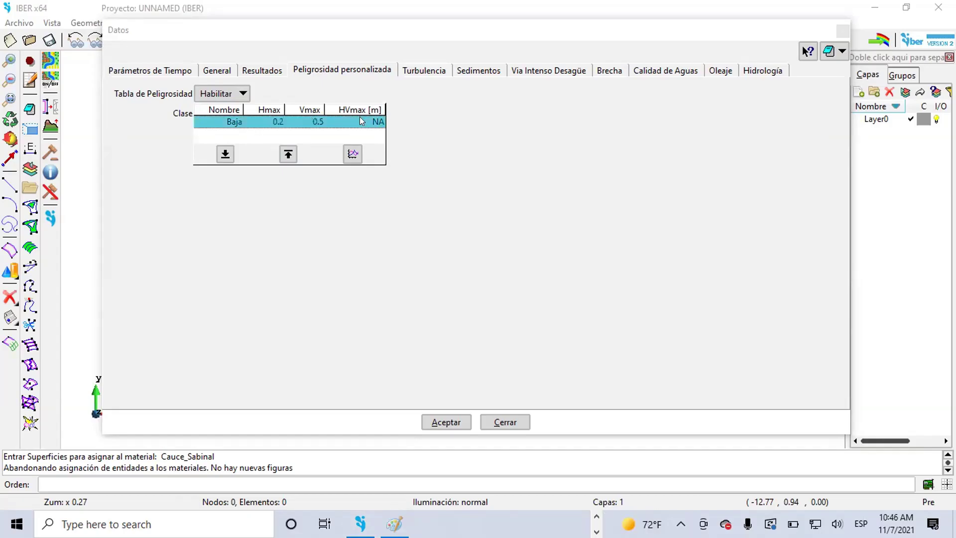
pyautogui.click(359, 119)
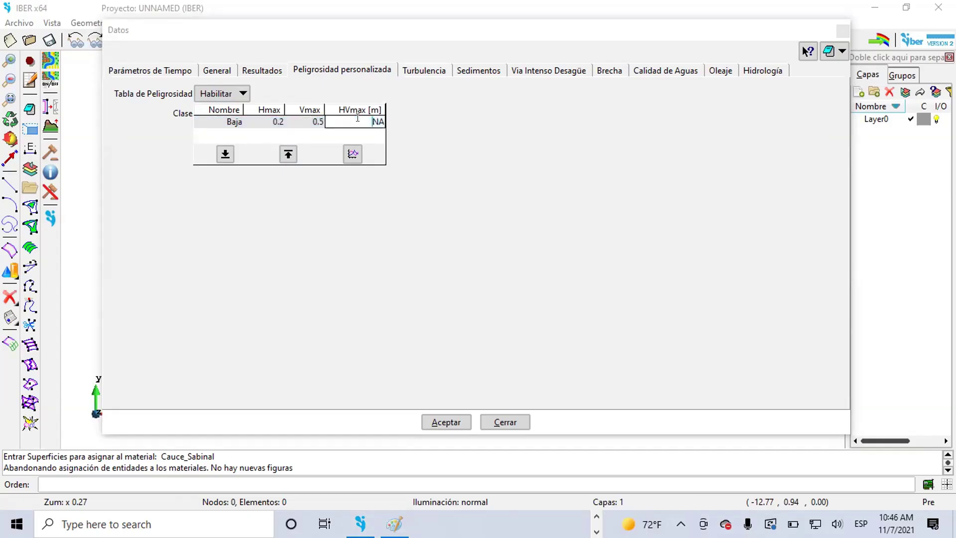
pyautogui.moveTo(358, 117); pyautogui.dragTo(398, 128)
pyautogui.write('0.1')
pyautogui.press('Return')
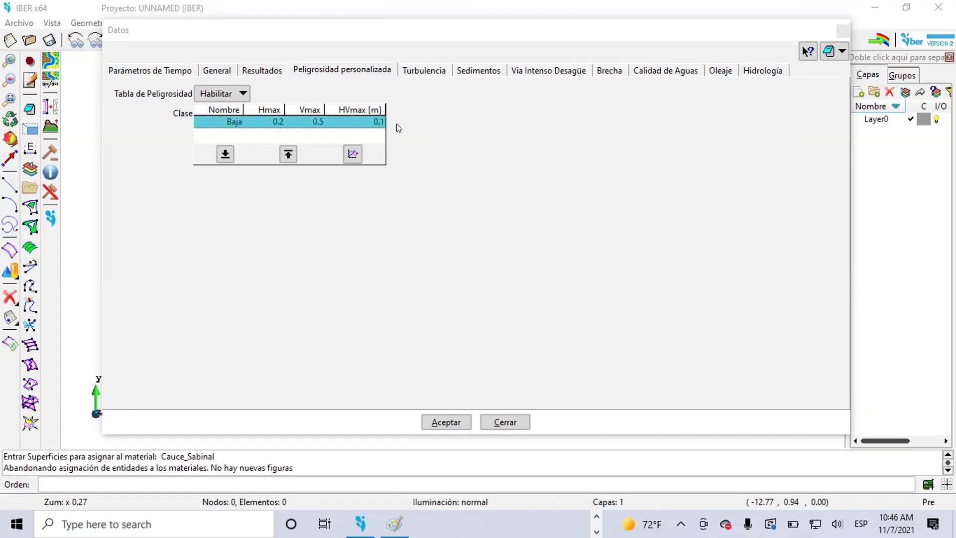
# Step: Add a second hazard class named Medio to the hazard table, keeping Hmax 0.2, Vmax 0.5 and HVmax 0.1
pyautogui.click(225, 154)
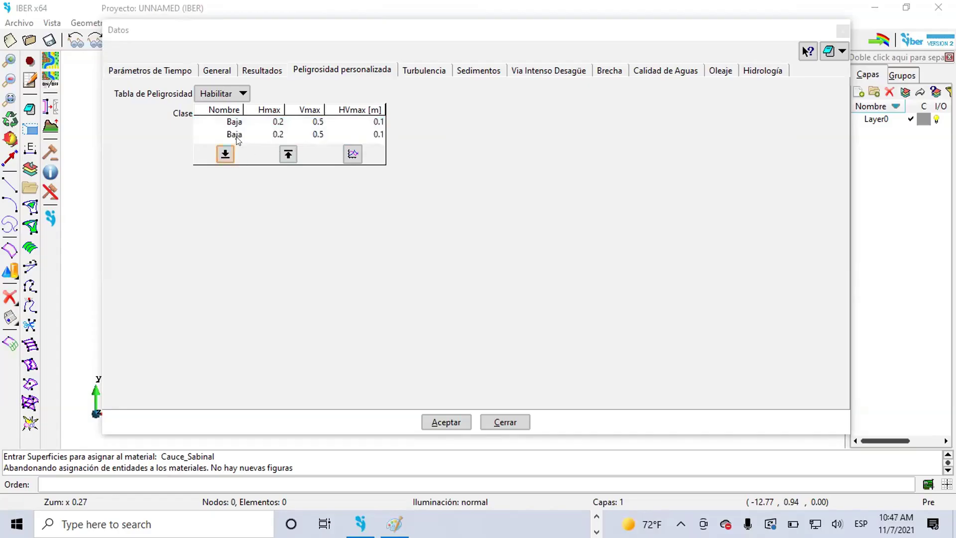
pyautogui.doubleClick(235, 135)
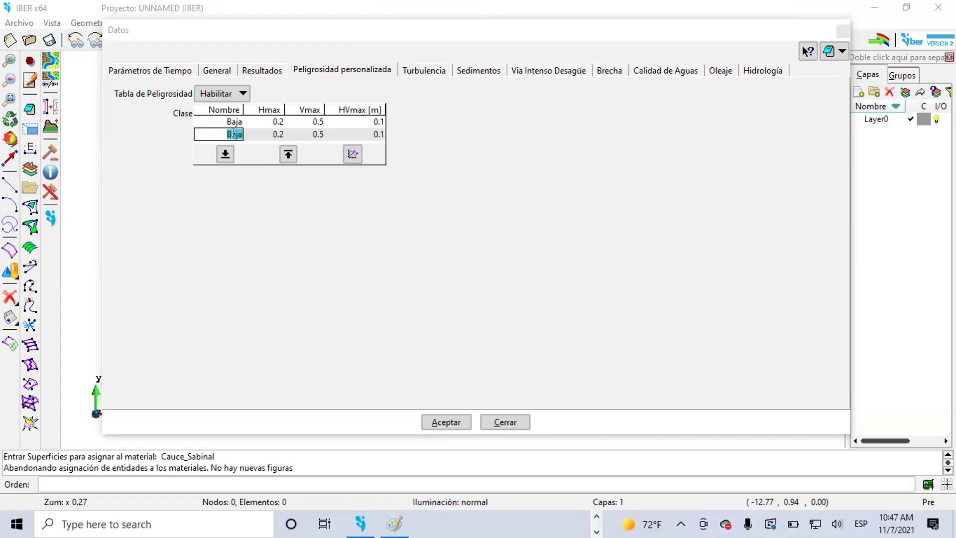
pyautogui.press('capslock')
pyautogui.write('Medio')
pyautogui.click(277, 139)
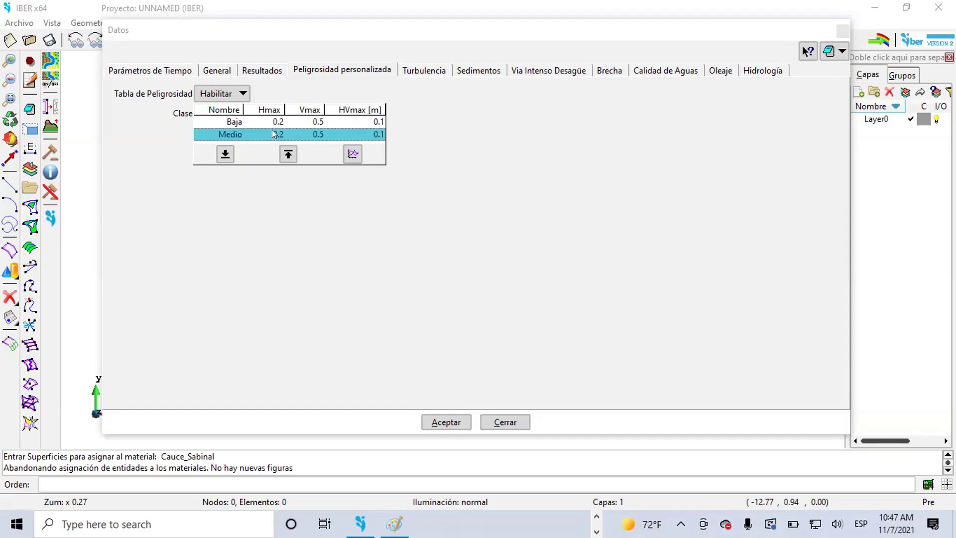
pyautogui.click(272, 131)
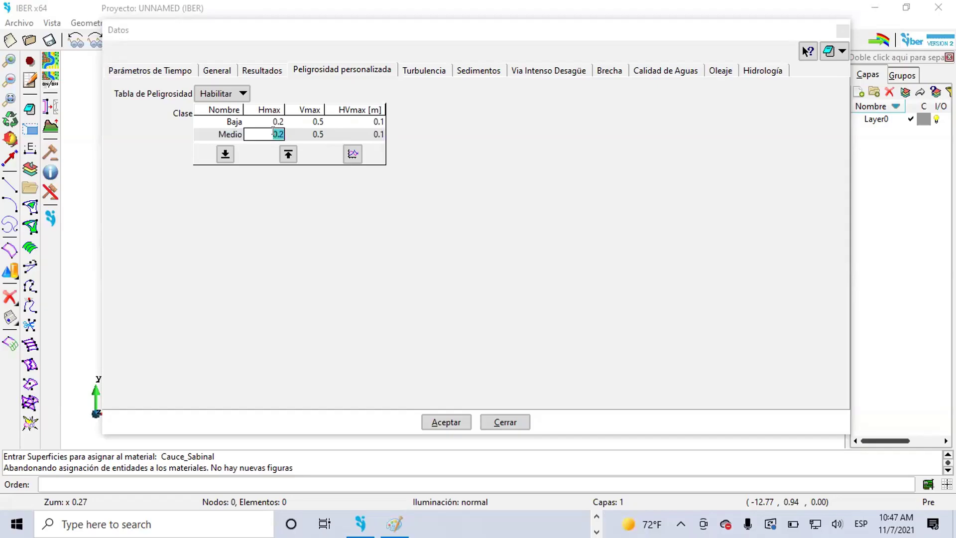
pyautogui.click(320, 136)
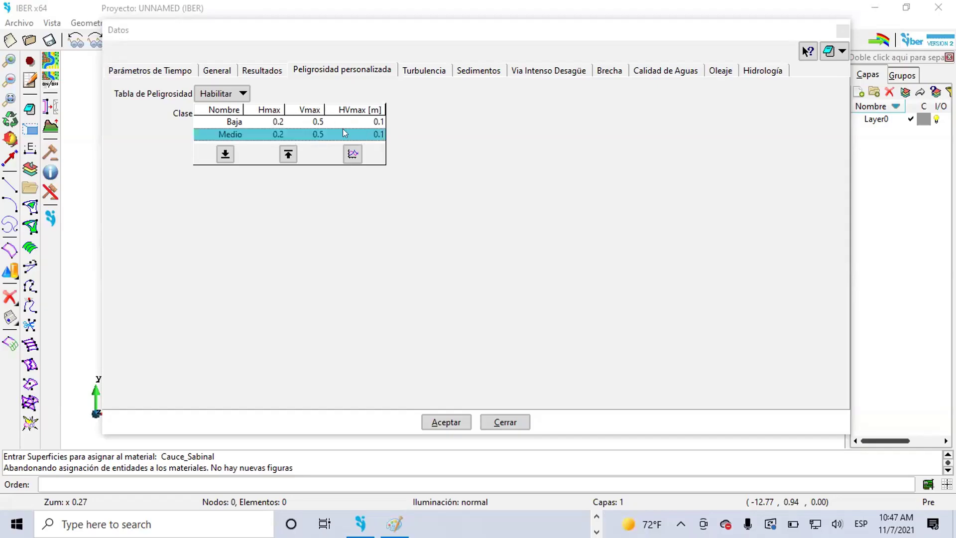
# Step: Switch the hazard table off and on again, reopen its class list and try to graph the classes
pyautogui.click(242, 94)
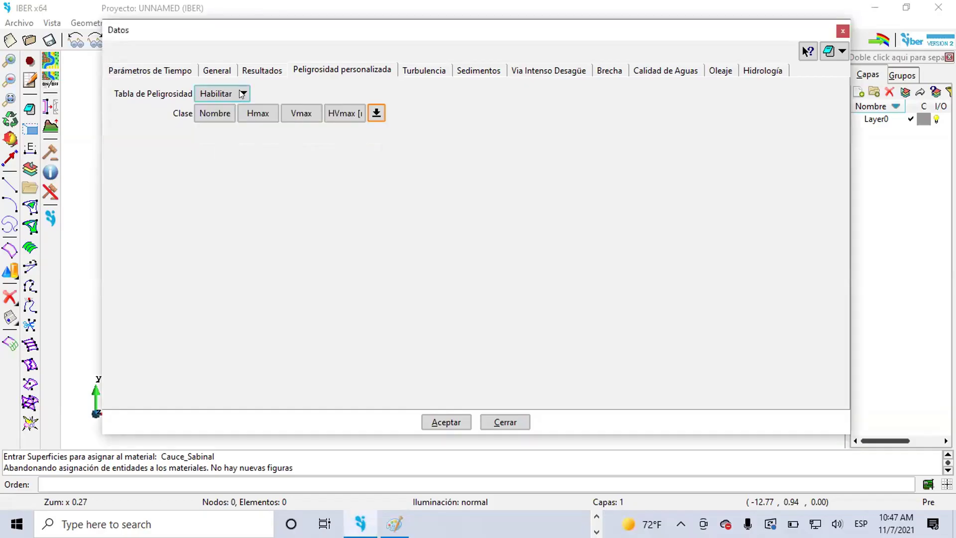
pyautogui.click(247, 80)
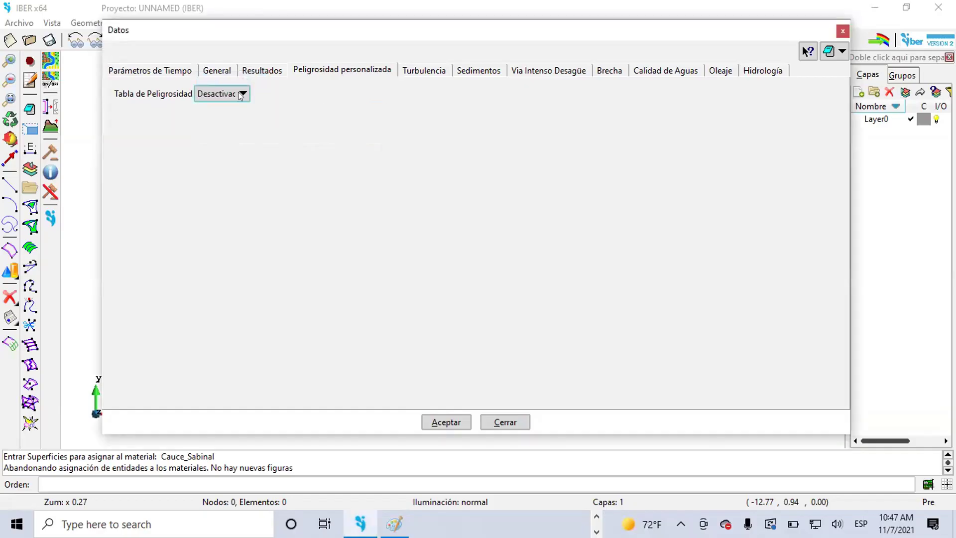
pyautogui.click(238, 94)
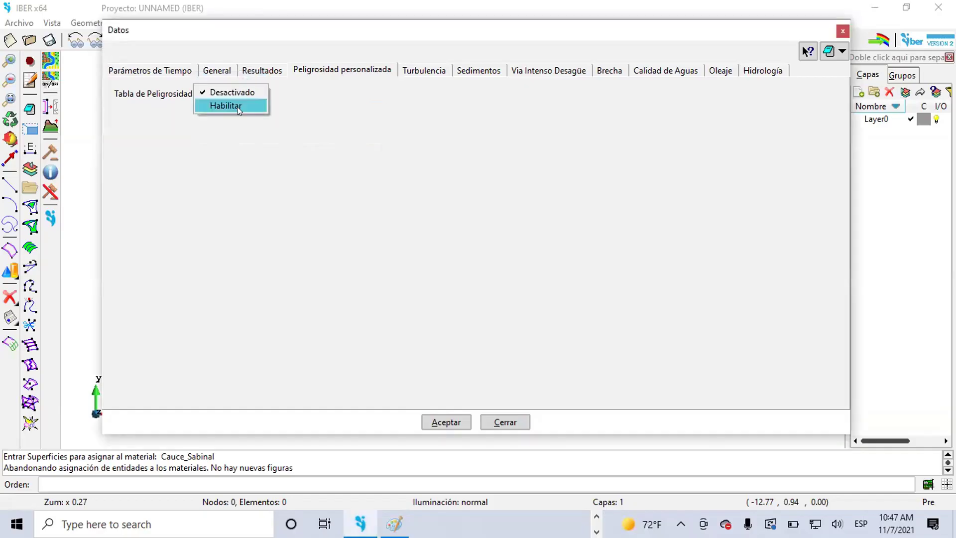
pyautogui.click(237, 105)
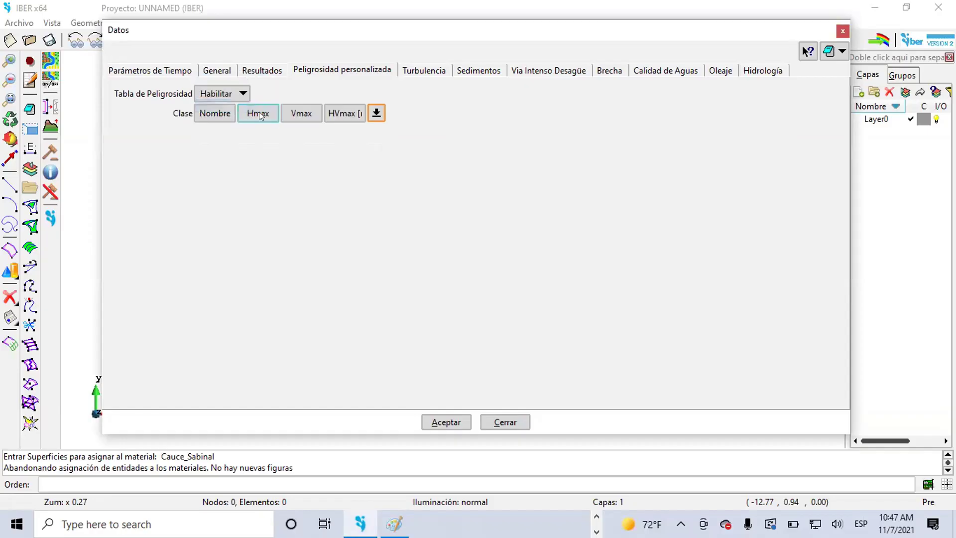
pyautogui.click(377, 113)
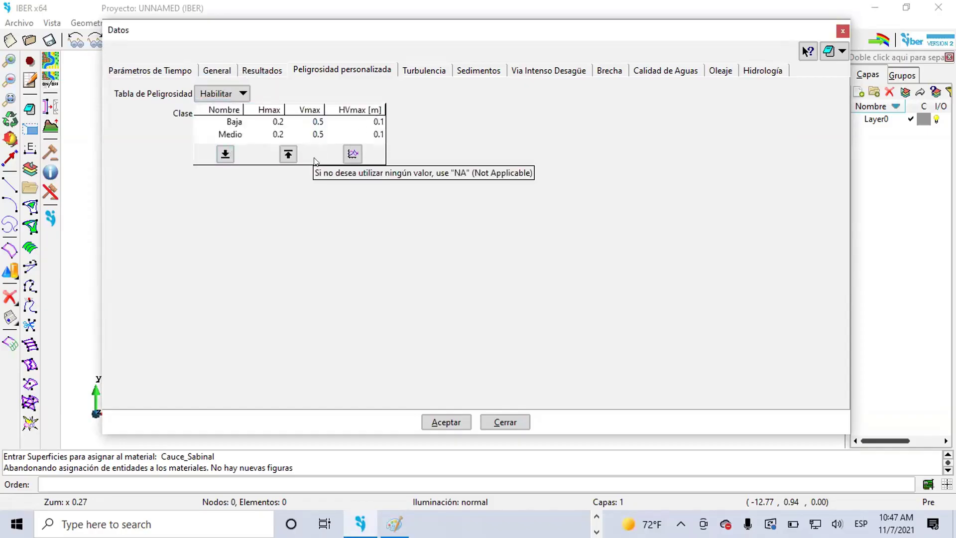
pyautogui.click(351, 153)
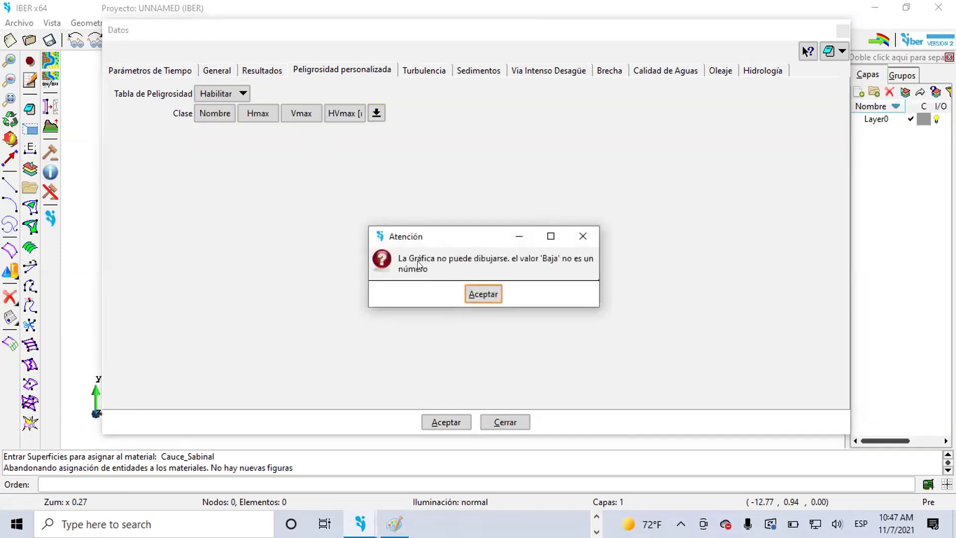
pyautogui.click(478, 293)
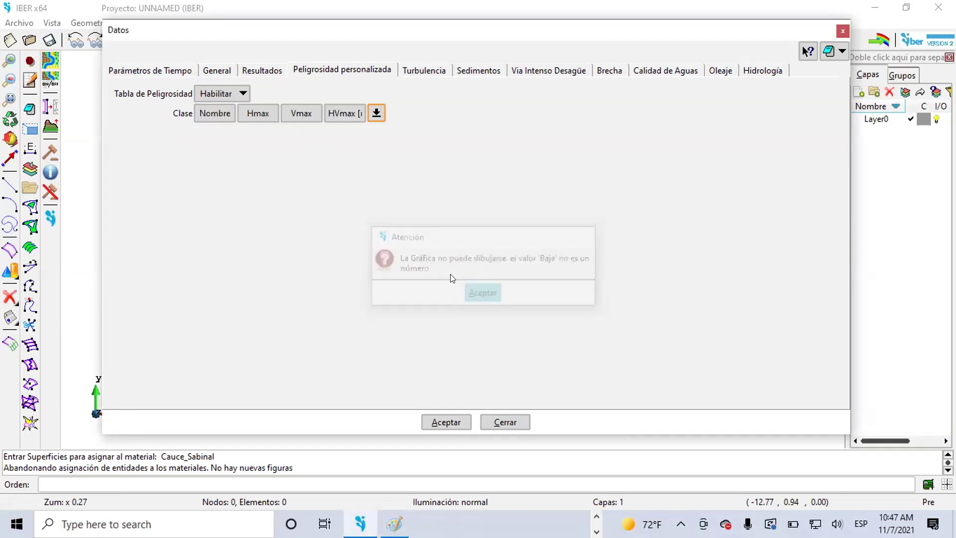
# Step: Set the hazard table (Tabla de Peligrosidad) to Desactivado
pyautogui.click(235, 94)
pyautogui.click(227, 95)
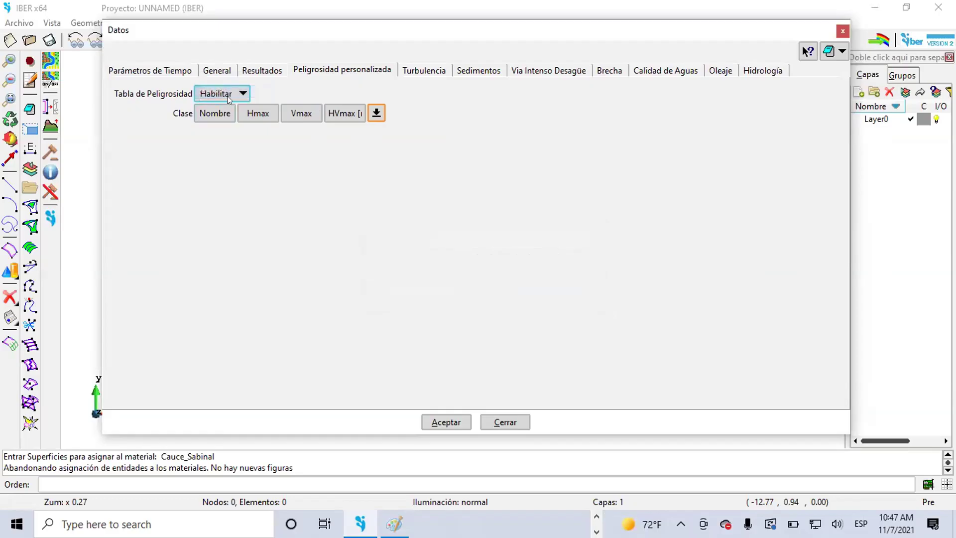
pyautogui.click(239, 94)
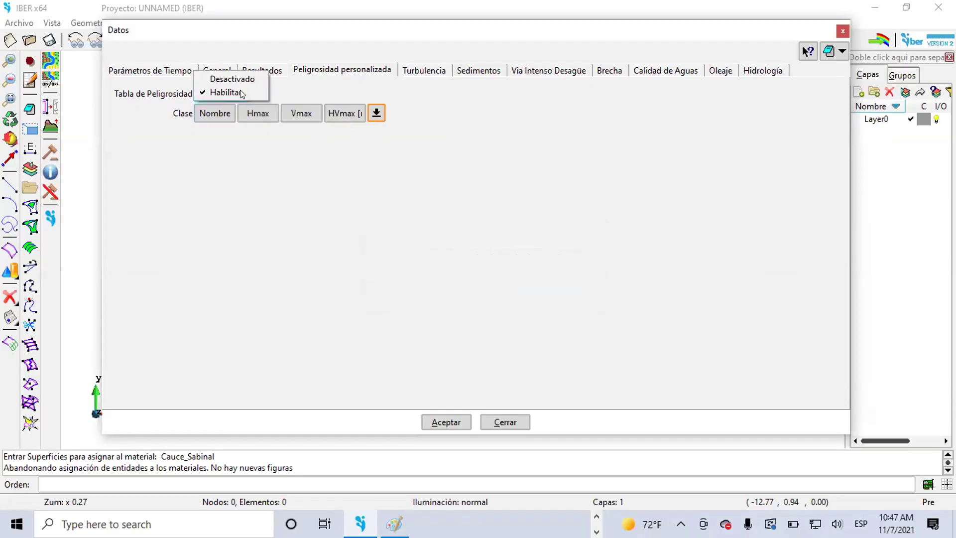
pyautogui.click(242, 77)
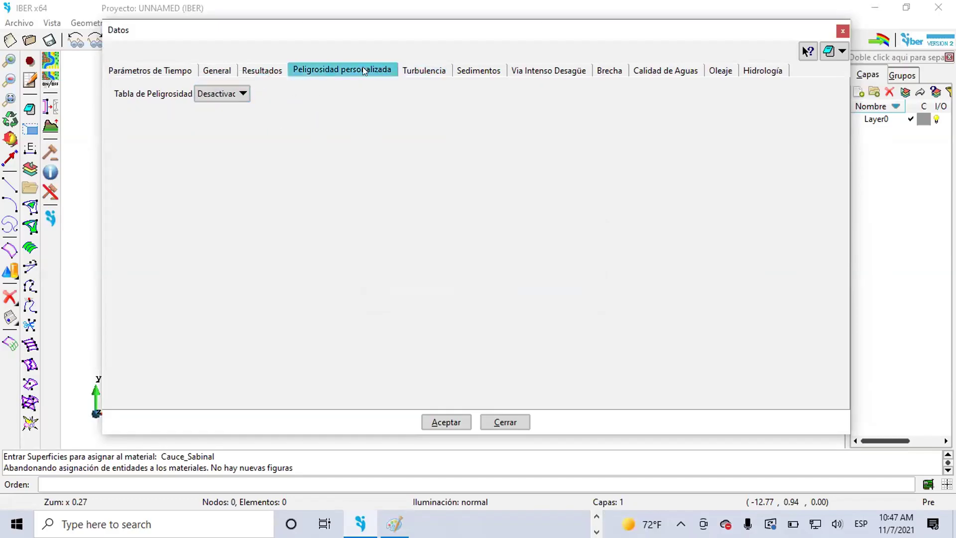
# Step: Review the available turbulence models, leaving Sin turbulencia selected
pyautogui.click(408, 70)
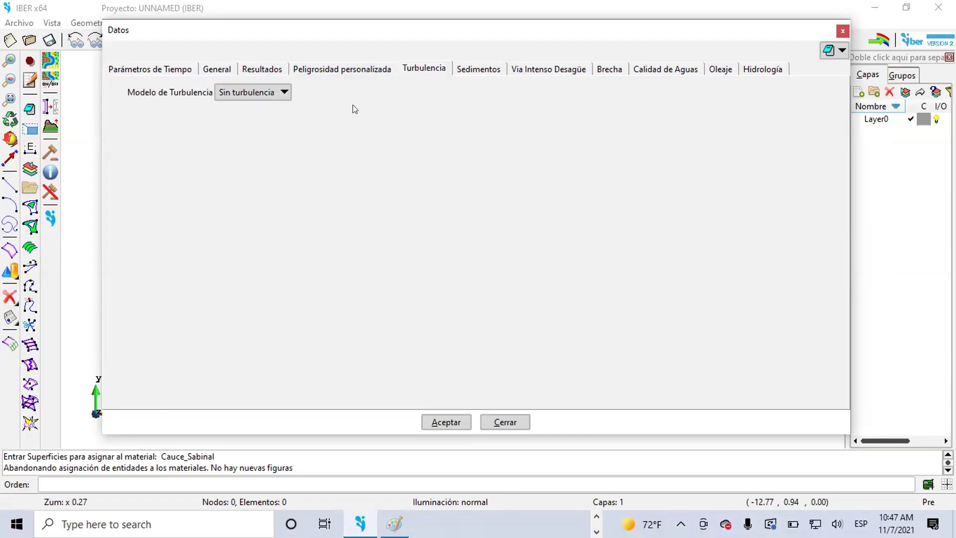
pyautogui.click(275, 94)
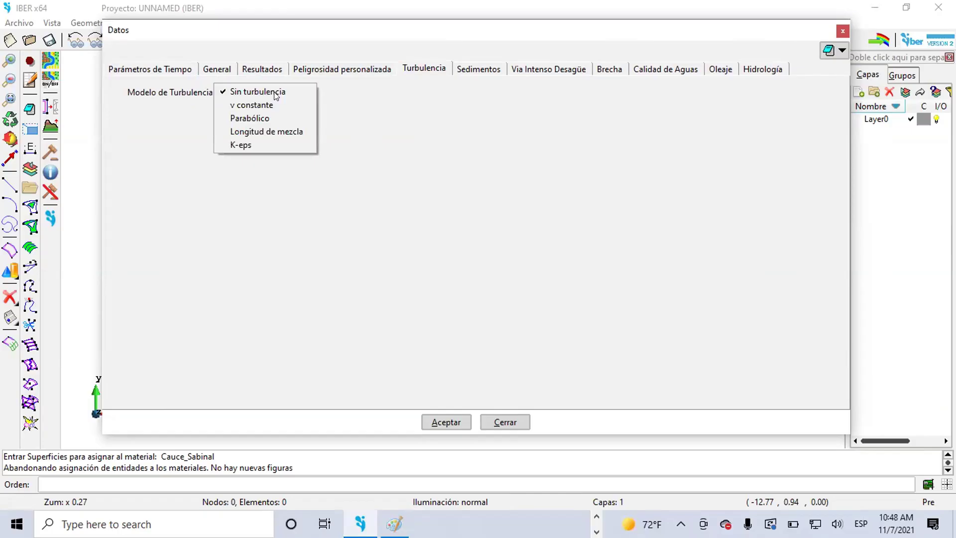
pyautogui.click(360, 99)
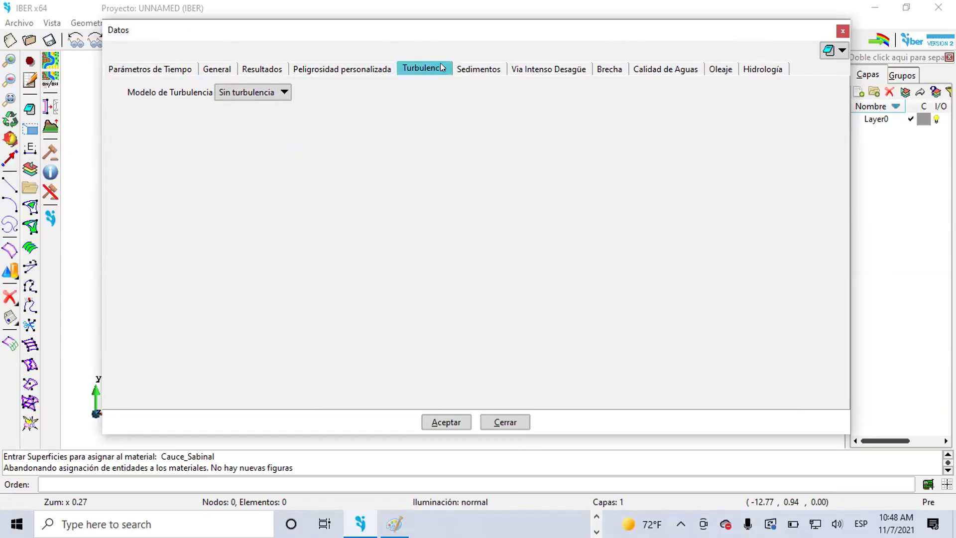
# Step: Review the sediment, Via Intenso Desagüe and breach formation settings in the problem data
pyautogui.click(475, 69)
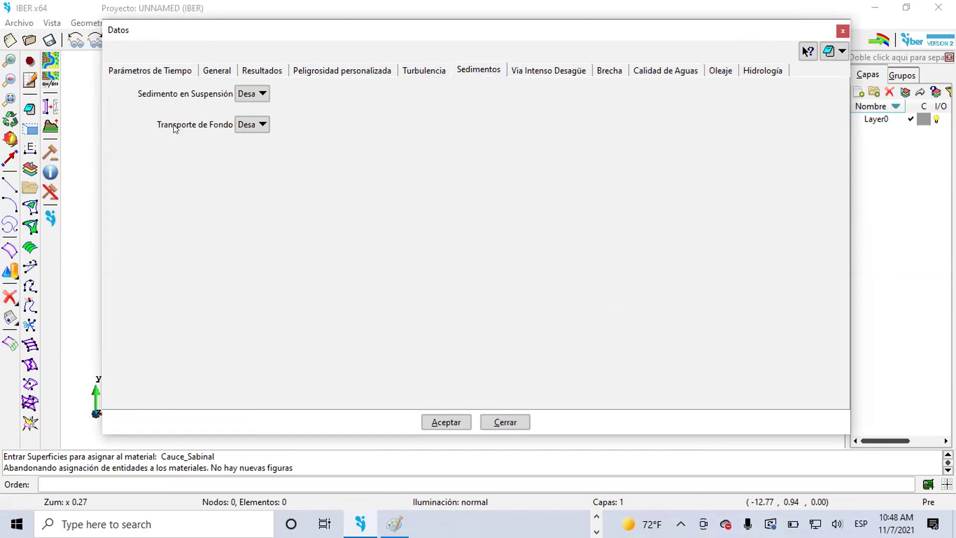
pyautogui.click(548, 73)
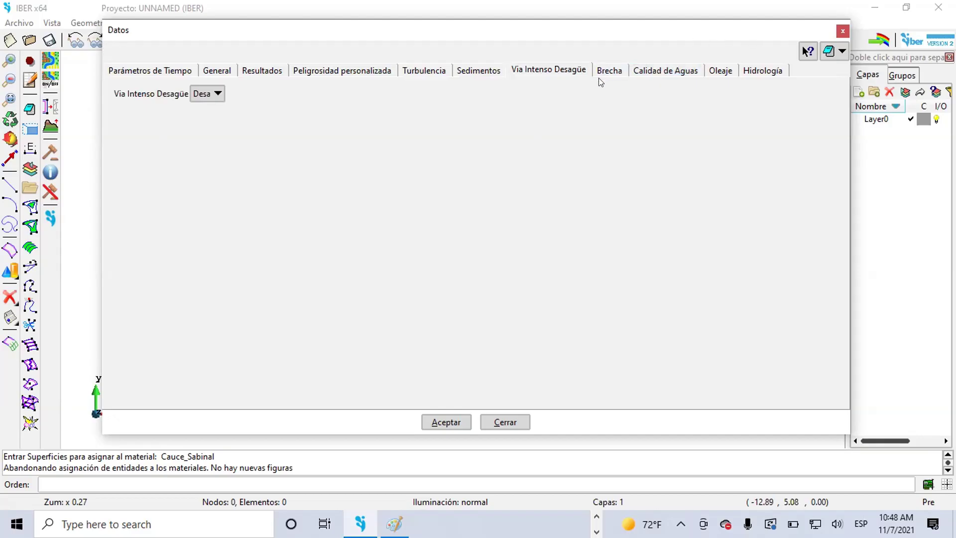
pyautogui.click(608, 70)
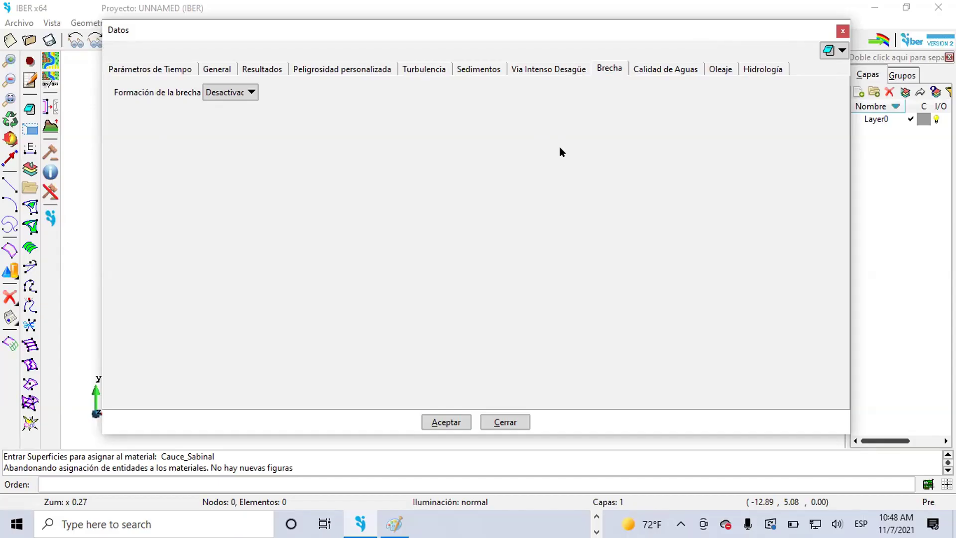
# Step: In the water quality settings, set Salinidad to Calcular to inspect its parameters, and deactivate it again
pyautogui.click(663, 71)
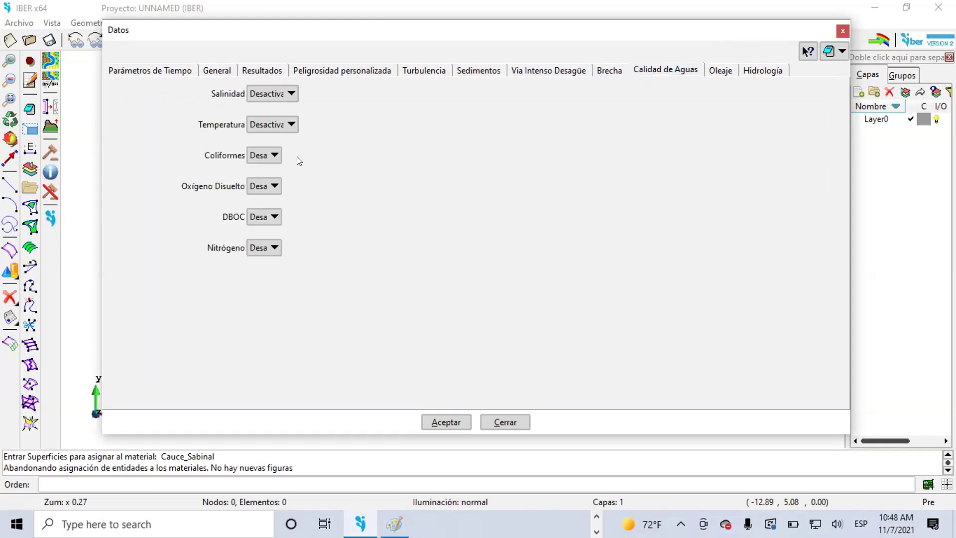
pyautogui.click(282, 93)
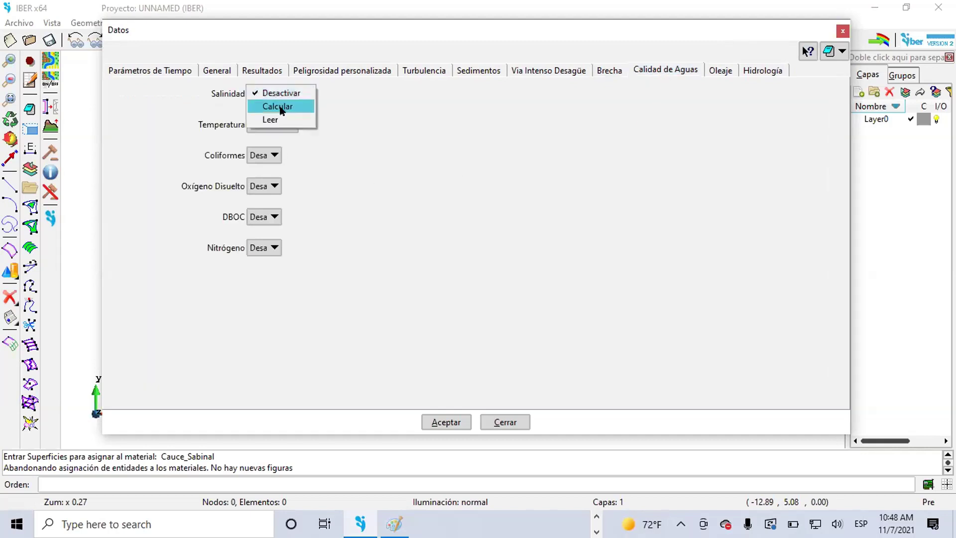
pyautogui.click(281, 109)
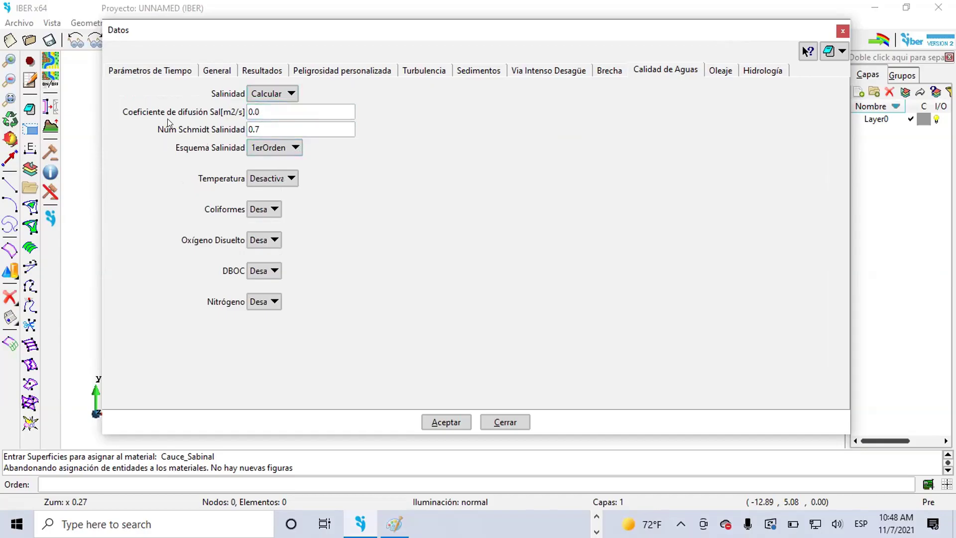
pyautogui.click(272, 93)
pyautogui.click(288, 78)
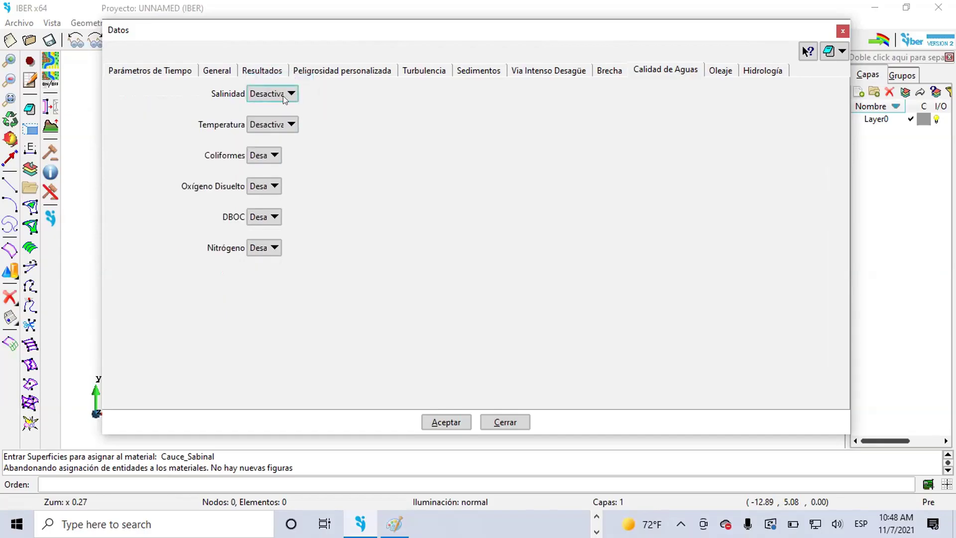
# Step: Set the water quality Temperatura to Calcular to inspect its parameters, and deactivate it again
pyautogui.click(267, 125)
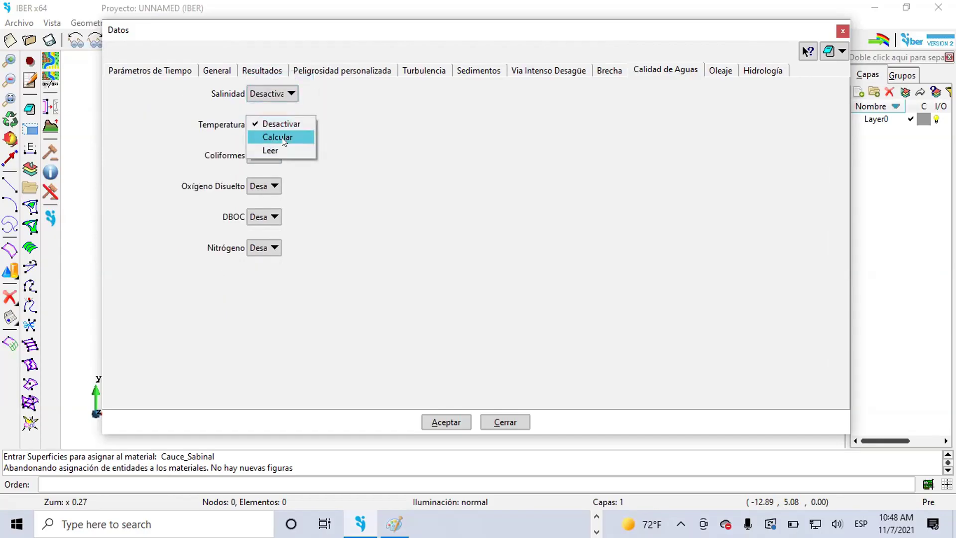
pyautogui.click(277, 137)
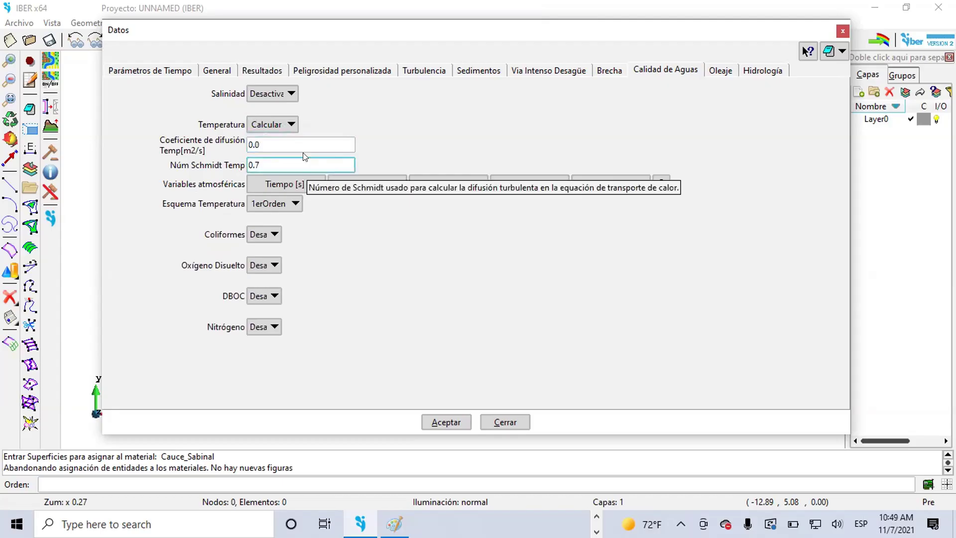
pyautogui.click(291, 124)
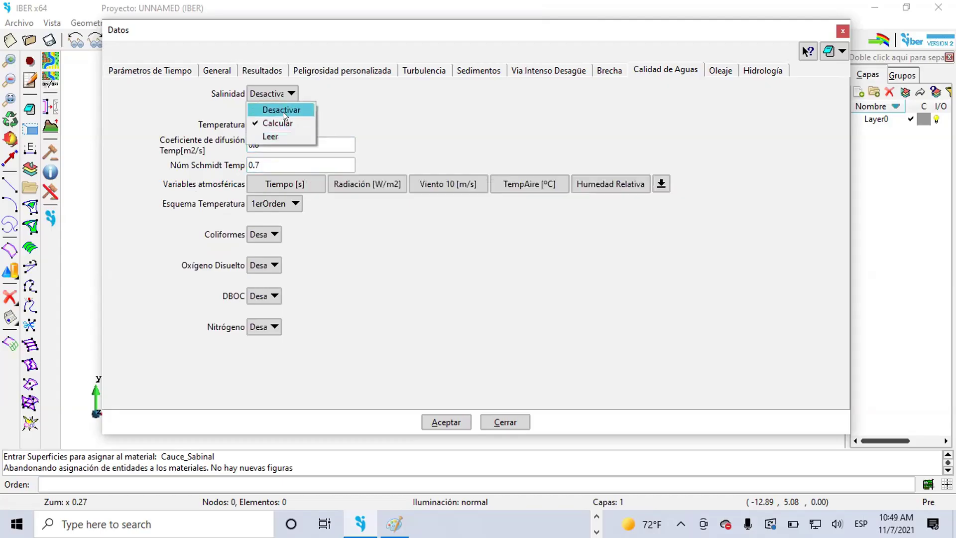
pyautogui.click(282, 109)
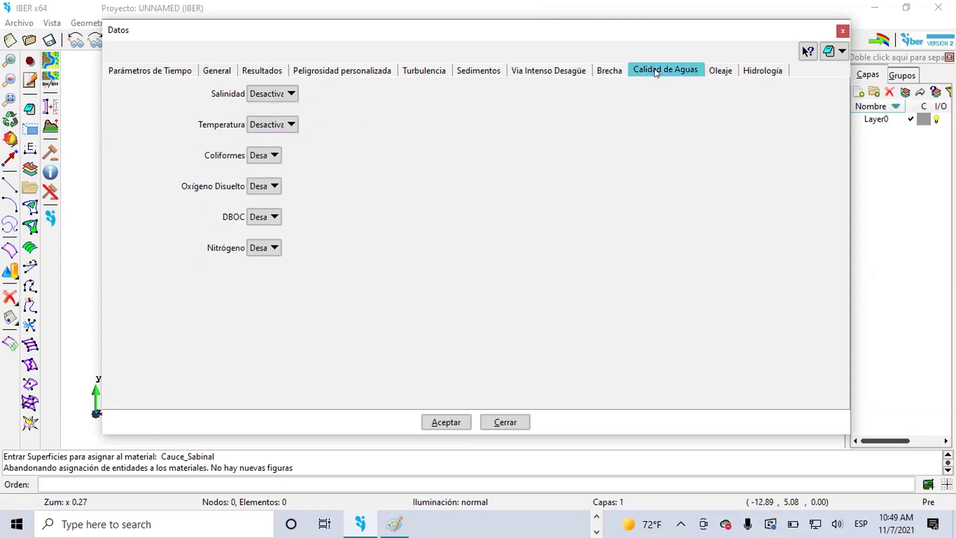
# Step: Review the wave settings and the hydrology rainfall input options, keeping Hietograma, and return to the time parameters
pyautogui.click(715, 75)
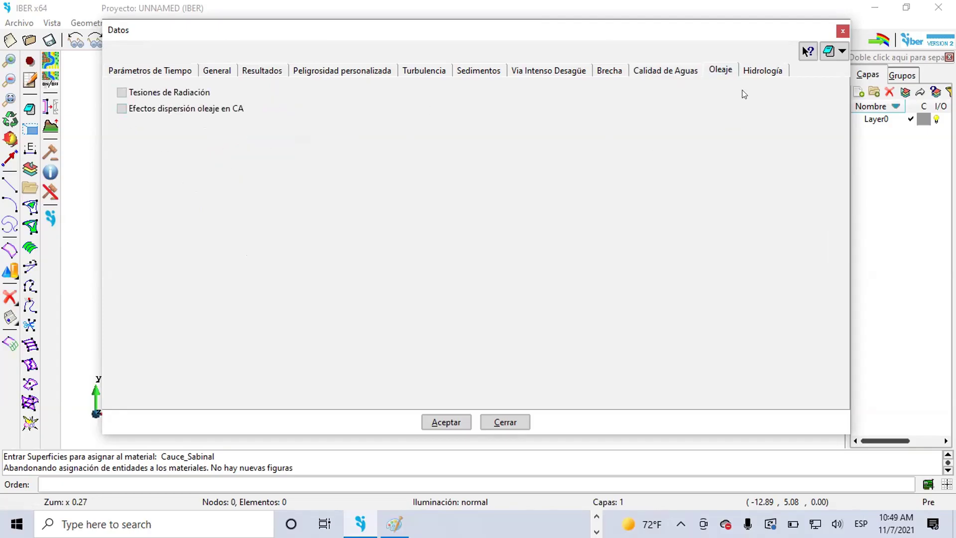
pyautogui.click(762, 70)
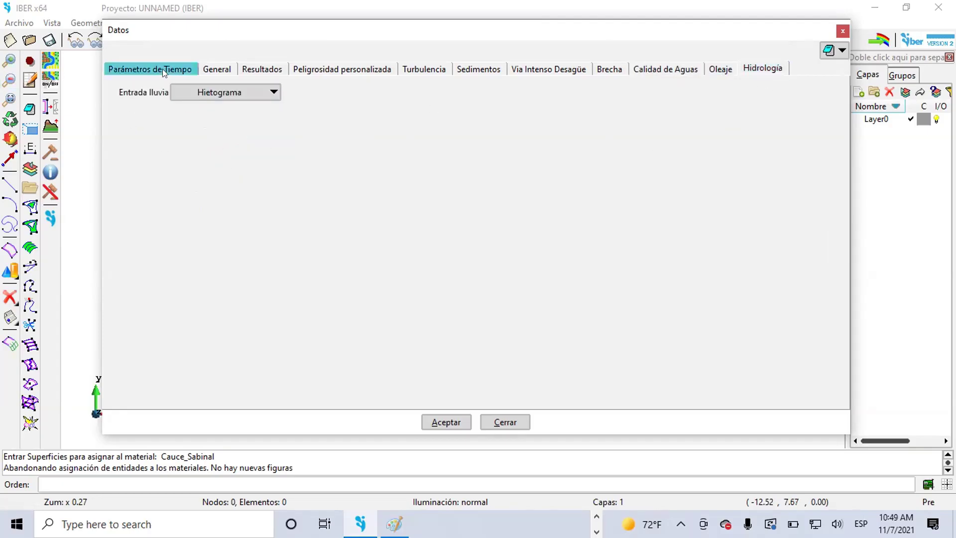
pyautogui.click(258, 94)
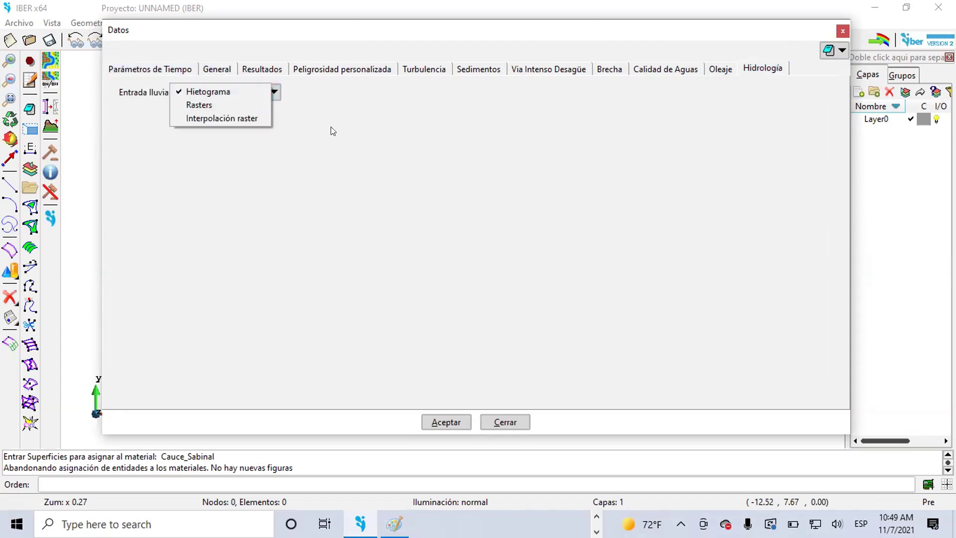
pyautogui.click(309, 133)
pyautogui.click(237, 91)
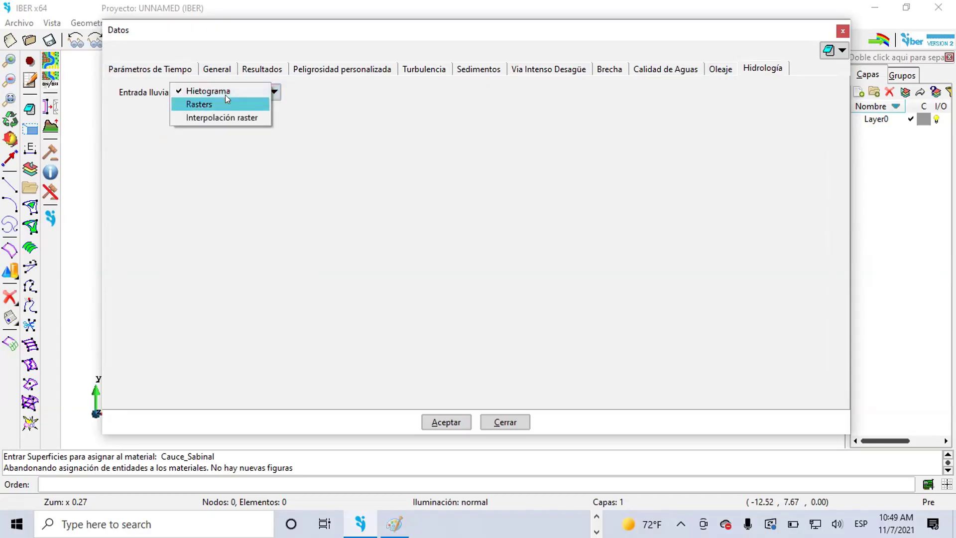
pyautogui.click(386, 121)
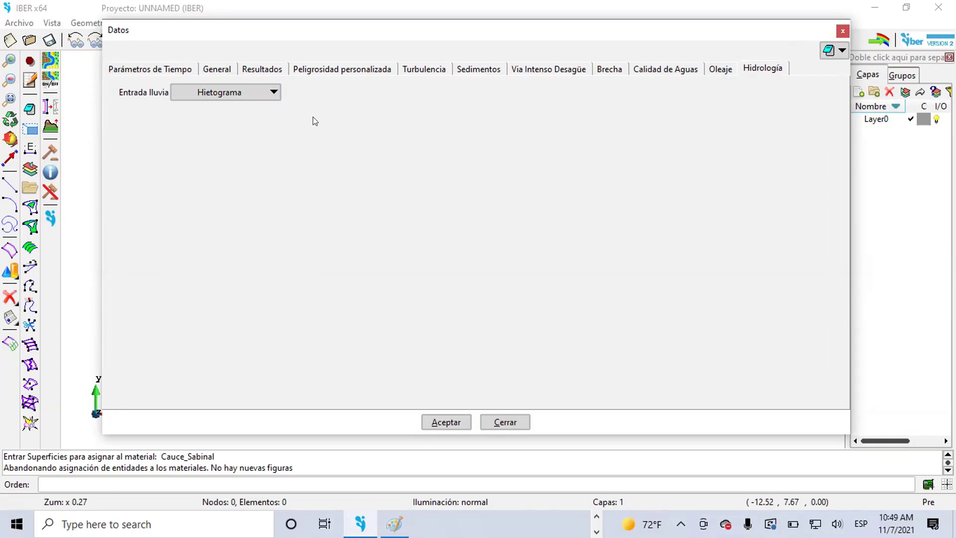
pyautogui.click(152, 68)
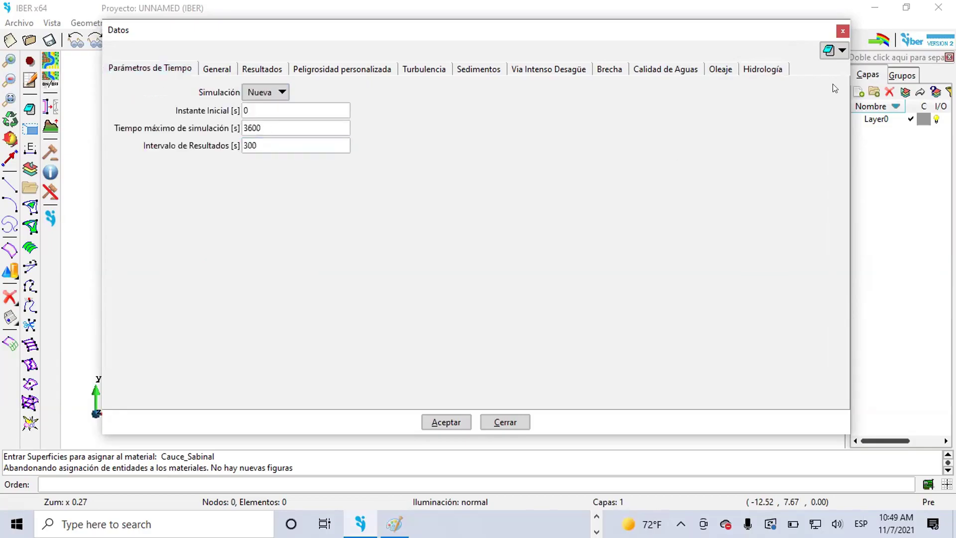
# Step: Close the problem data settings without saving the changes
pyautogui.click(214, 69)
pyautogui.click(182, 73)
pyautogui.click(503, 421)
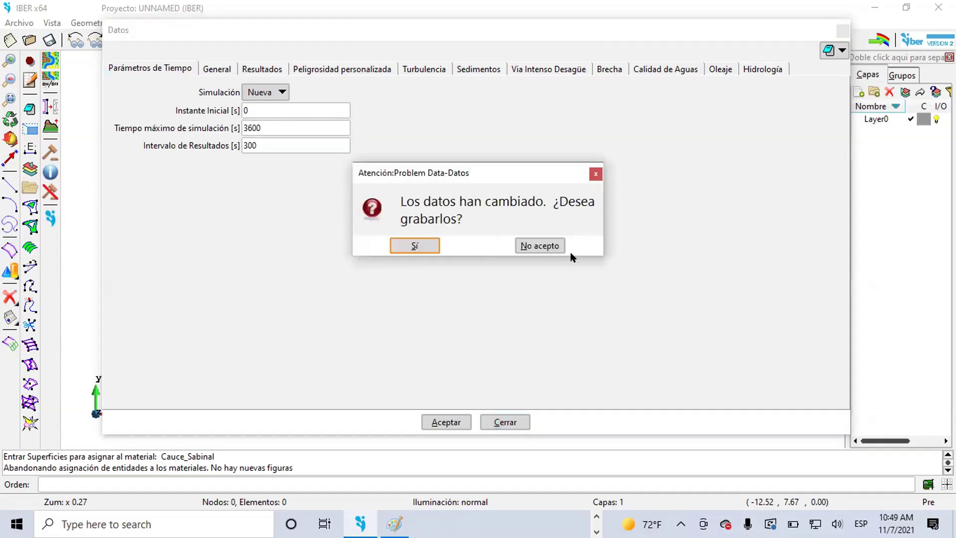
pyautogui.click(540, 246)
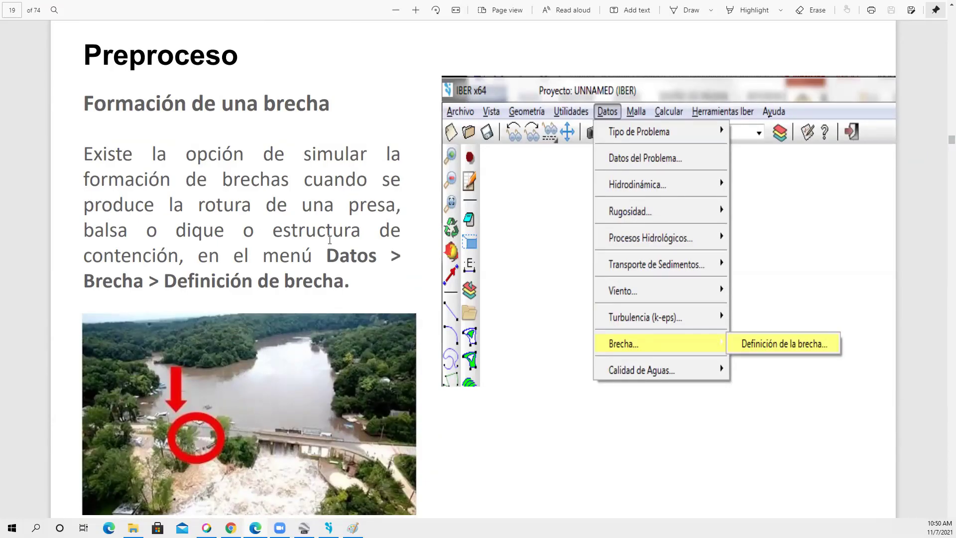
# Step: Switch to the course PDF in Microsoft Edge and review the slide on breach formation and the start of the calculation data slides
pyautogui.scroll(-2, 329, 240)
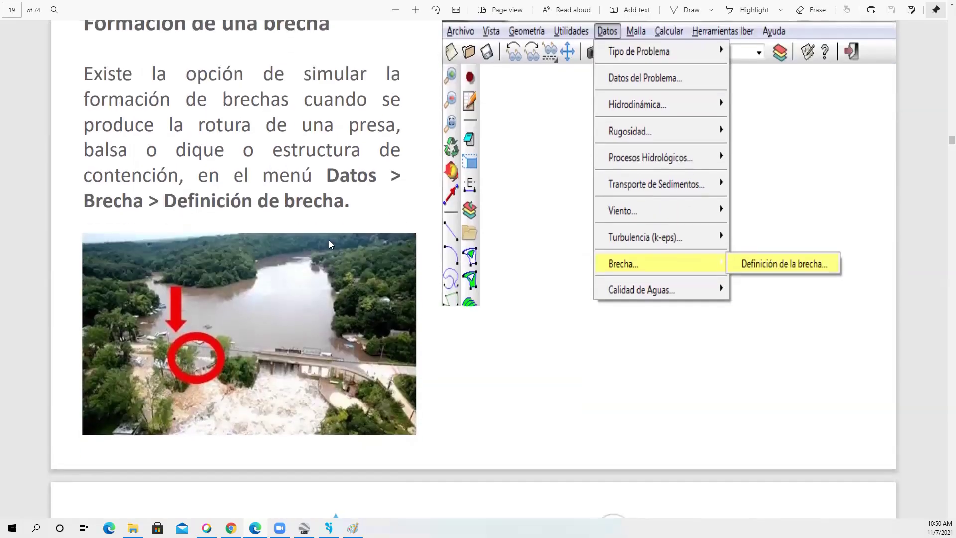
pyautogui.scroll(2, 330, 319)
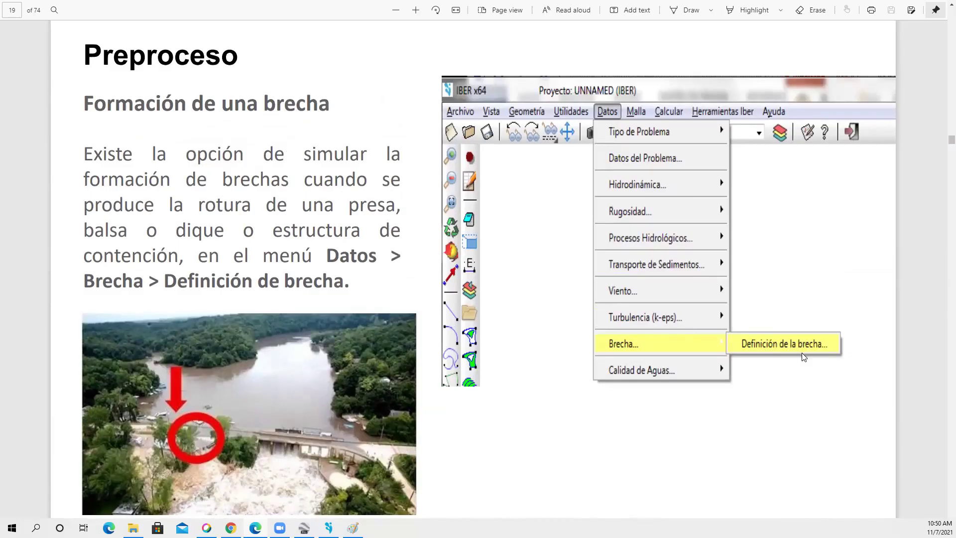
pyautogui.scroll(-10, 539, 276)
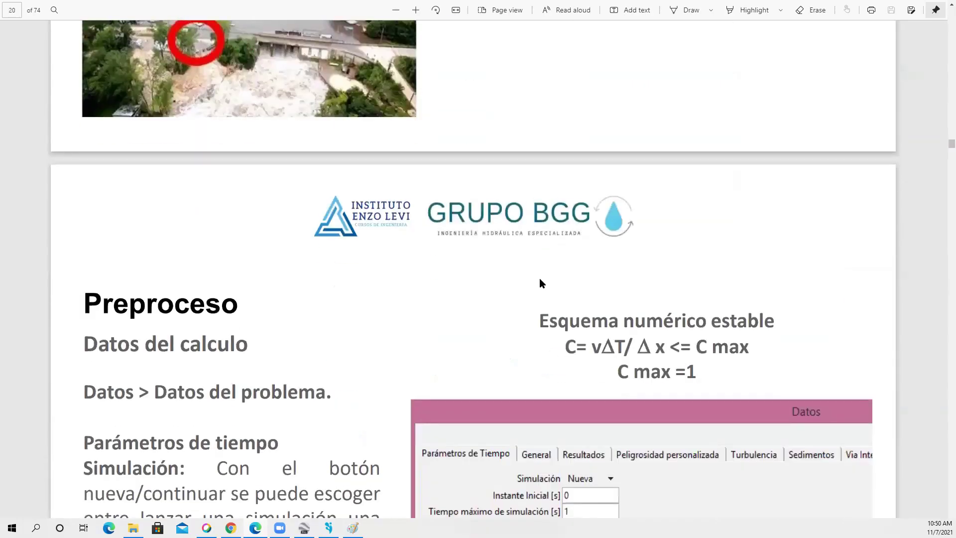
pyautogui.scroll(-3, 557, 248)
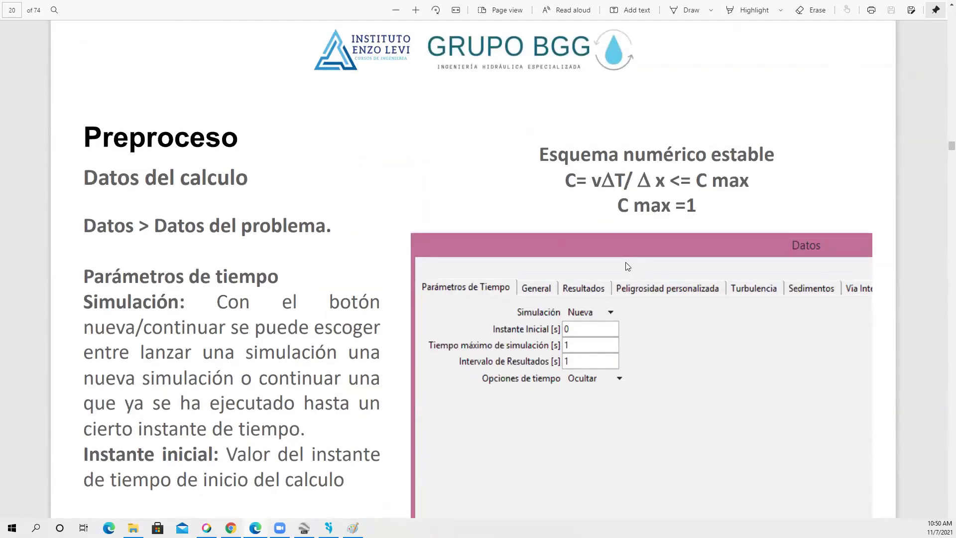
pyautogui.scroll(10, 627, 266)
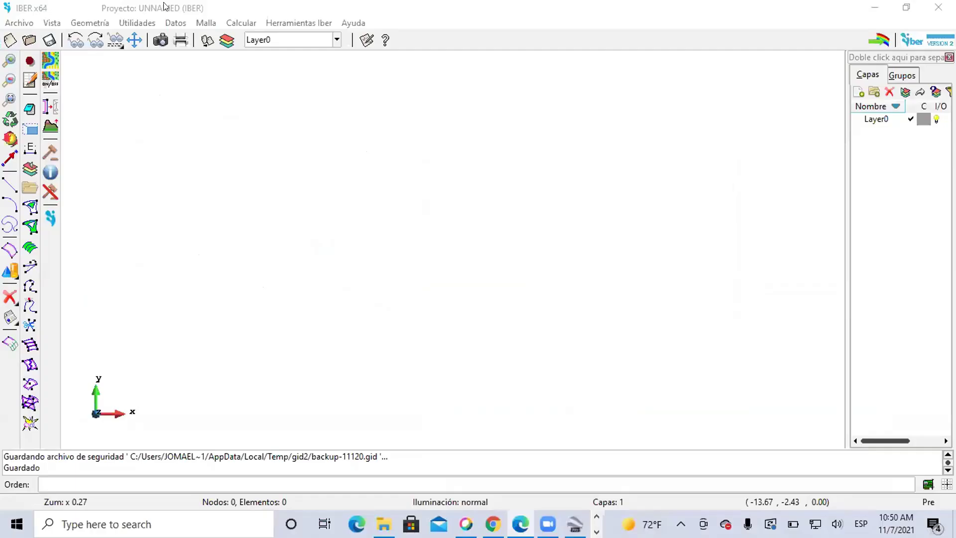
# Step: Switch to Iber, open the breach definition, enlarge its dialog to examine the parameters, and close it without defining a breach
pyautogui.click(175, 20)
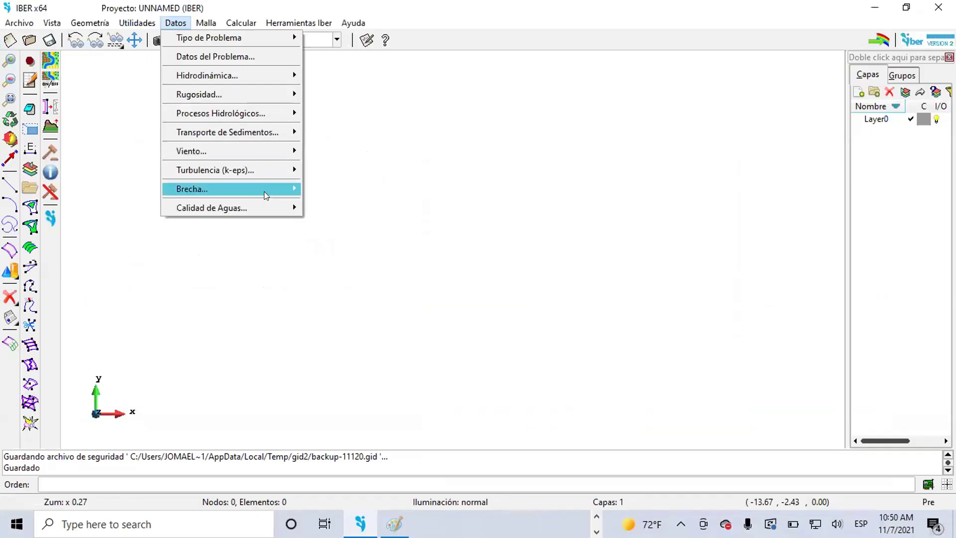
pyautogui.moveTo(264, 191)
pyautogui.click(339, 189)
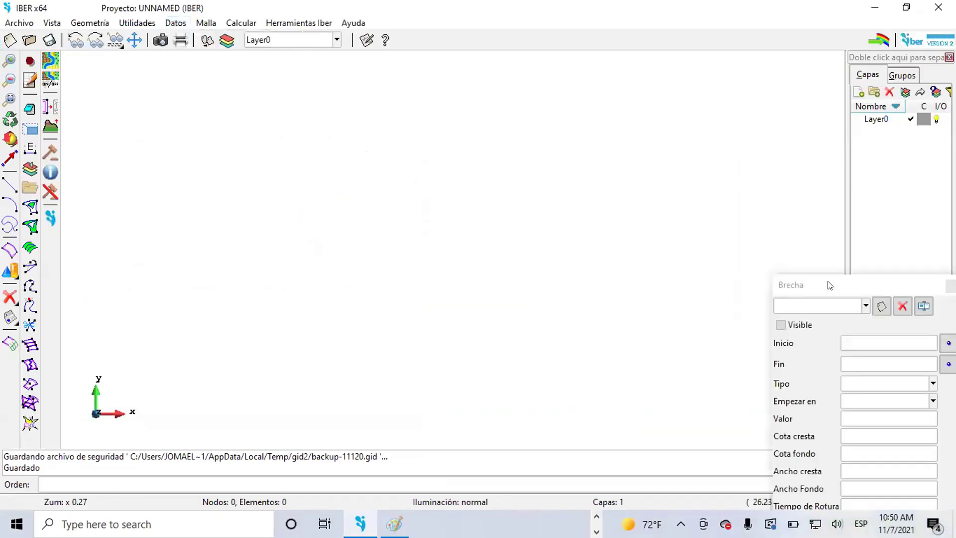
pyautogui.doubleClick(806, 285)
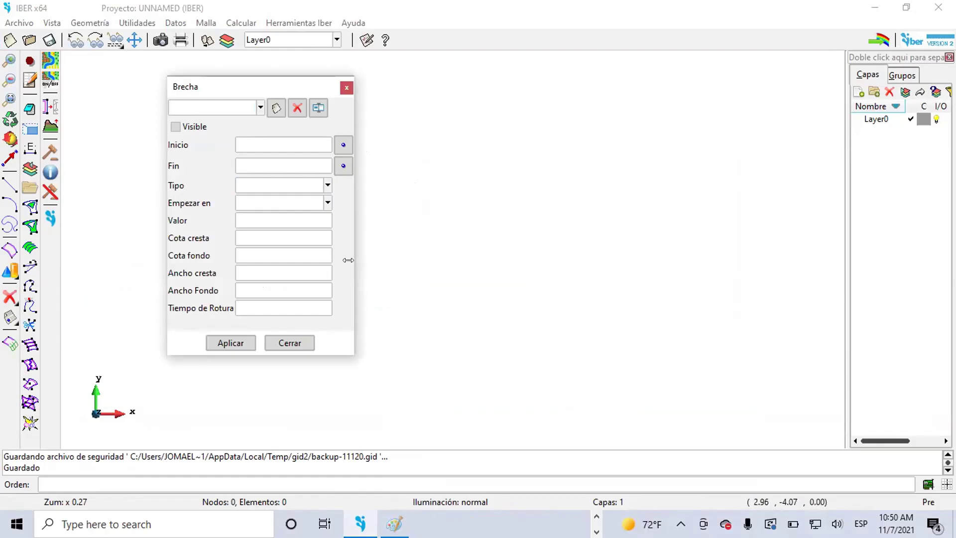
pyautogui.moveTo(348, 260); pyautogui.dragTo(597, 287)
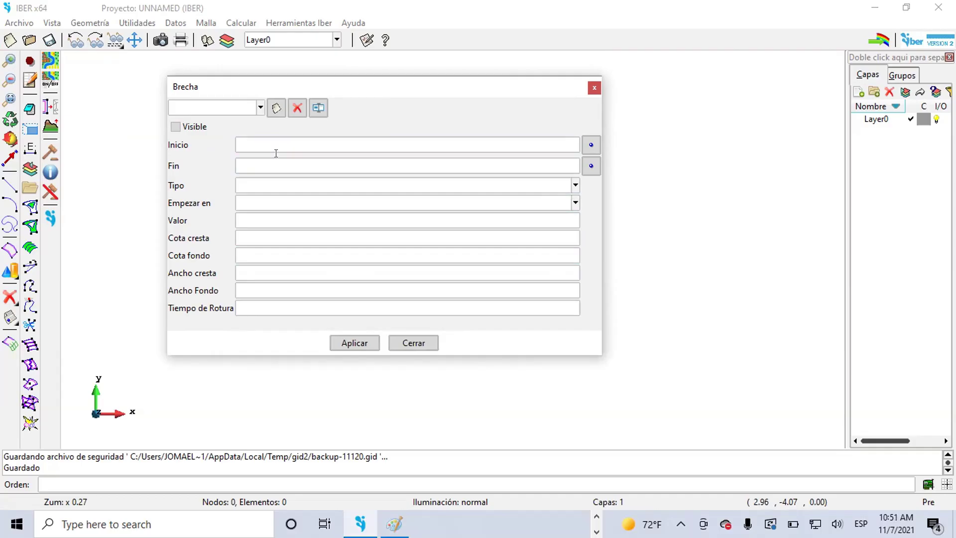
pyautogui.click(414, 342)
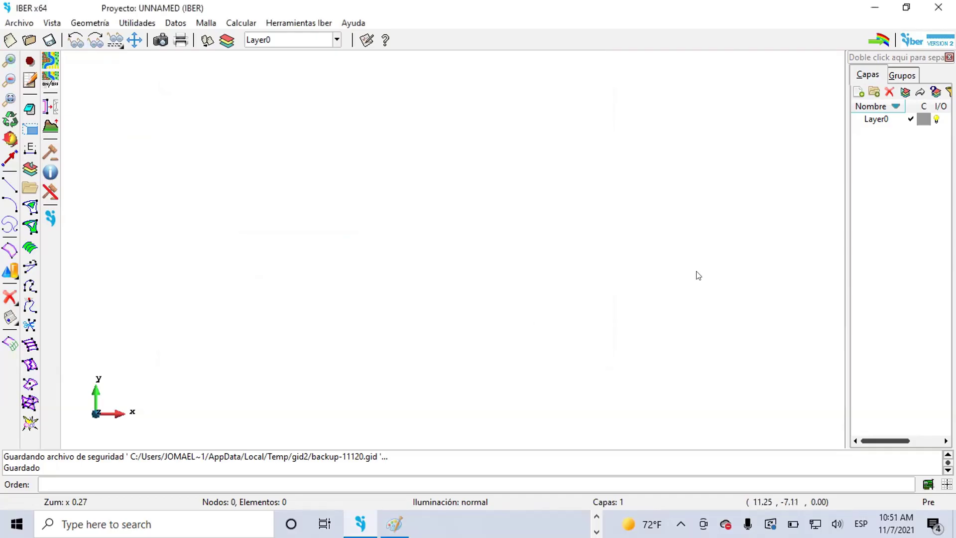
# Step: Return to the course PDF and read the time parameter slides, marking Tiempo máximo de simulación, Intervalo de resultados and Incremento de tiempo máximo
pyautogui.scroll(-1, 423, 270)
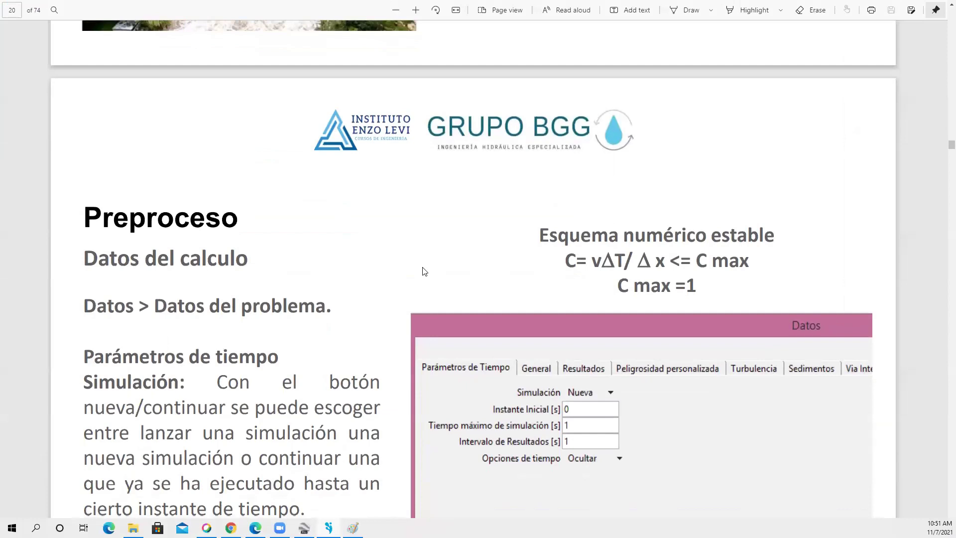
pyautogui.scroll(-3, 351, 217)
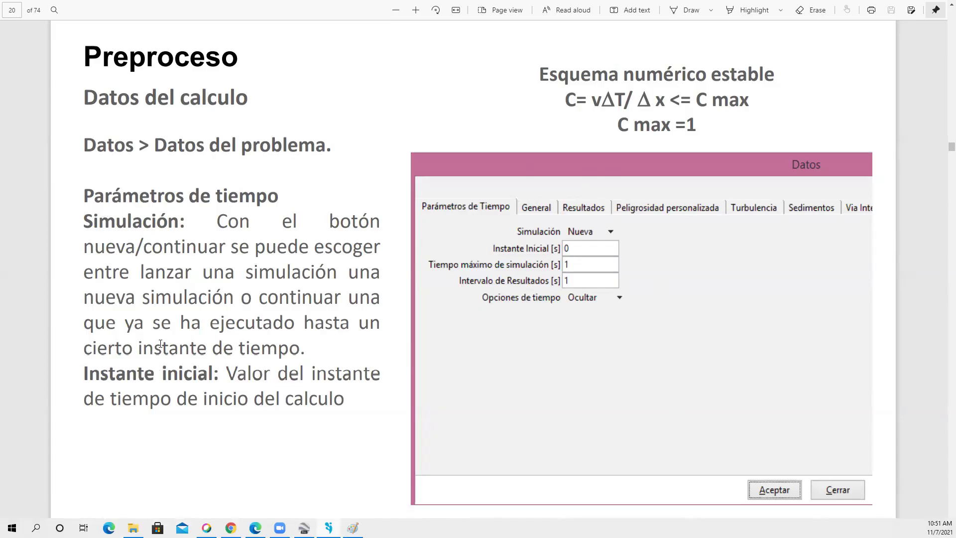
pyautogui.scroll(1, 532, 250)
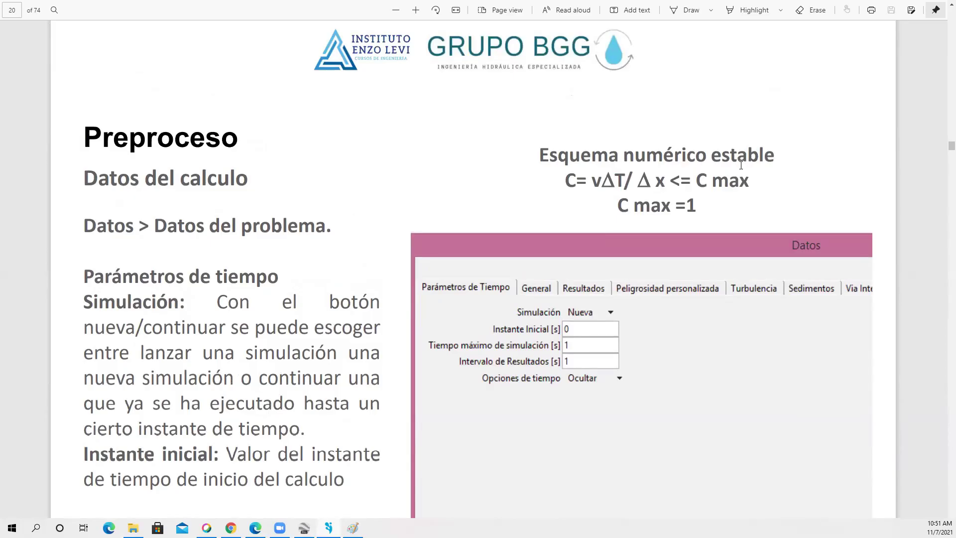
pyautogui.scroll(-10, 554, 174)
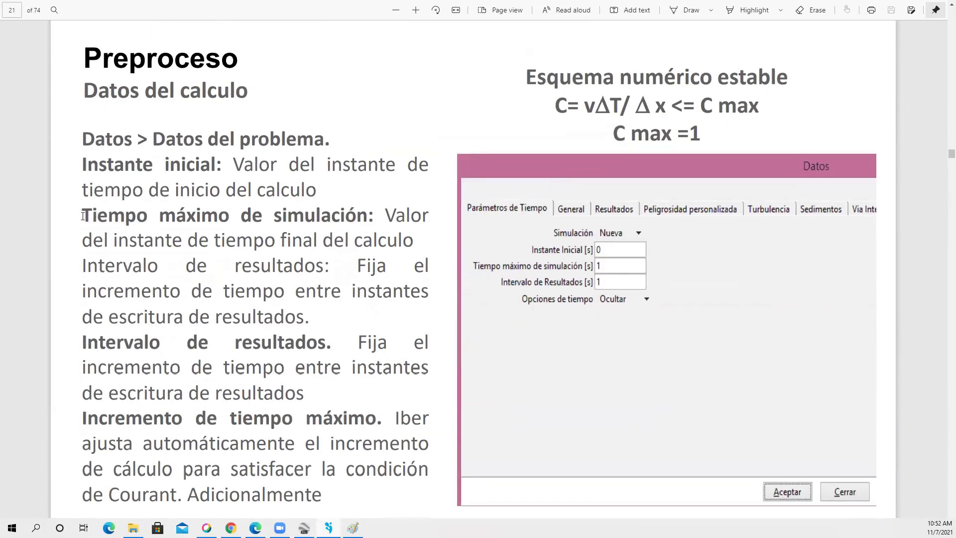
pyautogui.moveTo(86, 216); pyautogui.dragTo(374, 218)
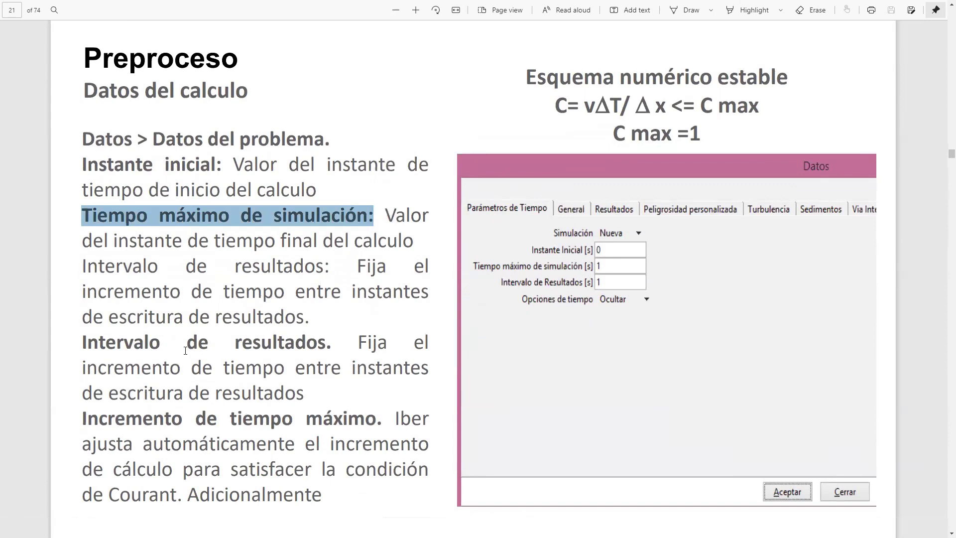
pyautogui.moveTo(82, 342); pyautogui.dragTo(285, 342)
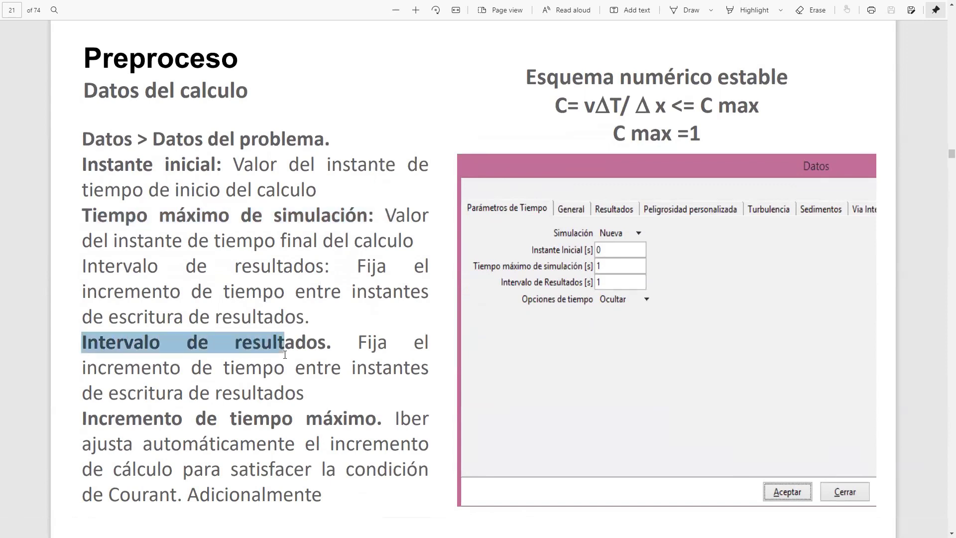
pyautogui.moveTo(82, 418); pyautogui.dragTo(363, 422)
pyautogui.click(364, 422)
# Step: Read the Datos del calculo slide on running the simulation and viewing its process information
pyautogui.scroll(-8, 315, 363)
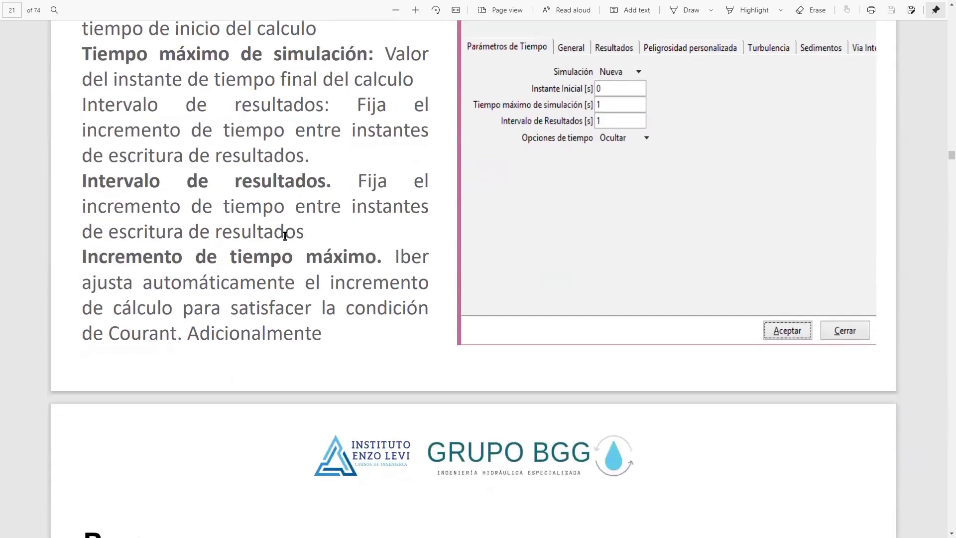
pyautogui.scroll(-3, 285, 236)
pyautogui.scroll(-2, 284, 235)
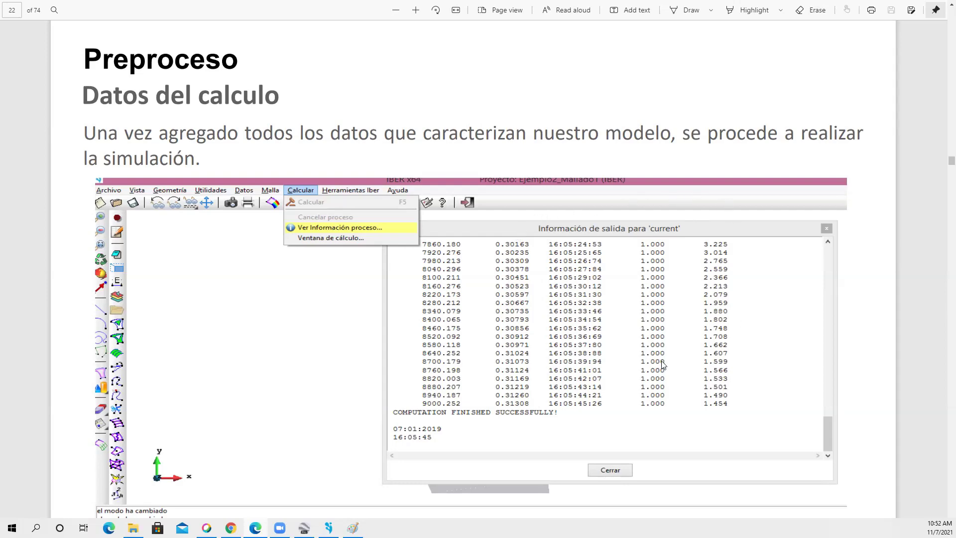
pyautogui.scroll(-5, 585, 228)
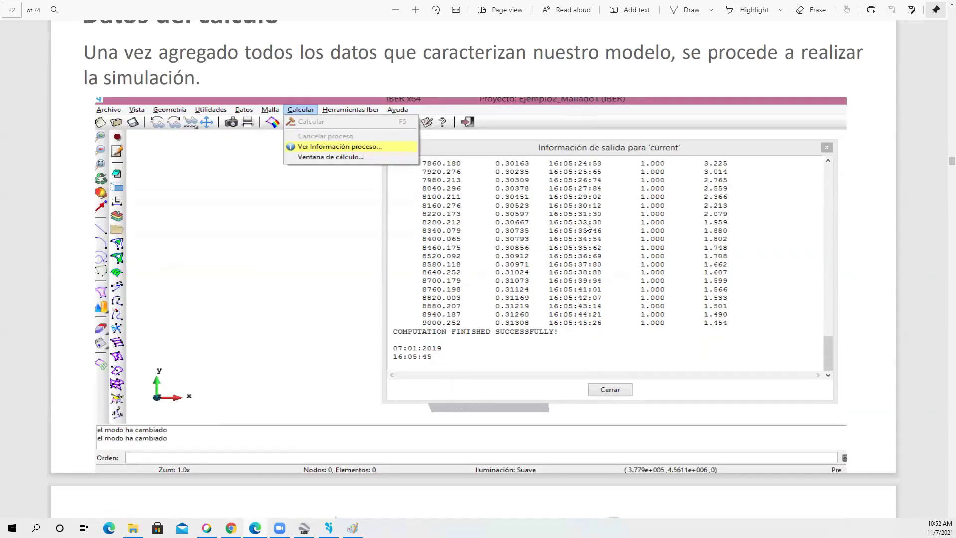
pyautogui.scroll(3, 587, 226)
pyautogui.scroll(2, 525, 260)
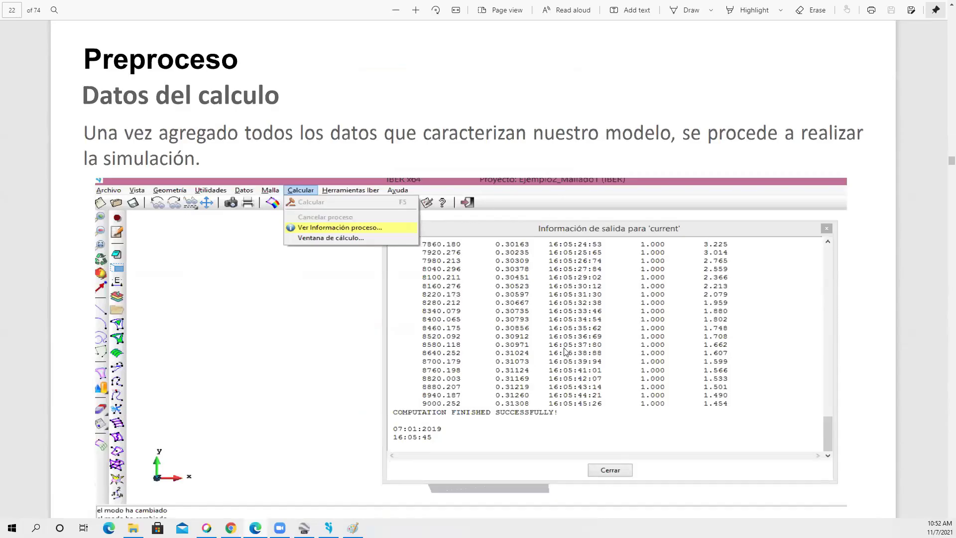
# Step: Review the Postproceso slides on results visualization, graphs and the Ver resultados options, rechecking the simulation slide
pyautogui.scroll(-8, 576, 286)
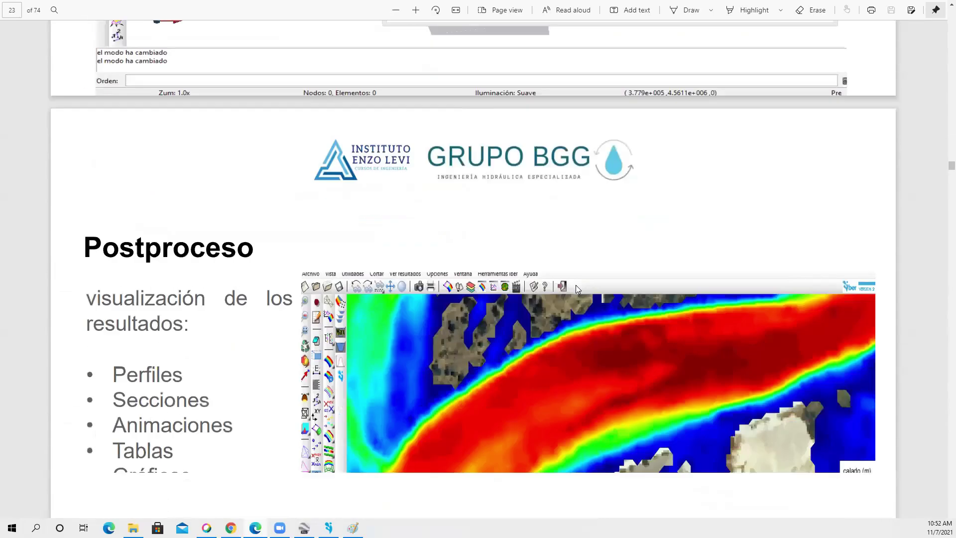
pyautogui.scroll(-4, 576, 286)
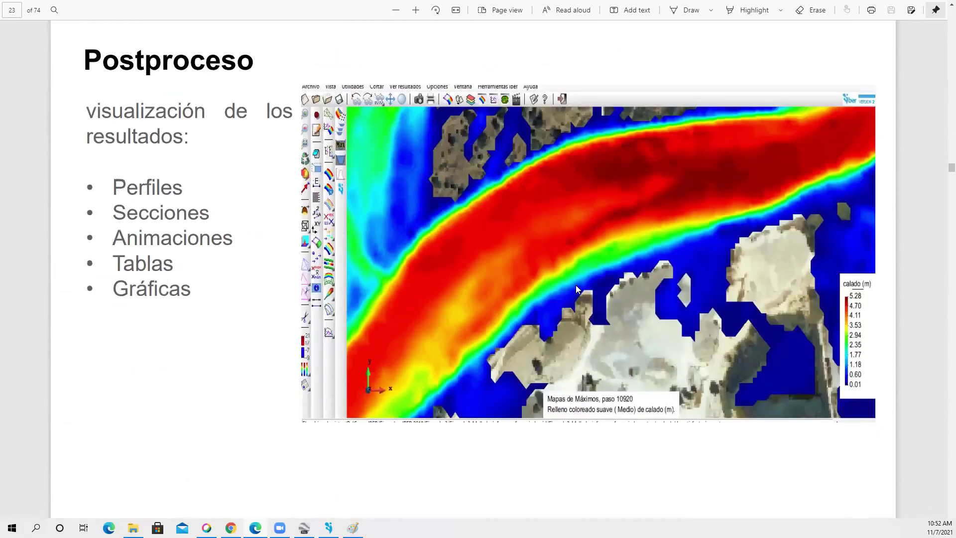
pyautogui.scroll(12, 575, 285)
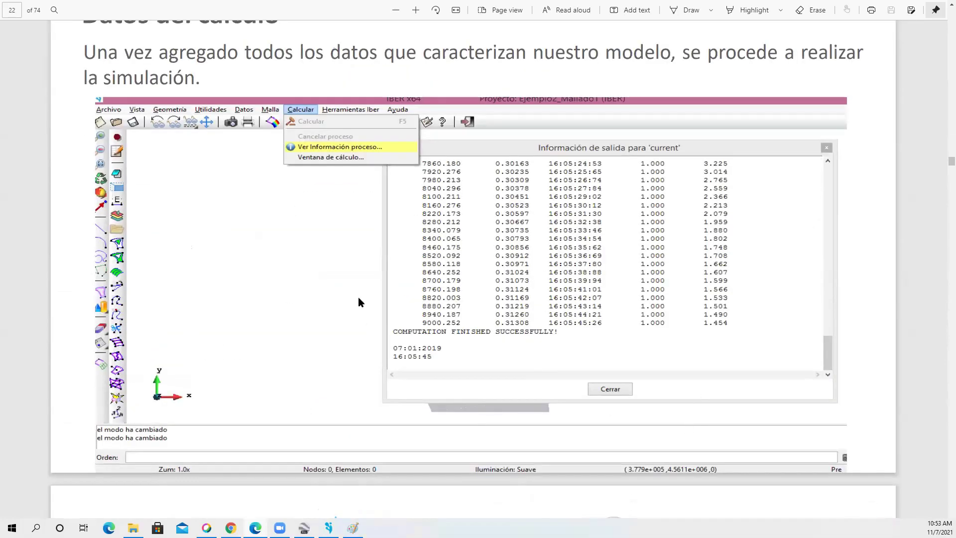
pyautogui.scroll(-10, 444, 257)
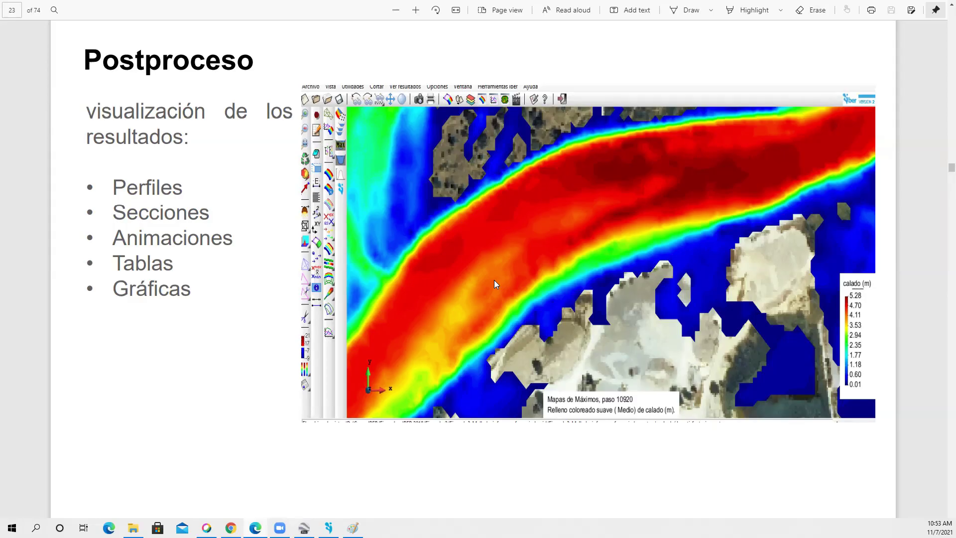
pyautogui.scroll(-10, 496, 282)
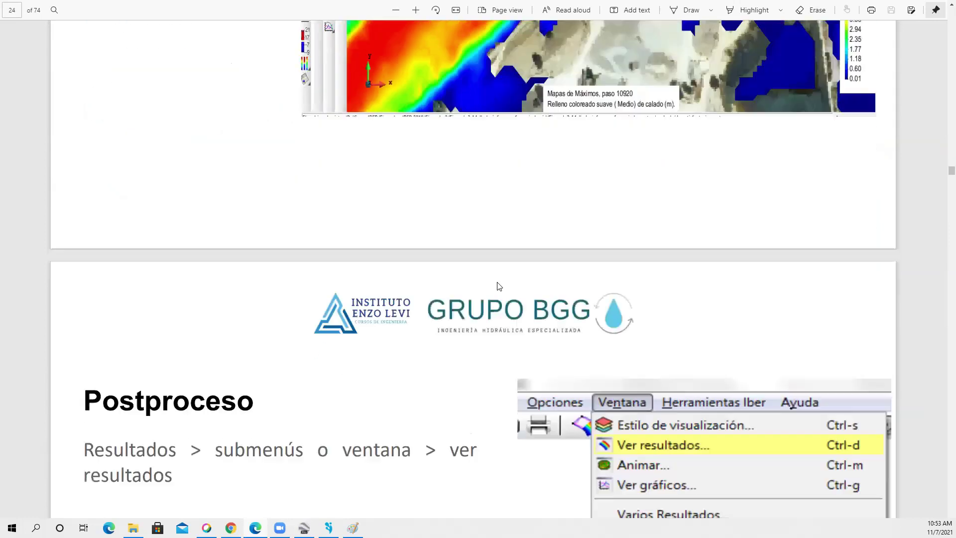
pyautogui.scroll(-3, 499, 286)
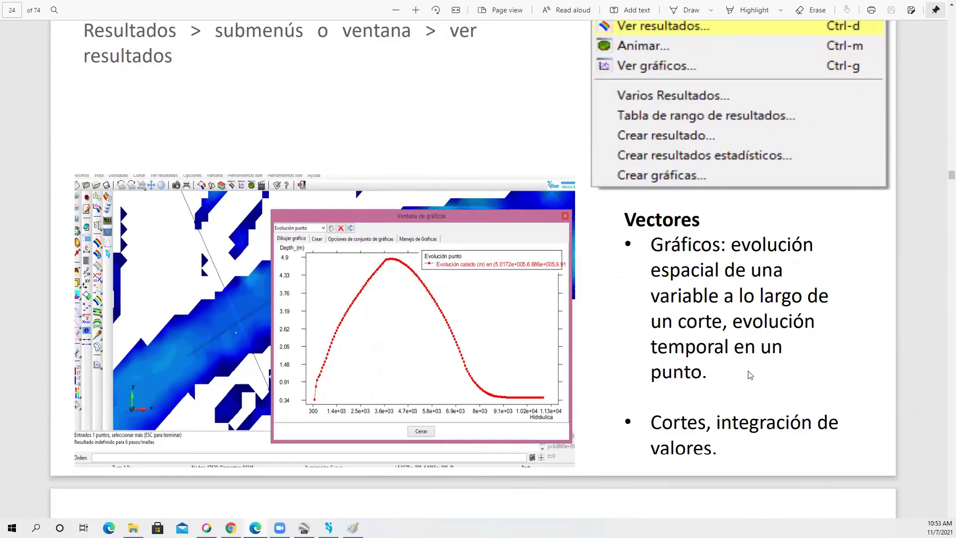
pyautogui.scroll(2, 490, 243)
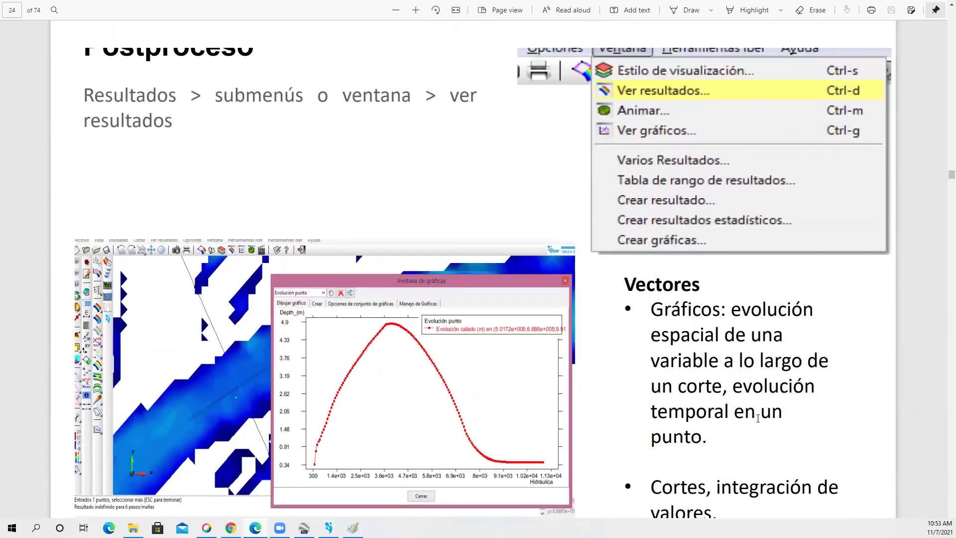
pyautogui.scroll(-10, 490, 241)
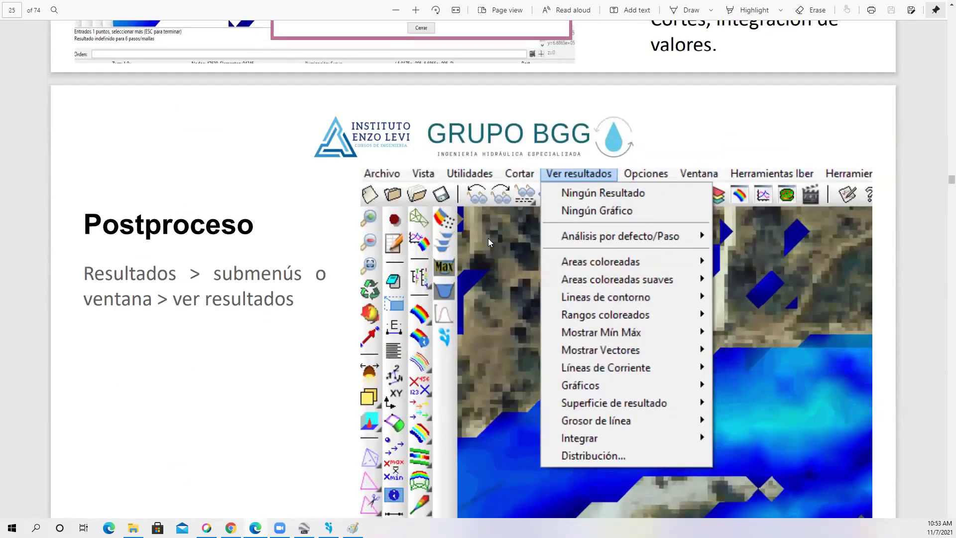
pyautogui.scroll(-3, 488, 238)
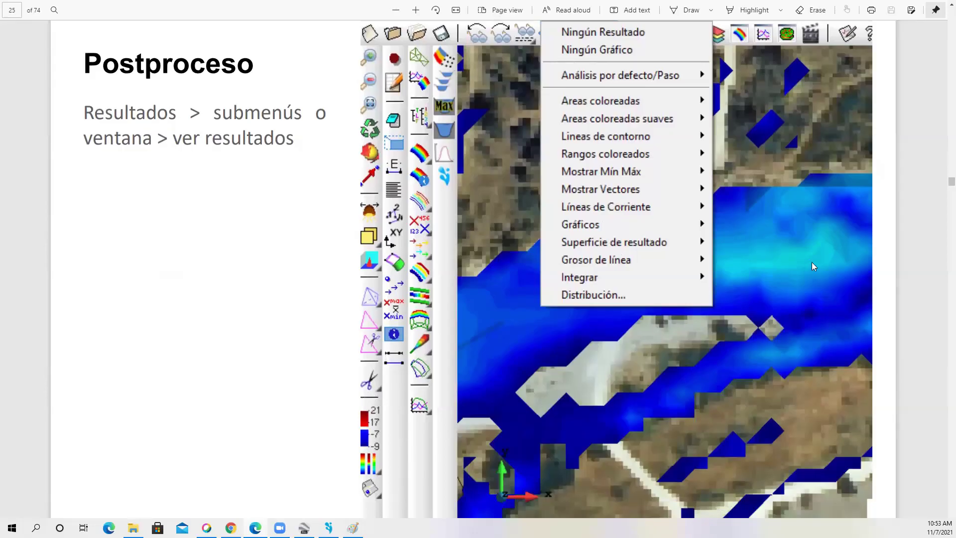
# Step: Examine the Postproceso slide on export options, looking ahead briefly to the EJERCICIO 1 concrete channel slide
pyautogui.scroll(-8, 811, 262)
pyautogui.scroll(-2, 811, 266)
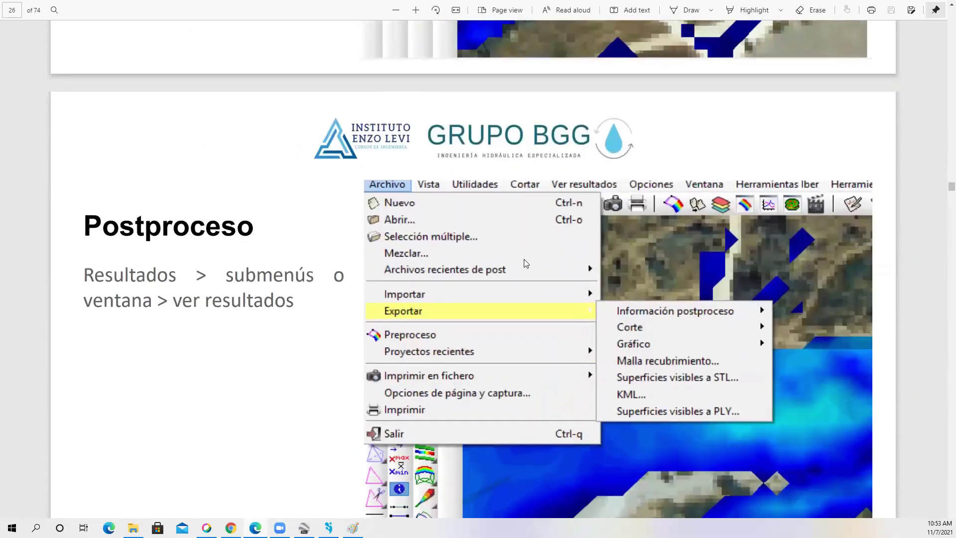
pyautogui.scroll(-3, 526, 263)
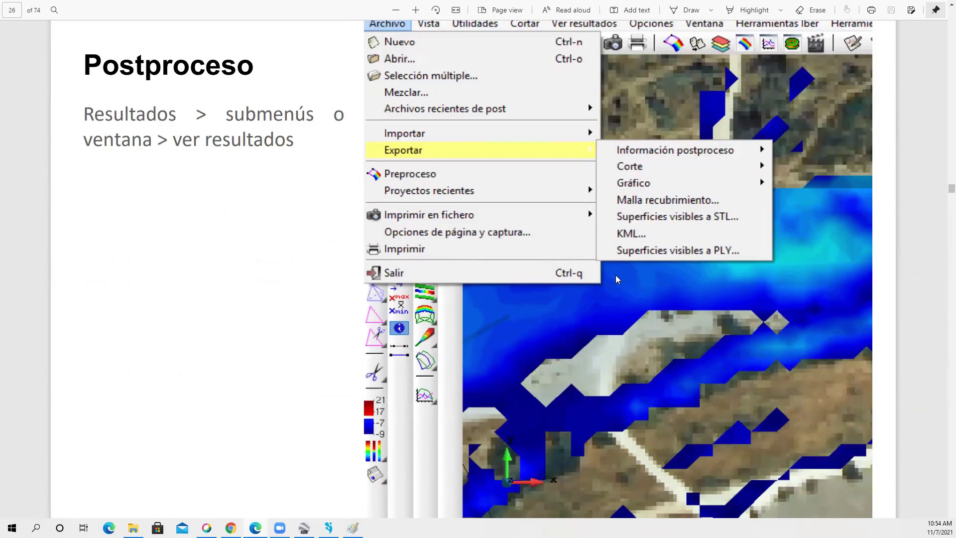
pyautogui.scroll(-6, 616, 278)
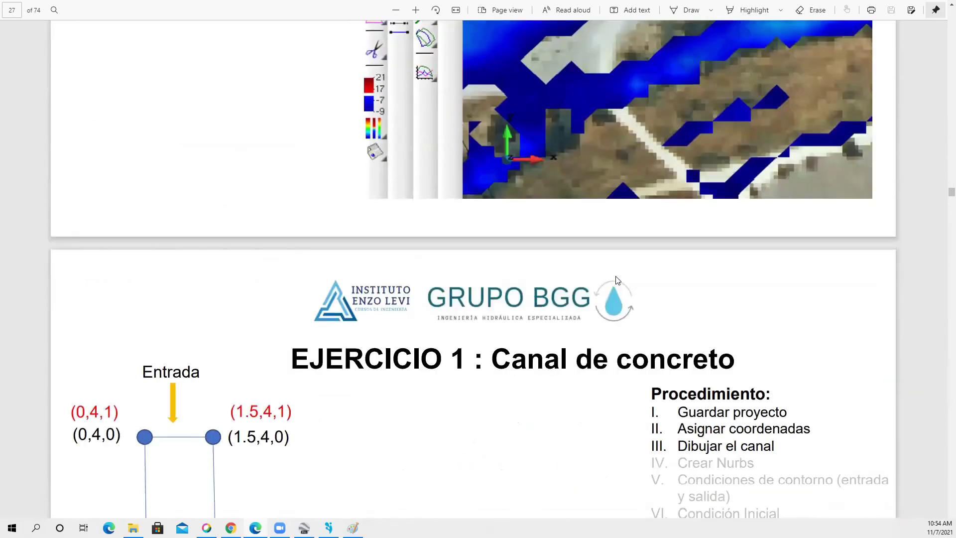
pyautogui.scroll(5, 615, 279)
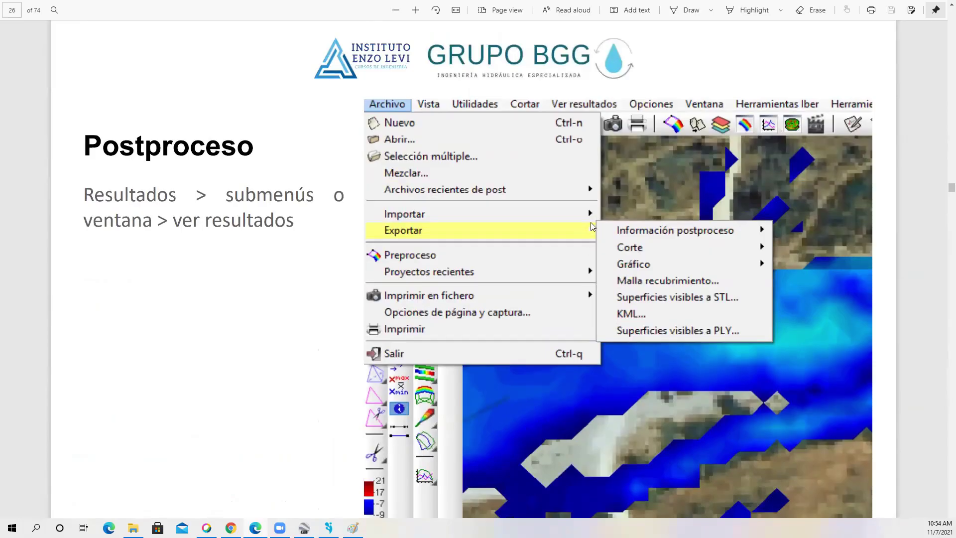
# Step: Study the EJERCICIO 1 concrete channel slide, covering the procedure, the point coordinates, the Datos del problema list and the new-layer note
pyautogui.scroll(-7, 577, 227)
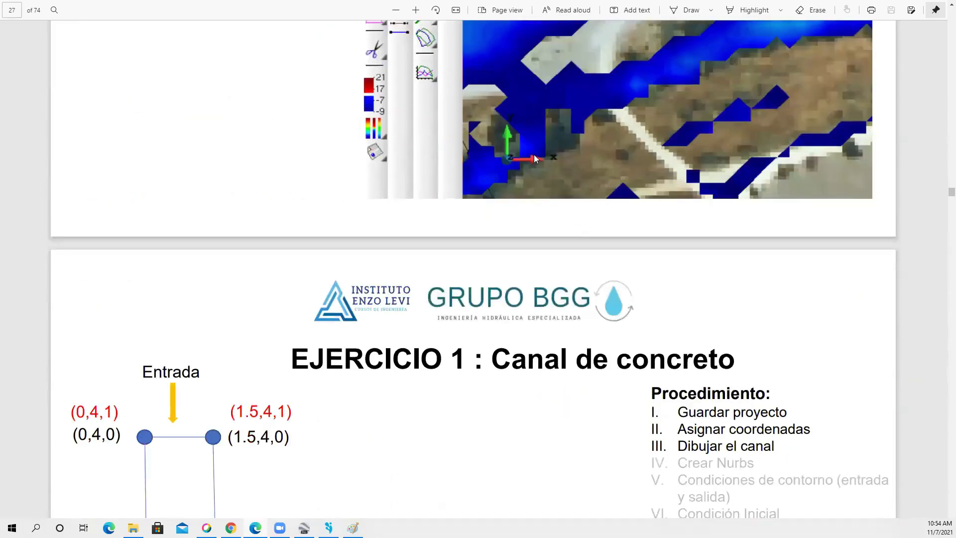
pyautogui.scroll(-5, 533, 158)
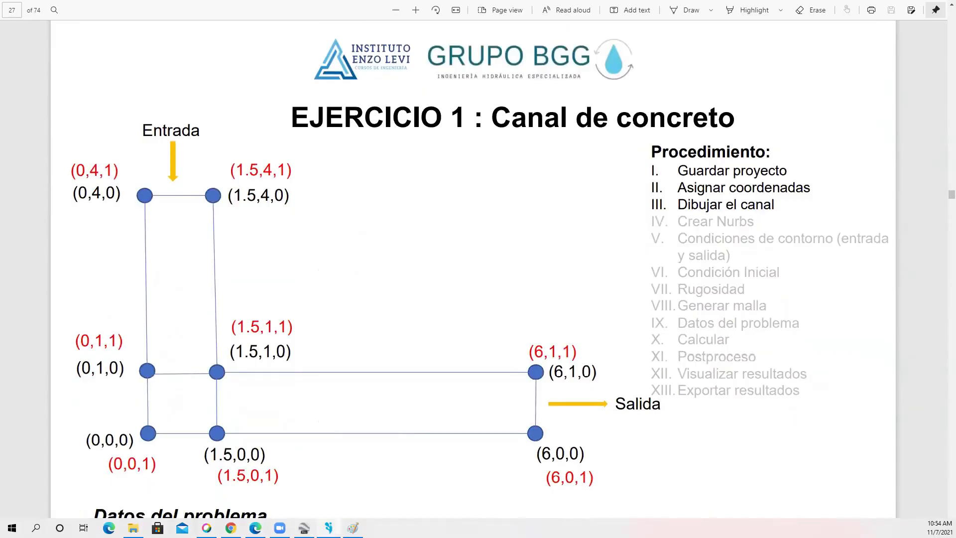
pyautogui.scroll(8, 583, 297)
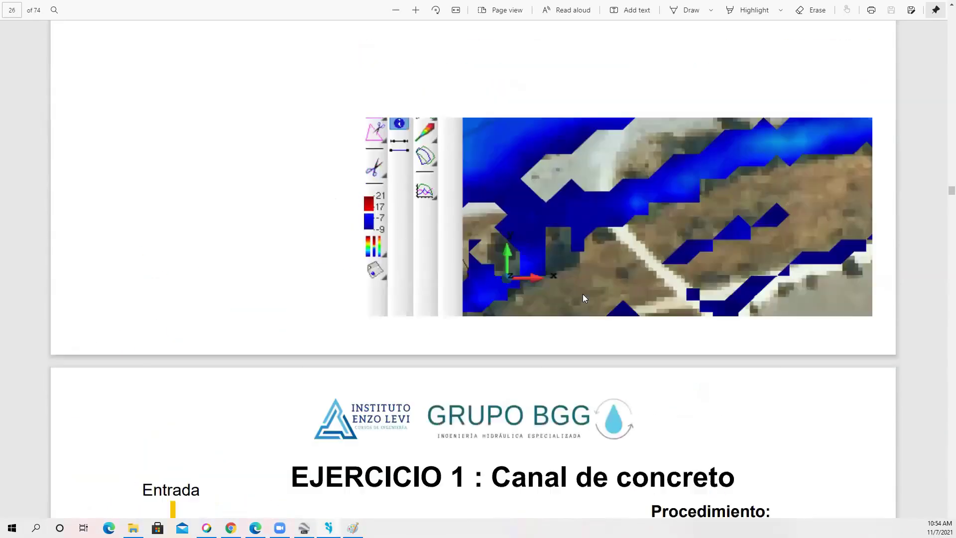
pyautogui.scroll(-5, 583, 298)
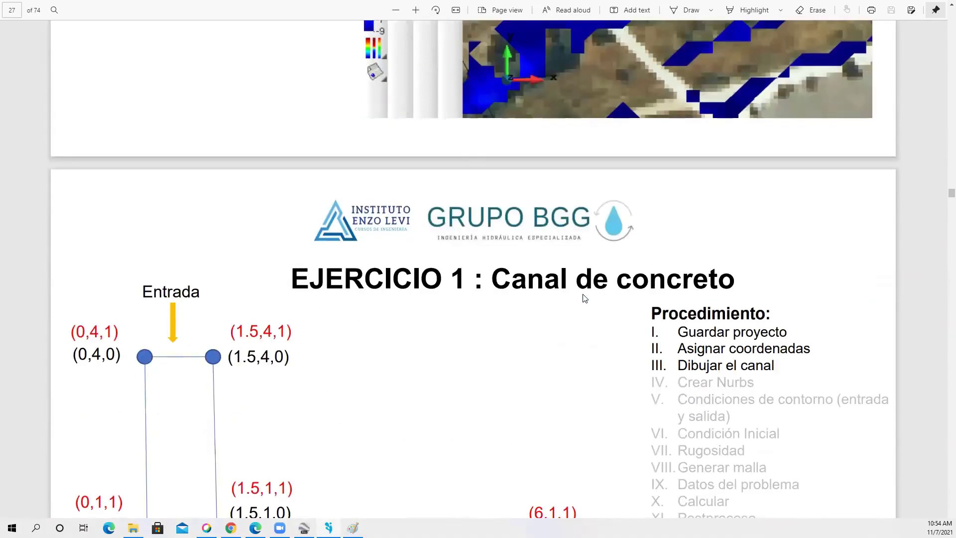
pyautogui.scroll(-3, 584, 298)
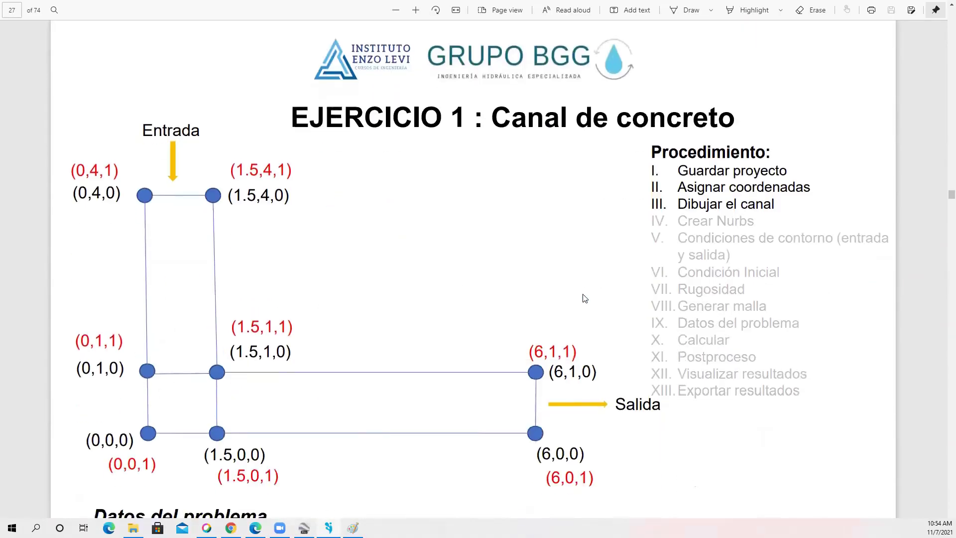
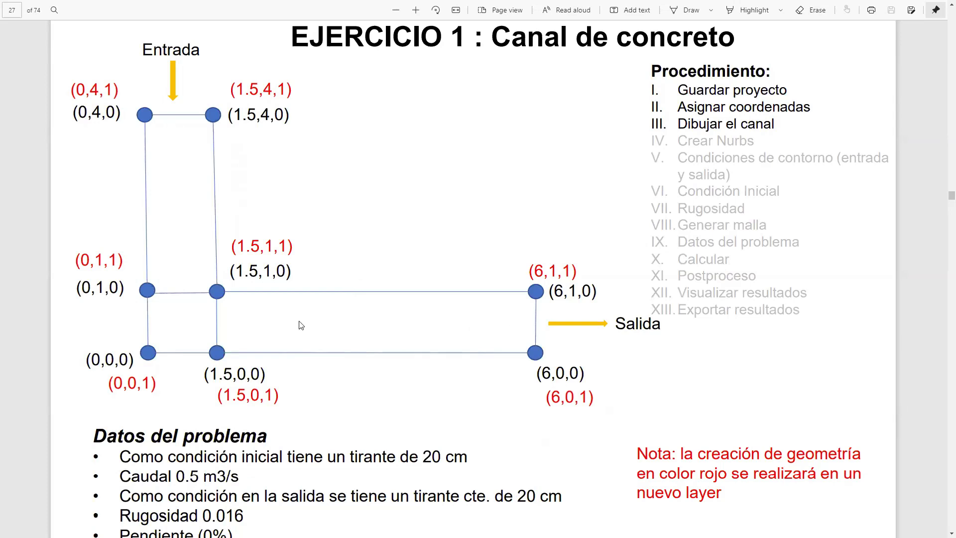
pyautogui.scroll(-2, 208, 459)
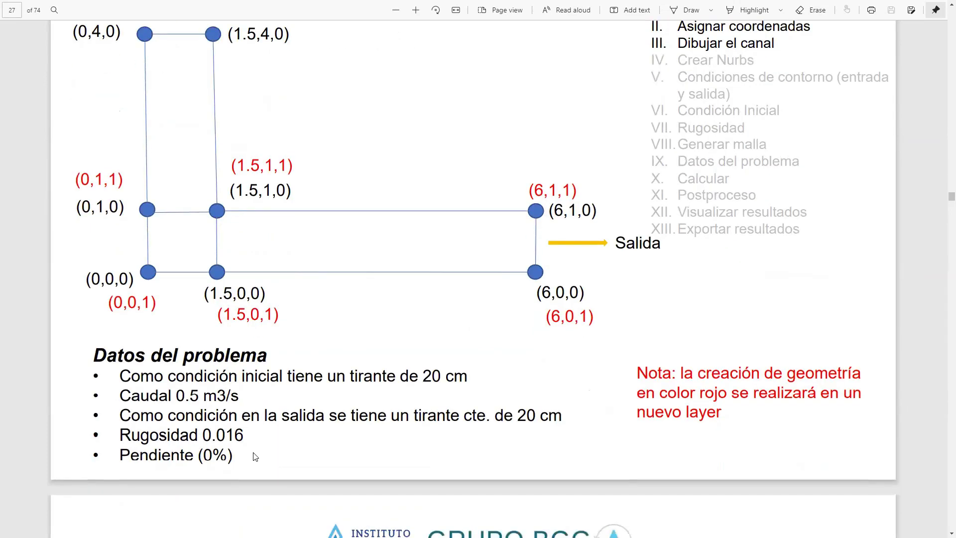
pyautogui.scroll(2, 244, 460)
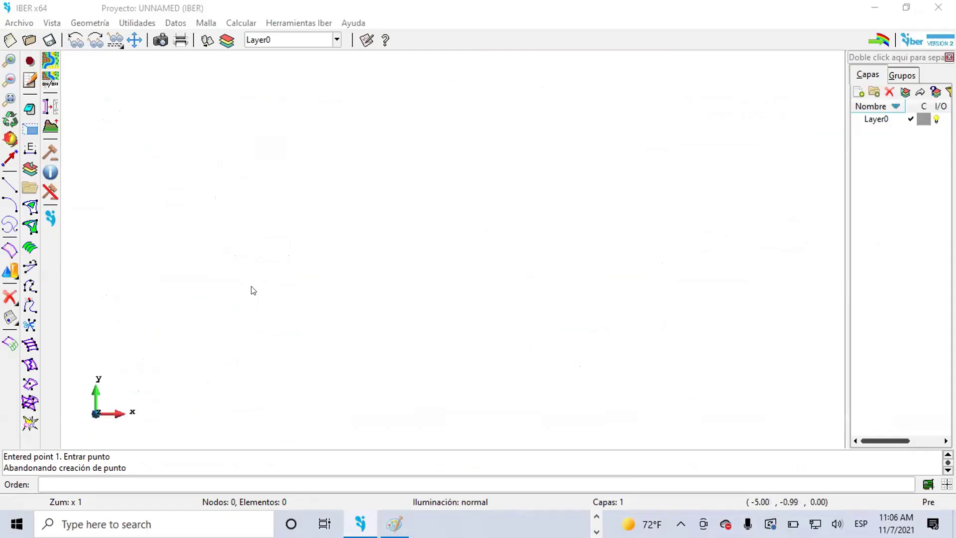
pyautogui.press('super')
pyautogui.write('ib')
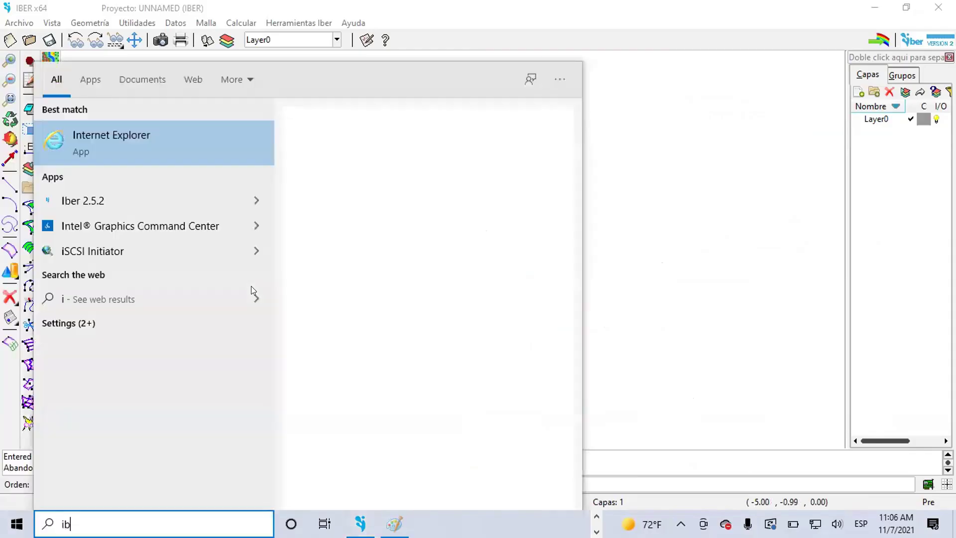
pyautogui.click(734, 246)
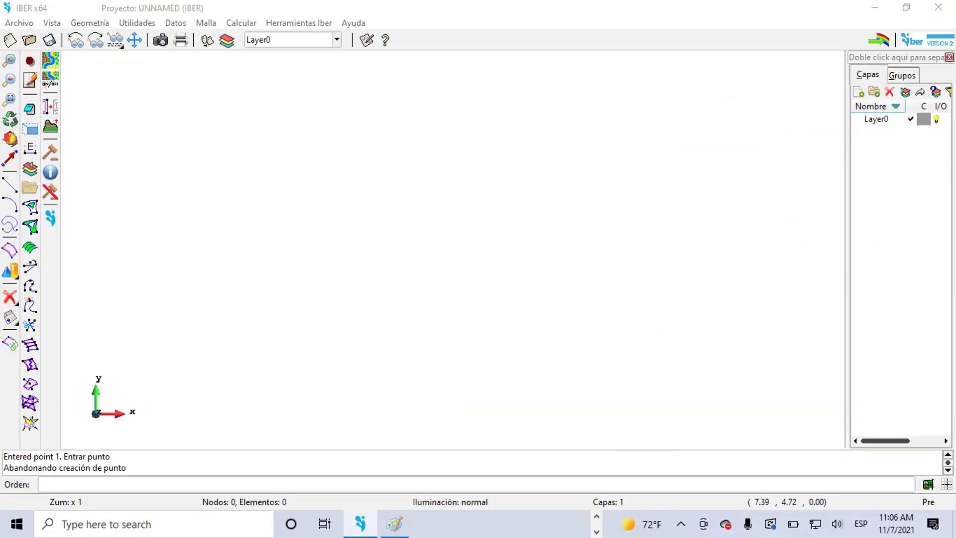
pyautogui.click(236, 168)
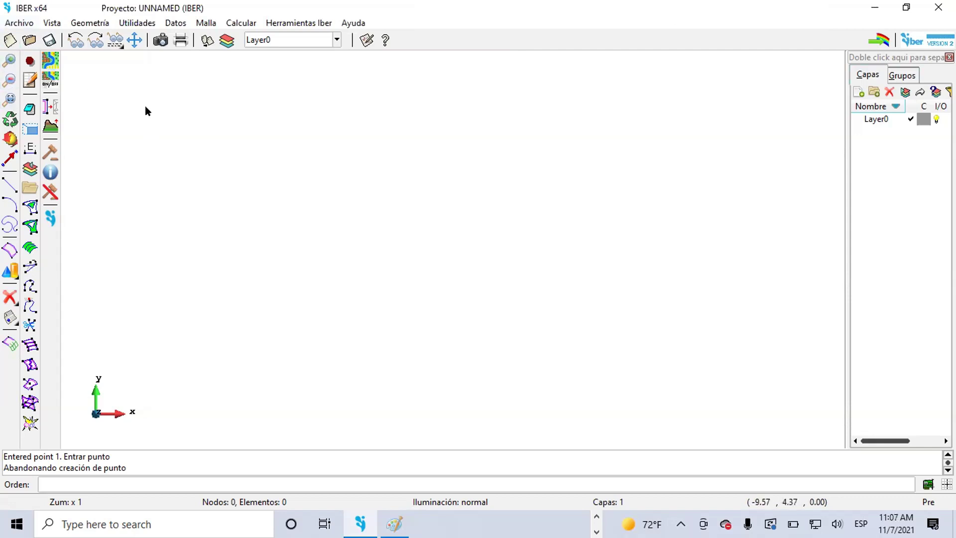
# Step: Start saving the Iber project and browse to C:\Cursos\04_Iber_2021\02 IBER-Noviembre\03_Ejercicios_Clase
pyautogui.click(45, 44)
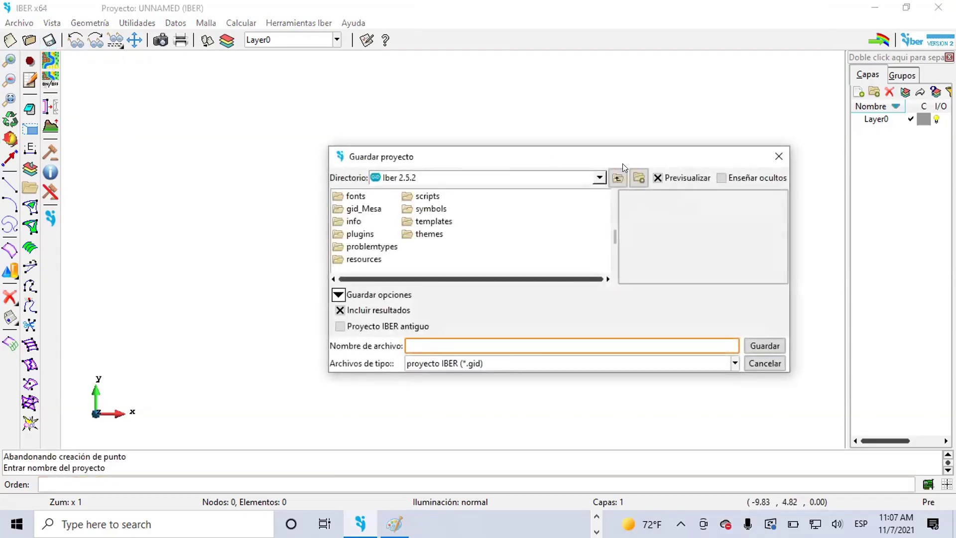
pyautogui.click(598, 175)
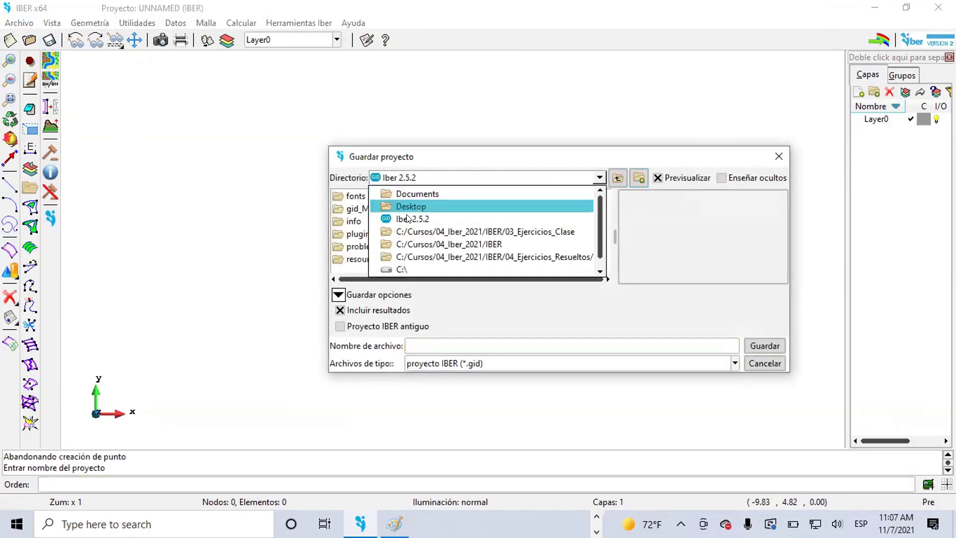
pyautogui.click(406, 268)
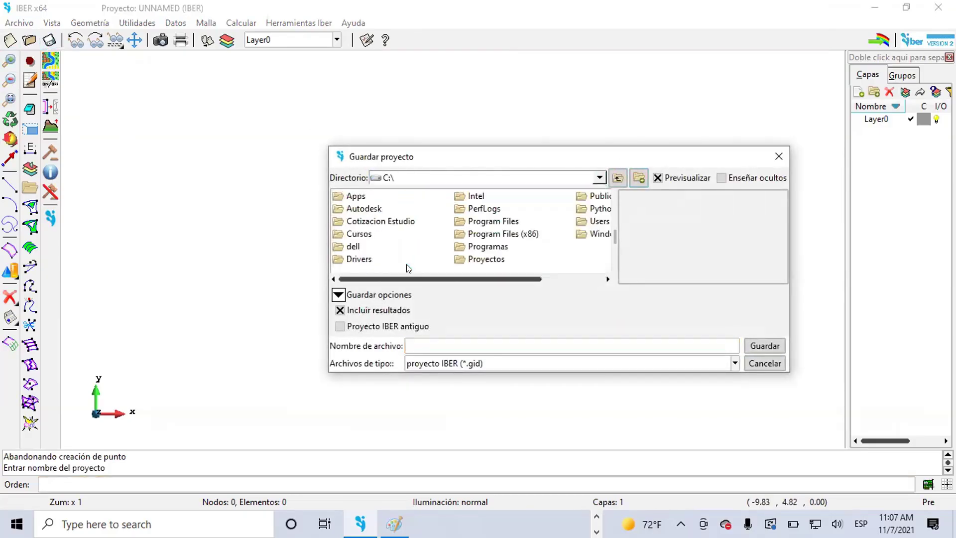
pyautogui.doubleClick(358, 237)
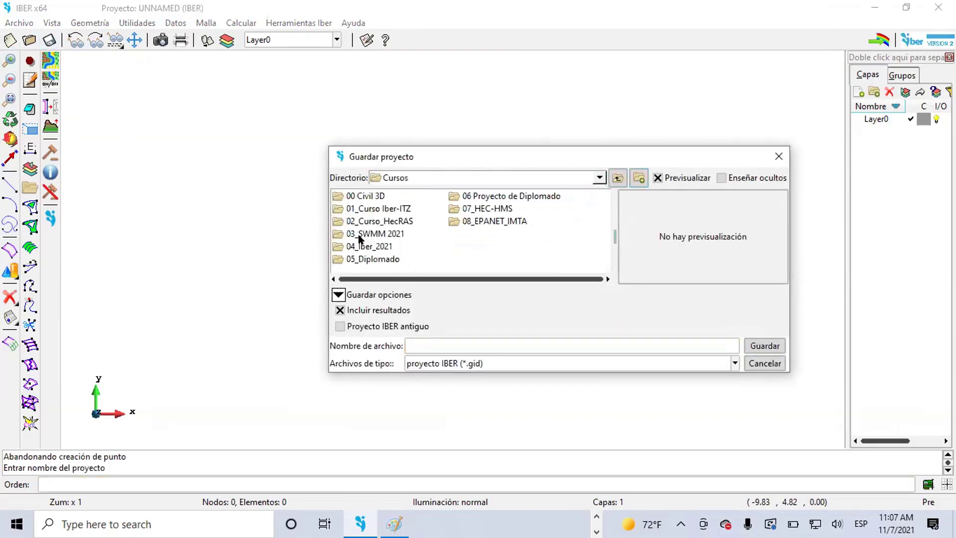
pyautogui.doubleClick(384, 247)
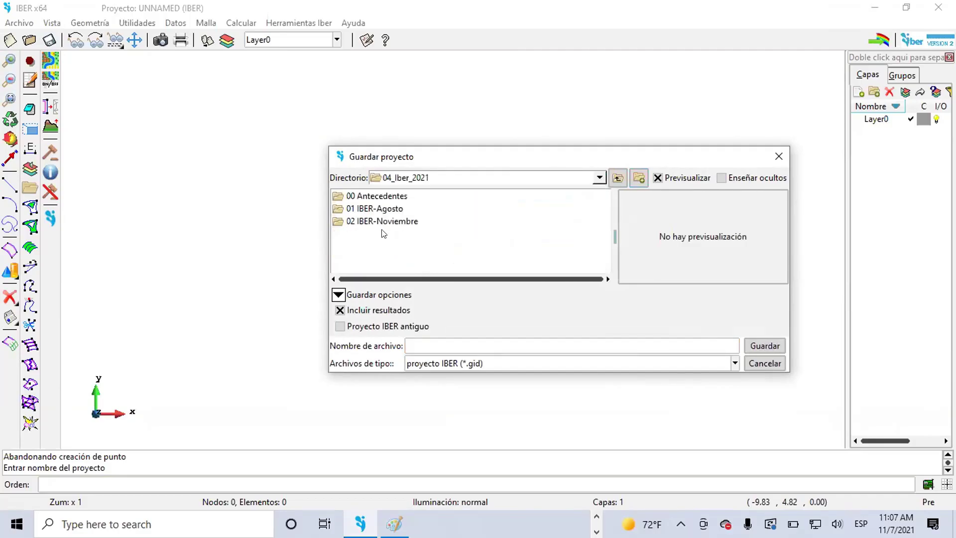
pyautogui.doubleClick(382, 222)
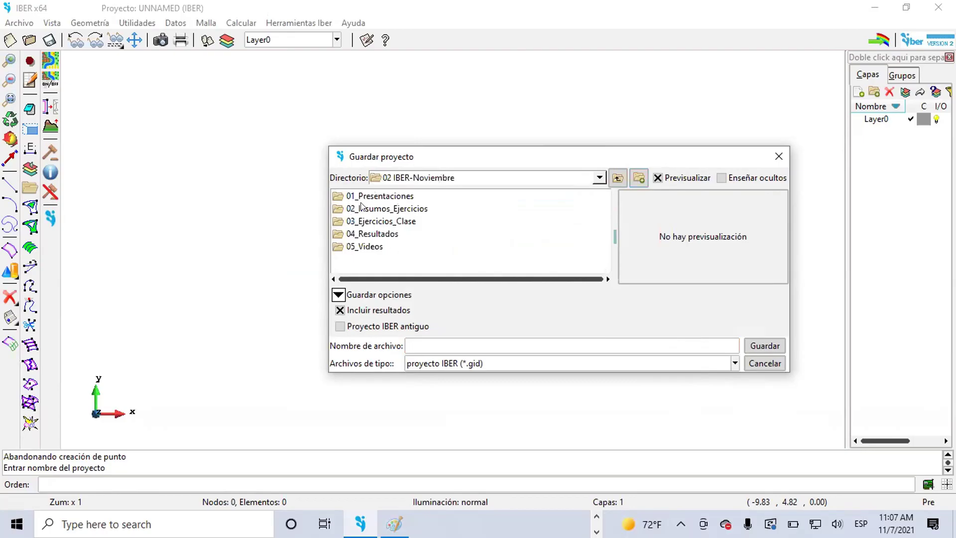
pyautogui.doubleClick(394, 224)
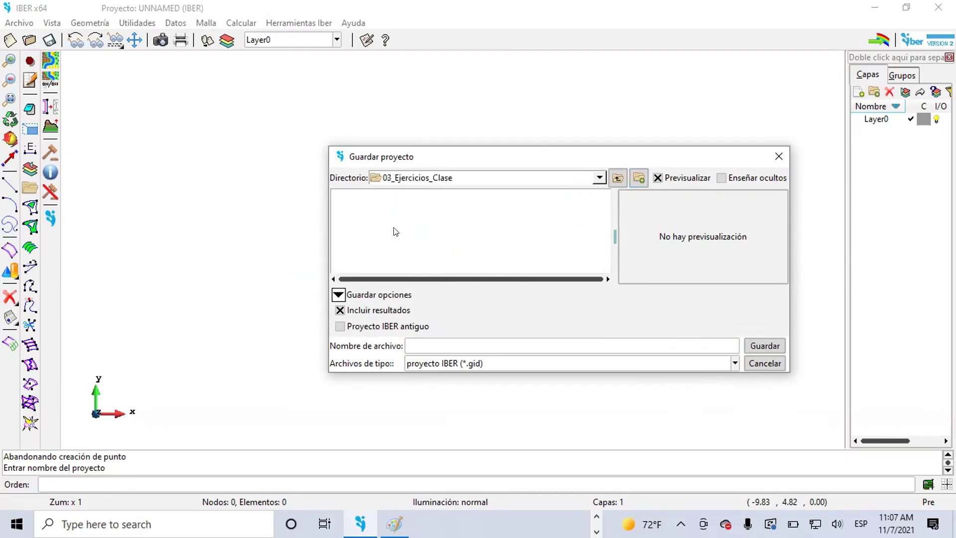
# Step: Create a folder named "01 Ejercicio Canal" inside 03_Ejercicios_Clase and open it
pyautogui.click(639, 178)
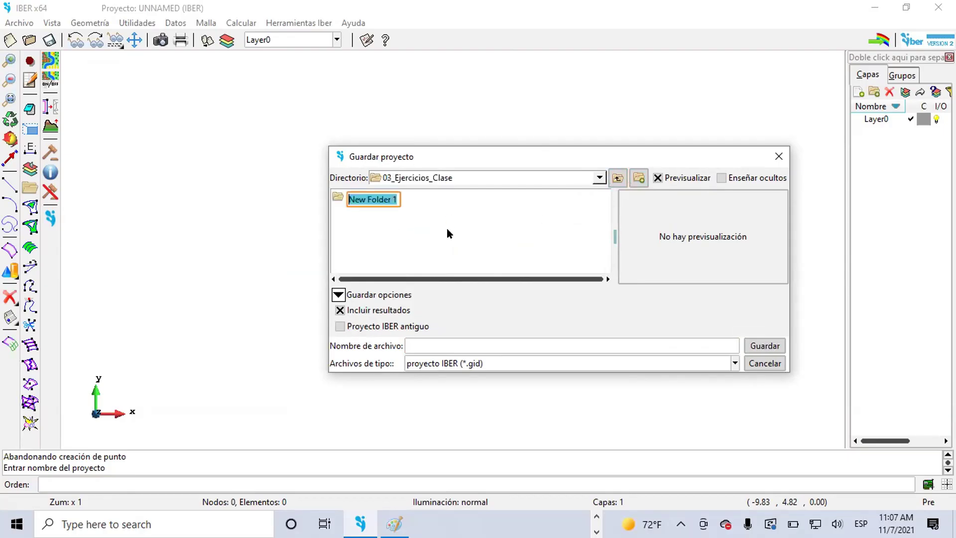
pyautogui.write('01')
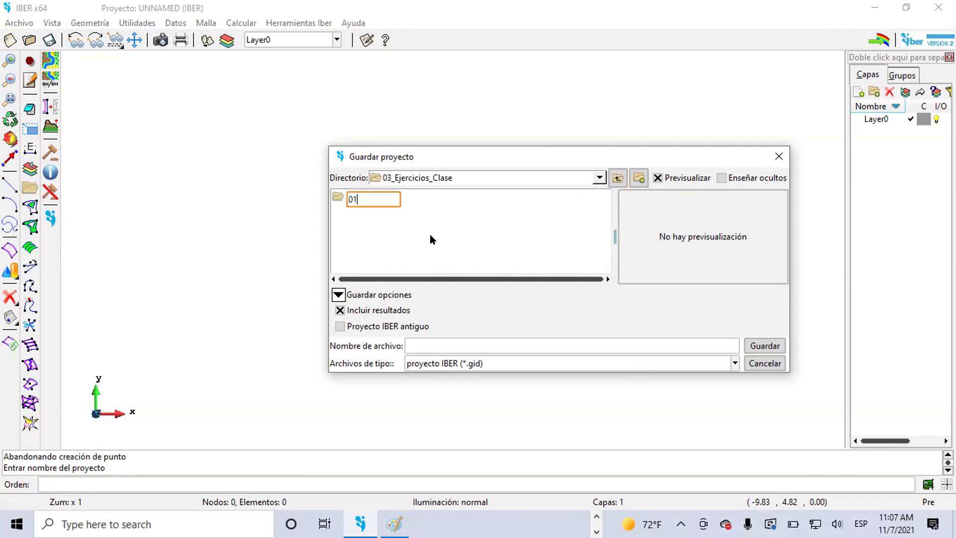
pyautogui.write(' Ejercicio Canal')
pyautogui.press('Return')
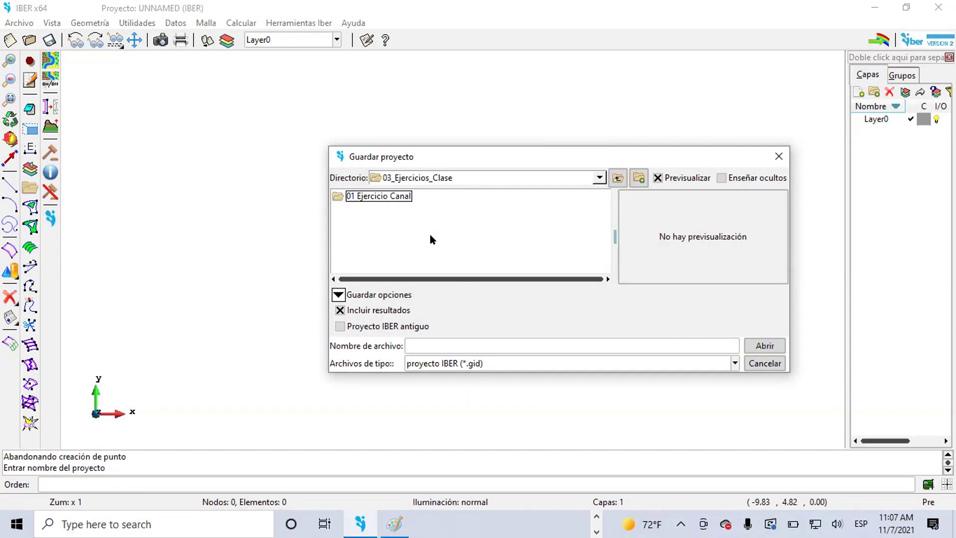
pyautogui.doubleClick(394, 195)
# Step: Save the project in this folder under the name "01 Canal"
pyautogui.click(414, 345)
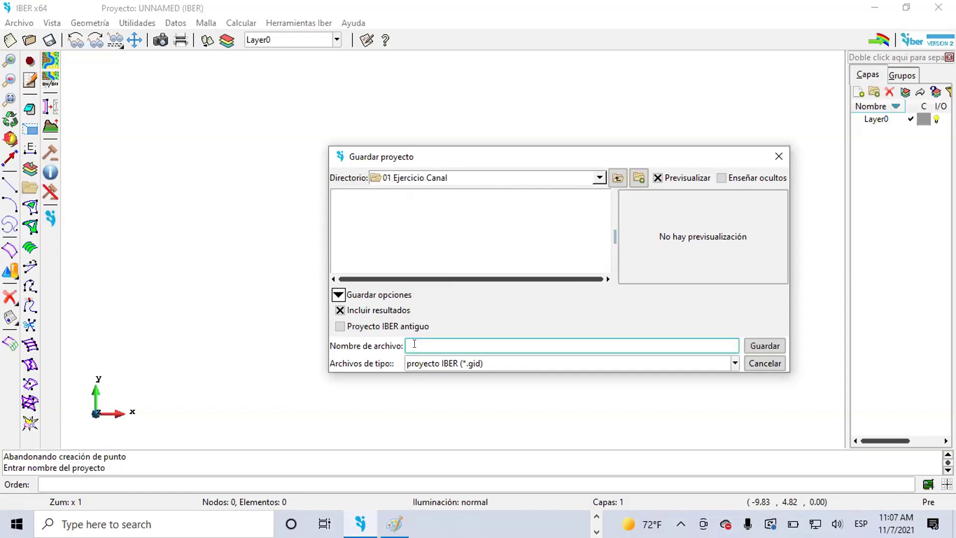
pyautogui.write('01 Canal')
pyautogui.moveTo(458, 149); pyautogui.dragTo(293, 75)
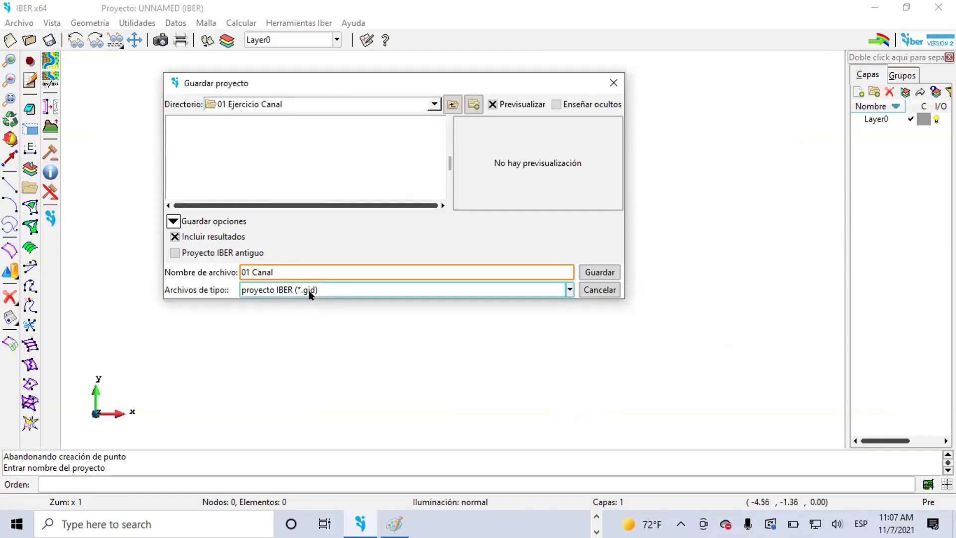
pyautogui.click(598, 271)
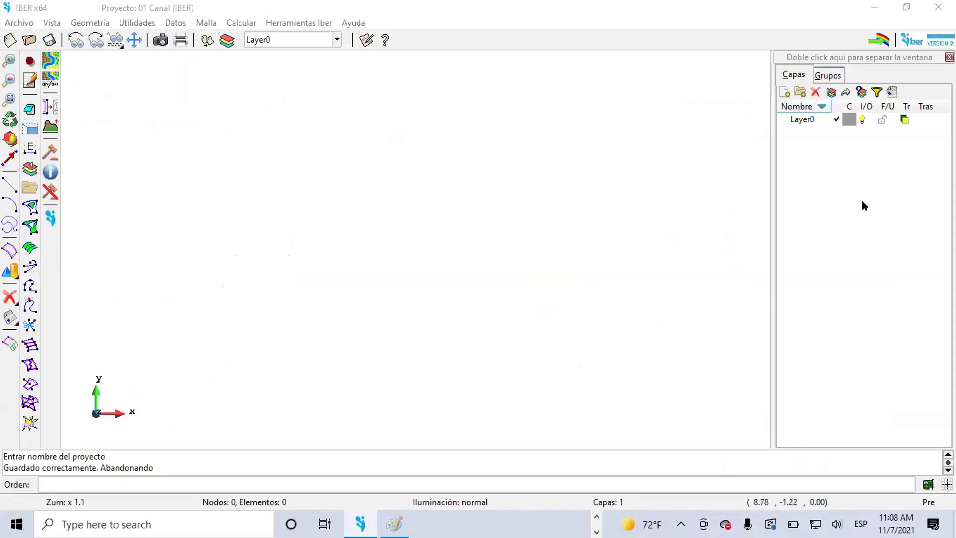
# Step: Add a new layer to the project and name it Geo2
pyautogui.click(800, 121)
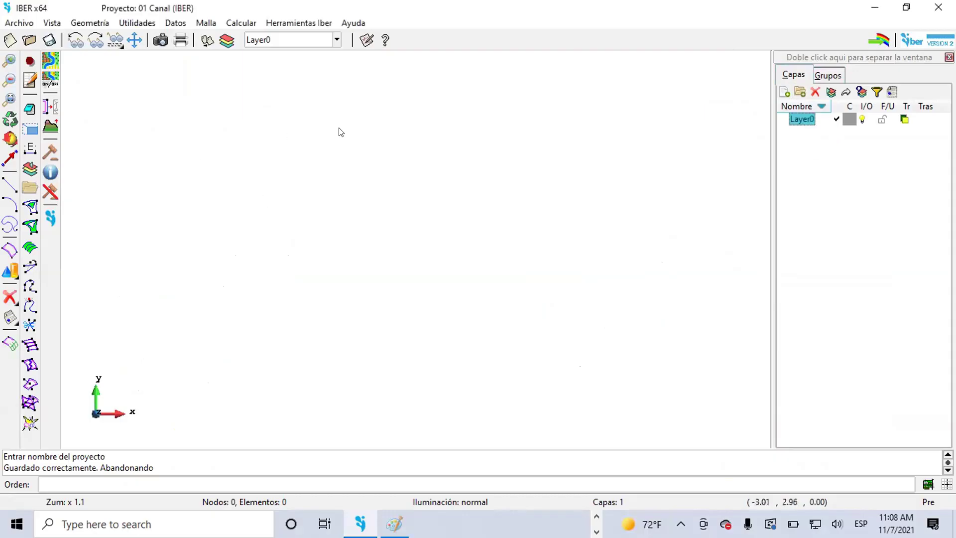
pyautogui.click(783, 91)
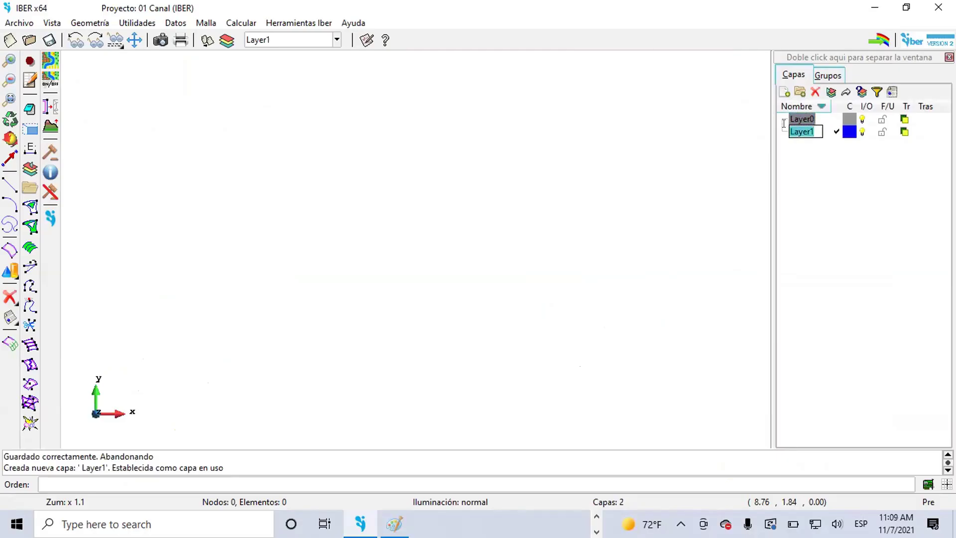
pyautogui.write('Geo2')
pyautogui.press('Return')
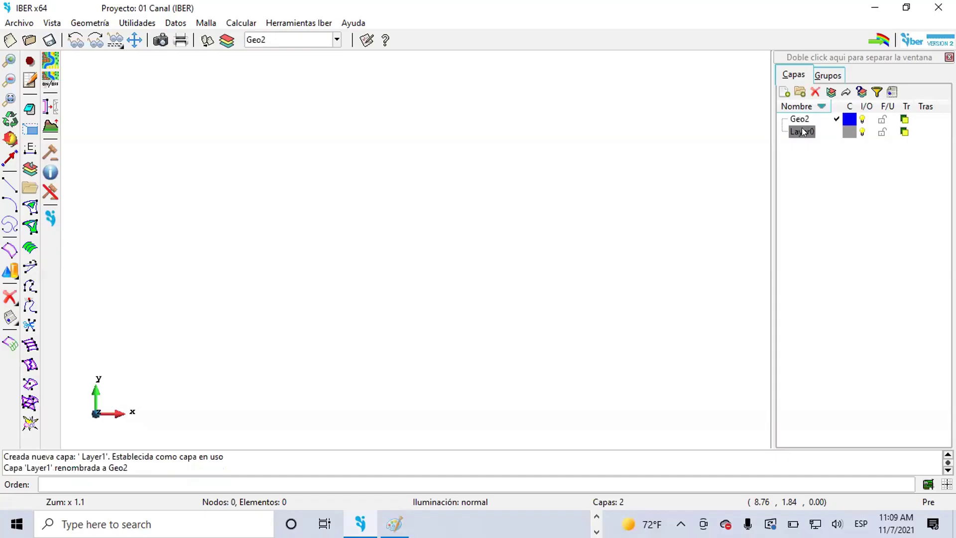
# Step: Make Layer0 the layer in use and rename it Geo1
pyautogui.doubleClick(802, 132)
pyautogui.rightClick(803, 131)
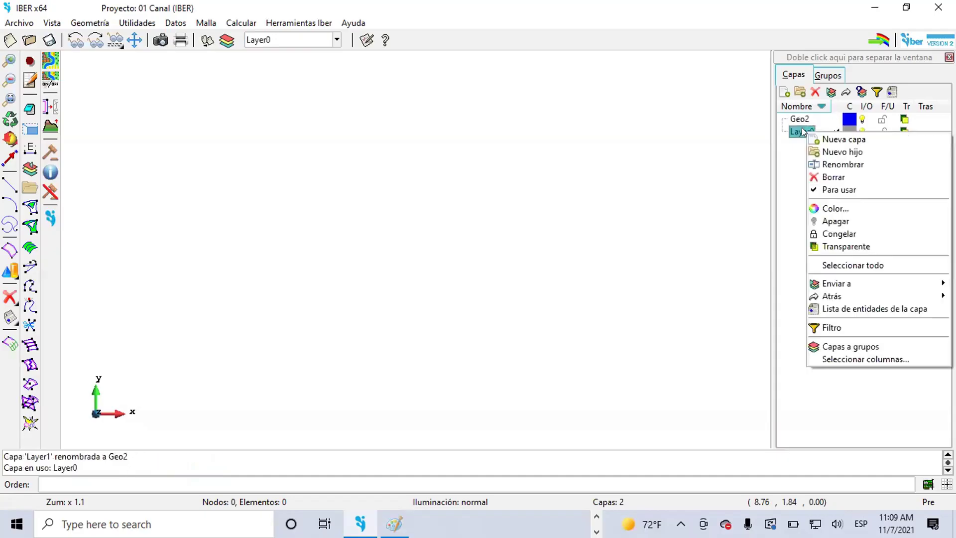
pyautogui.click(789, 142)
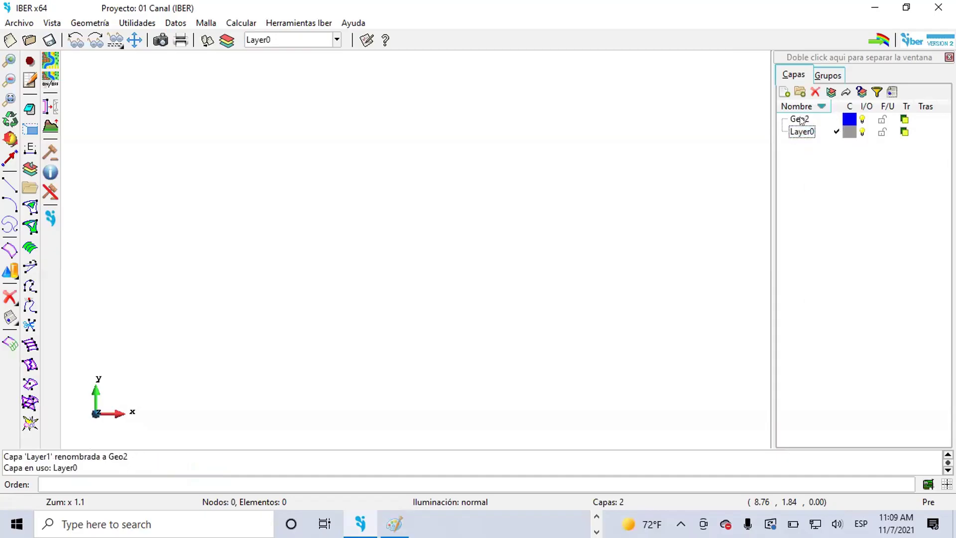
pyautogui.click(801, 124)
pyautogui.click(803, 132)
pyautogui.rightClick(803, 133)
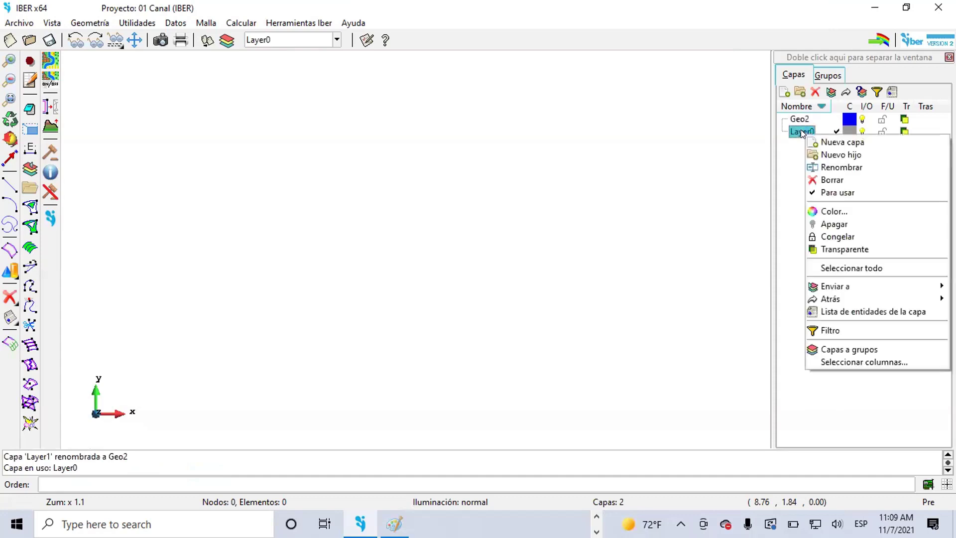
pyautogui.click(831, 167)
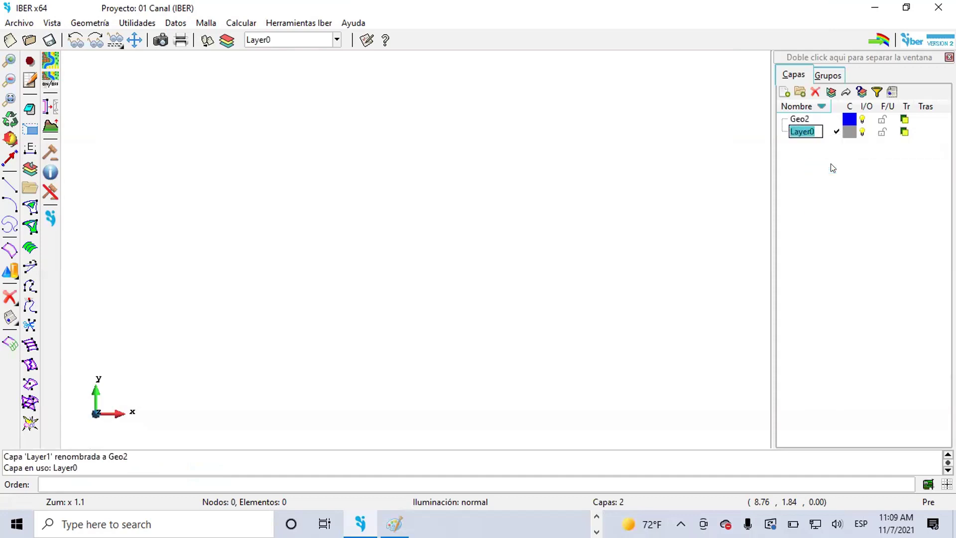
pyautogui.write('Geo1')
pyautogui.press('Return')
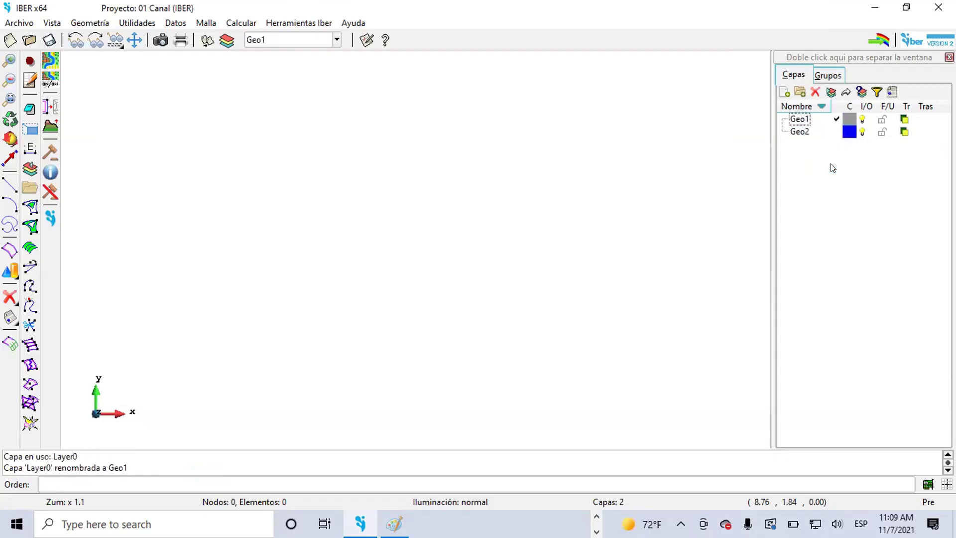
# Step: Switch the layer in use to Geo2 and back to Geo1, and close the layers window
pyautogui.click(835, 131)
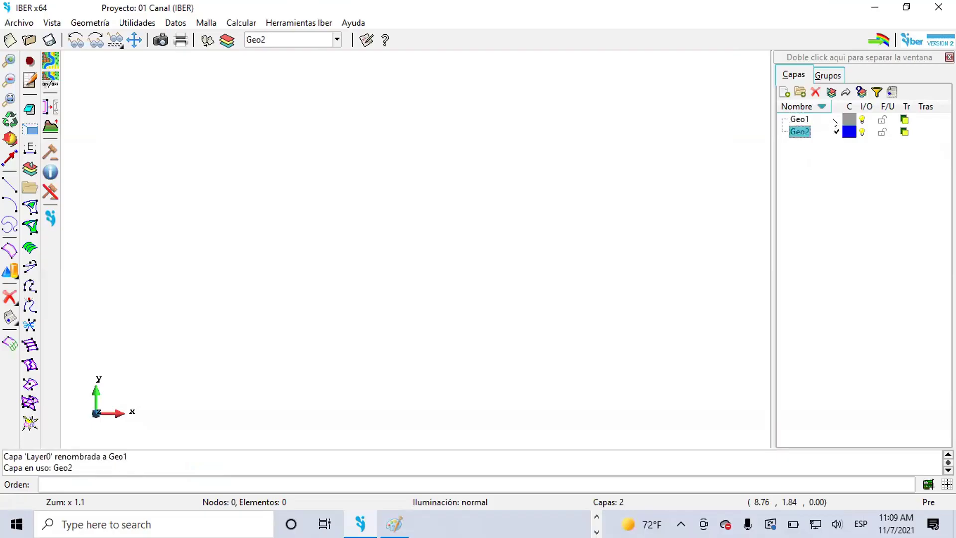
pyautogui.click(835, 119)
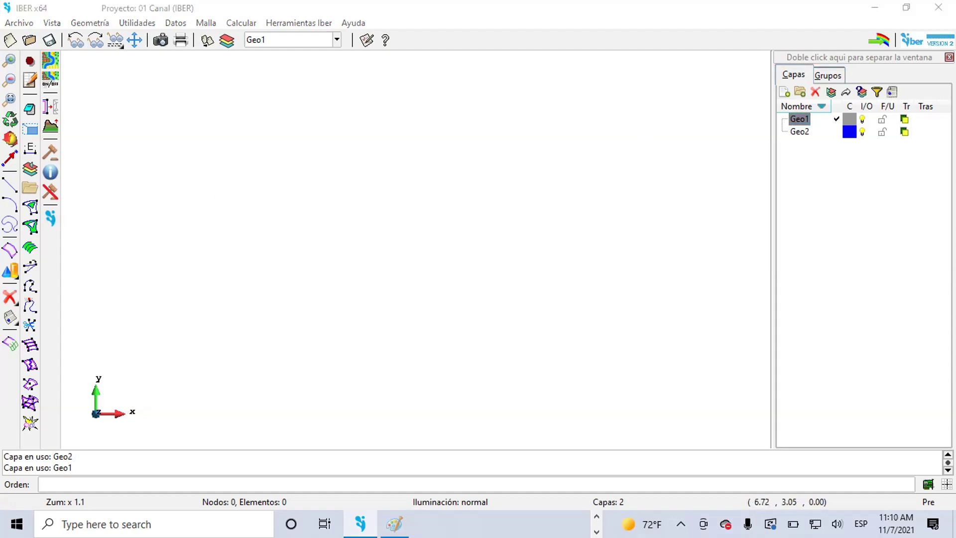
pyautogui.click(948, 56)
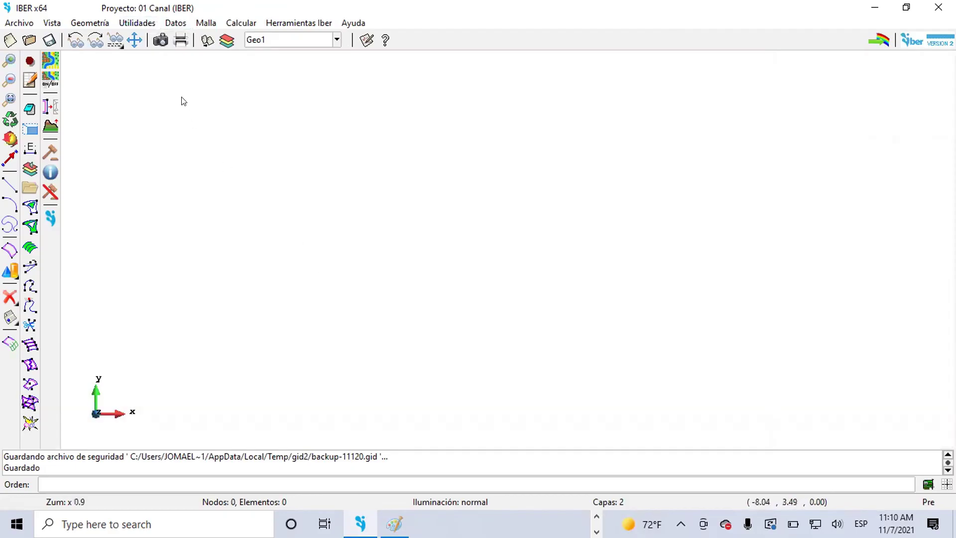
# Step: Open the layers and groups window, and switch from the exercise PDF back to Iber
pyautogui.click(137, 20)
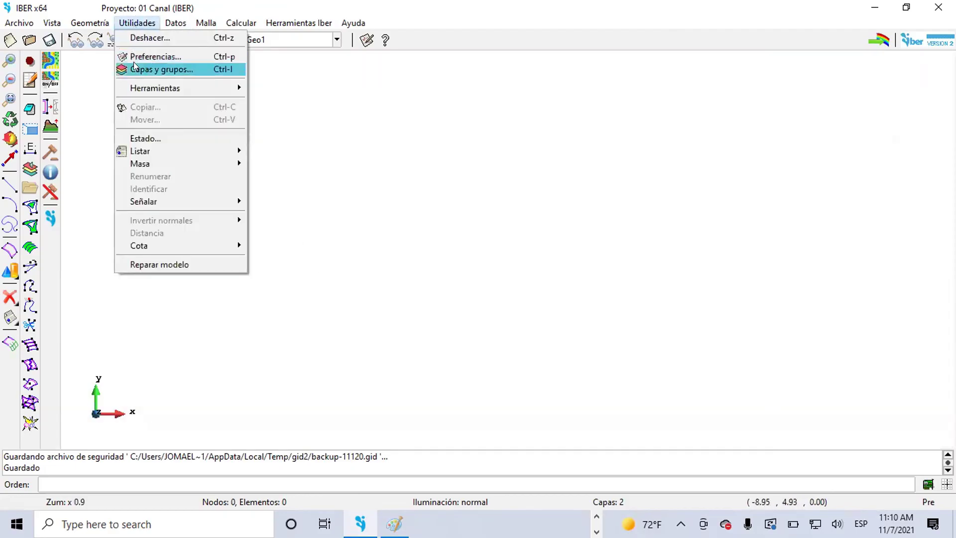
pyautogui.click(148, 70)
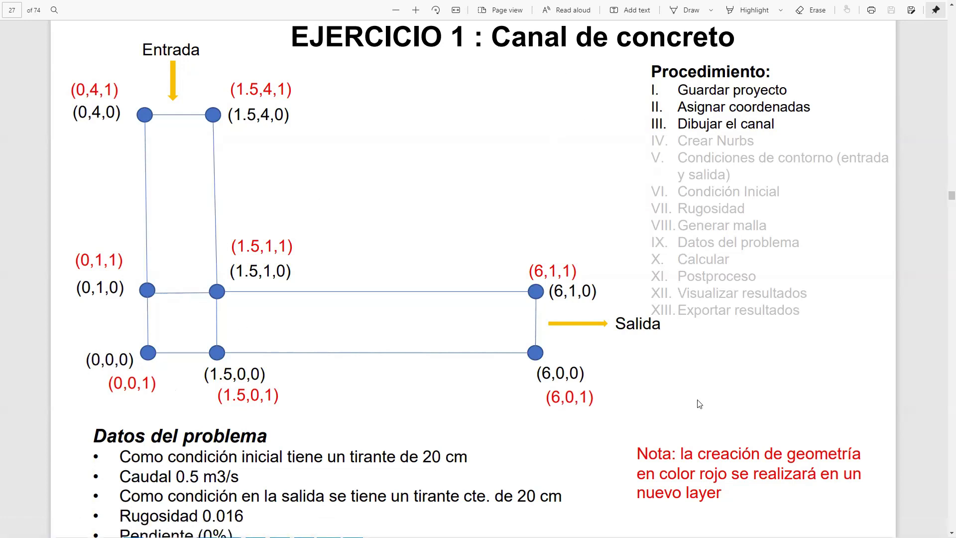
pyautogui.click(360, 524)
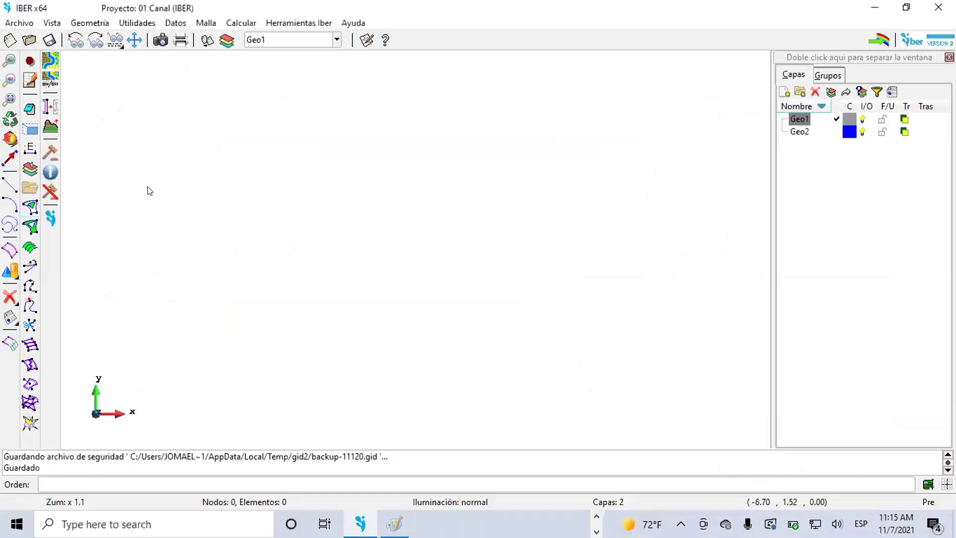
# Step: Create the channel's lower row of points on layer Geo1 at coordinates (0,0,0), (1.5,0,0) and (6,0,0)
pyautogui.click(90, 23)
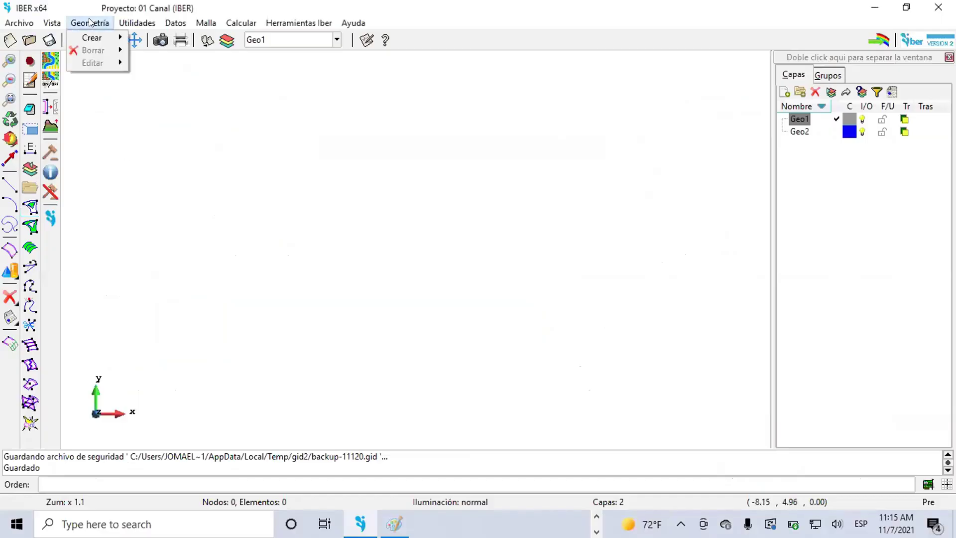
pyautogui.moveTo(99, 38)
pyautogui.click(142, 39)
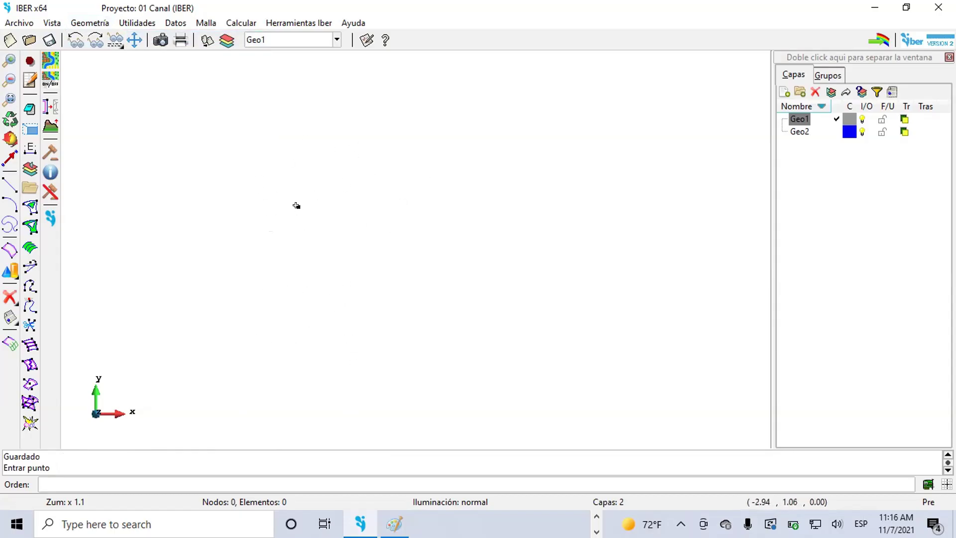
pyautogui.click(45, 479)
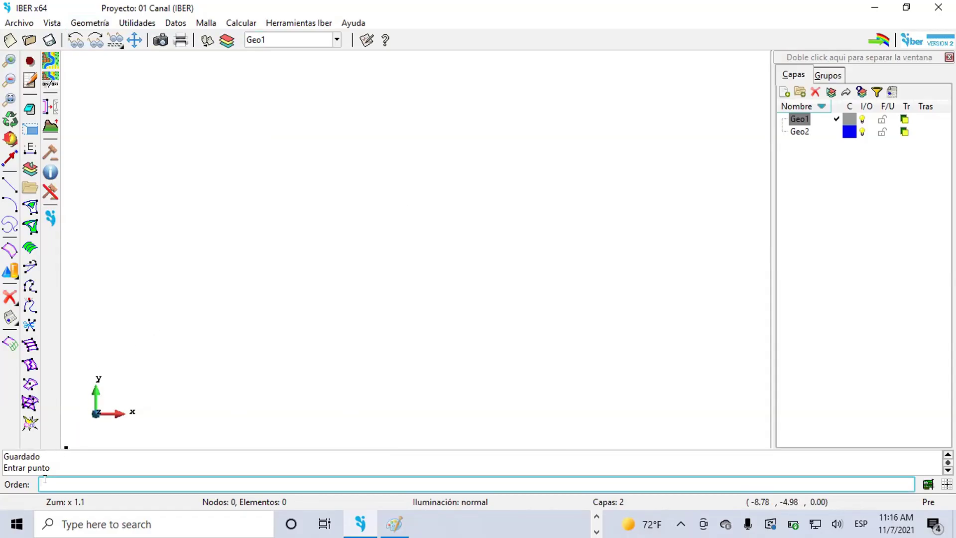
pyautogui.write('0,0,0')
pyautogui.press('Return')
pyautogui.write('1.5,0,0')
pyautogui.press('Return')
pyautogui.write('6,0,0')
pyautogui.press('Return')
# Step: Add the second row of channel points at coordinates (0,1,0), (1.5,1,0) and (6,1,0)
pyautogui.write('0,1,0')
pyautogui.press('Return')
pyautogui.write('1.5,1,0')
pyautogui.press('Return')
pyautogui.write('6,1,0')
pyautogui.press('Return')
# Step: Add the channel inlet points at coordinates (0,4,0) and (1.5,4,0), and finish point creation
pyautogui.write('0,4,0')
pyautogui.press('Return')
pyautogui.write('1.5,4,0')
pyautogui.press('Return')
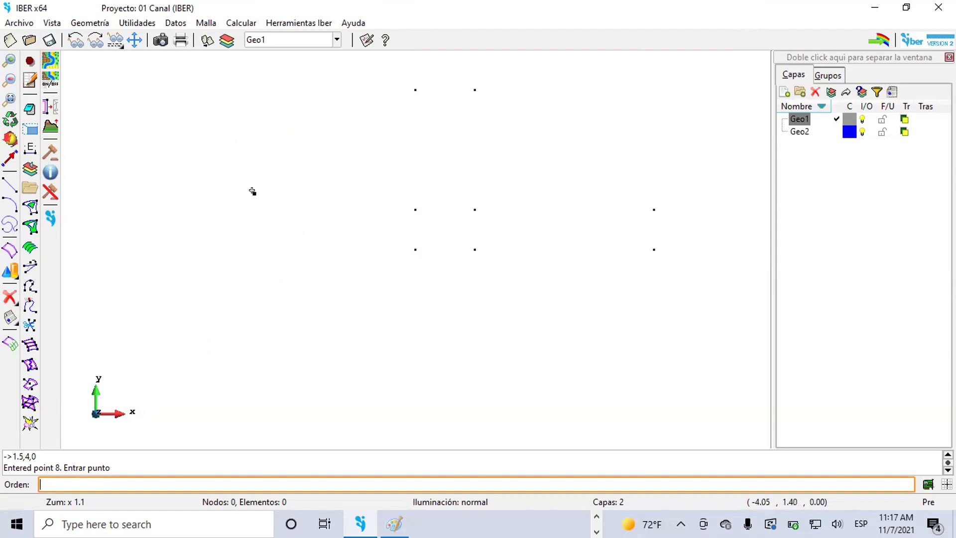
pyautogui.press('Escape')
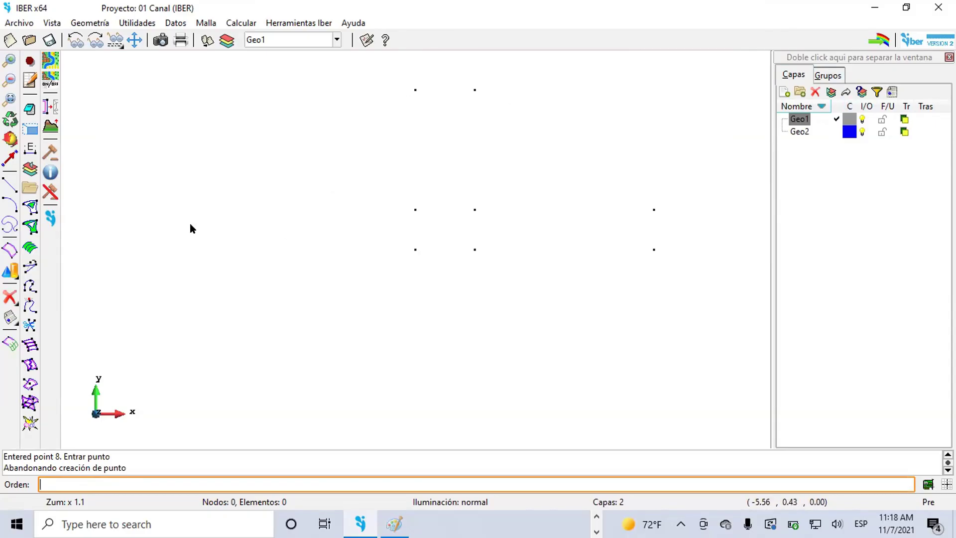
# Step: Draw the inlet edge as a straight line joined to the existing points (0,4,0) and (1.5,4,0)
pyautogui.click(79, 27)
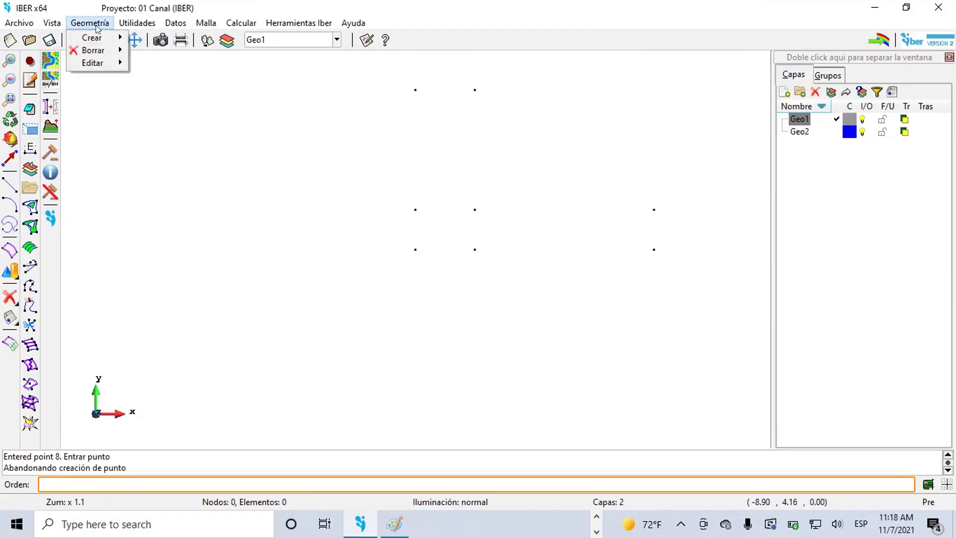
pyautogui.moveTo(100, 37)
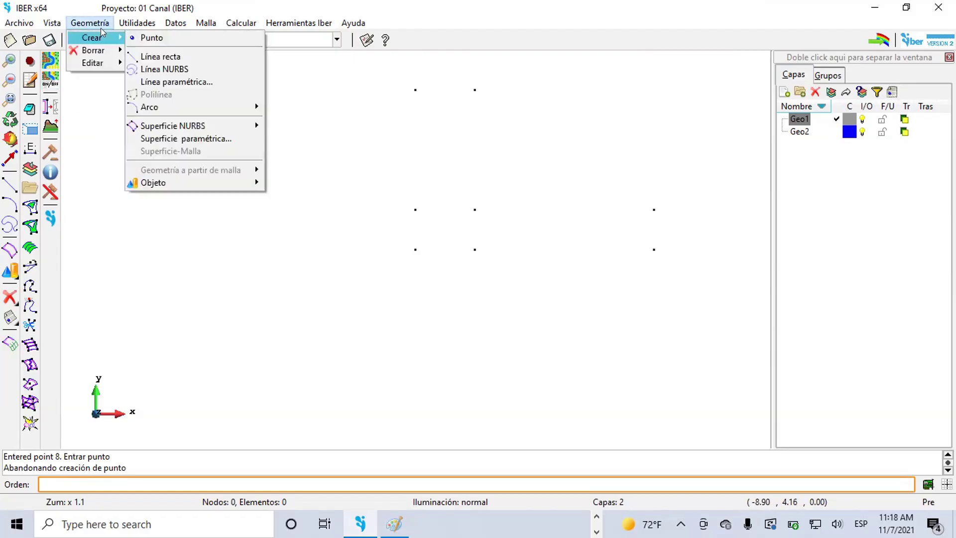
pyautogui.click(146, 56)
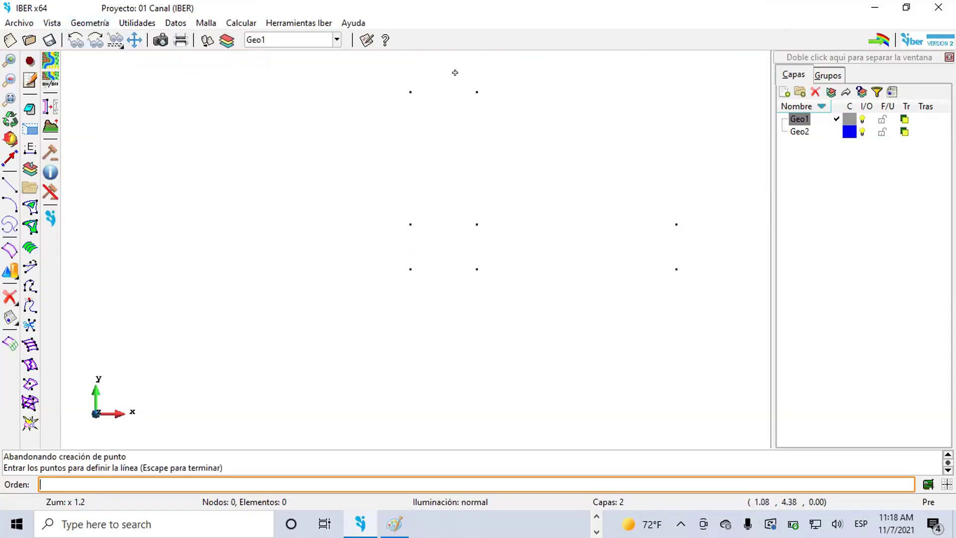
pyautogui.scroll(3, 507, 94)
pyautogui.rightClick(275, 98)
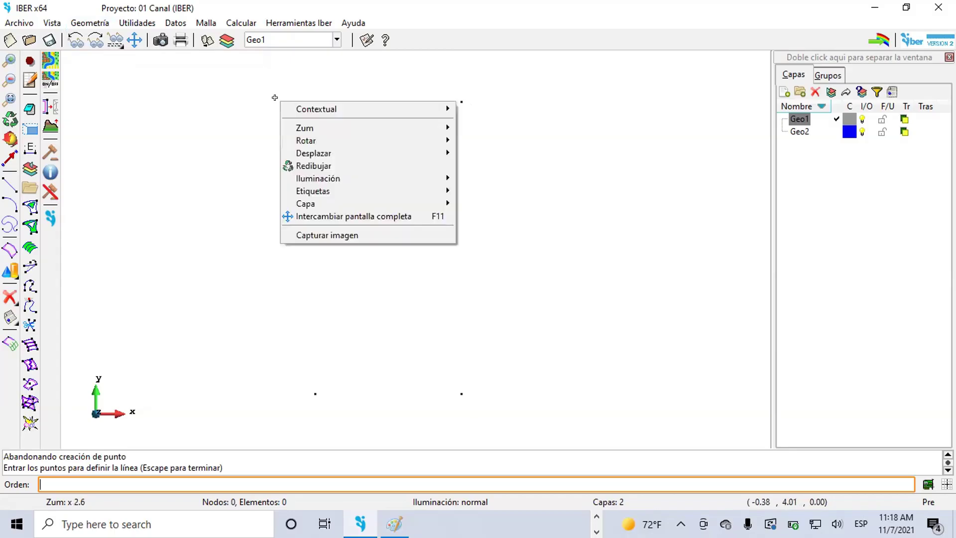
pyautogui.moveTo(294, 114)
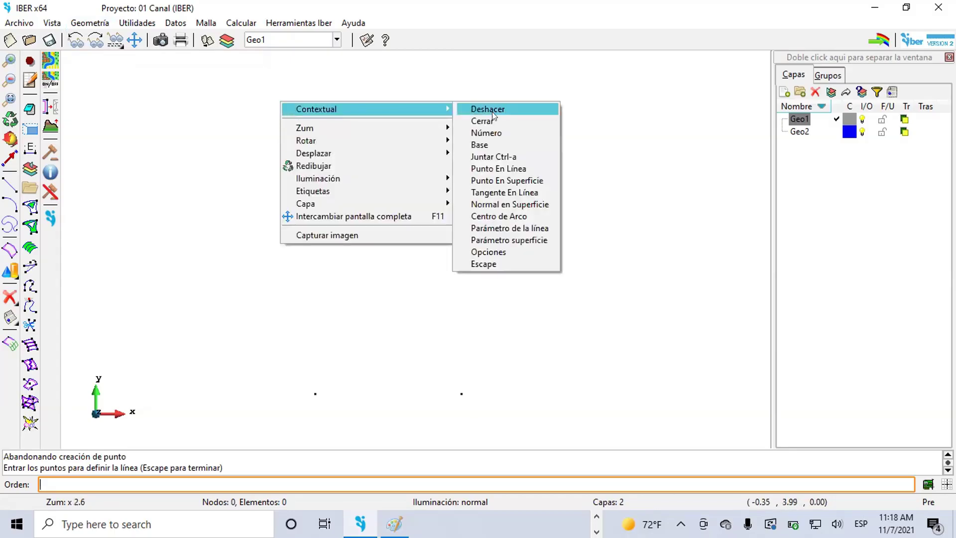
pyautogui.click(492, 157)
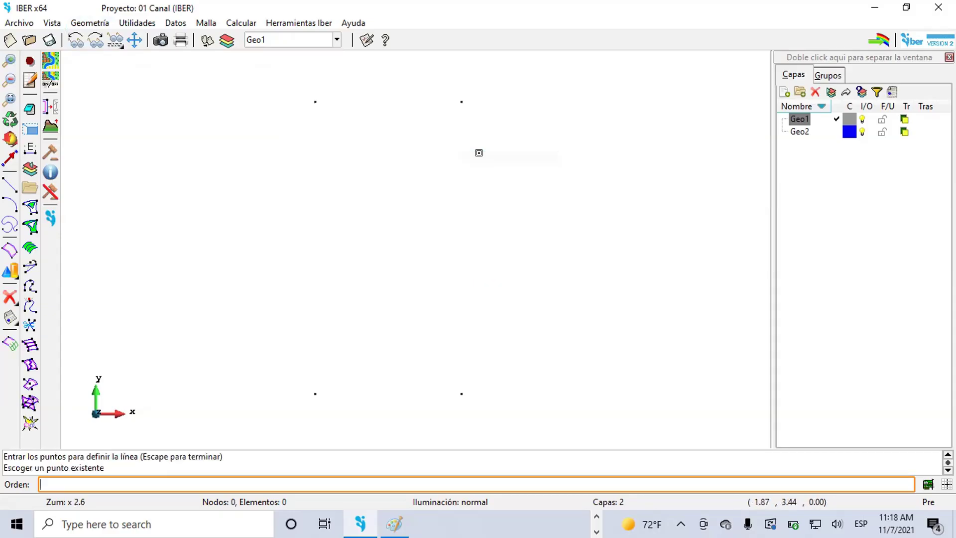
pyautogui.click(311, 98)
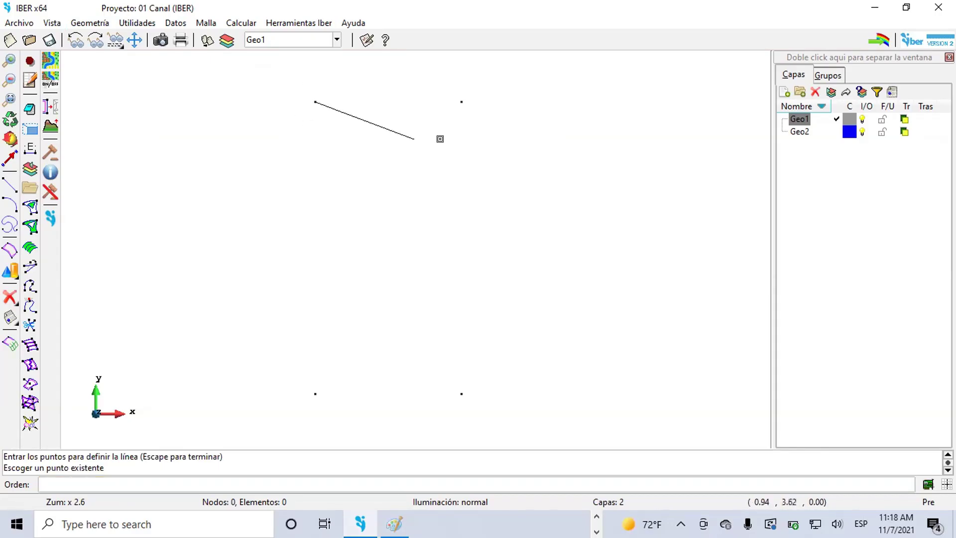
pyautogui.click(459, 100)
# Step: Continue the channel outline from (1.5,4,0) through the existing points (1.5,1,0), (6,1,0) and (6,0,0)
pyautogui.scroll(-4, 443, 149)
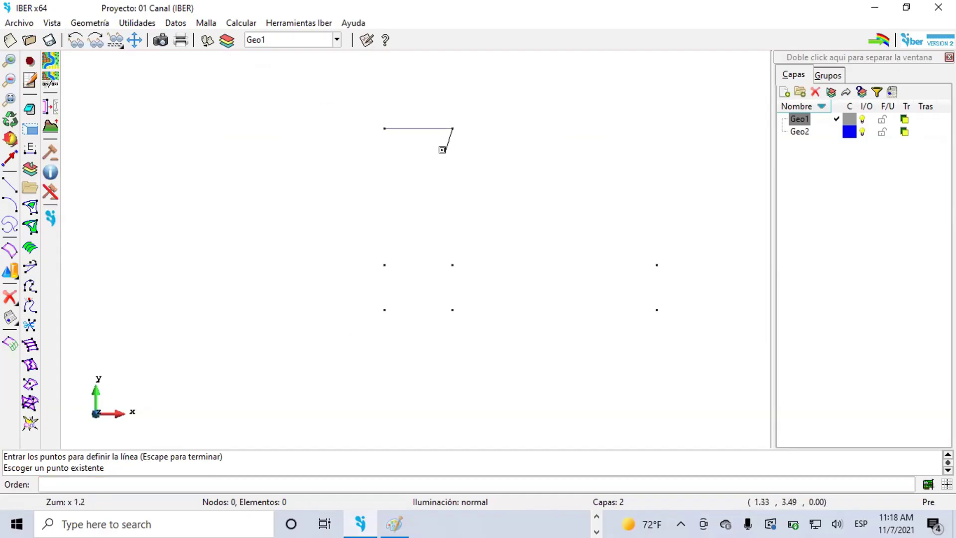
pyautogui.scroll(-2, 478, 216)
pyautogui.scroll(4, 478, 237)
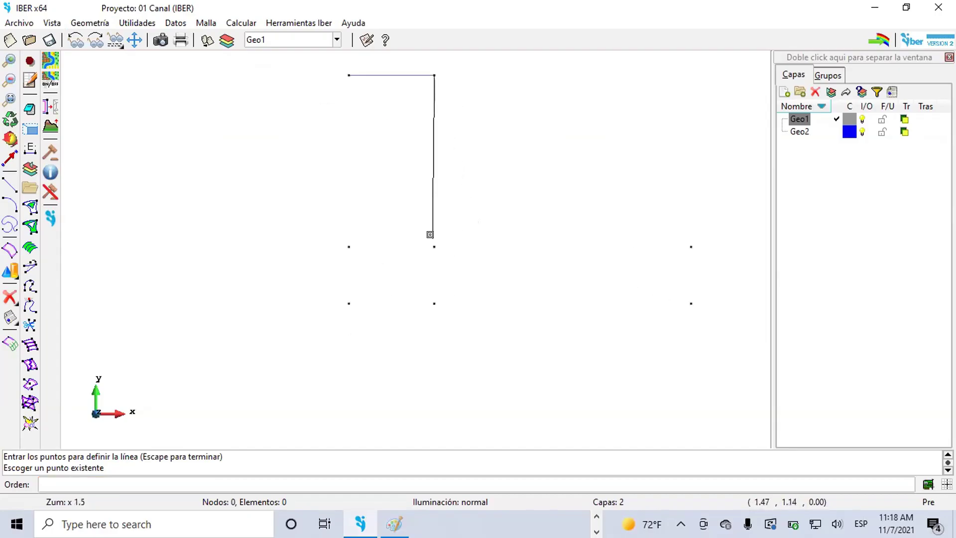
pyautogui.click(434, 246)
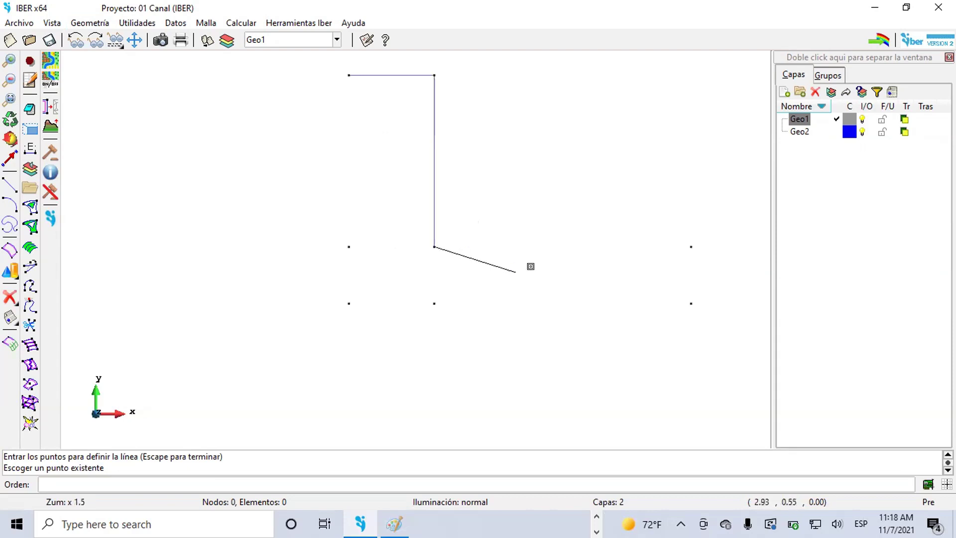
pyautogui.click(690, 246)
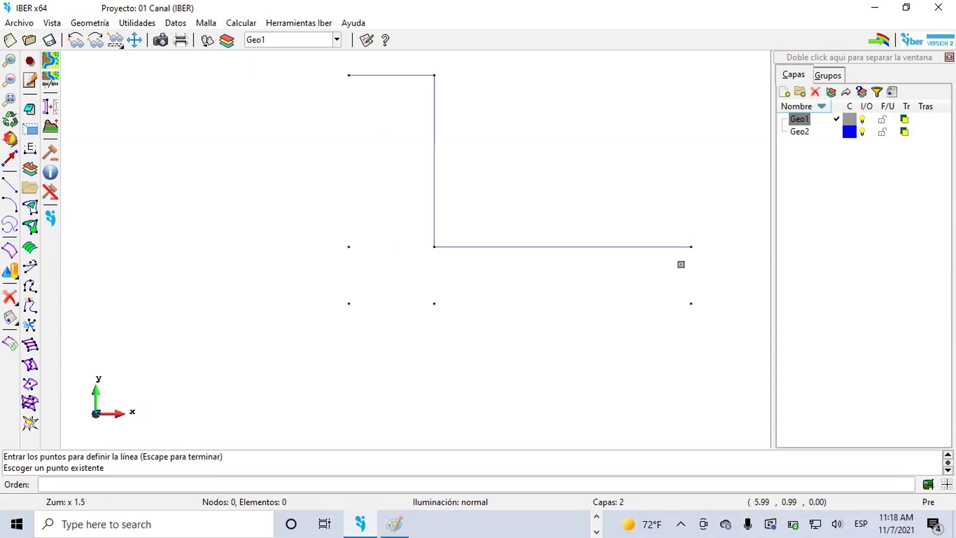
pyautogui.click(690, 302)
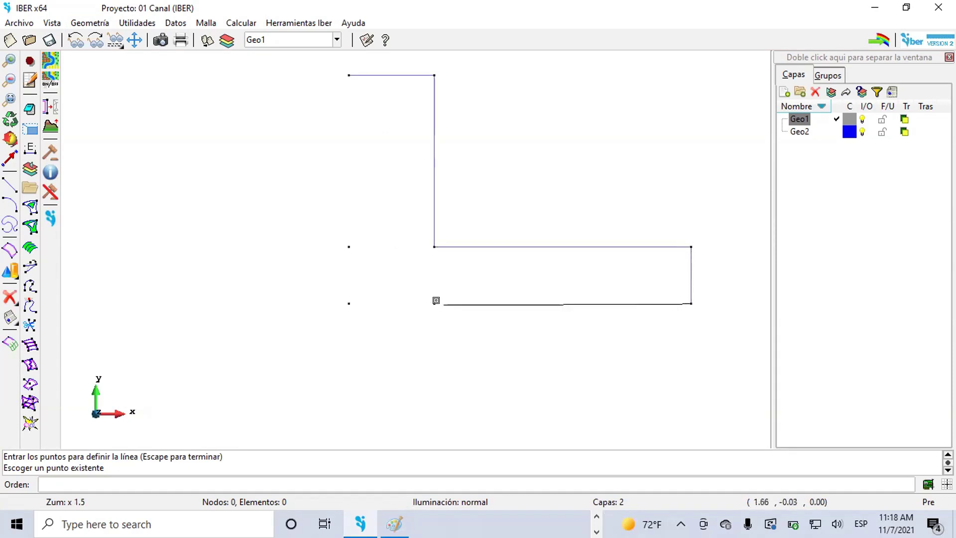
# Step: Complete the outline through (1.5,0,0), (0,0,0) and (0,1,0), closing it at (0,4,0)
pyautogui.click(435, 302)
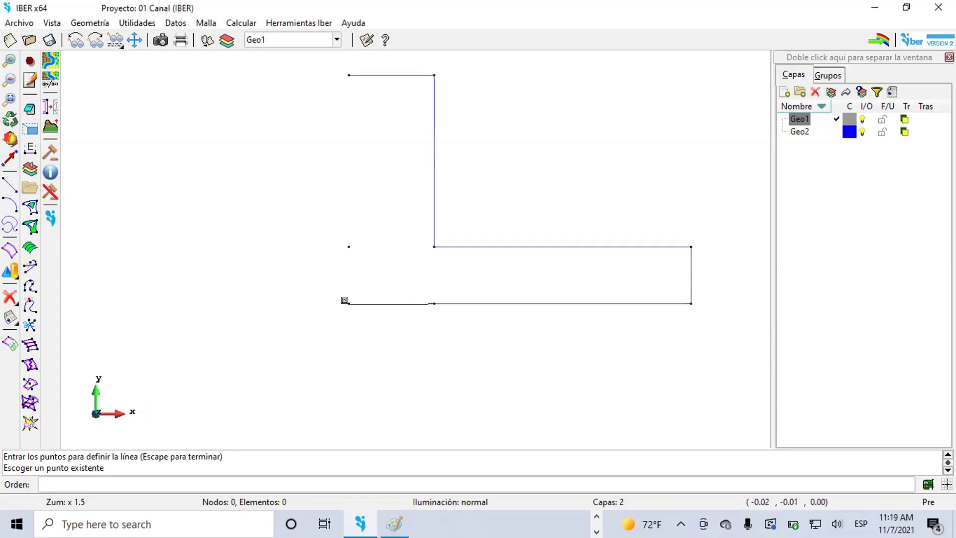
pyautogui.click(344, 300)
pyautogui.click(344, 244)
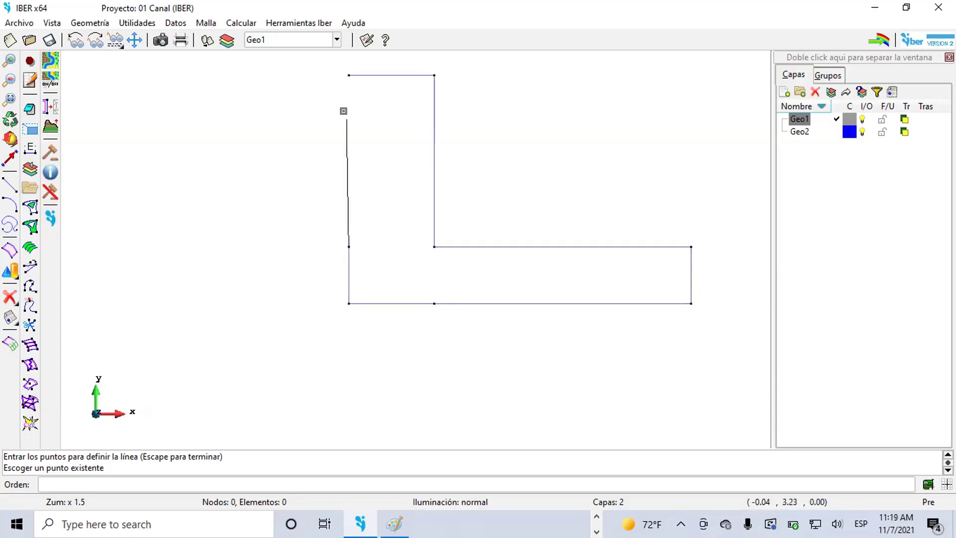
pyautogui.click(344, 72)
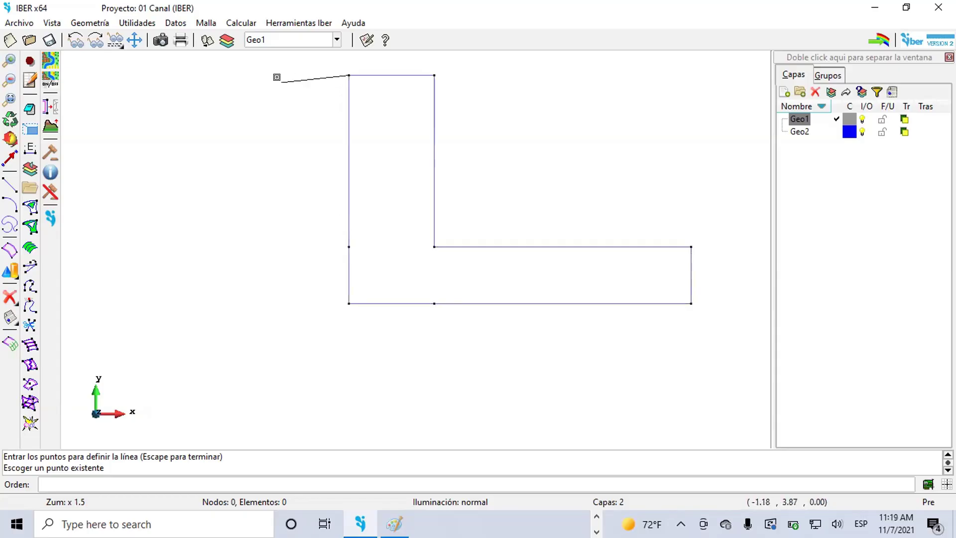
pyautogui.press('Escape')
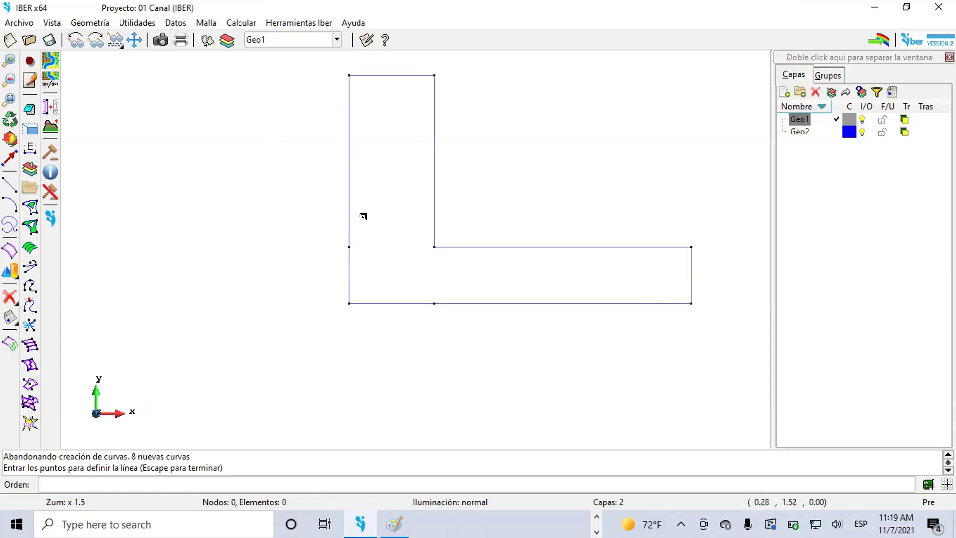
# Step: Draw a horizontal dividing line between the existing points (0,1,0) and (1.5,1,0), and end line creation
pyautogui.click(343, 243)
pyautogui.click(431, 244)
pyautogui.press('Escape')
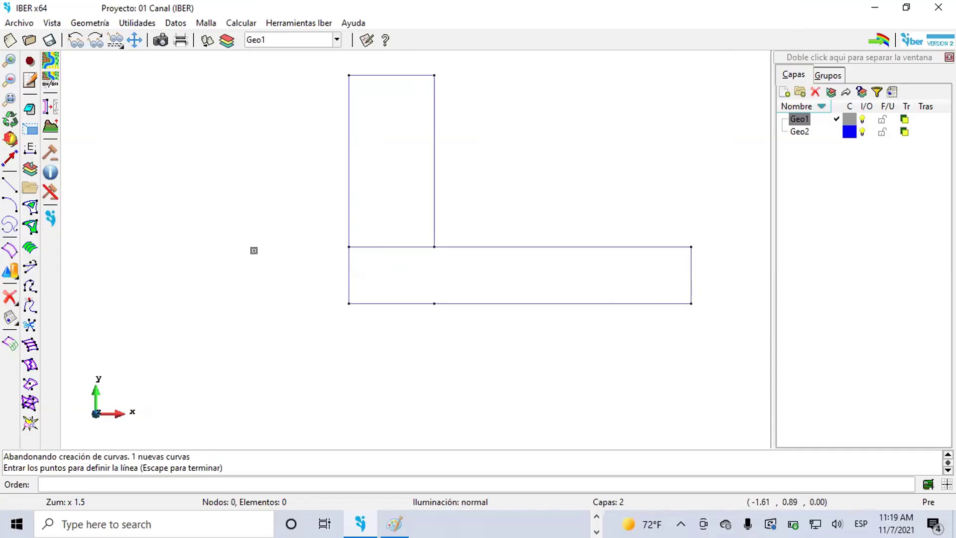
pyautogui.press('Escape')
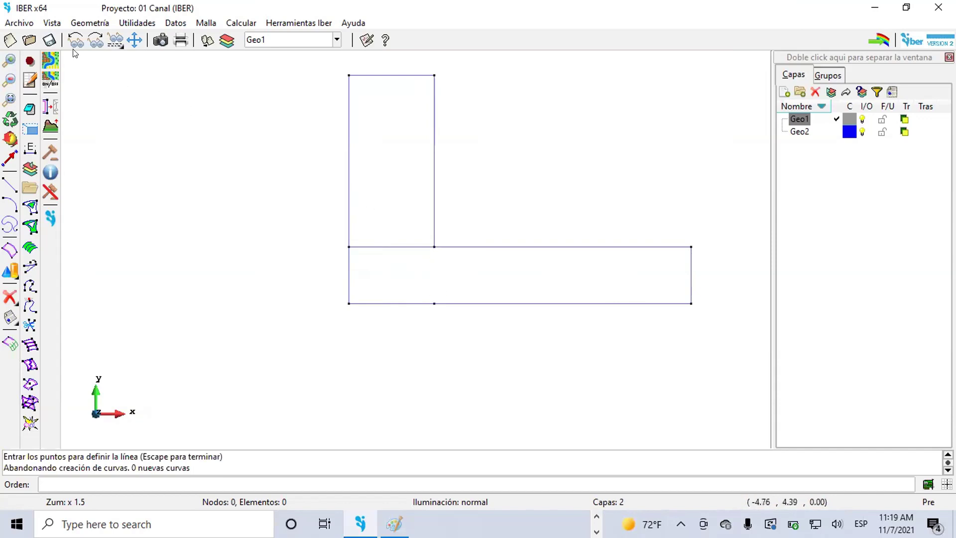
# Step: Draw a vertical dividing line joined to the existing points (1.5,1,0) and (1.5,0,0), and end line creation
pyautogui.click(80, 25)
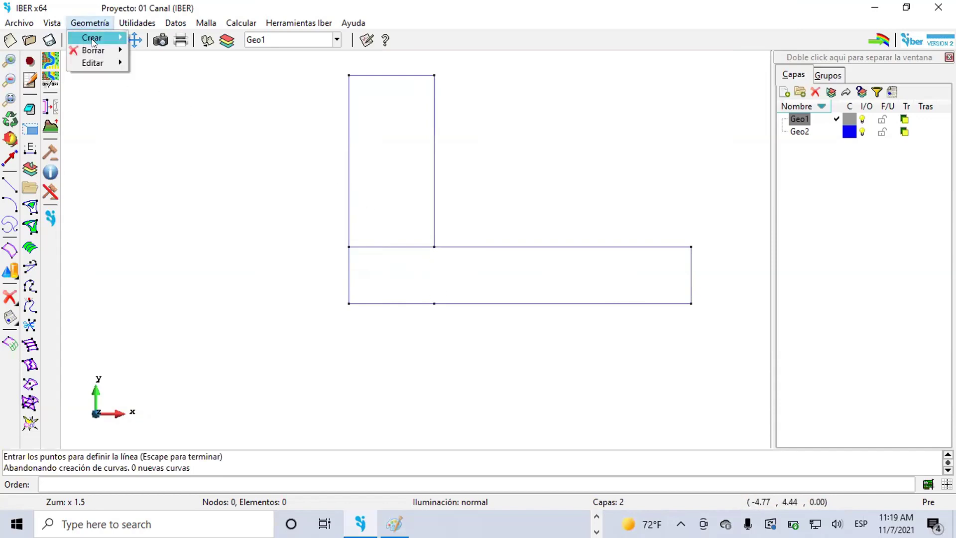
pyautogui.moveTo(92, 39)
pyautogui.click(179, 56)
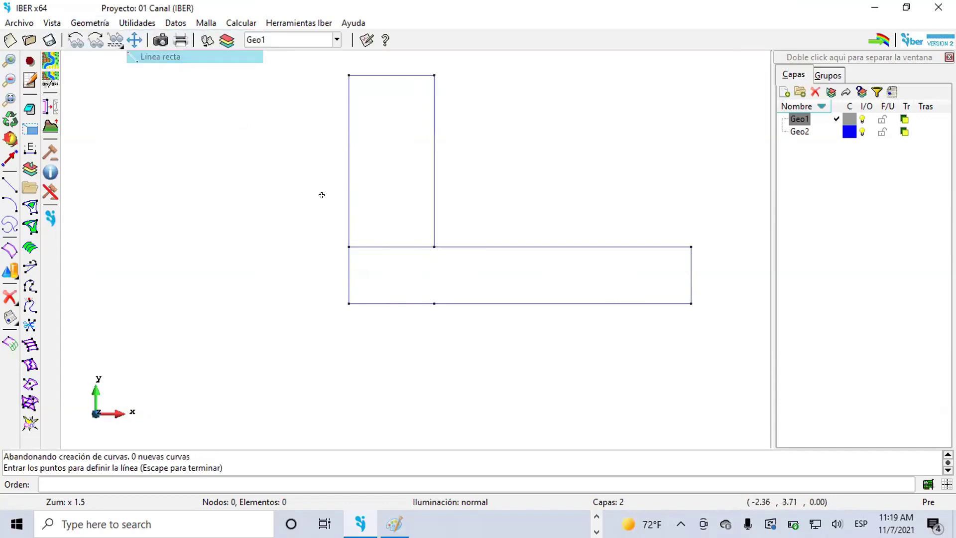
pyautogui.rightClick(456, 187)
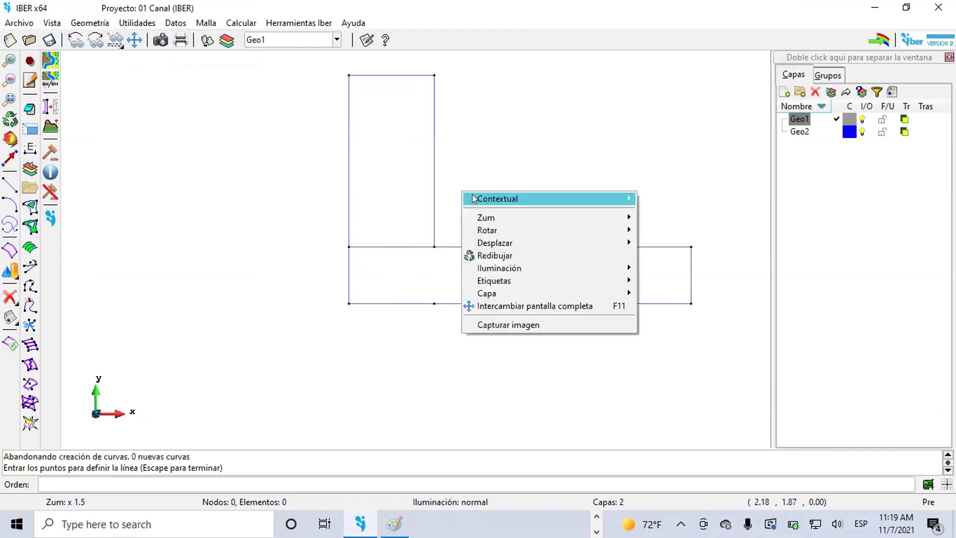
pyautogui.moveTo(498, 198)
pyautogui.click(662, 247)
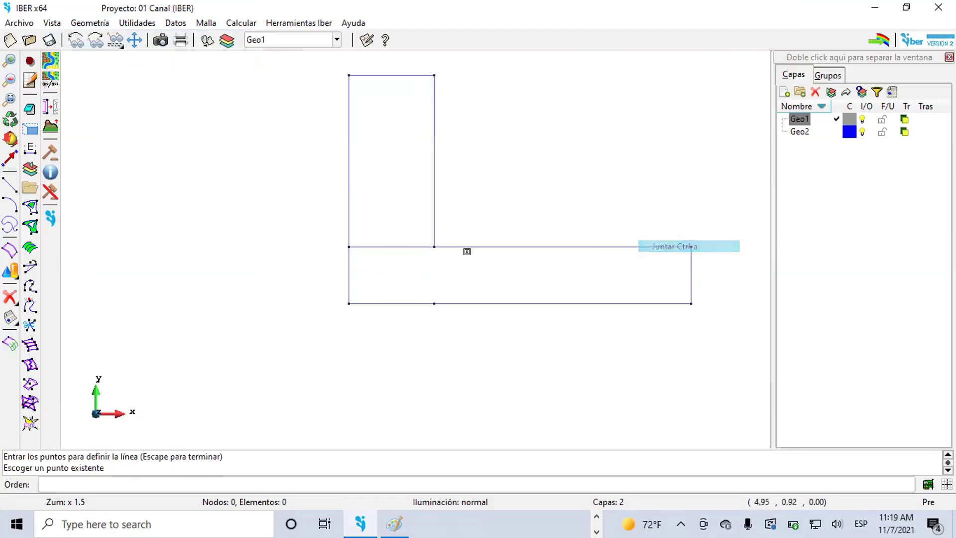
pyautogui.click(431, 242)
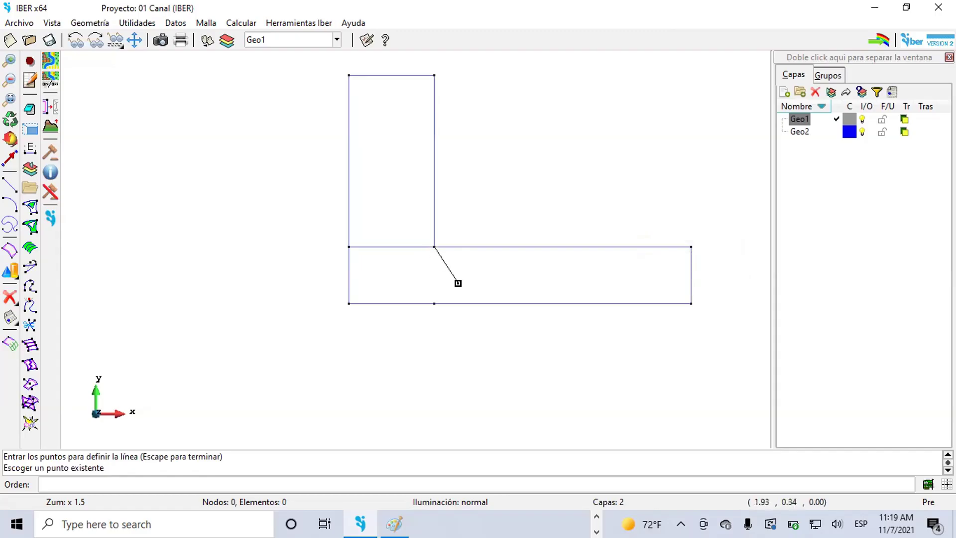
pyautogui.click(431, 300)
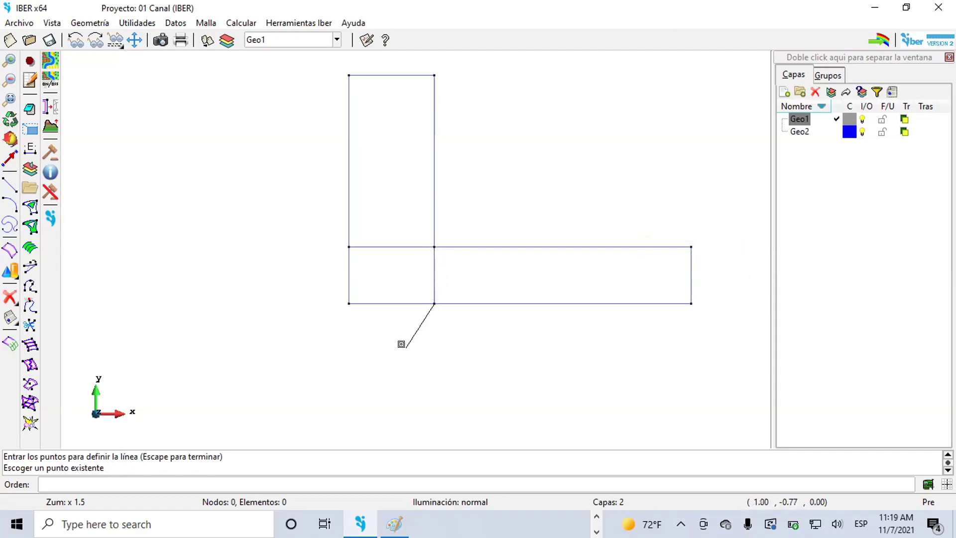
pyautogui.press('Escape')
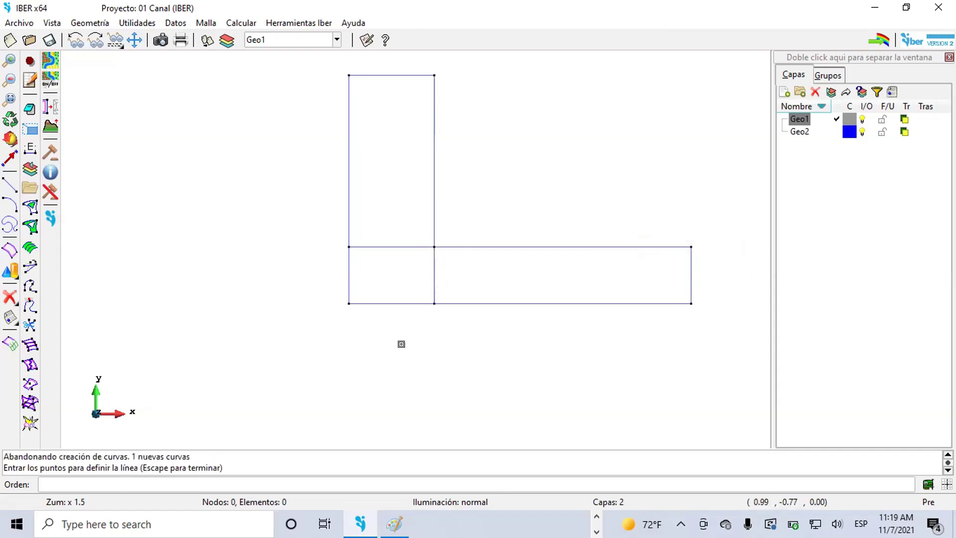
pyautogui.press('Escape')
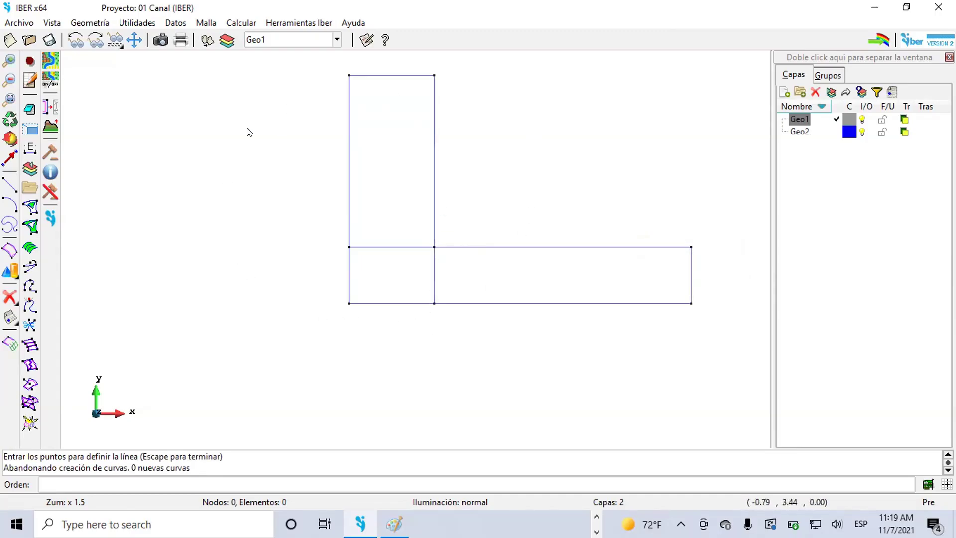
pyautogui.scroll(-2, 215, 276)
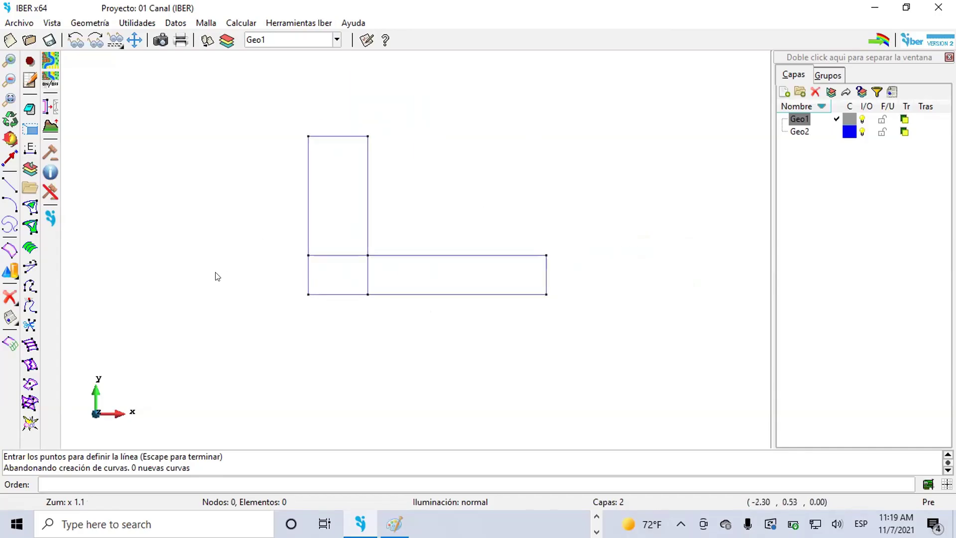
# Step: Make Geo2 the layer in use
pyautogui.scroll(3, 331, 207)
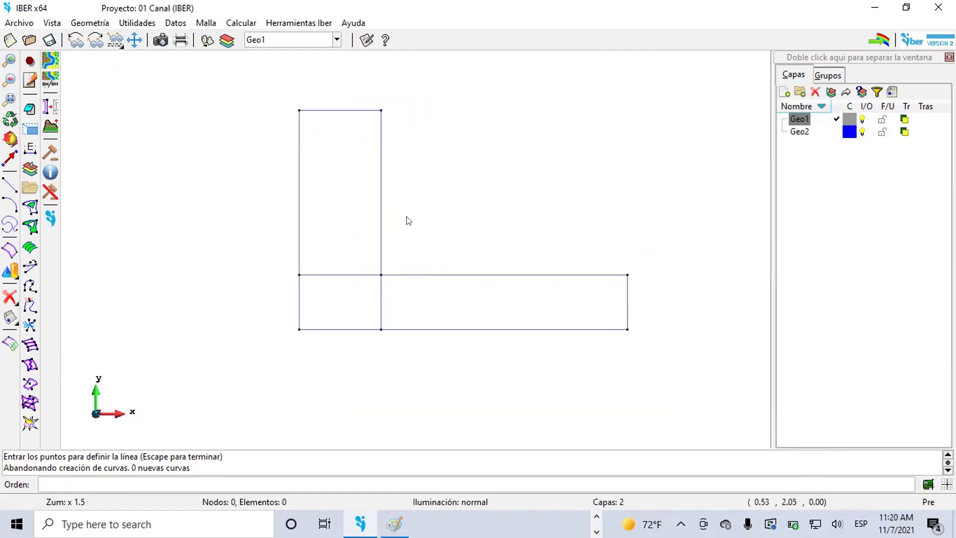
pyautogui.click(800, 132)
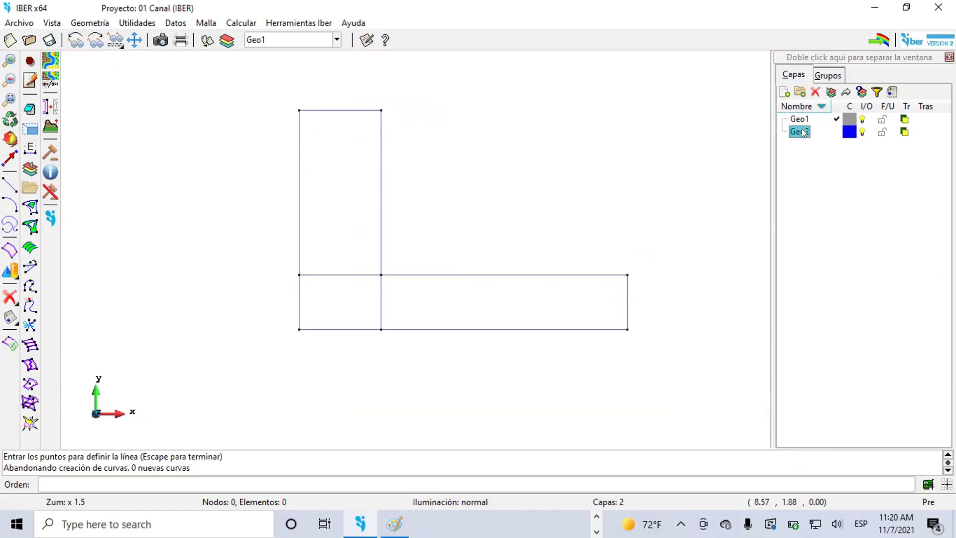
pyautogui.click(835, 132)
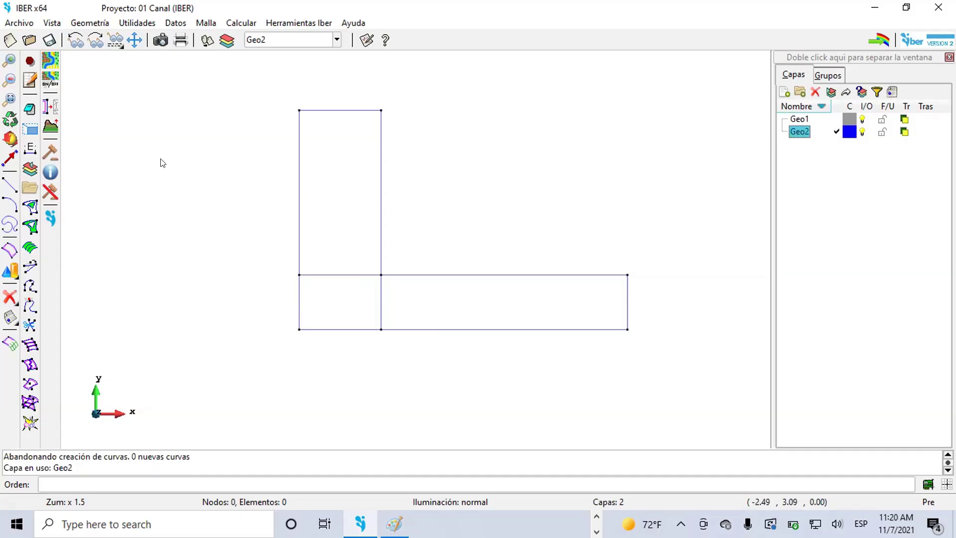
# Step: Create points at (0,0,1), (1.5,0,1) and (6,0,1) on layer Geo2
pyautogui.click(84, 23)
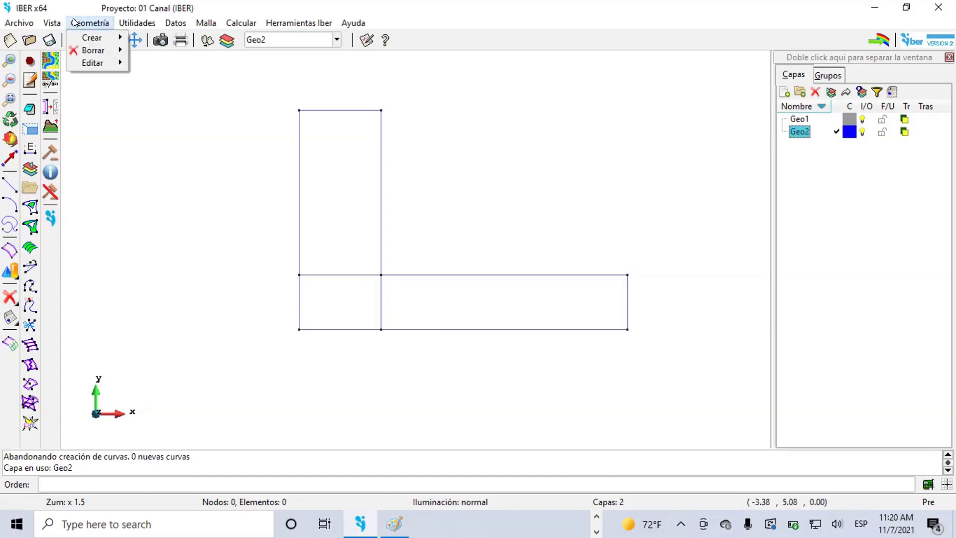
pyautogui.moveTo(90, 37)
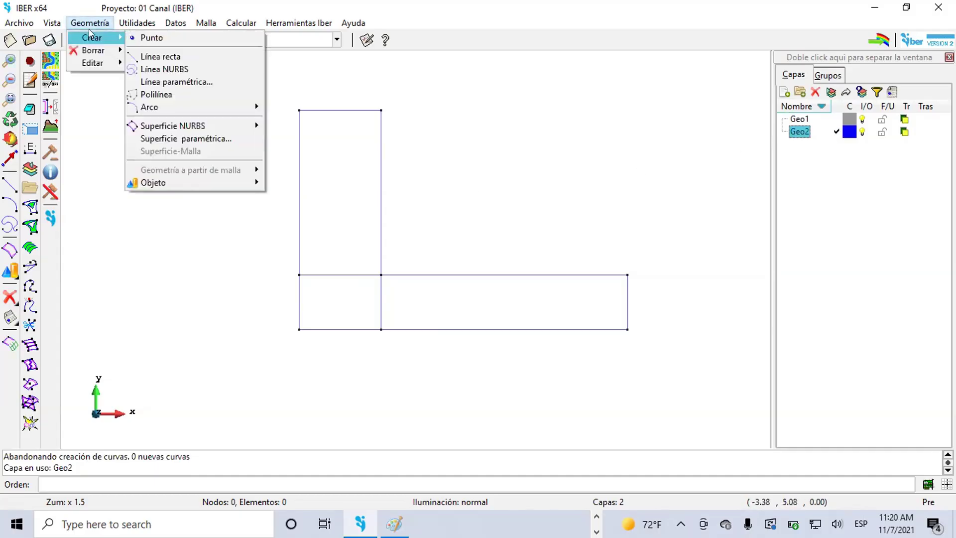
pyautogui.click(149, 36)
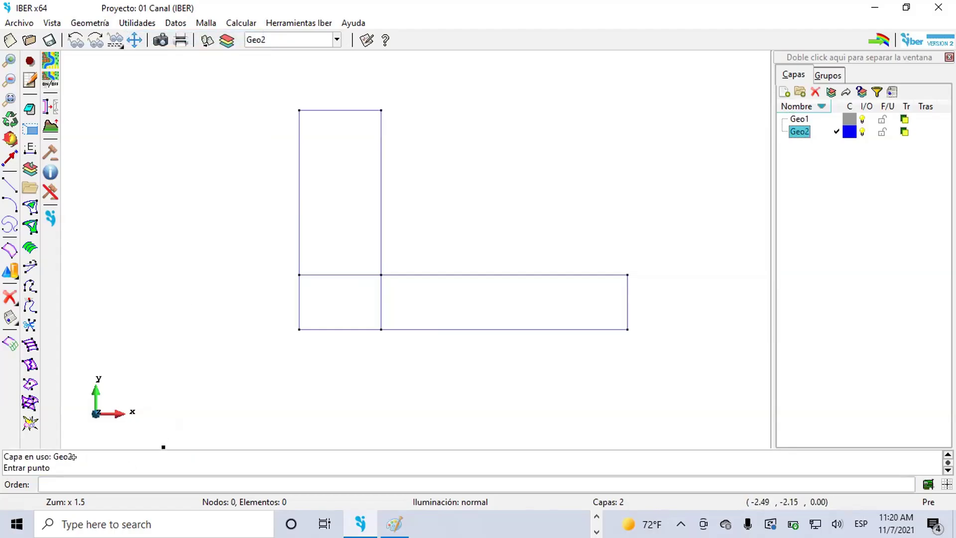
pyautogui.click(52, 479)
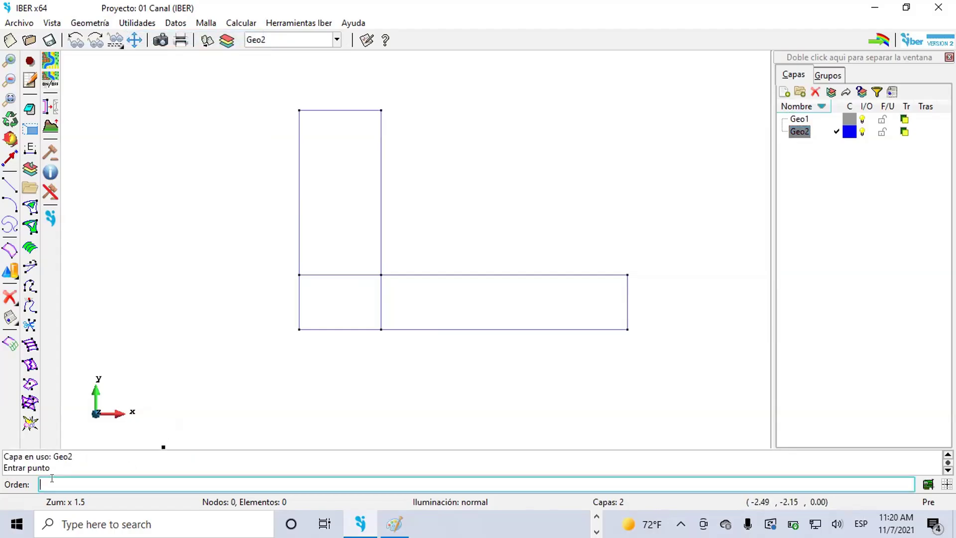
pyautogui.write('0,0,1')
pyautogui.press('Return')
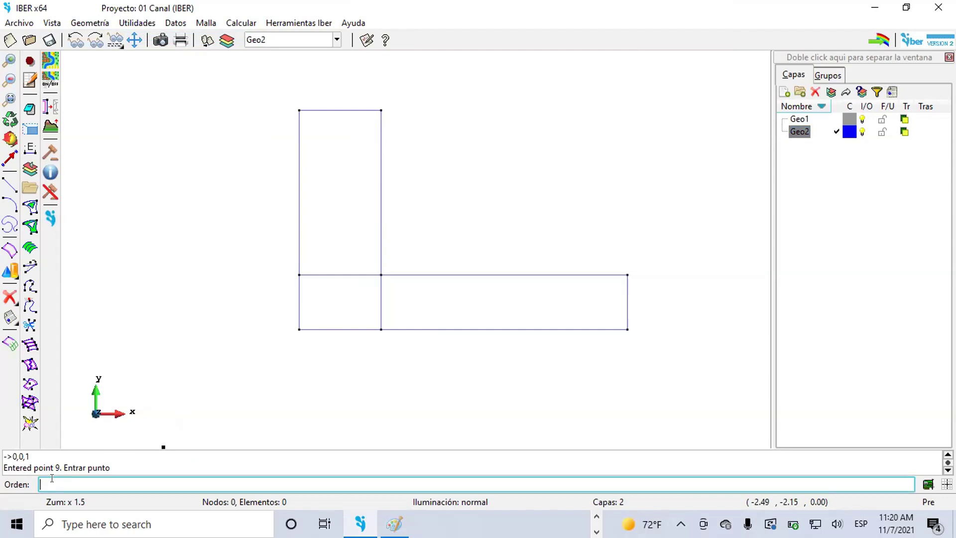
pyautogui.write('1.5,0,1')
pyautogui.press('Return')
pyautogui.write('6,0')
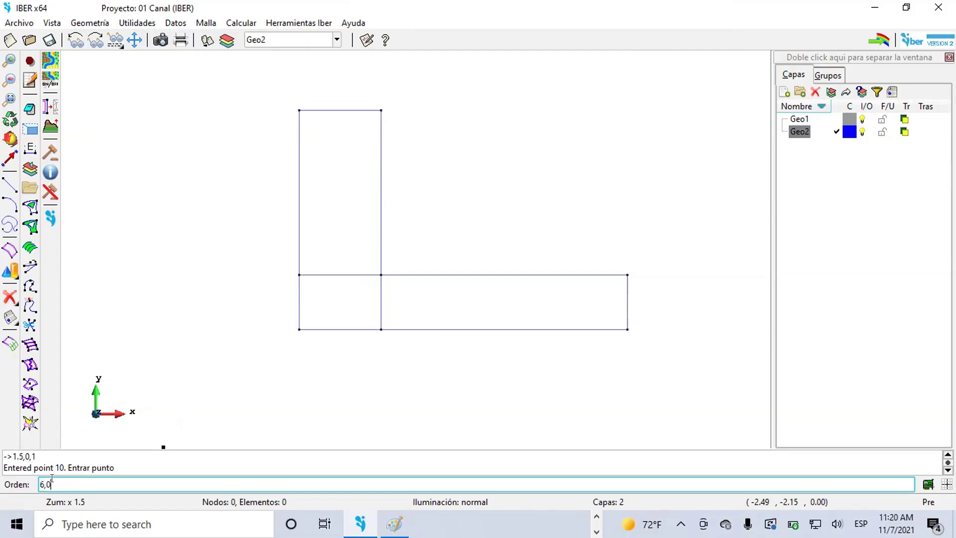
pyautogui.write(',1')
pyautogui.press('Return')
# Step: Add points at (0,1,1), (1.5,1,1) and (6,1,1)
pyautogui.write('0,1,1')
pyautogui.press('Return')
pyautogui.write('1.5,1,1')
pyautogui.press('Return')
pyautogui.write('6,1,1')
pyautogui.press('Return')
# Step: Add points at (0,4,1) and (1.5,4,1), and end point creation
pyautogui.write('0,4,1')
pyautogui.press('Return')
pyautogui.write('1.5,4,1')
pyautogui.press('Return')
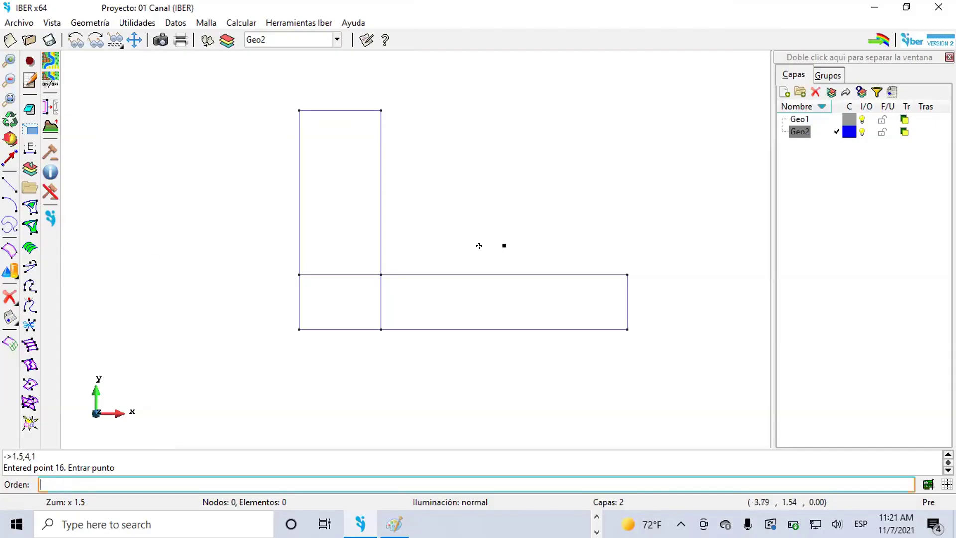
pyautogui.press('Escape')
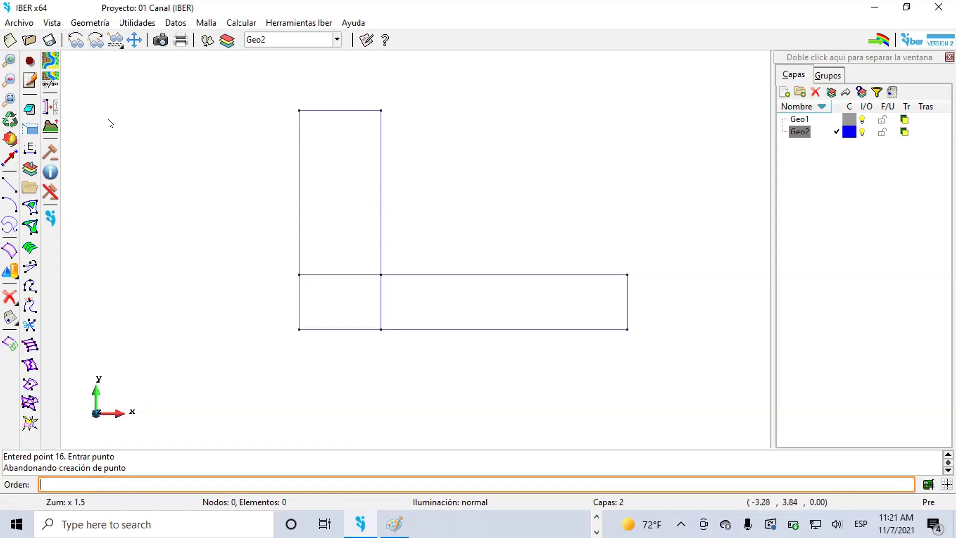
# Step: Rotate the model into a tilted 3D view to examine the raised points above the channel floor
pyautogui.click(12, 141)
pyautogui.moveTo(396, 256); pyautogui.dragTo(412, 157)
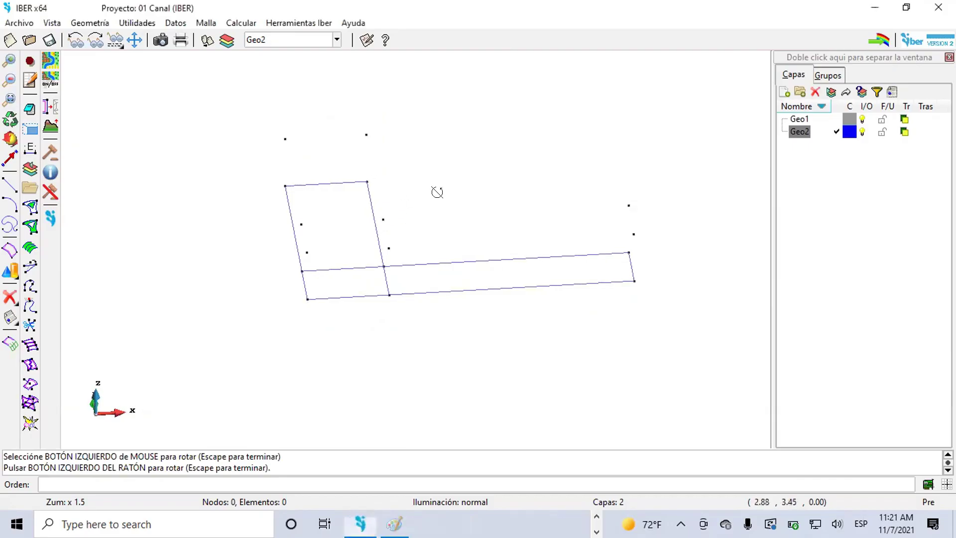
pyautogui.moveTo(437, 192); pyautogui.dragTo(439, 177)
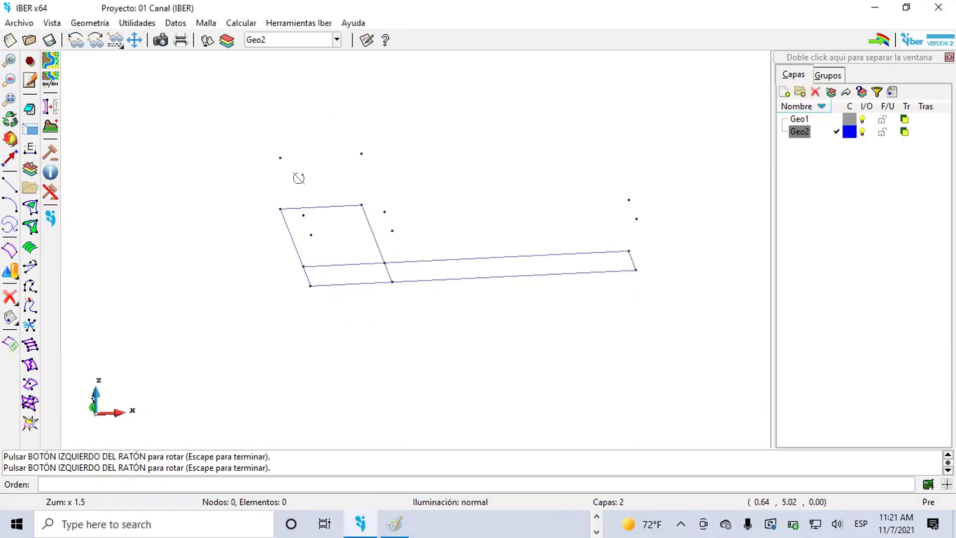
pyautogui.scroll(1, 319, 159)
pyautogui.scroll(1, 451, 139)
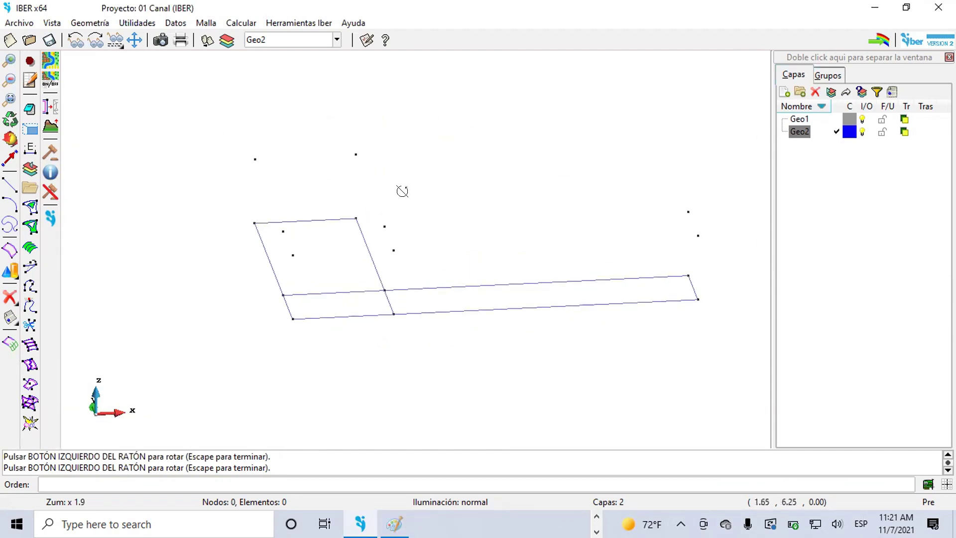
pyautogui.moveTo(436, 203); pyautogui.dragTo(602, 248)
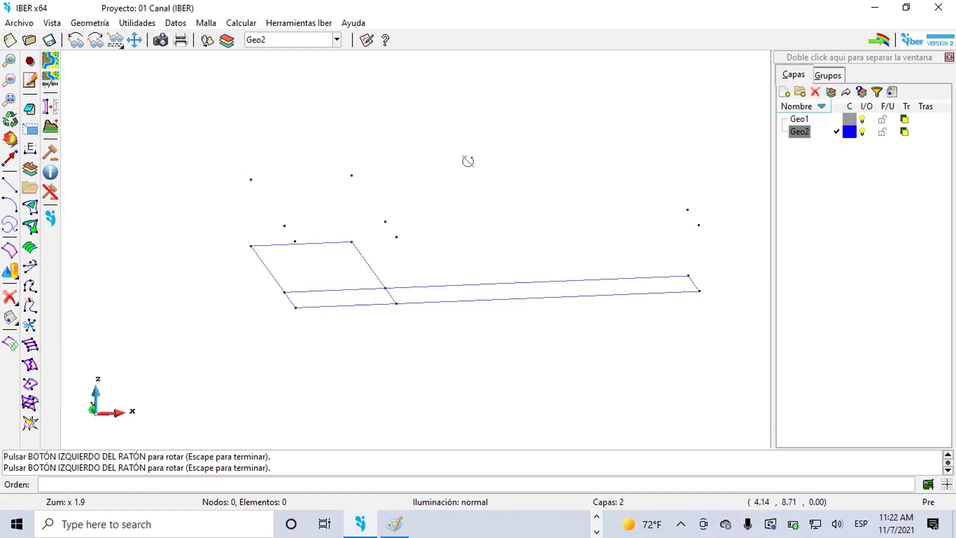
pyautogui.moveTo(468, 161); pyautogui.dragTo(470, 159)
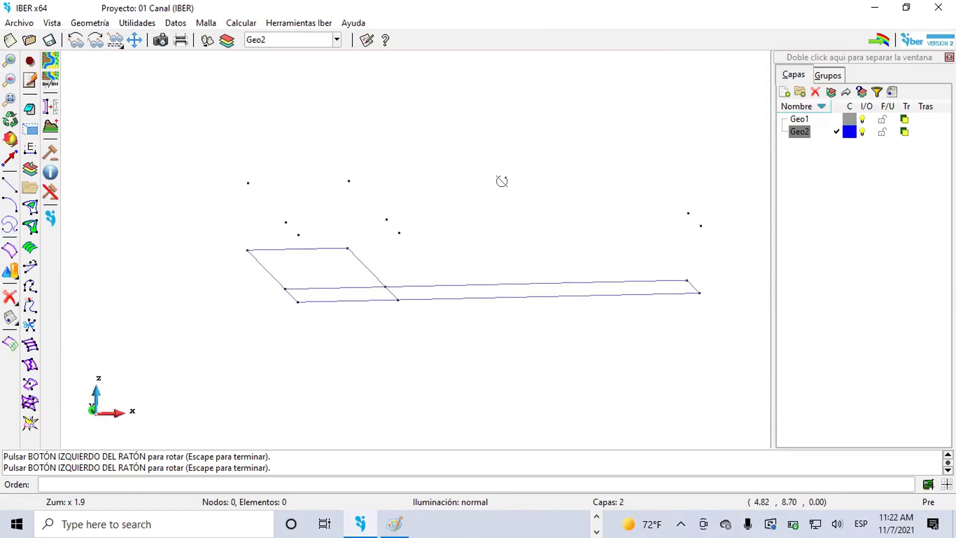
pyautogui.moveTo(502, 181); pyautogui.dragTo(525, 192)
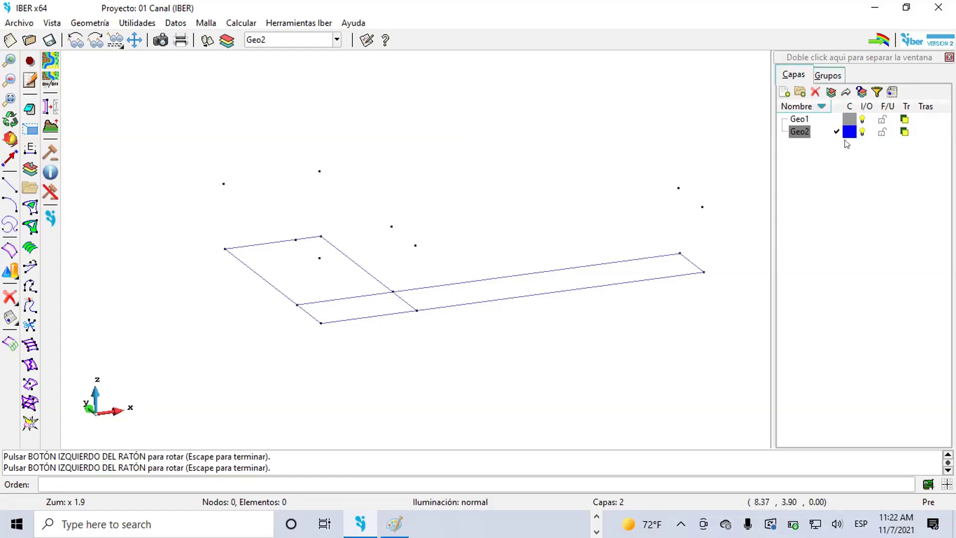
# Step: Draw vertical straight lines joined to existing points, from (0,4,0) to (0,4,1) and from (1.5,4,0) to (1.5,4,1)
pyautogui.click(78, 27)
pyautogui.moveTo(94, 38)
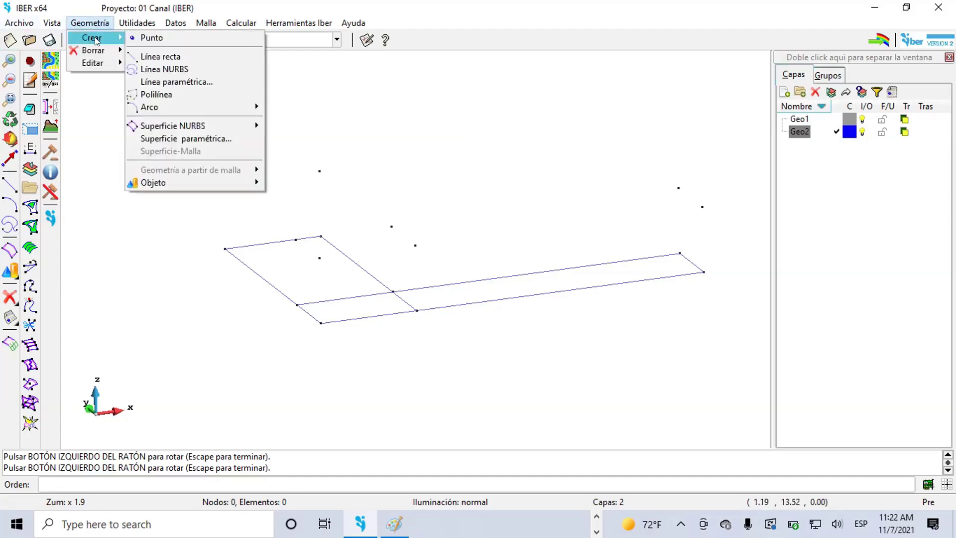
pyautogui.click(149, 57)
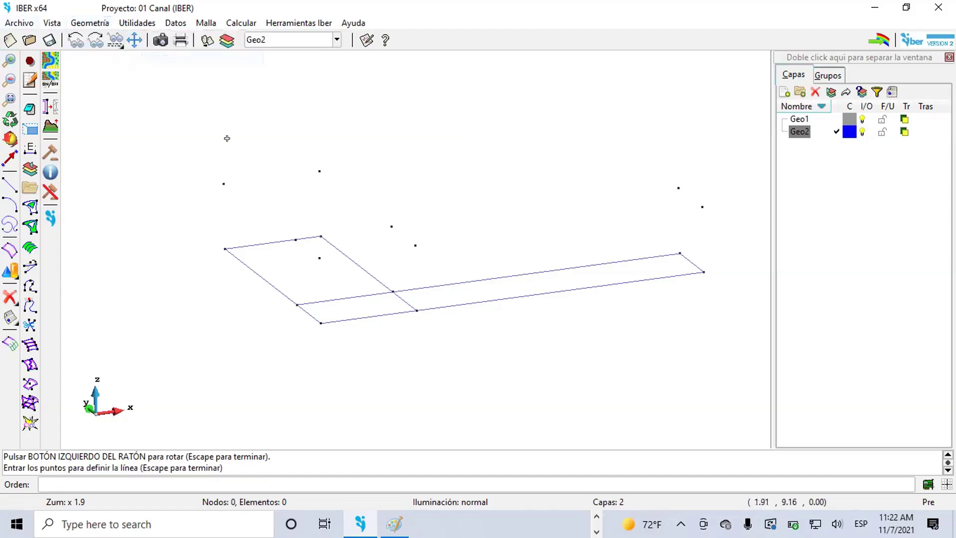
pyautogui.rightClick(158, 145)
pyautogui.moveTo(209, 154)
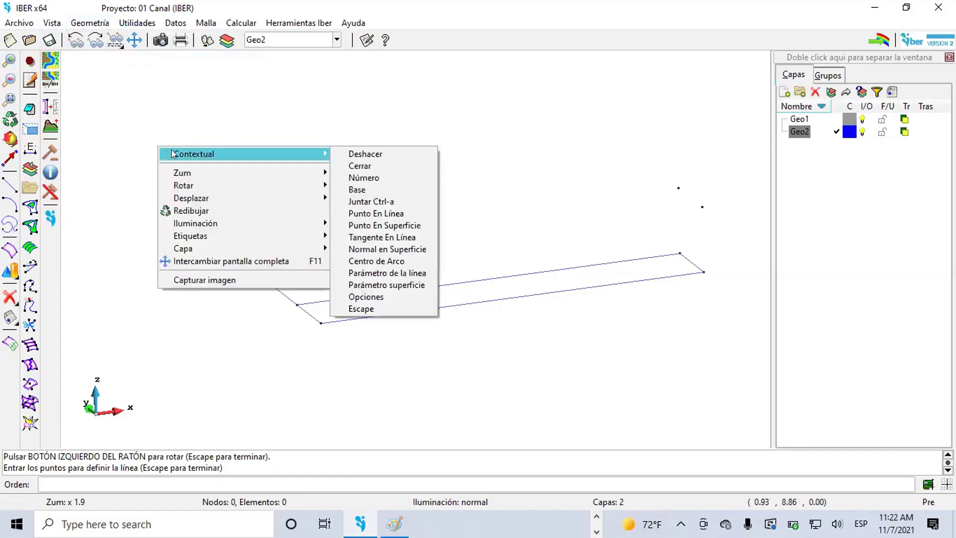
pyautogui.click(370, 201)
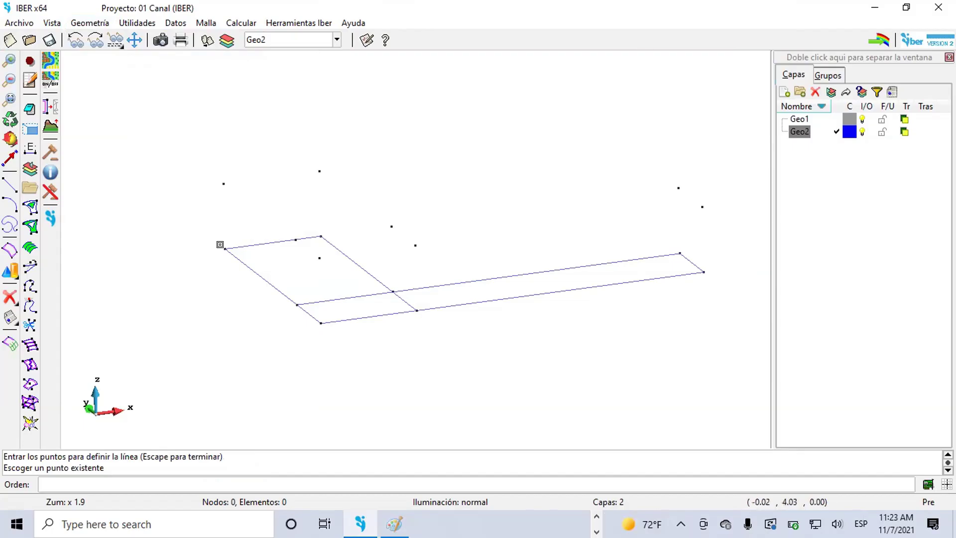
pyautogui.click(221, 244)
pyautogui.click(224, 183)
pyautogui.press('Escape')
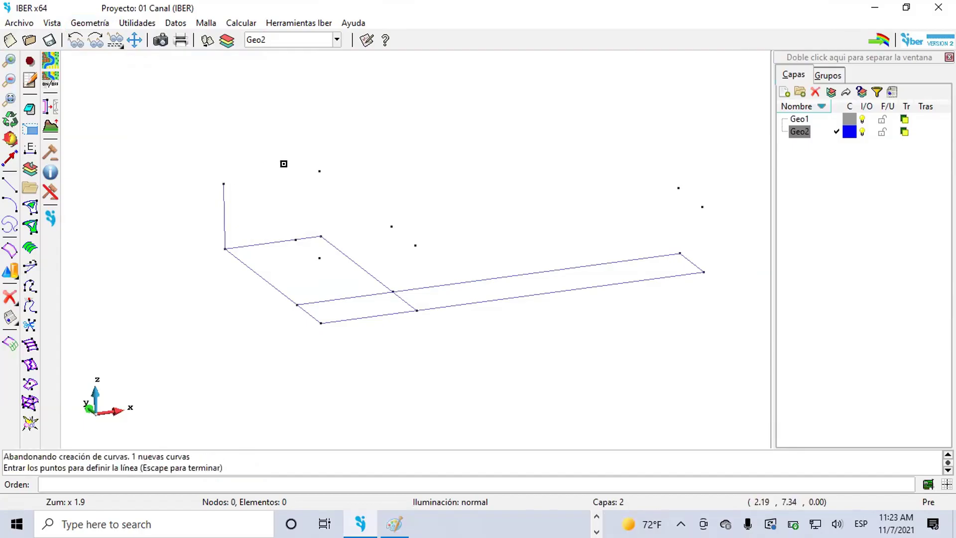
pyautogui.click(319, 233)
pyautogui.click(319, 170)
pyautogui.press('Escape')
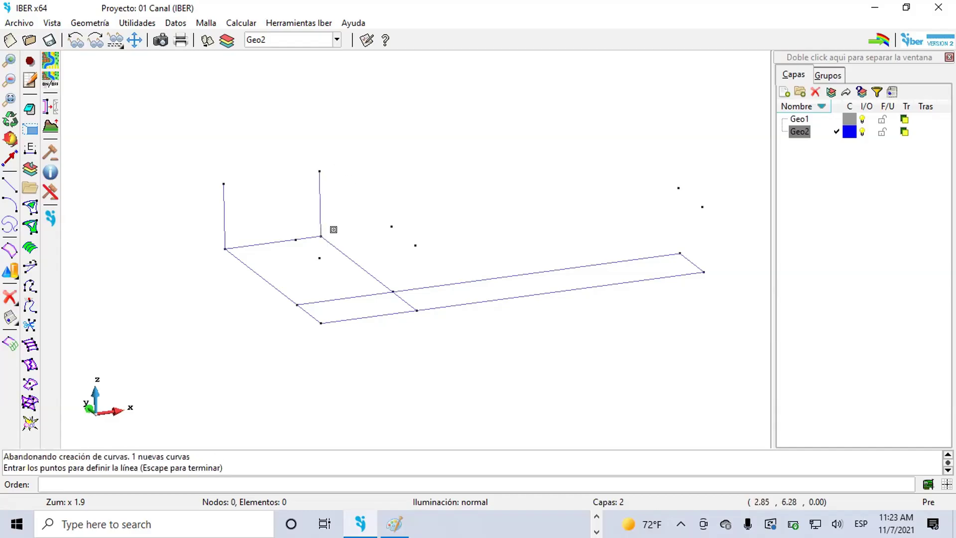
# Step: Draw vertical lines from (0,0,0) to (0,0,1) and from (0,1,0) to (0,1,1)
pyautogui.click(318, 321)
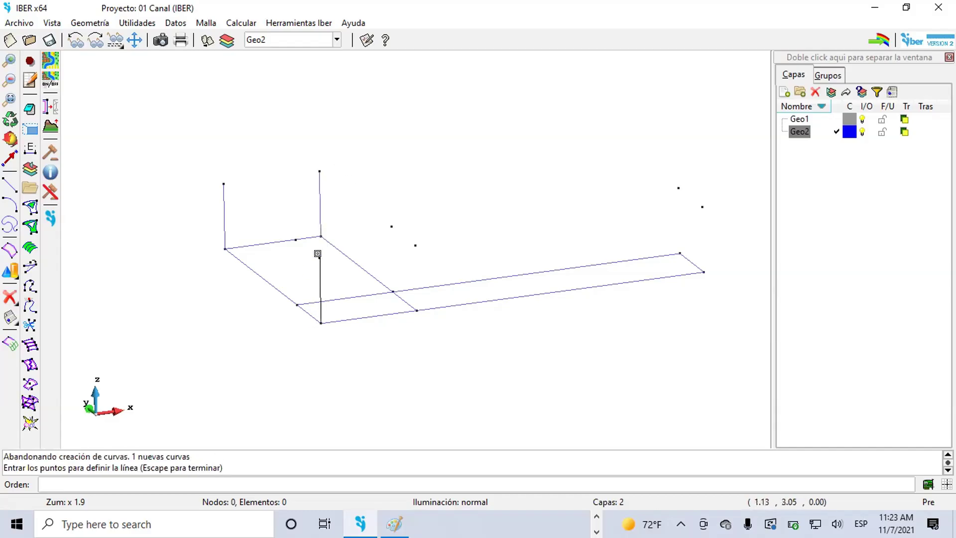
pyautogui.click(319, 258)
pyautogui.press('Escape')
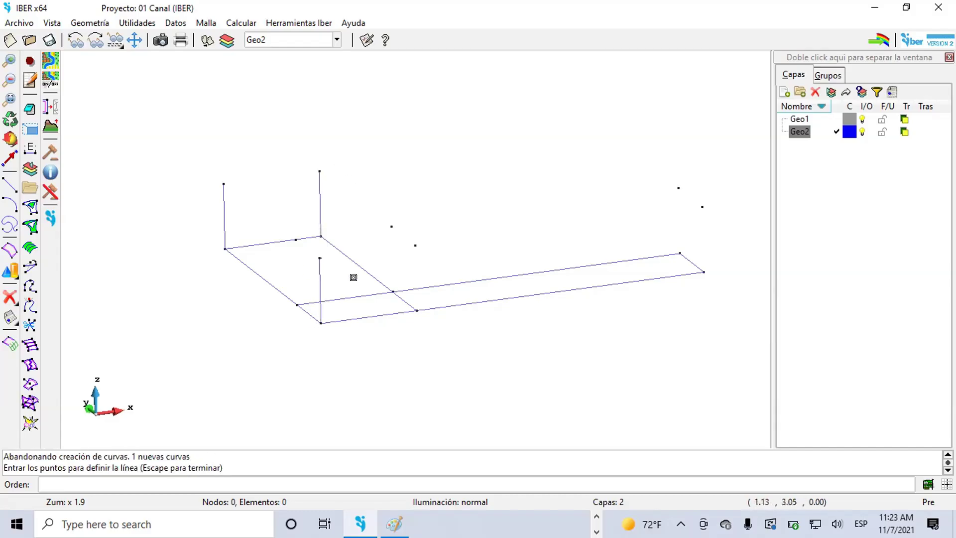
pyautogui.click(295, 301)
pyautogui.click(295, 240)
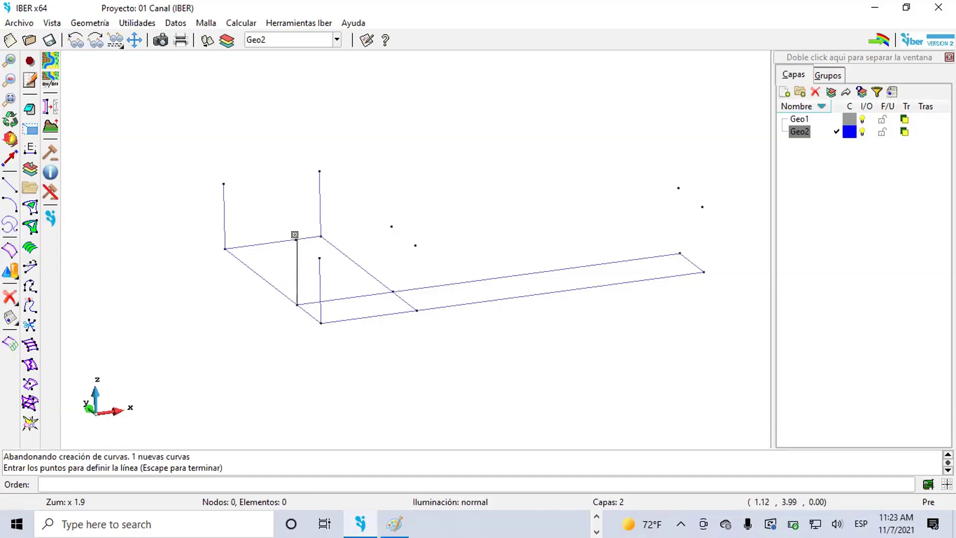
pyautogui.press('Escape')
# Step: Draw vertical lines from (1.5,1,0) to (1.5,1,1) and from (1.5,0,0) to (1.5,0,1)
pyautogui.click(392, 290)
pyautogui.click(391, 226)
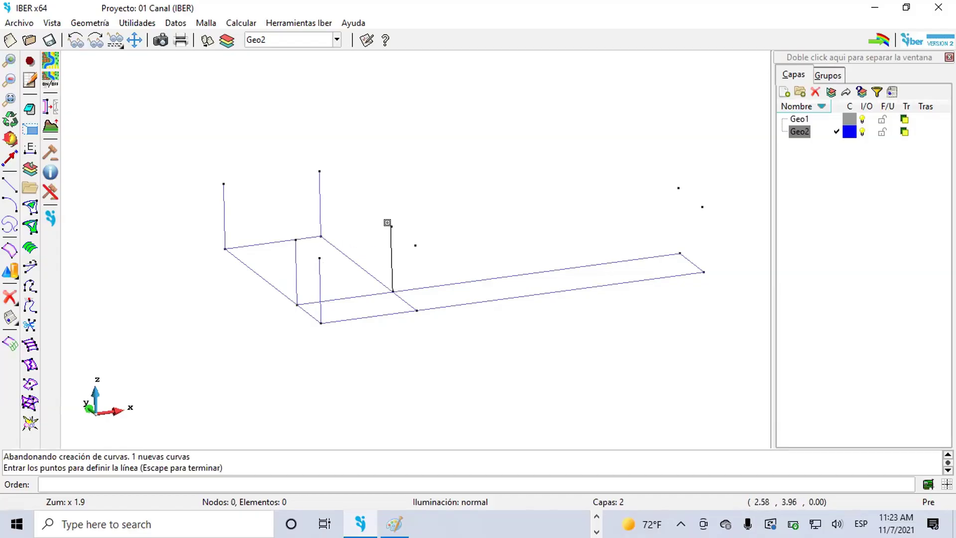
pyautogui.press('Escape')
pyautogui.click(416, 309)
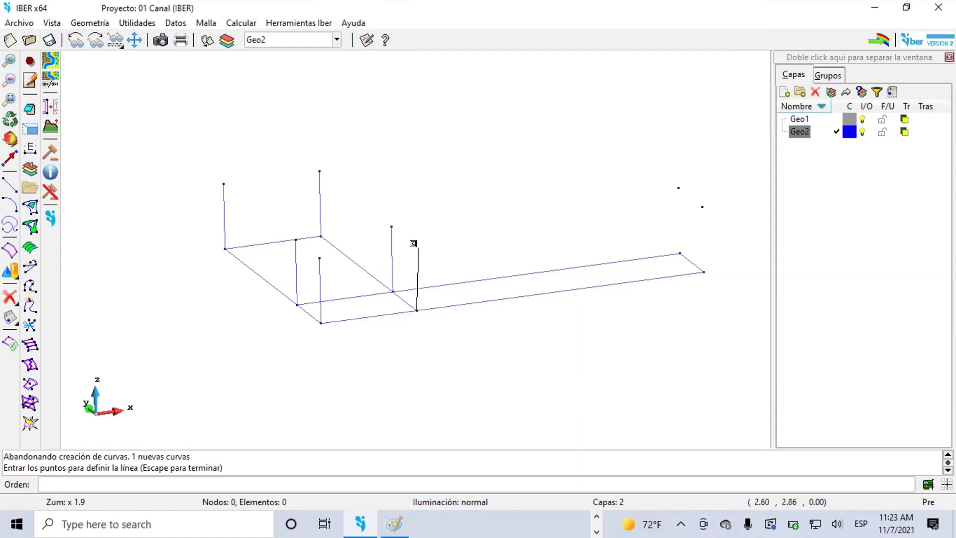
pyautogui.click(415, 245)
pyautogui.press('Escape')
# Step: Draw vertical lines at the channel's far end, from (6,1,0) to (6,1,1) and from (6,0,0) to (6,0,1)
pyautogui.click(679, 252)
pyautogui.click(677, 186)
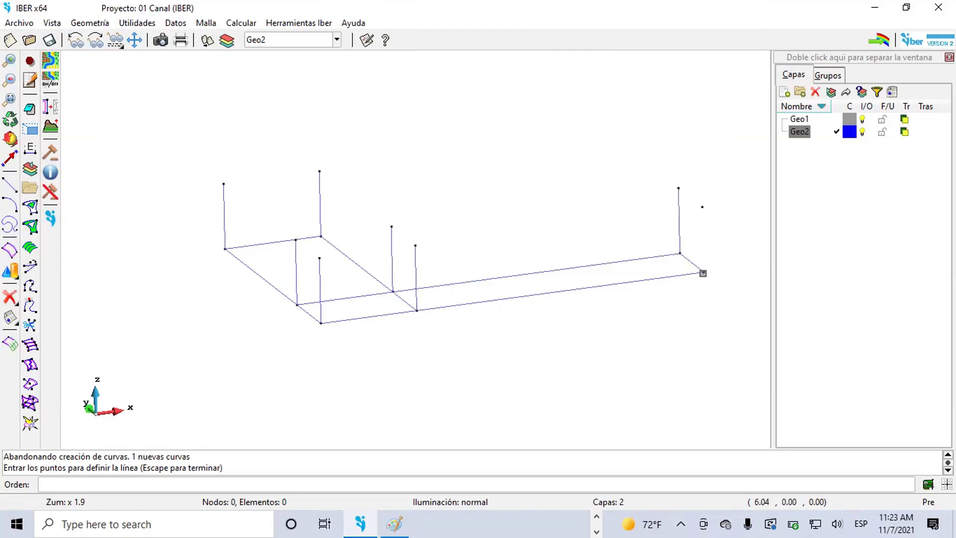
pyautogui.press('Escape')
pyautogui.click(703, 271)
pyautogui.click(701, 206)
pyautogui.press('Escape')
# Step: Draw the short arm's upper wall edges, joining (0,4,1) to (0,1,1), (1.5,4,1) to (1.5,1,1), and (0,1,1) to (0,0,1)
pyautogui.click(219, 182)
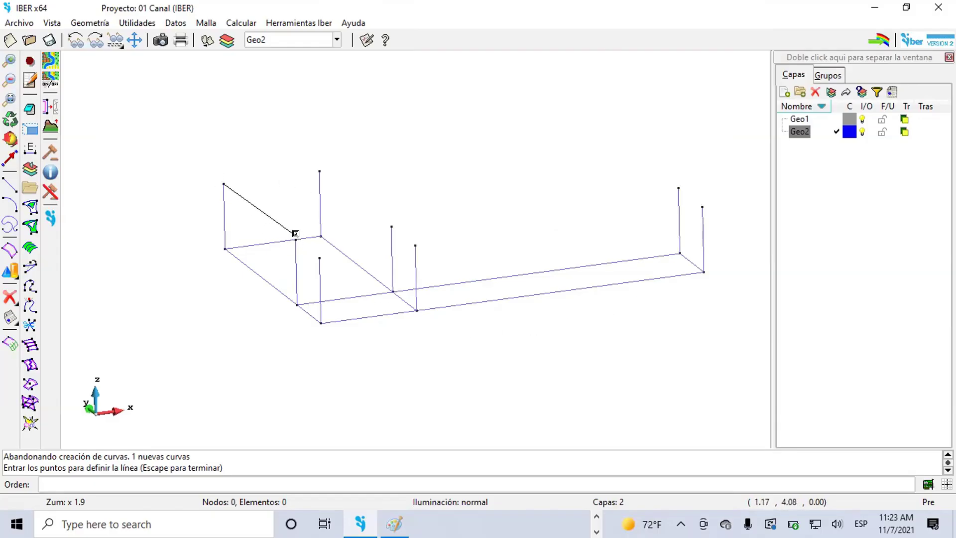
pyautogui.click(295, 236)
pyautogui.press('Escape')
pyautogui.click(317, 166)
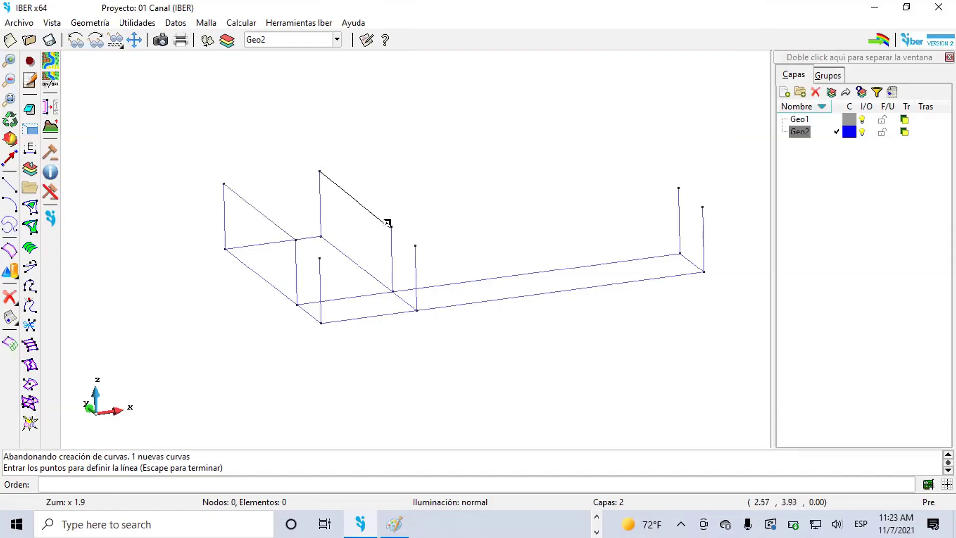
pyautogui.click(390, 225)
pyautogui.press('Escape')
pyautogui.click(295, 239)
pyautogui.click(319, 258)
pyautogui.press('Escape')
# Step: Draw the long arm's upper wall edges, joining (1.5,1,1) to (6,1,1) and (1.5,0,1) to (6,0,1)
pyautogui.click(392, 228)
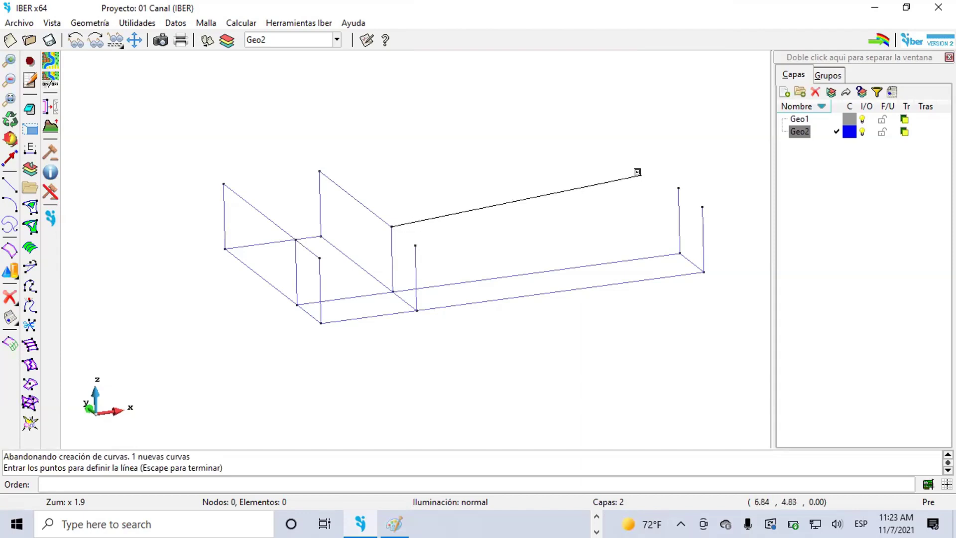
pyautogui.click(671, 185)
pyautogui.press('Escape')
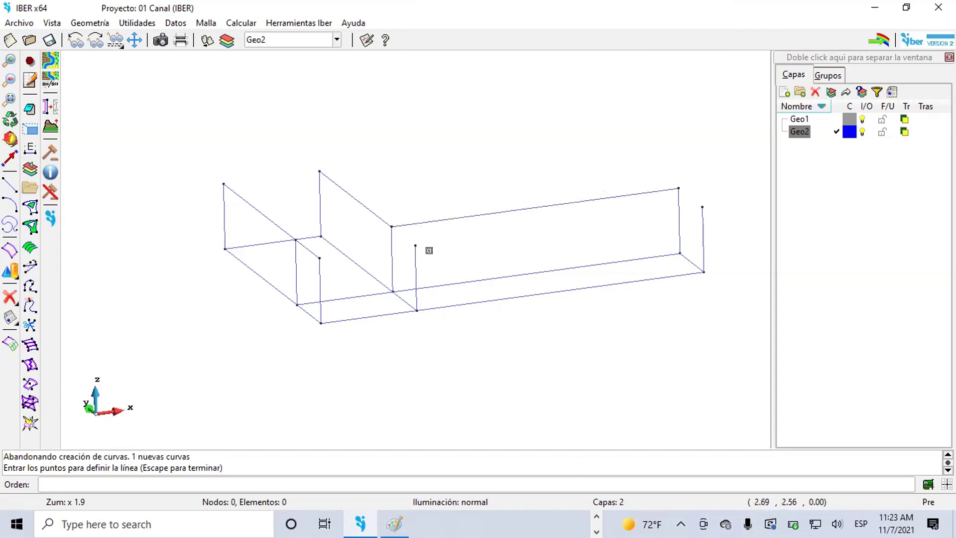
pyautogui.click(412, 243)
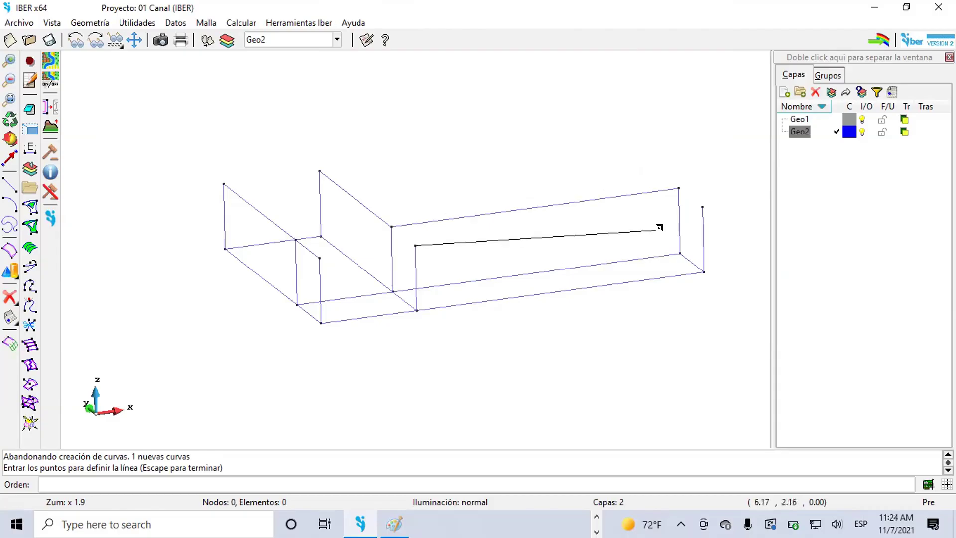
pyautogui.click(699, 206)
pyautogui.press('Escape')
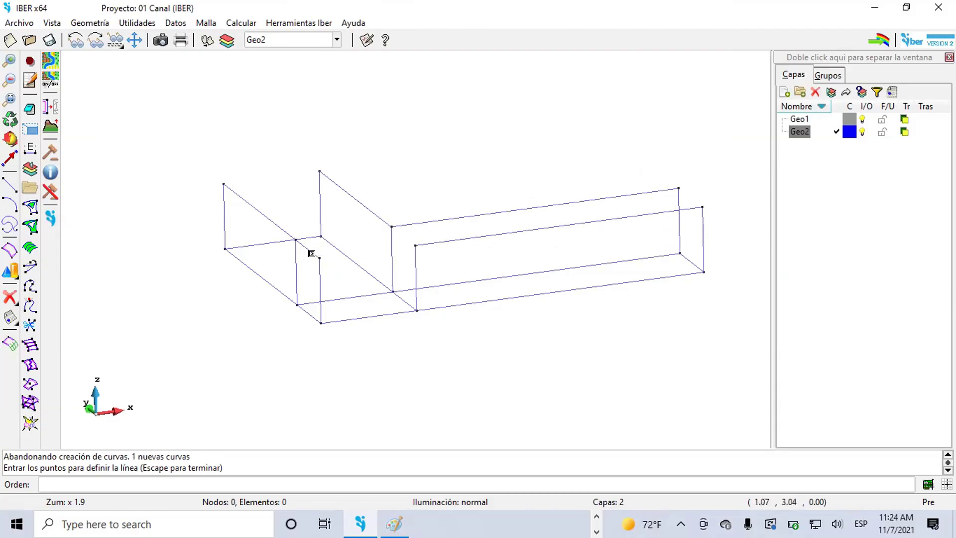
# Step: Draw the missing upper wall edge between (0,0,1) and (1.5,0,1), completing the outline of the channel's outer wall
pyautogui.click(313, 254)
pyautogui.click(413, 244)
pyautogui.press('Escape')
pyautogui.press('Escape')
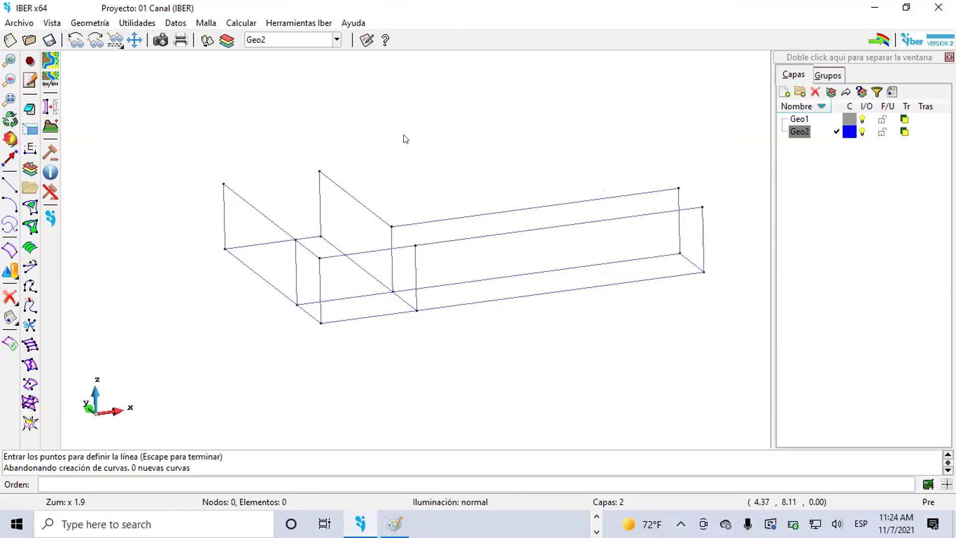
# Step: Toggle the visibility of layer Geo2 to compare the channel with and without its wall lines, leaving Geo2 hidden
pyautogui.click(6, 142)
pyautogui.moveTo(468, 281); pyautogui.dragTo(412, 271)
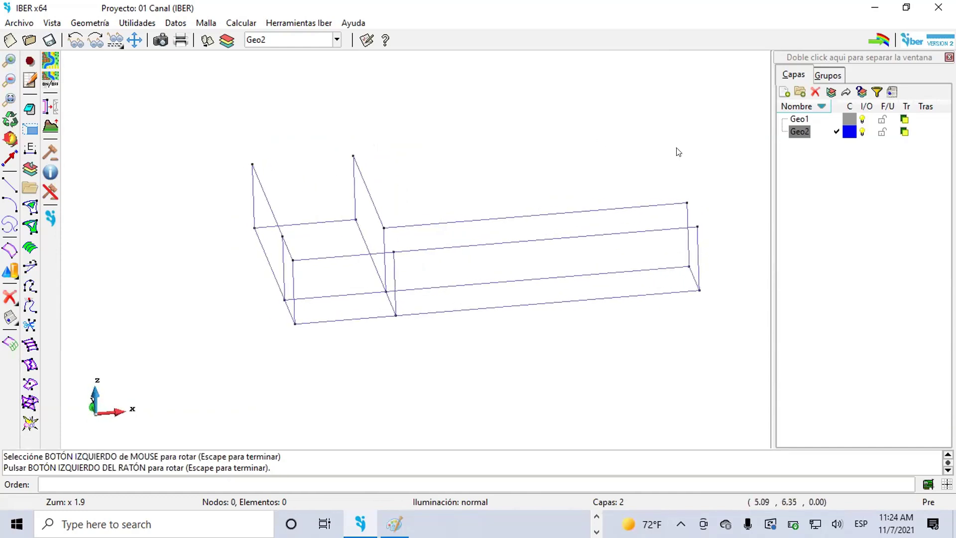
pyautogui.click(862, 132)
pyautogui.click(862, 132)
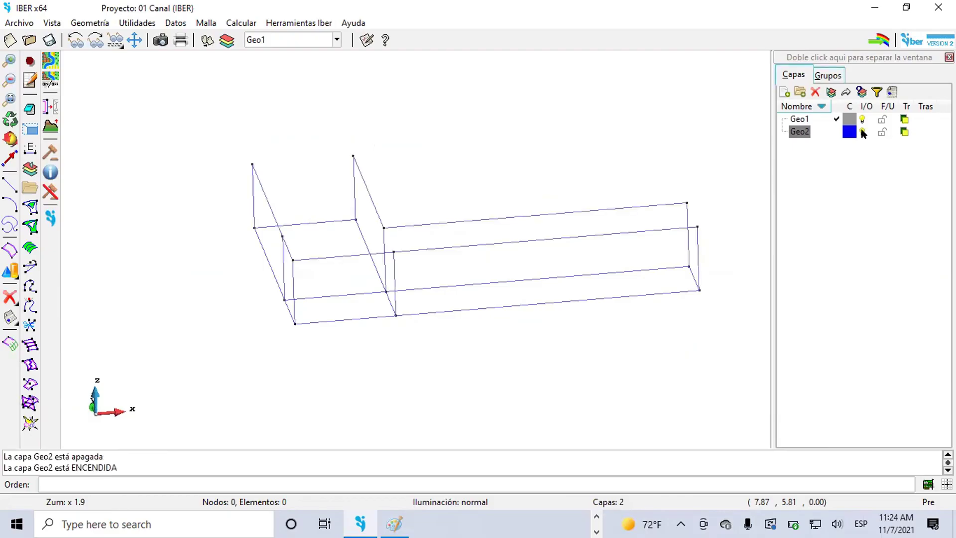
pyautogui.click(862, 132)
pyautogui.click(862, 132)
pyautogui.click(863, 132)
pyautogui.click(862, 132)
pyautogui.click(863, 132)
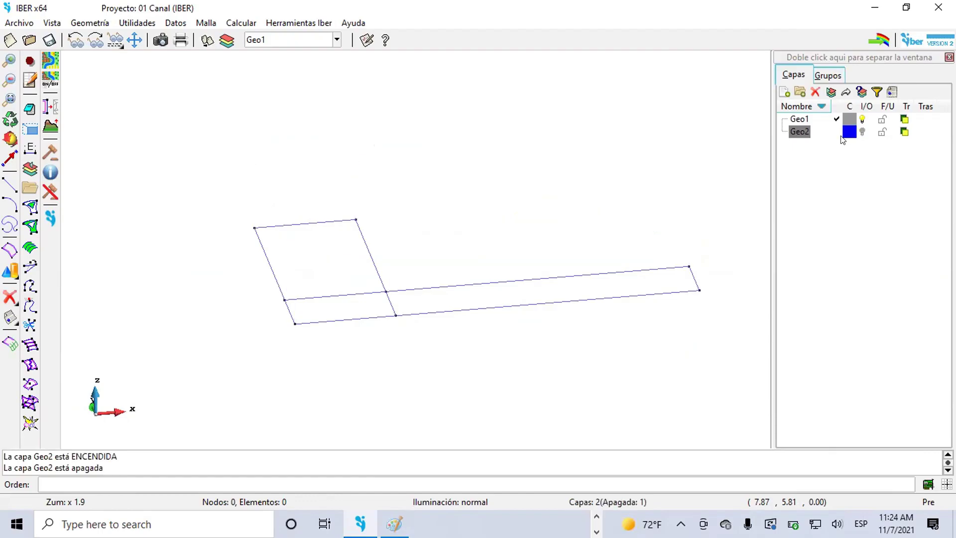
# Step: Isolate the wall geometry by making Geo2 the active layer, hiding Geo1 and showing Geo2
pyautogui.click(836, 132)
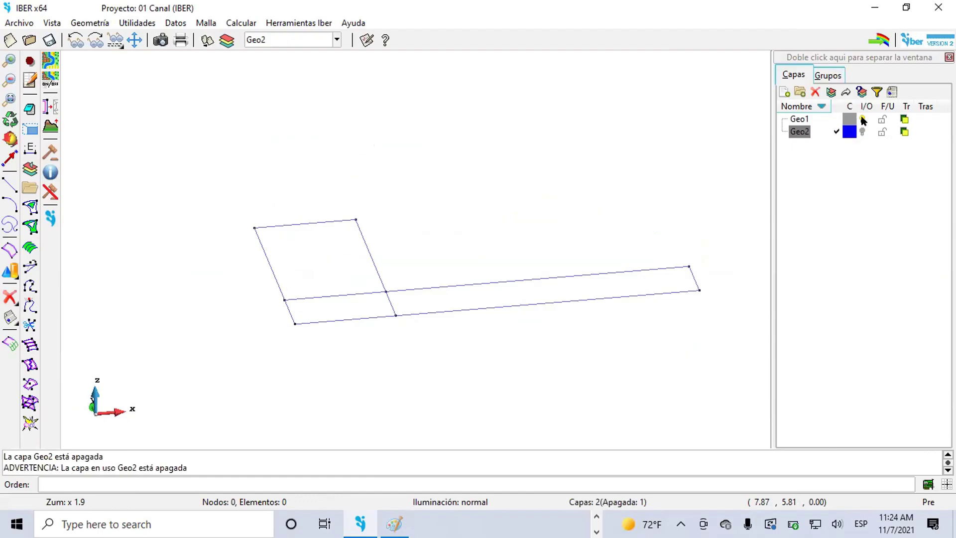
pyautogui.click(861, 120)
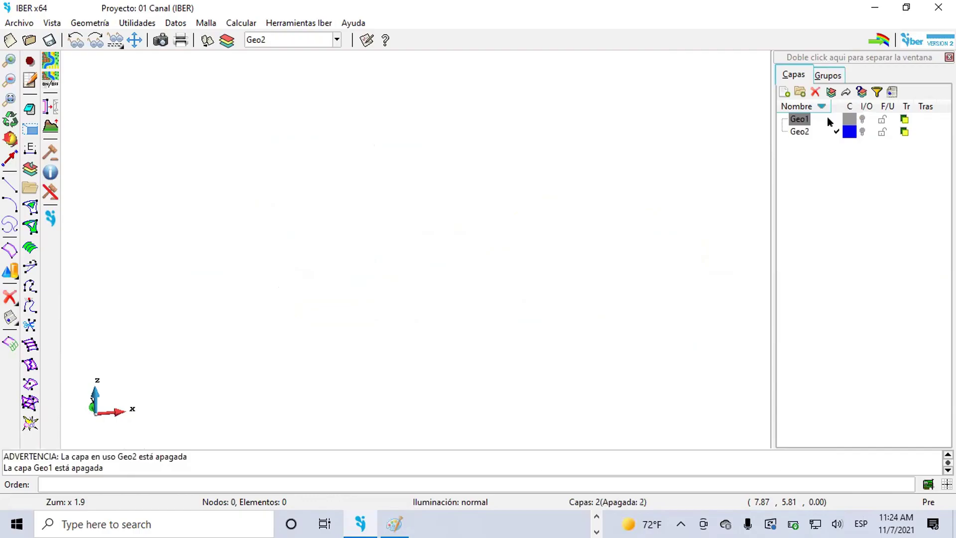
pyautogui.click(862, 132)
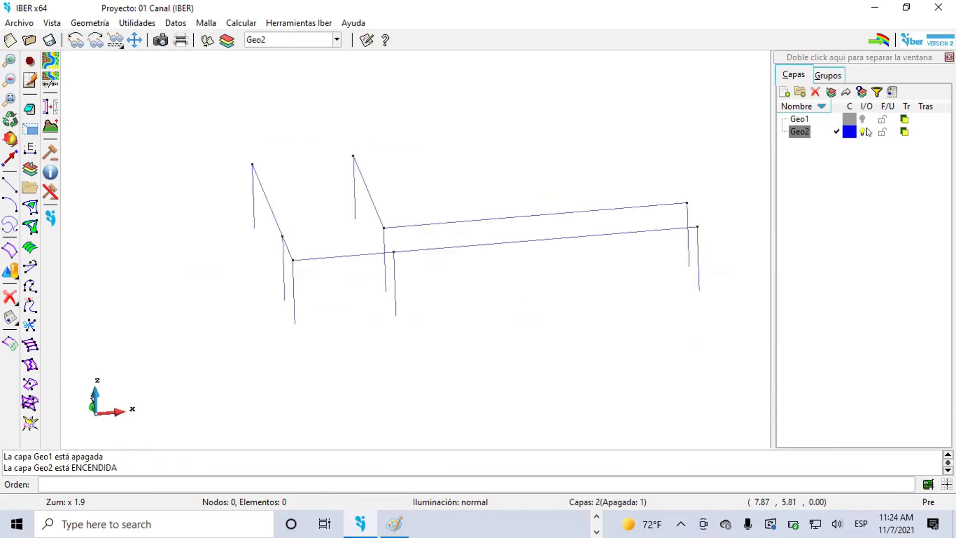
# Step: Make Geo1 the active layer and show it, then hide Geo2 so only the floor lines are displayed
pyautogui.click(836, 120)
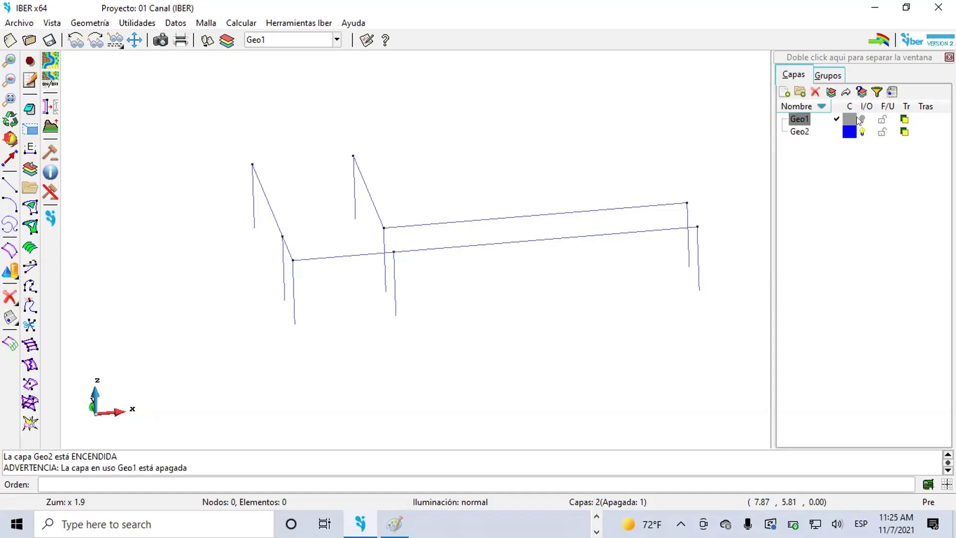
pyautogui.click(861, 119)
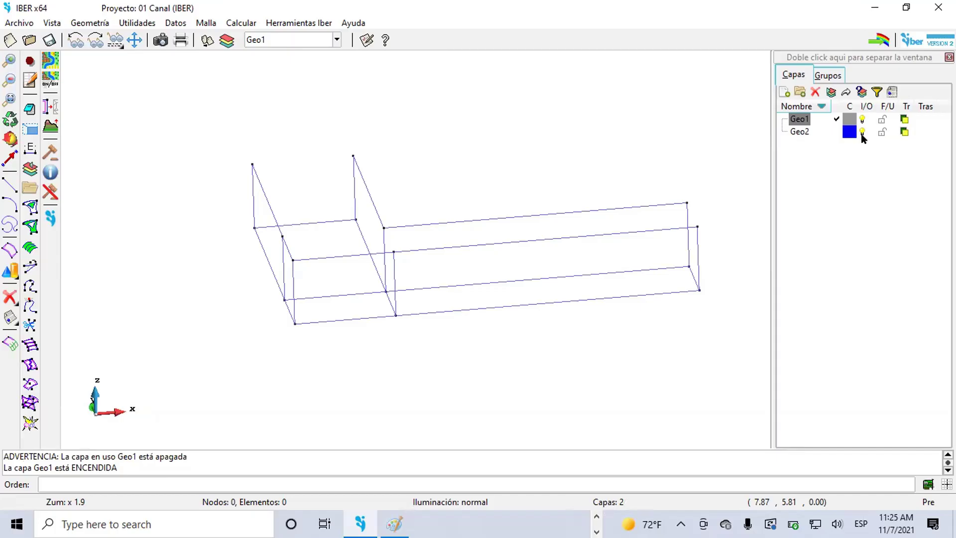
pyautogui.click(862, 132)
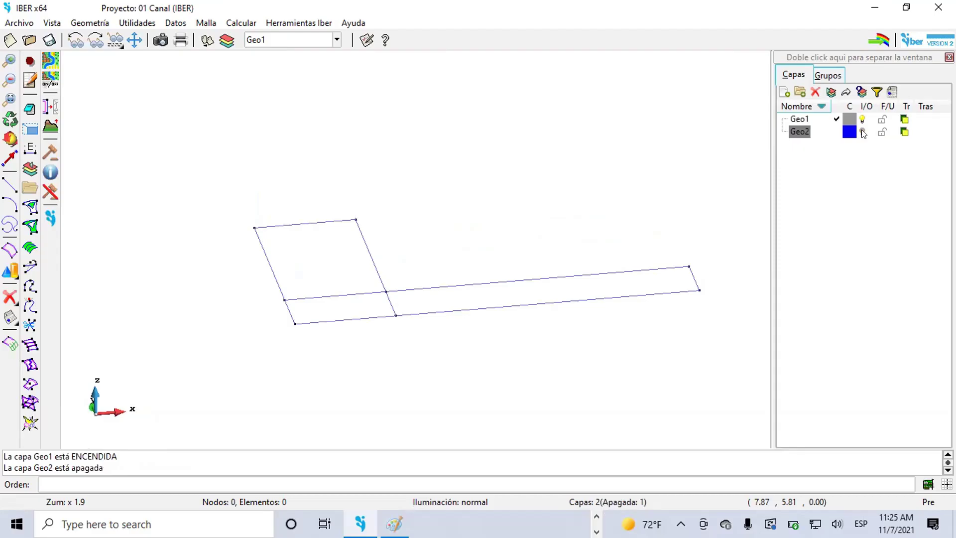
# Step: Set the view to the original XY plane with the whole L-shaped floor in frame, and save the project
pyautogui.rightClick(269, 128)
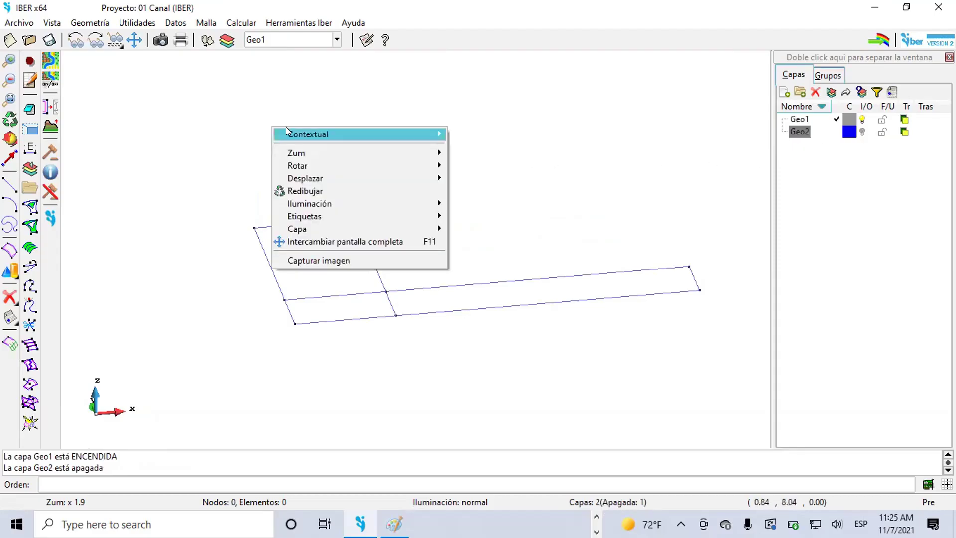
pyautogui.moveTo(307, 161)
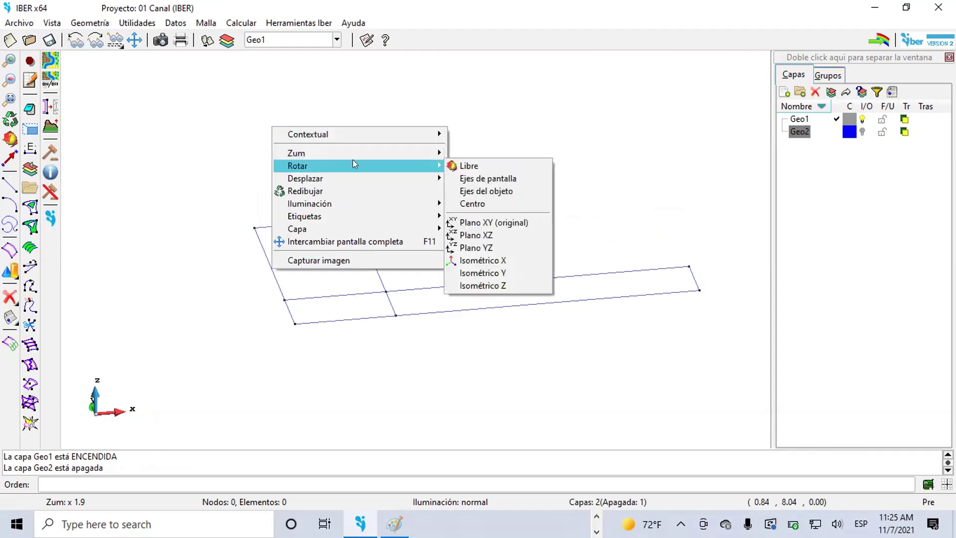
pyautogui.click(487, 222)
pyautogui.scroll(-4, 285, 373)
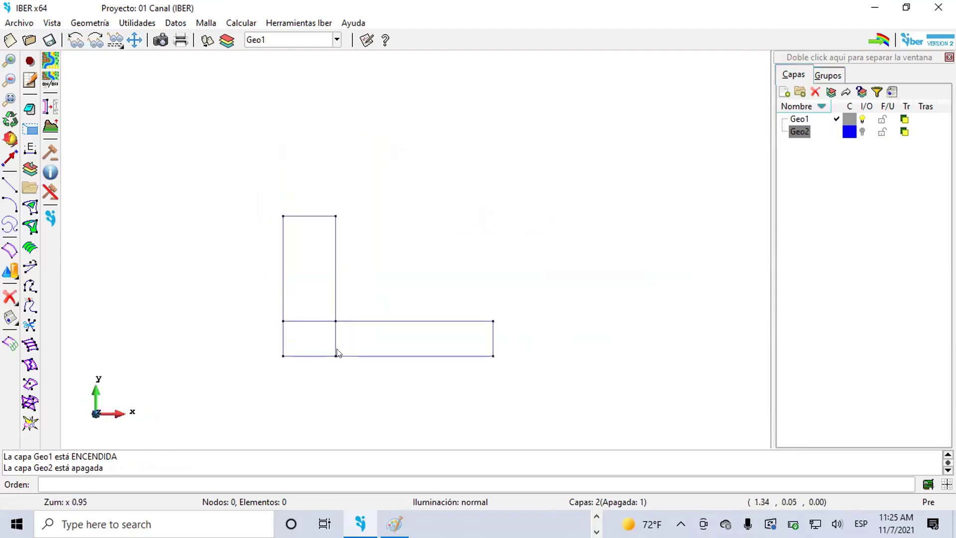
pyautogui.scroll(2, 337, 352)
pyautogui.scroll(2, 363, 335)
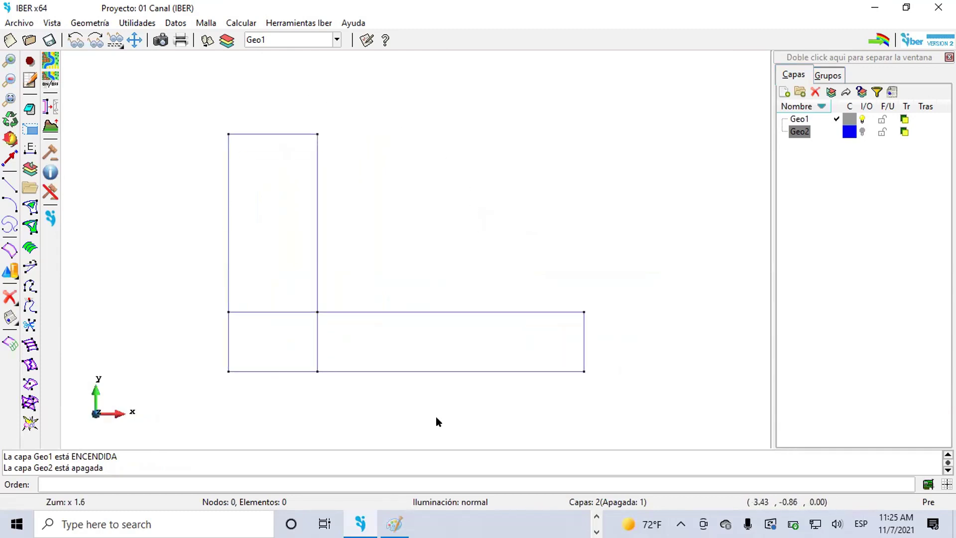
pyautogui.click(49, 41)
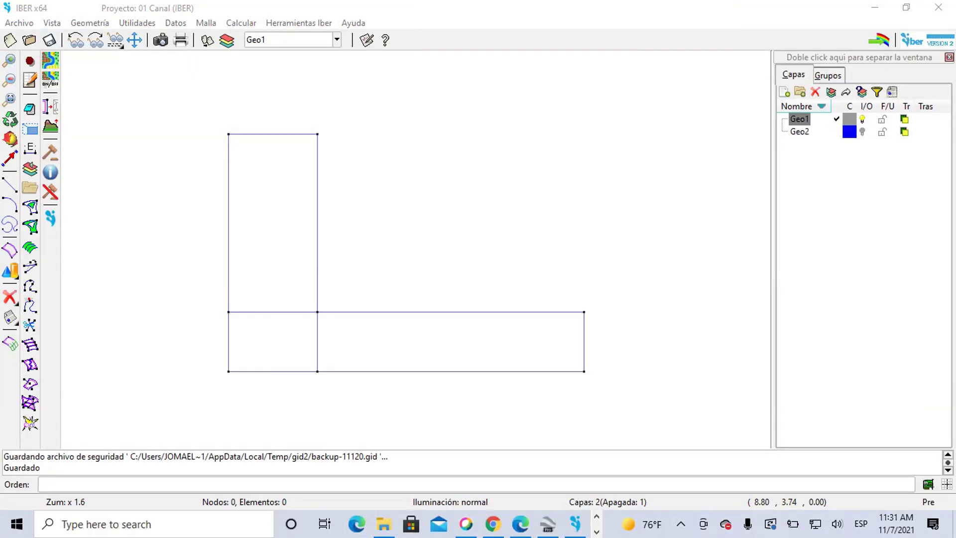
# Step: Create three freehand points in the empty area between the two arms of the L-shaped floor
pyautogui.click(90, 22)
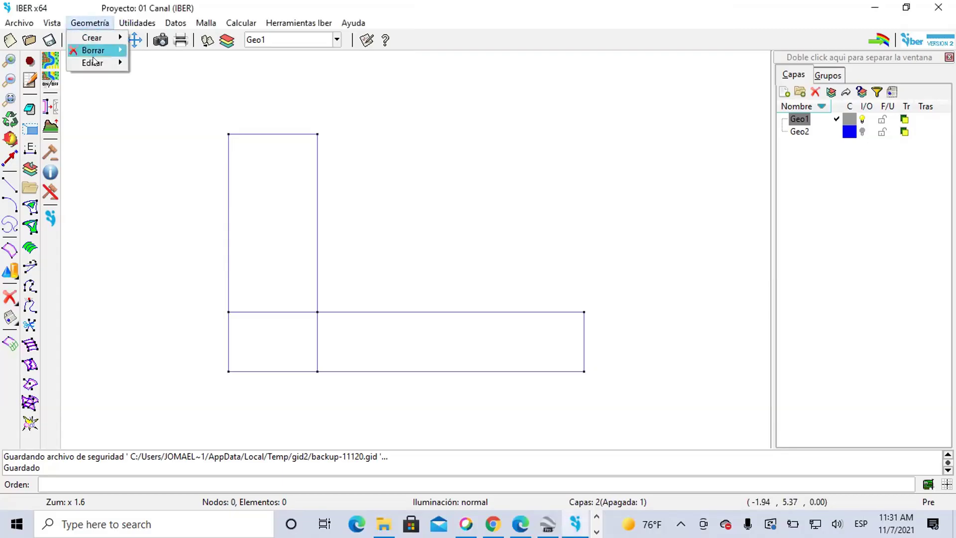
pyautogui.moveTo(106, 37)
pyautogui.click(146, 37)
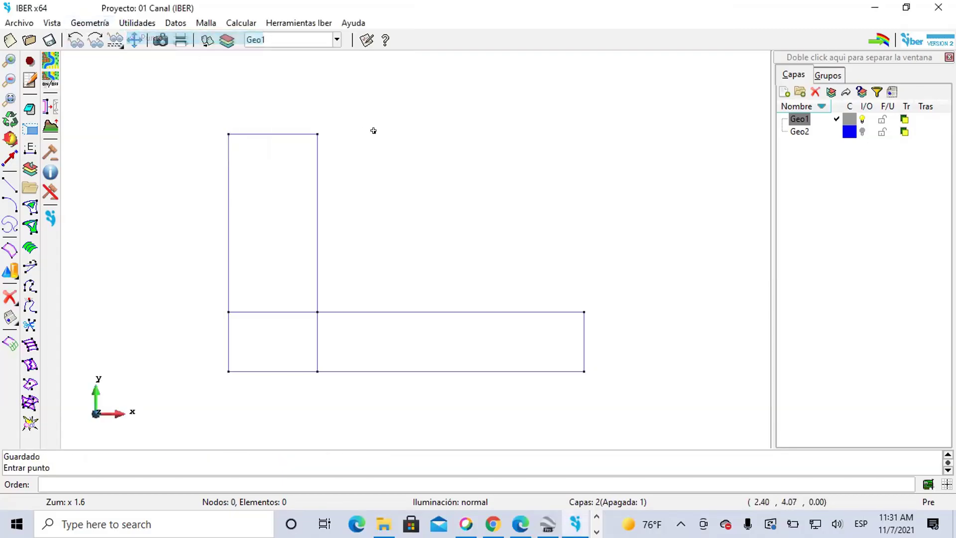
pyautogui.click(361, 141)
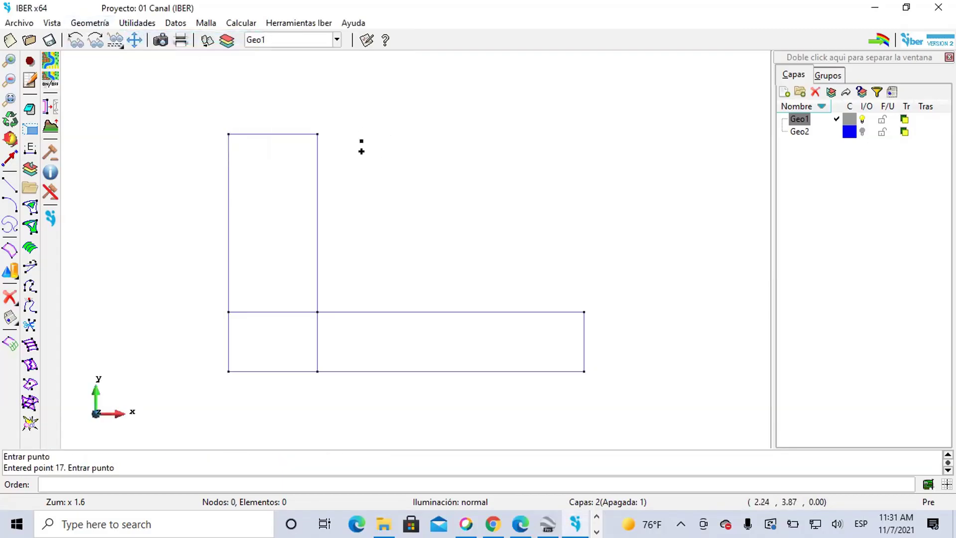
pyautogui.click(387, 181)
pyautogui.click(487, 182)
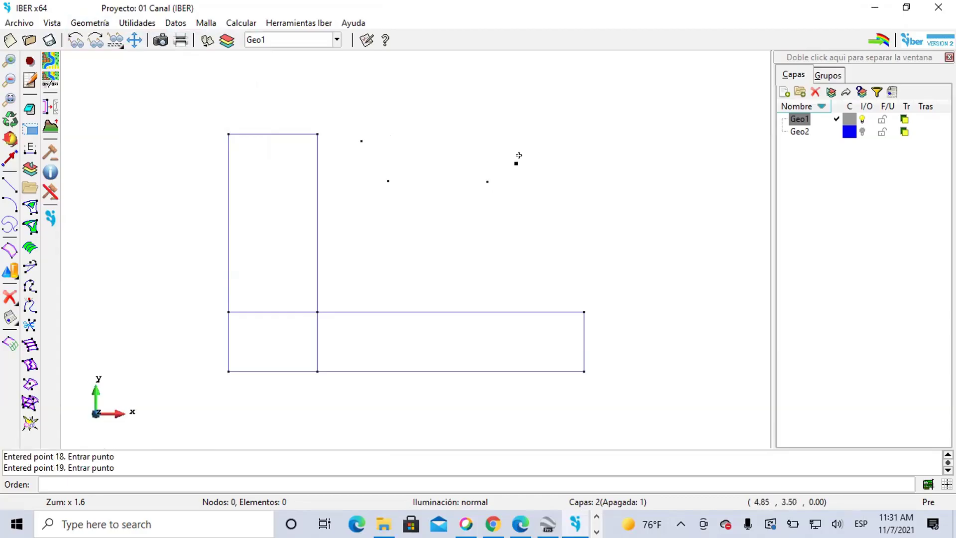
pyautogui.press('Escape')
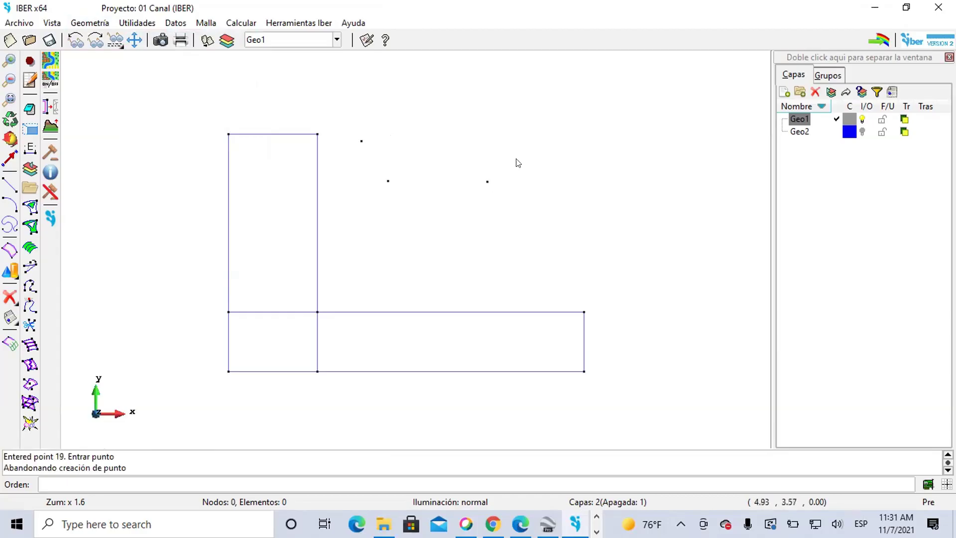
# Step: Delete the three loose points between the arms of the L-shaped floor
pyautogui.click(82, 24)
pyautogui.moveTo(91, 51)
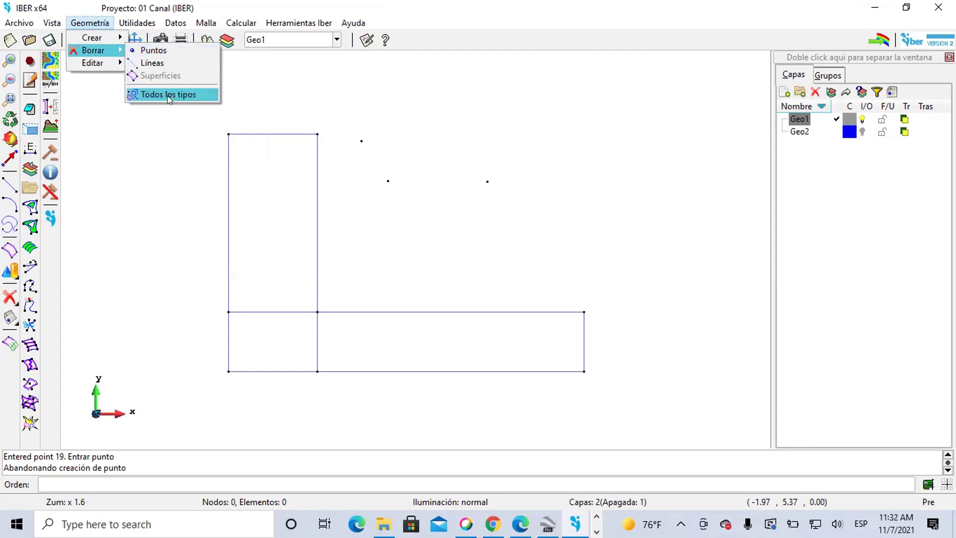
pyautogui.click(168, 50)
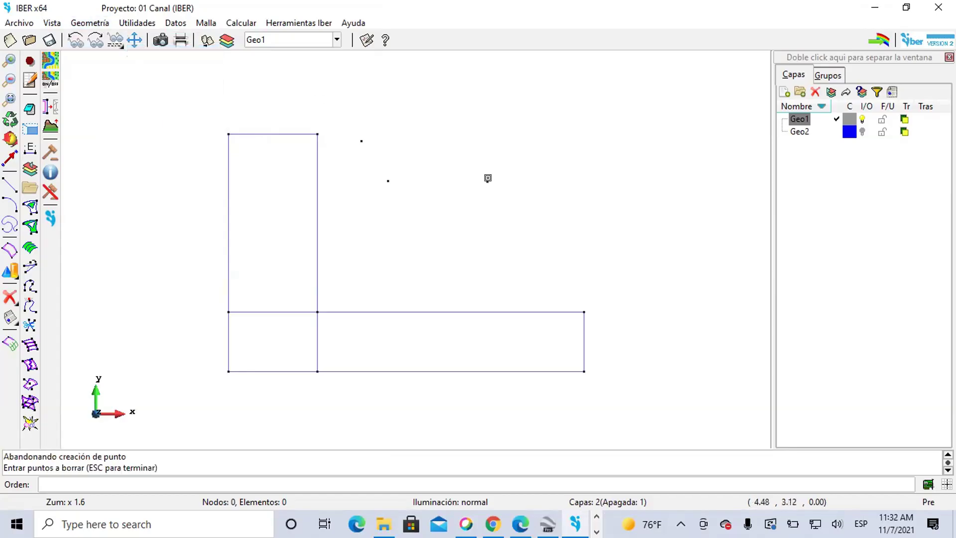
pyautogui.click(481, 177)
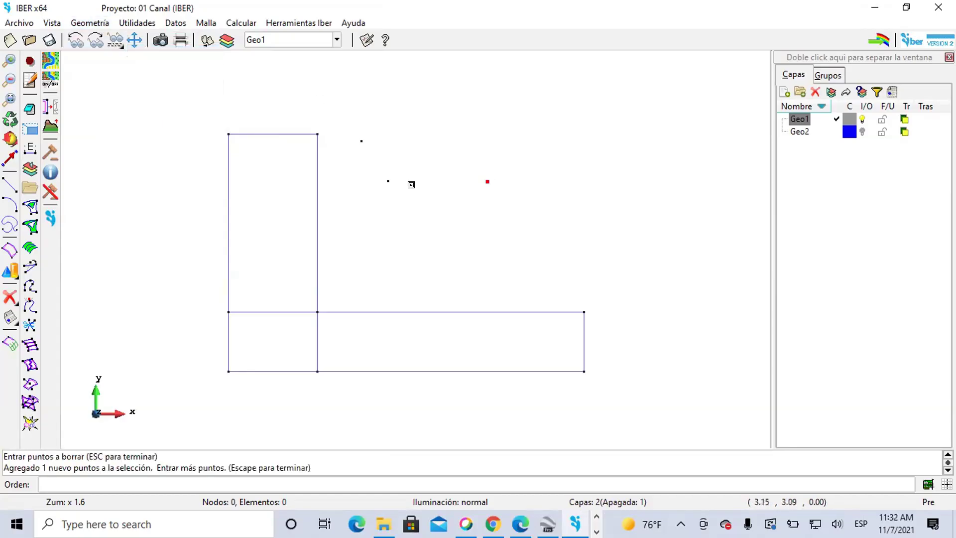
pyautogui.click(386, 177)
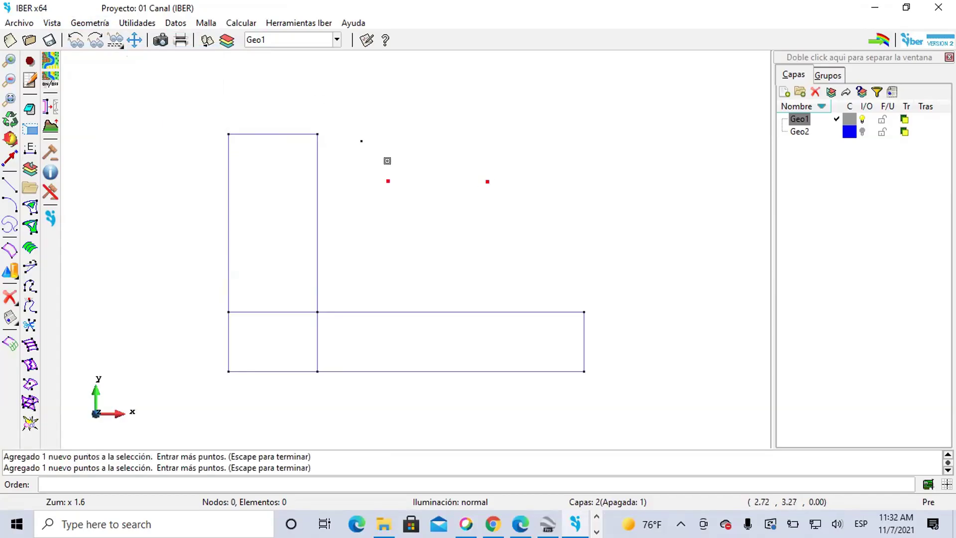
pyautogui.click(357, 139)
pyautogui.press('Escape')
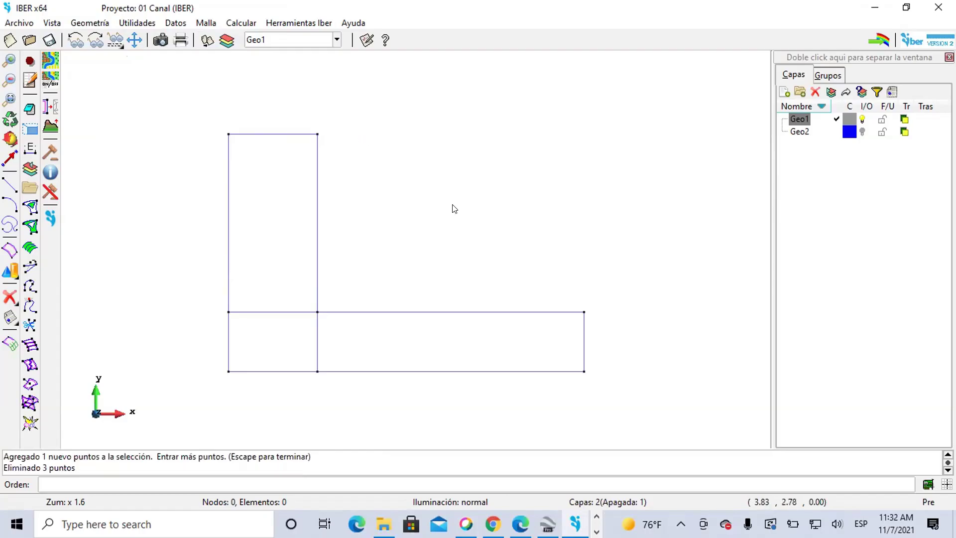